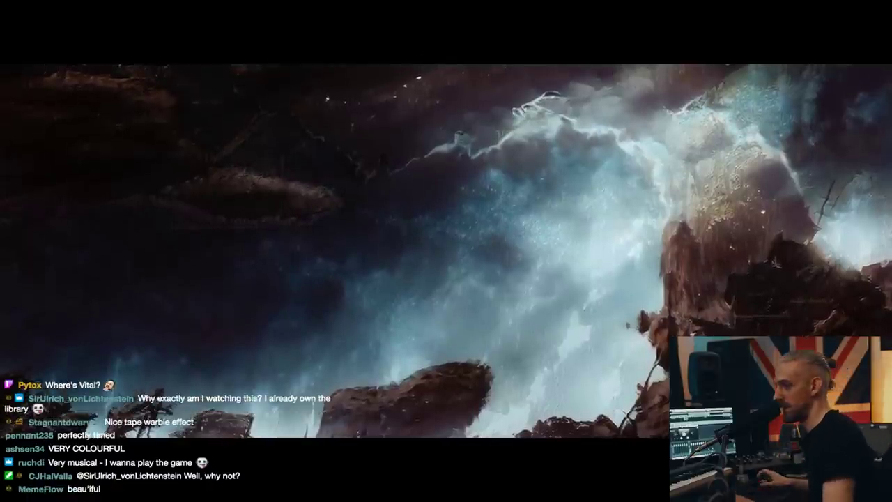
Step: Exit the full-screen video and shrink the floating video player window
key("Escape")
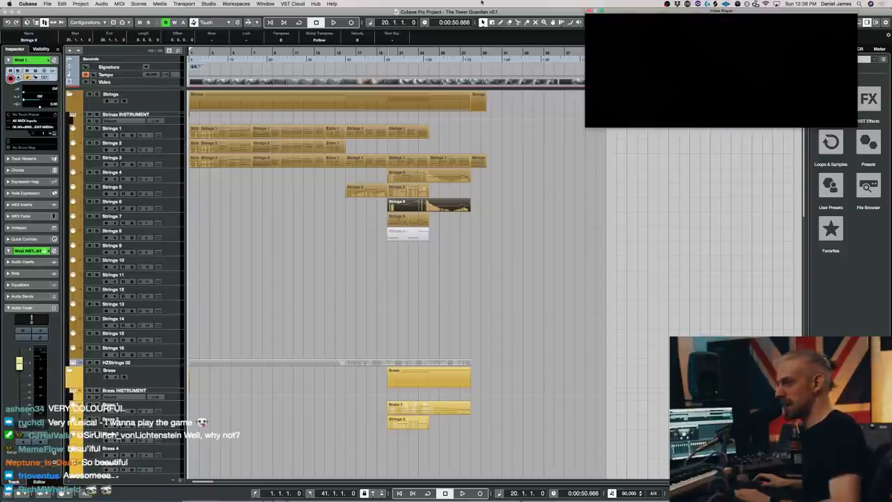
left_click_drag(585, 116, 605, 110)
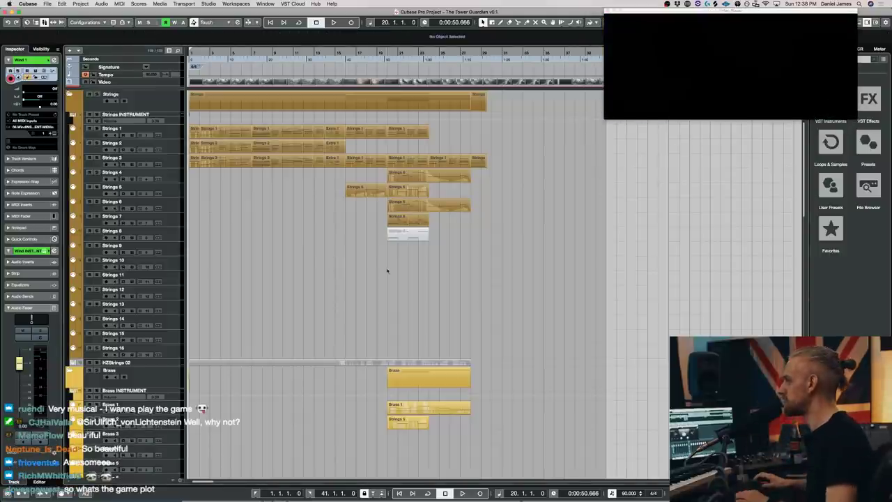
Step: Enlarge the Wind tracks, open the Wind 1 track's Kontakt instrument and examine its loaded Solo patches
scroll(384, 271, "down", 15)
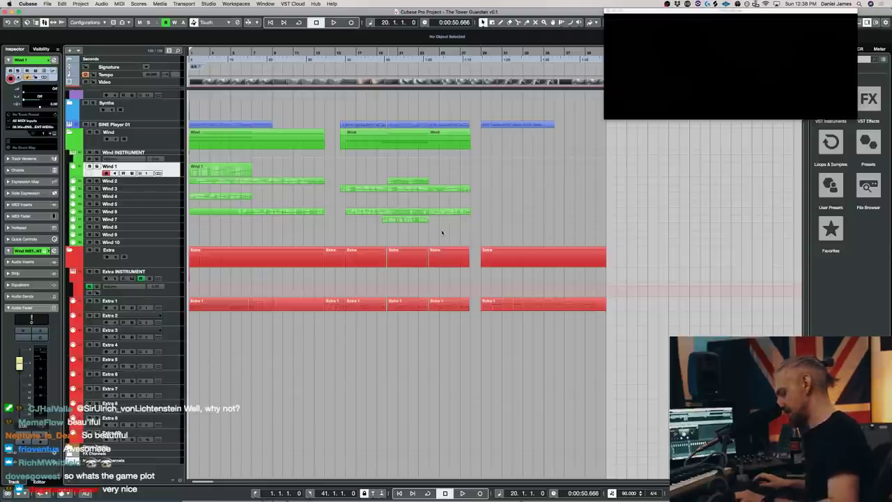
key("shift+h")
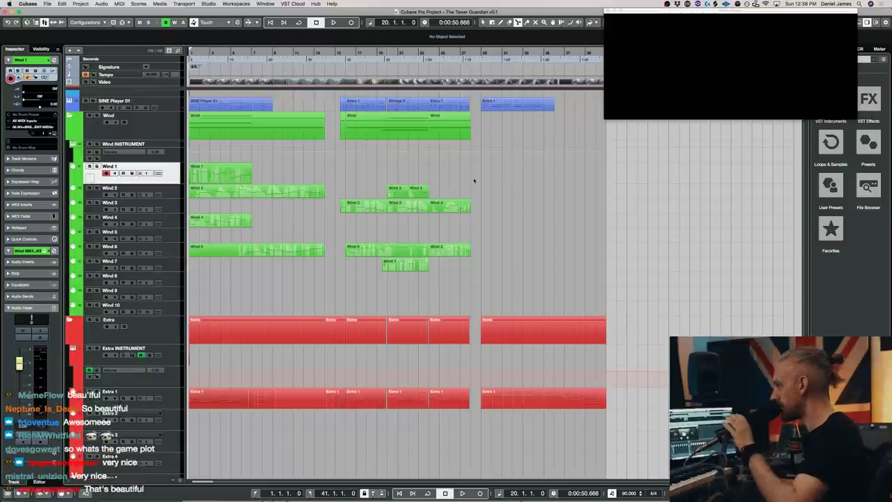
key("e")
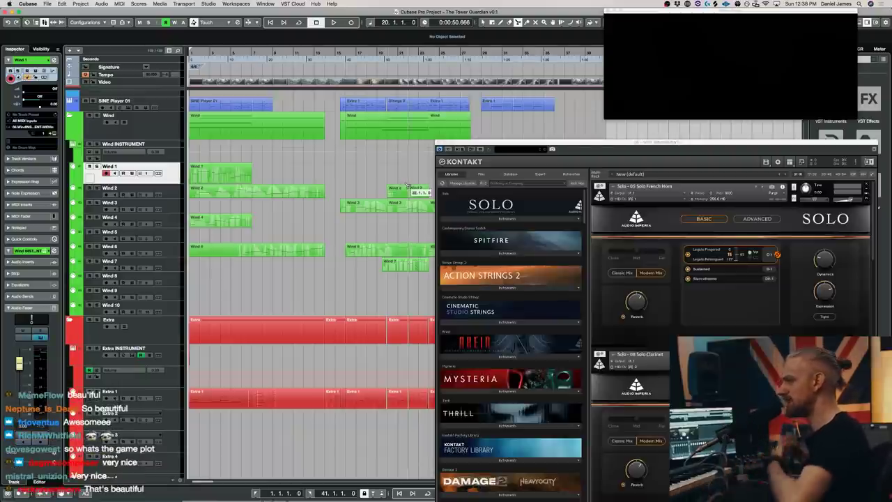
left_click_drag(509, 142, 358, 101)
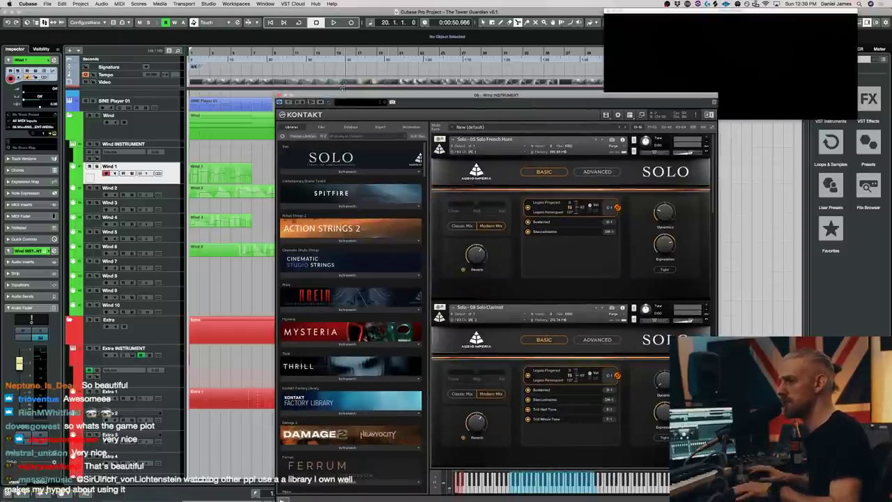
left_click_drag(409, 95, 324, 54)
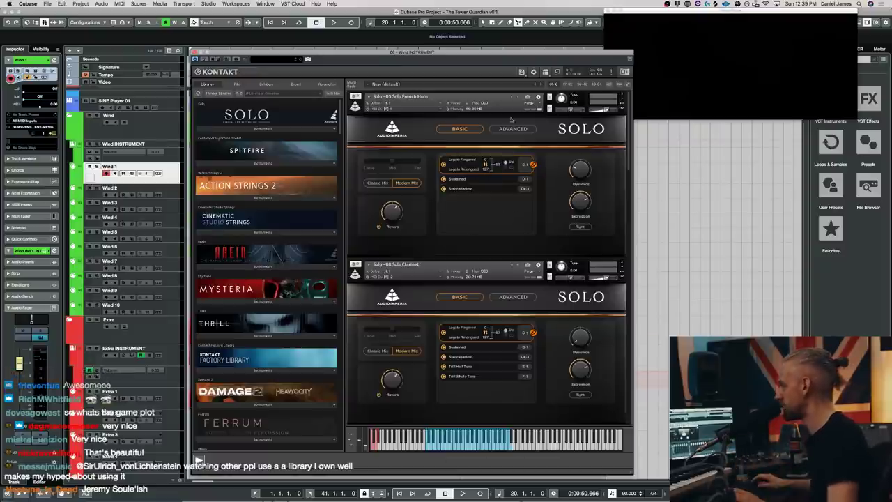
scroll(475, 189, "down", 3)
scroll(489, 224, "down", 10)
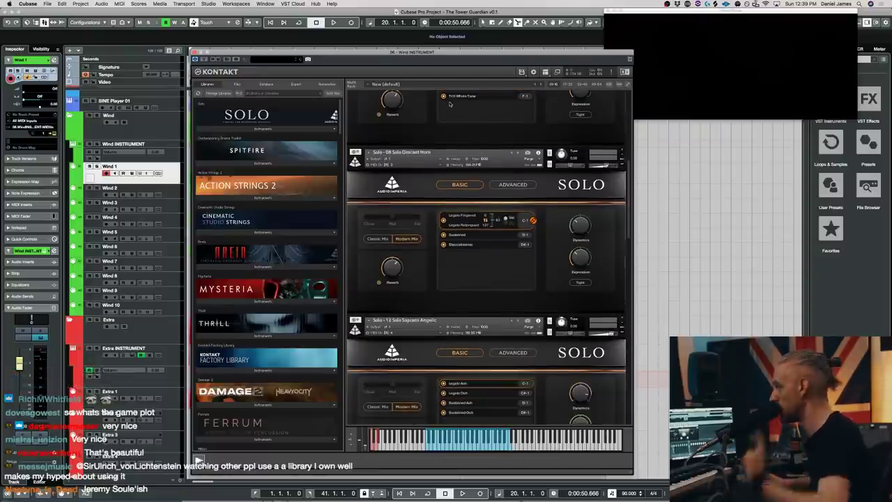
scroll(489, 223, "up", 5)
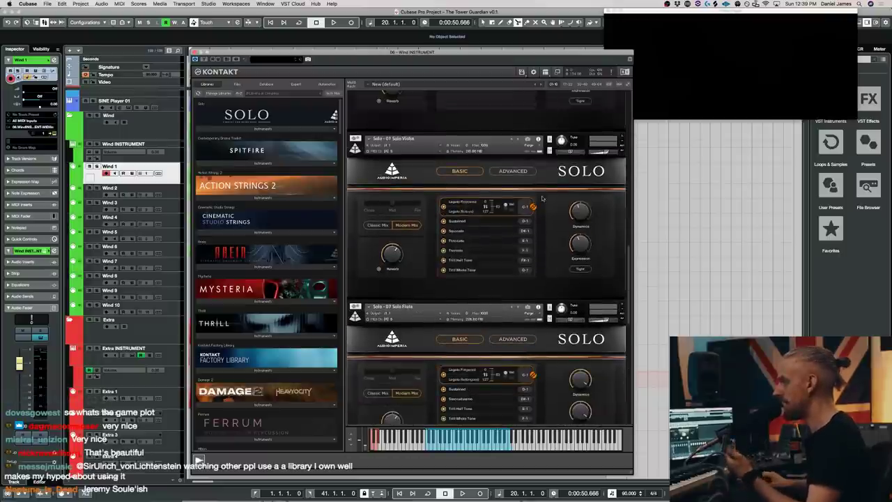
Step: Solo the Wind folder and play its parts from the project start, keeping the Kontakt window clear of the Wind clips
left_click_drag(414, 66, 570, 58)
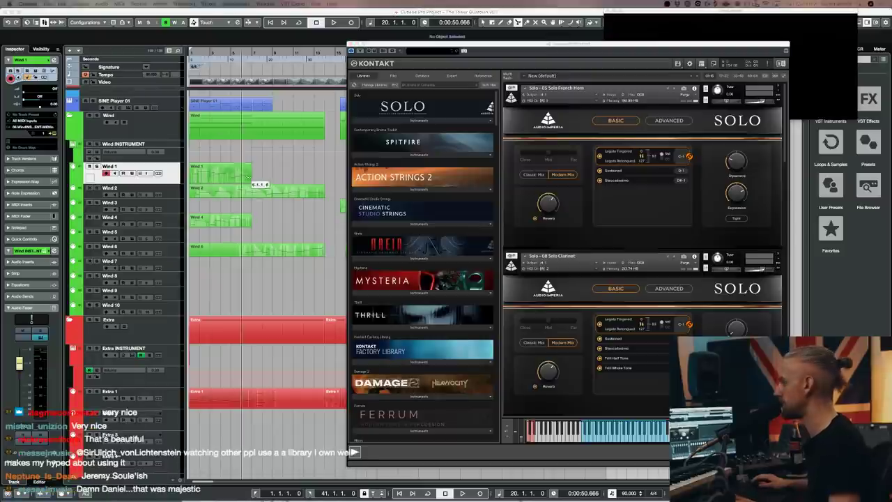
left_click(96, 116)
key("space")
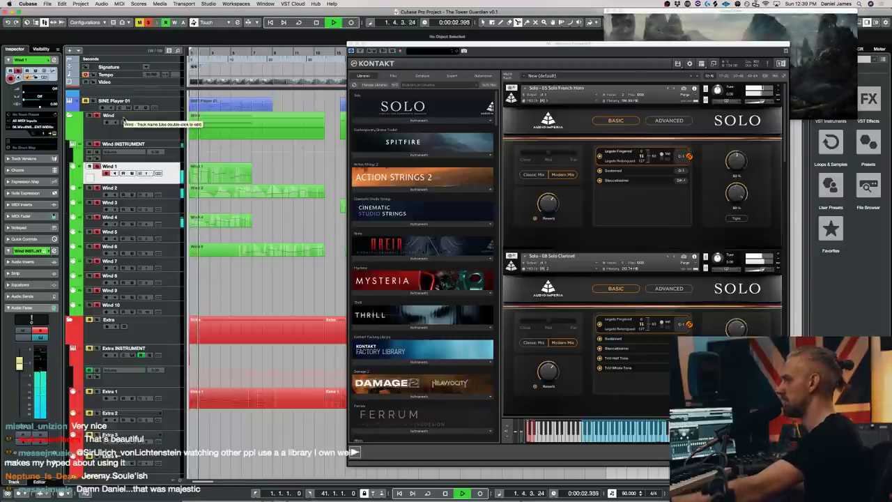
left_click_drag(544, 51, 593, 27)
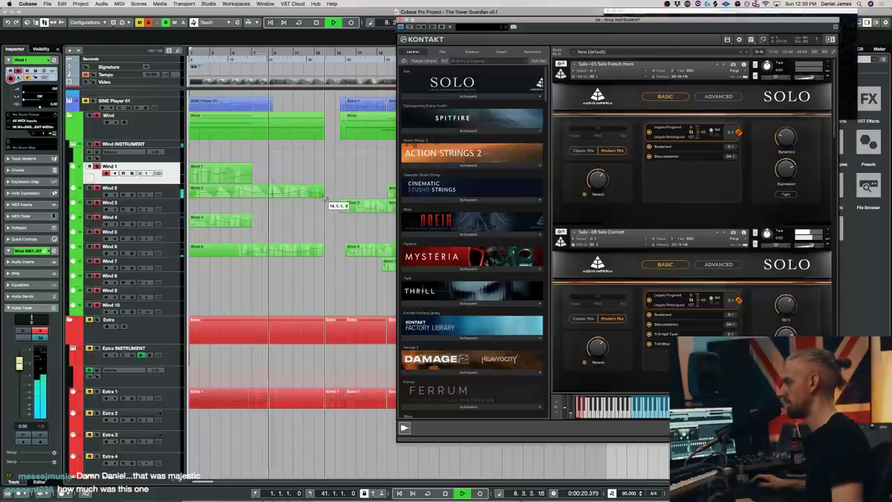
key("g")
key("g")
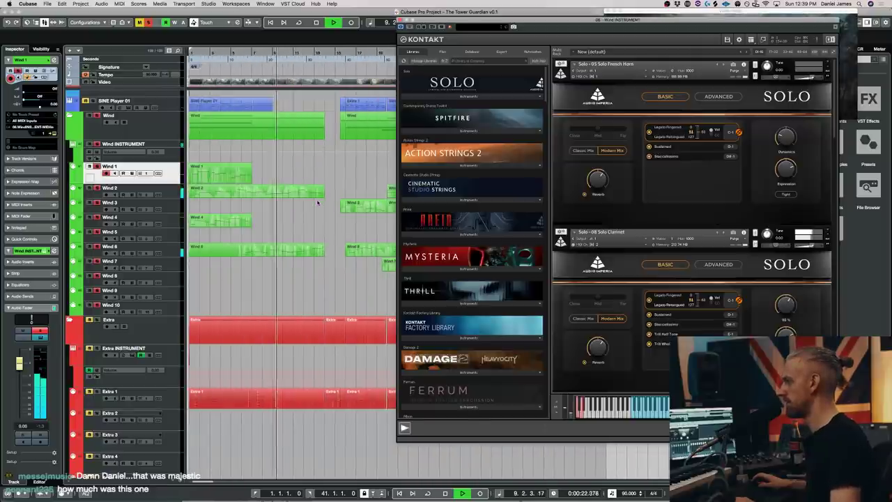
scroll(729, 221, "down", 2)
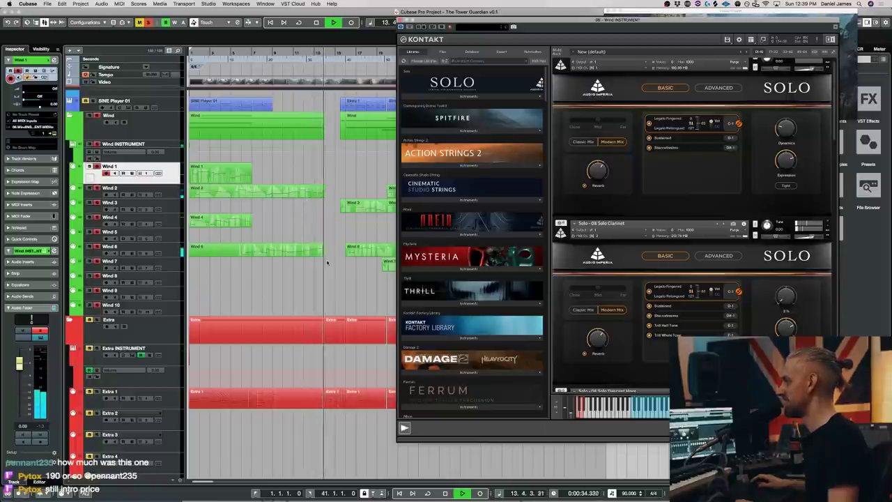
scroll(314, 231, "right", 5)
scroll(317, 247, "left", 3)
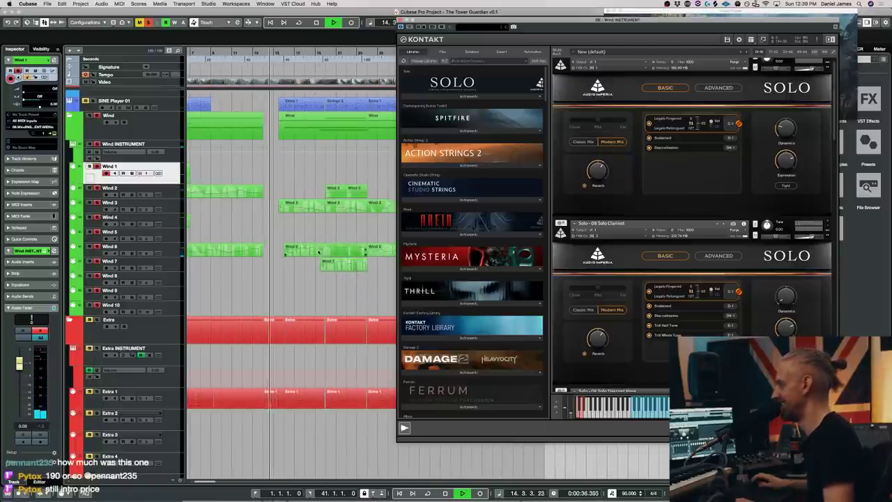
Step: Play from the first short Wind 2 clip at bar 20, comparing the soloed Wind folder with the full mix
left_click(333, 190)
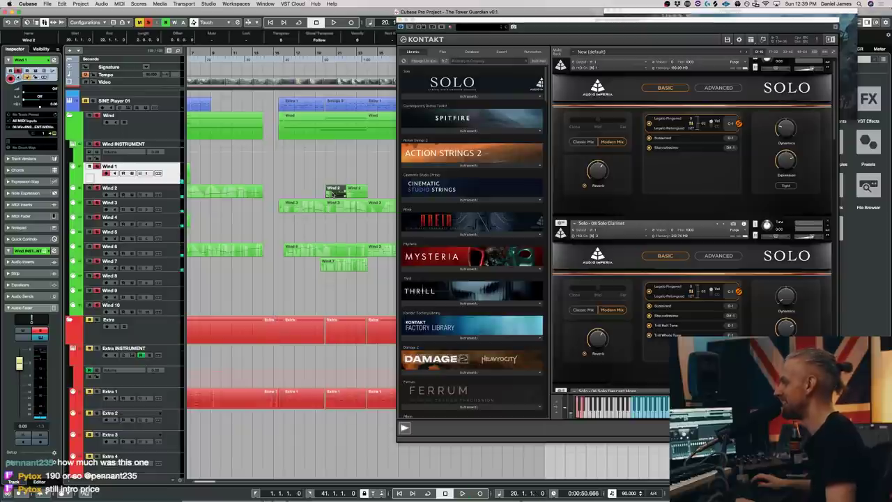
key("l")
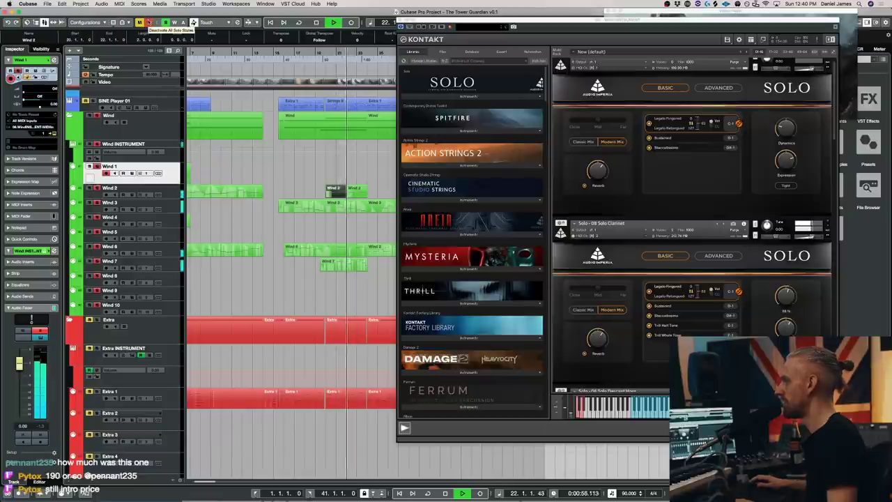
key("space")
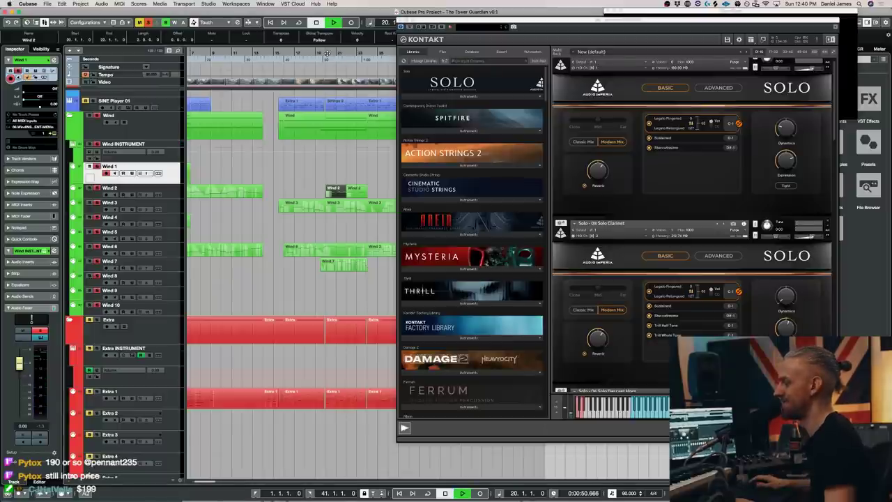
key("space")
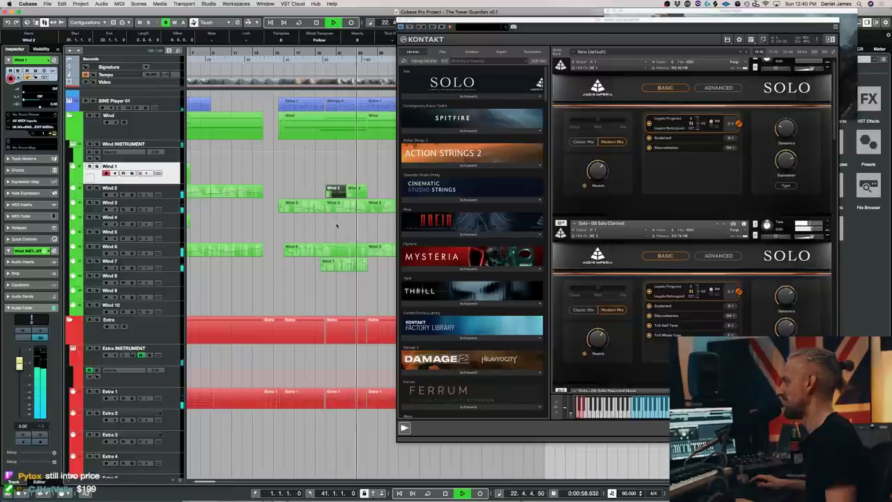
key("space")
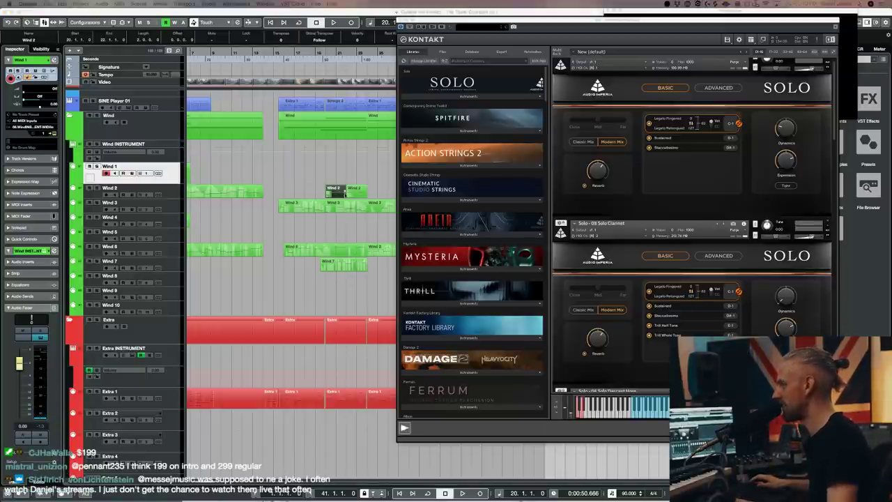
Step: Play from the second short Wind 2 clip at bar 22 and solo the Wind folder during playback
left_click(344, 194)
key("space")
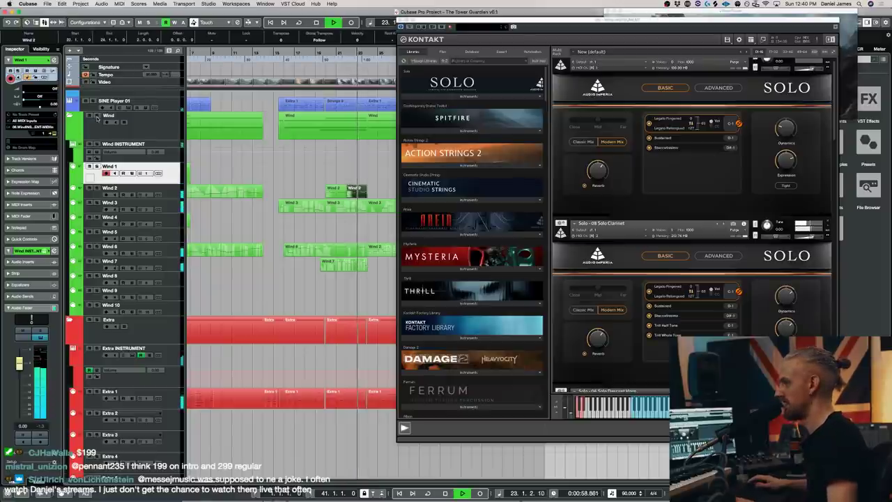
key("s")
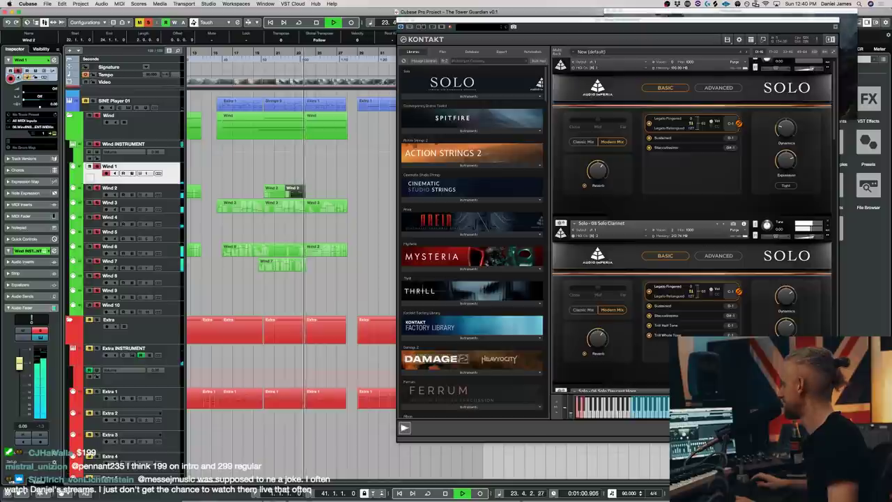
Step: Open the Wind 6 track's clip at bar 24 in the Key Editor, examine its notes and return to the project
left_click(318, 253)
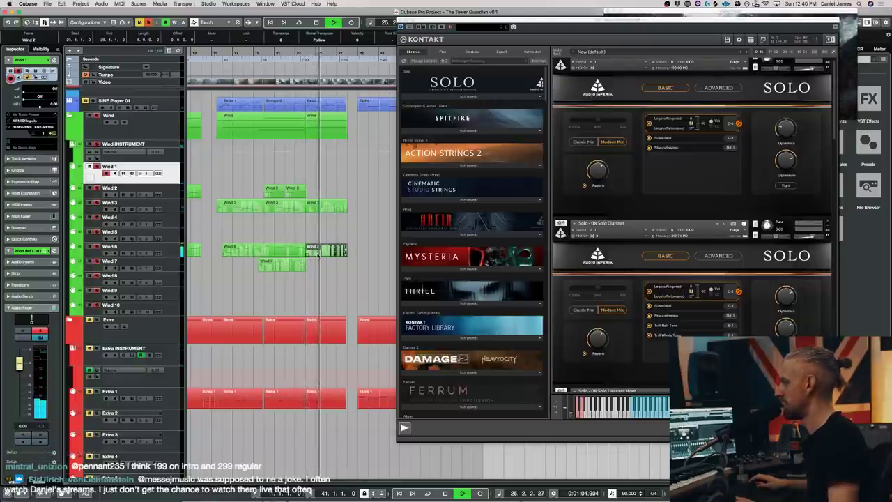
double_click(317, 252)
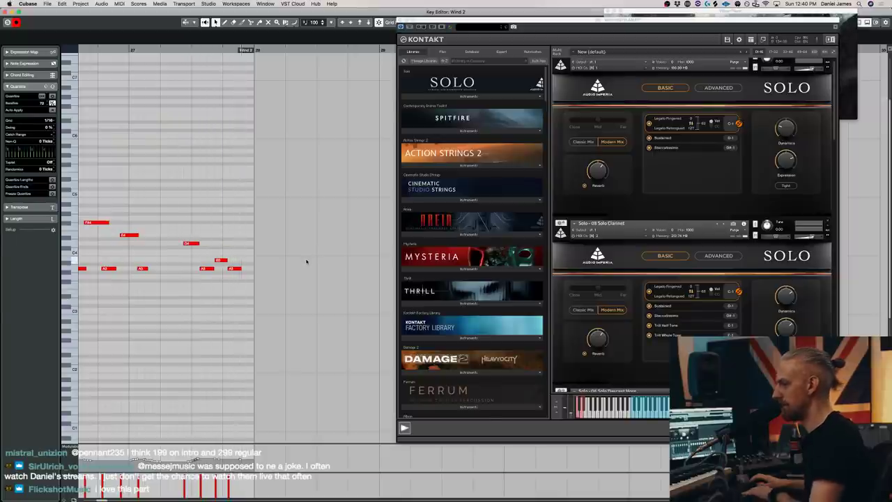
key("Return")
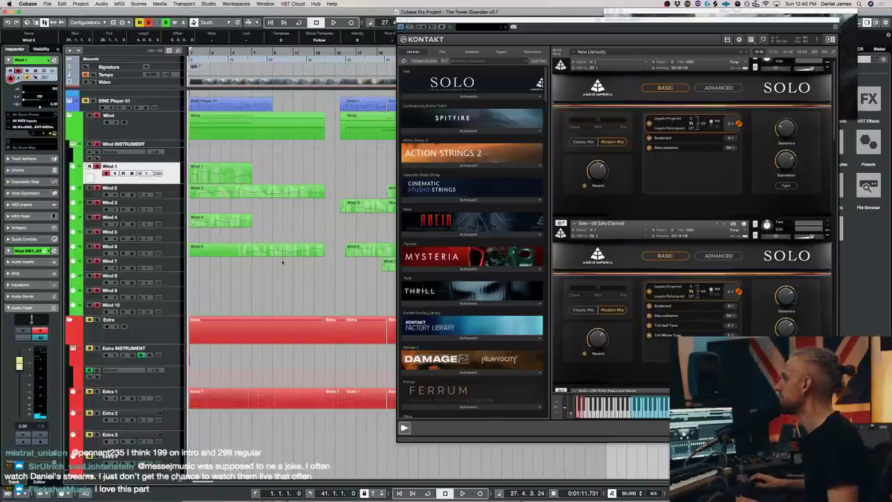
Step: Inspect the Solo Cello patch in the Strings 8 track's Kontakt instrument and close both Kontakt windows
scroll(727, 226, "up", 1)
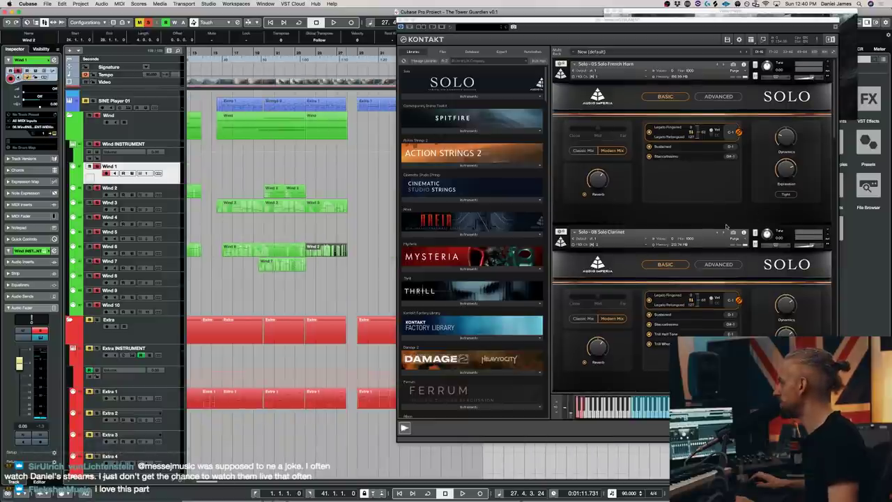
scroll(320, 247, "down", 10)
key("g")
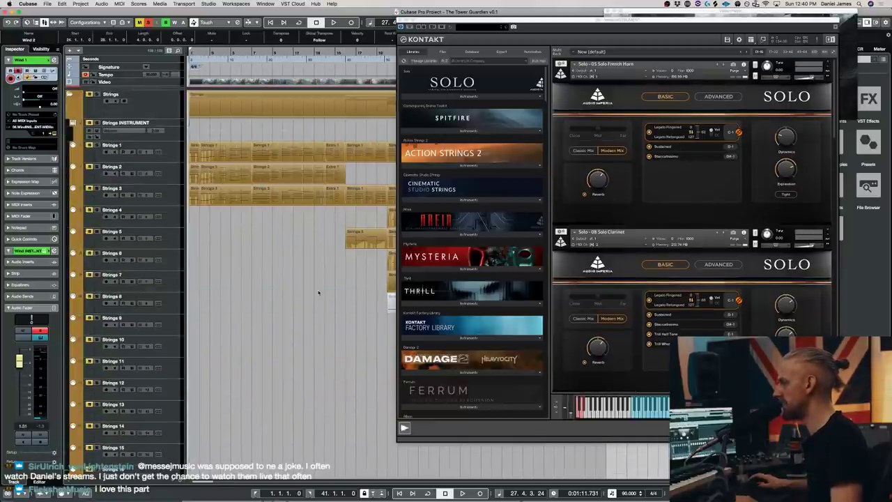
left_click(174, 311)
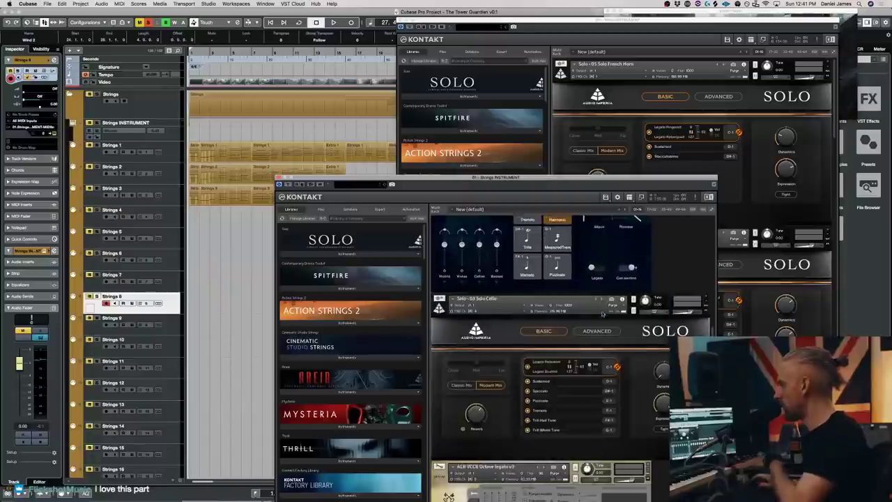
scroll(527, 309, "up", 2)
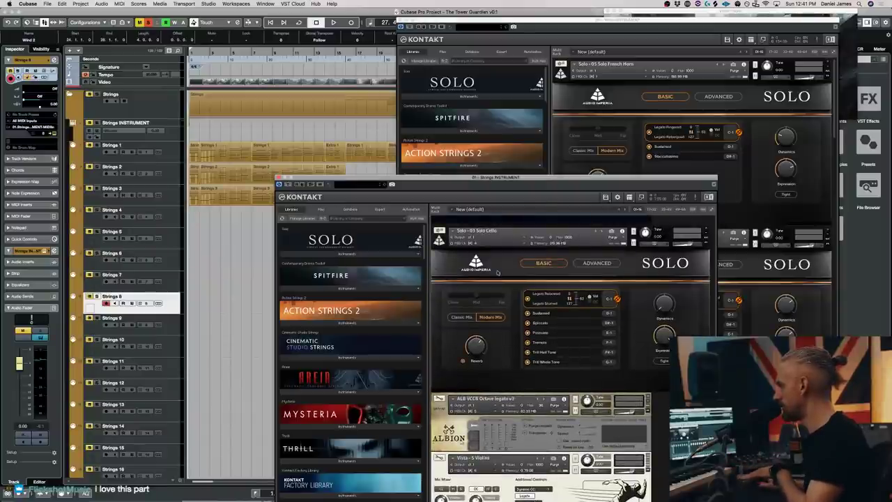
left_click(278, 178)
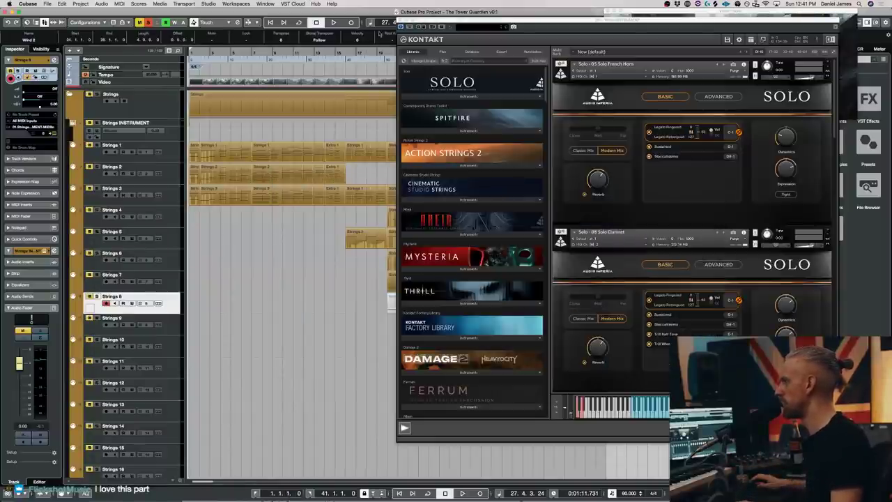
left_click(401, 27)
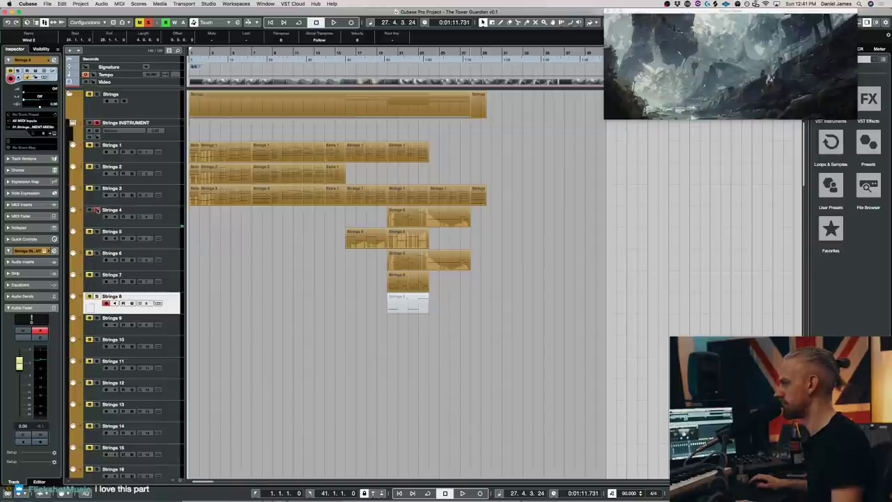
Step: Solo the Strings 4 track and play its selected clip from bar 20
left_click(451, 216)
key("alt+space")
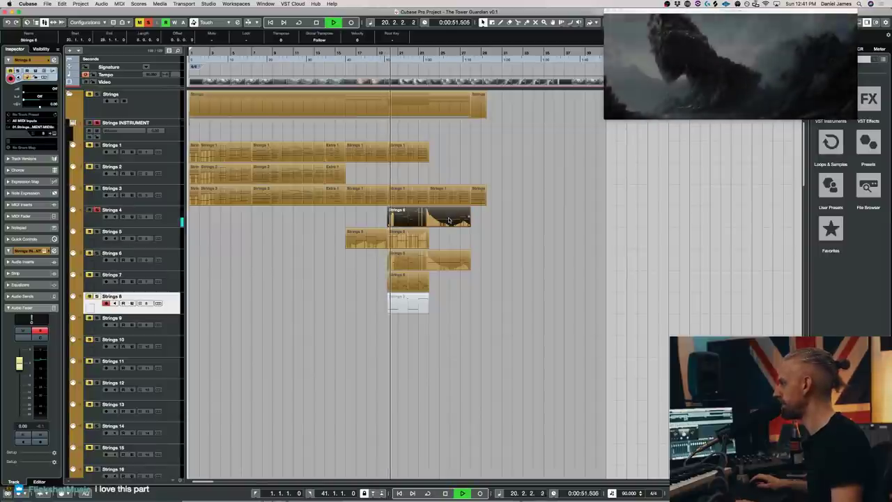
scroll(391, 209, "down", 1)
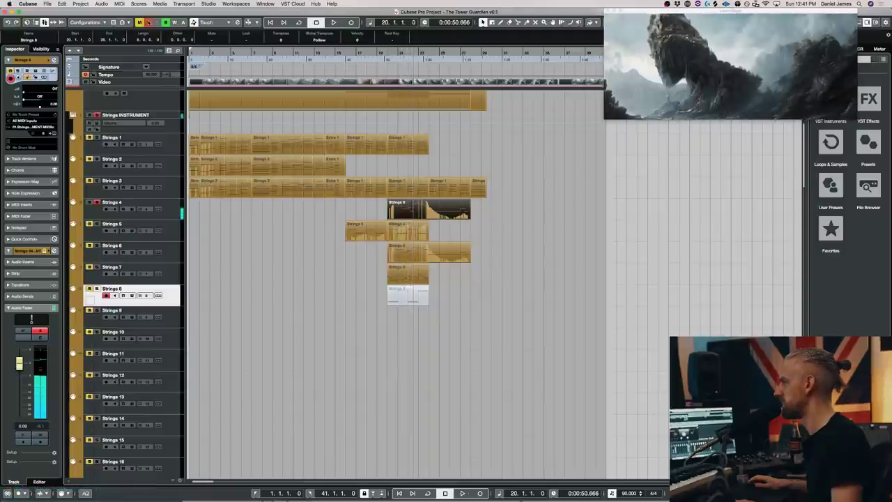
key("space")
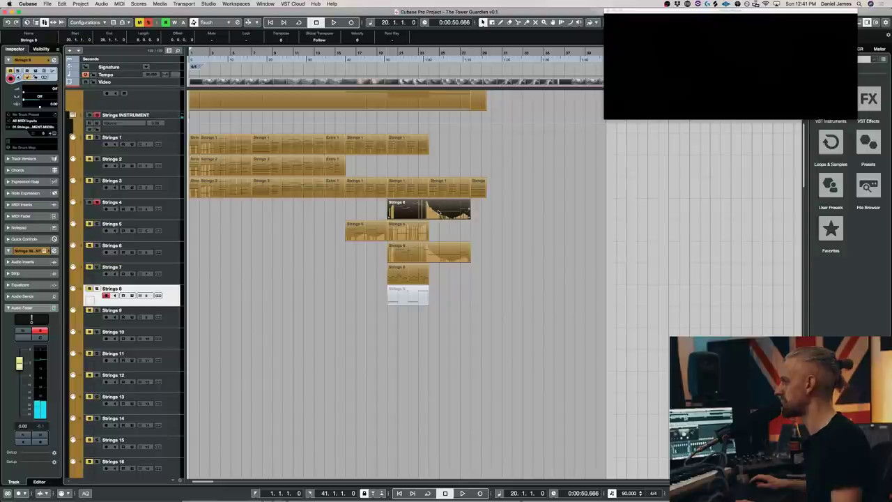
key("space")
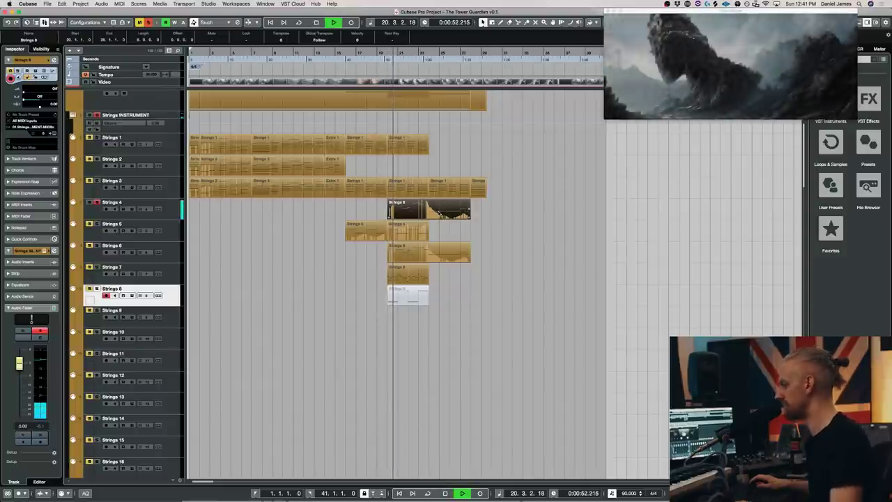
Step: Open the Strings INSTRUMENT Kontakt window, bring the Solo Cello patch into view and stop playback
key("Return")
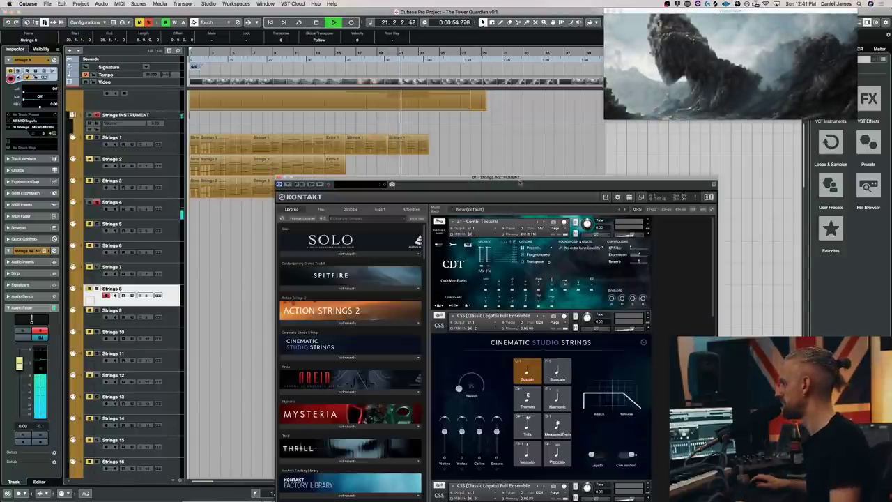
left_click_drag(523, 184, 683, 79)
scroll(702, 285, "down", 4)
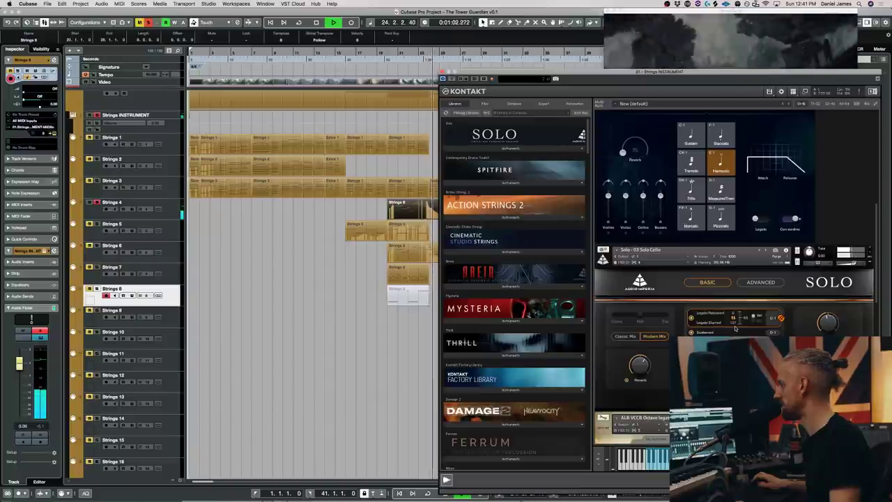
key("space")
mouse_move(676, 75)
left_mouse_down()
mouse_move(626, 50)
mouse_move(660, 78)
left_mouse_up()
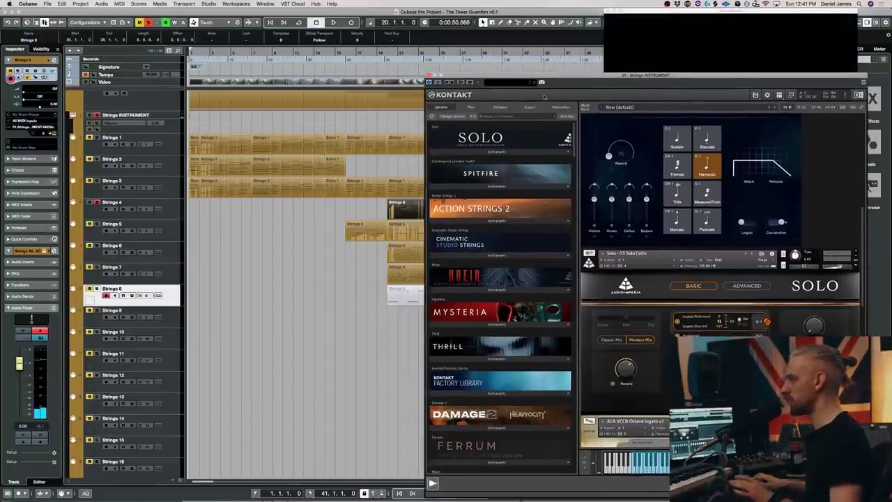
Step: Select the Strings 4 track and place the Kontakt window clear of the track list
key("Up")
key("Up")
key("Up")
key("Up")
left_click_drag(554, 72, 206, 39)
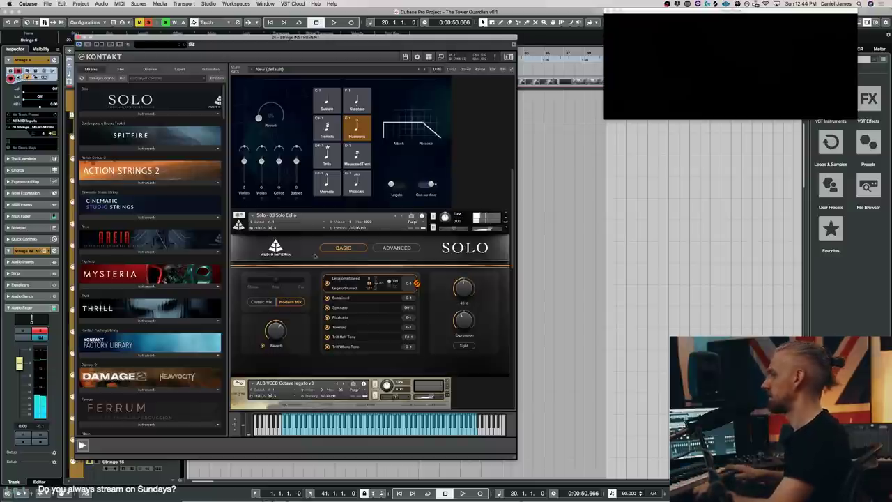
left_click_drag(328, 37, 492, 43)
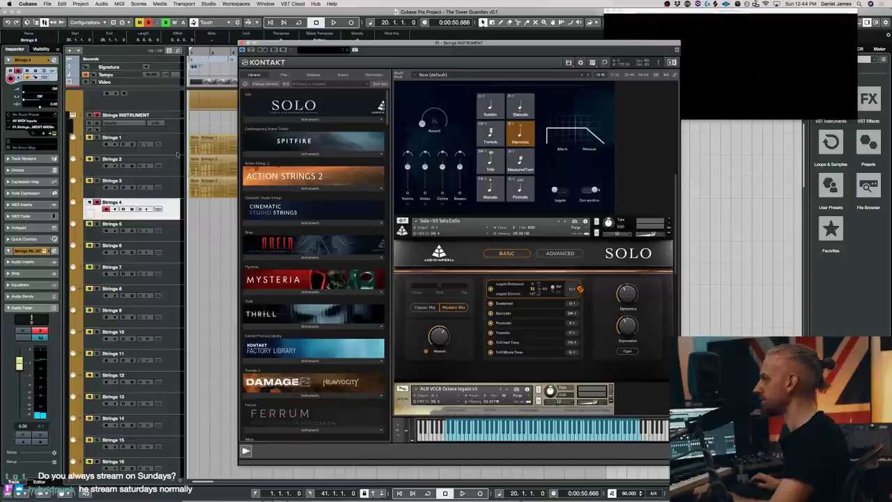
Step: Solo Strings 1 and Strings 2, select both for live playing, and return to the Strings 4 track alone
left_click(98, 159)
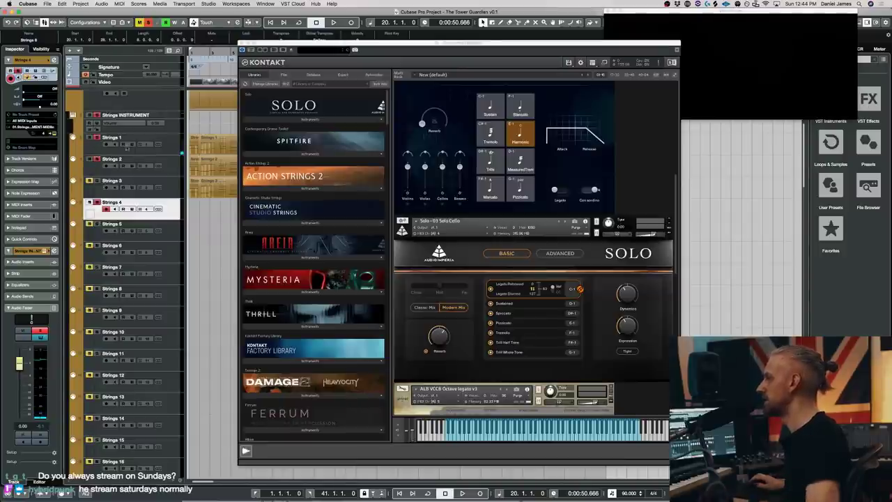
left_click(113, 149, "super")
left_click(115, 166, "super")
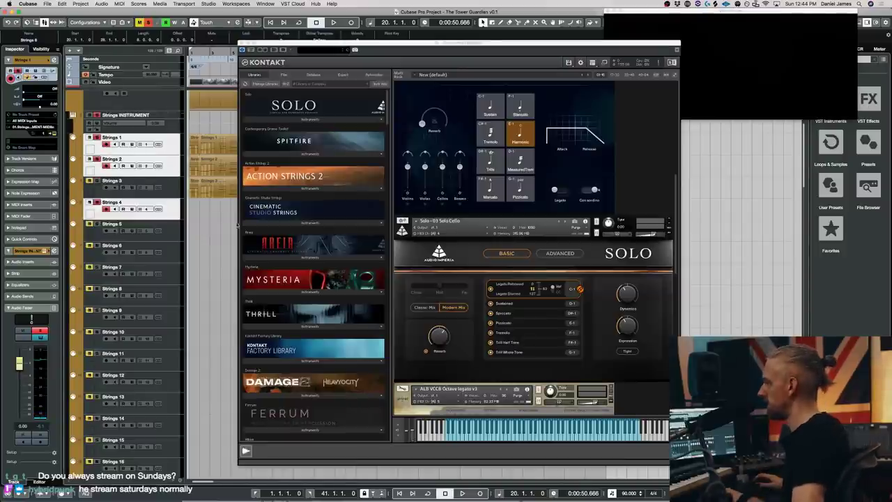
left_click(175, 167)
left_click(174, 149, "super")
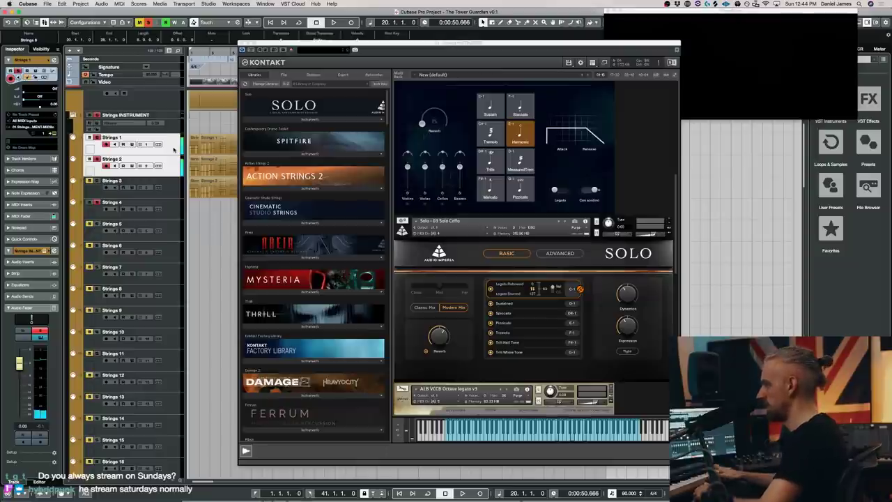
left_click(173, 212)
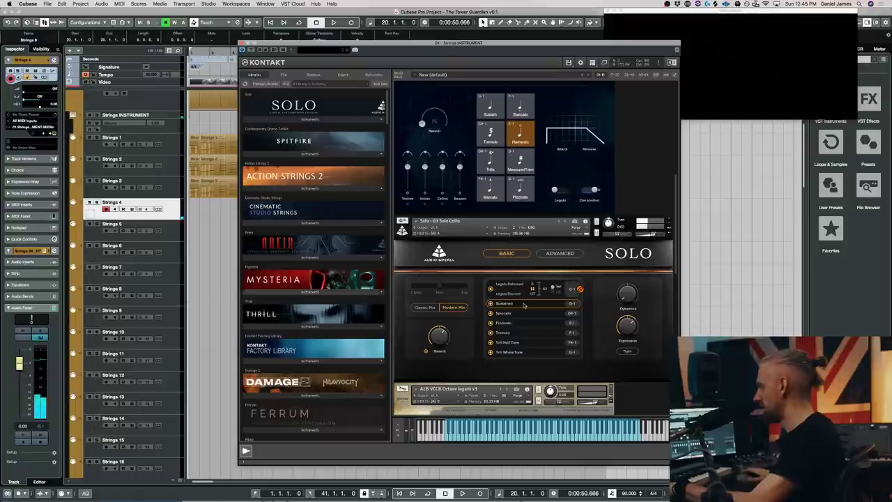
Step: Audition the Solo Cello's Spiccato, Pizzicato, Tremolo, Trill Half Tone and Trill Whole Tone articulations, ending on Legato
left_click(525, 315)
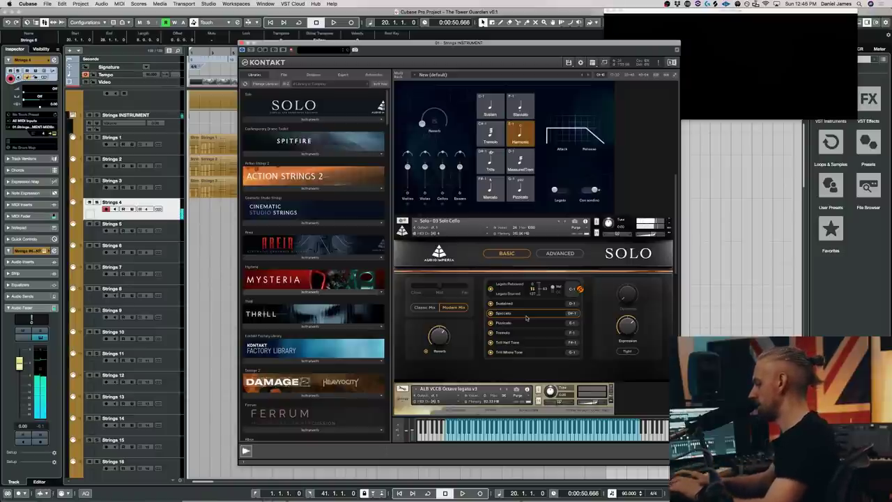
left_click(534, 324)
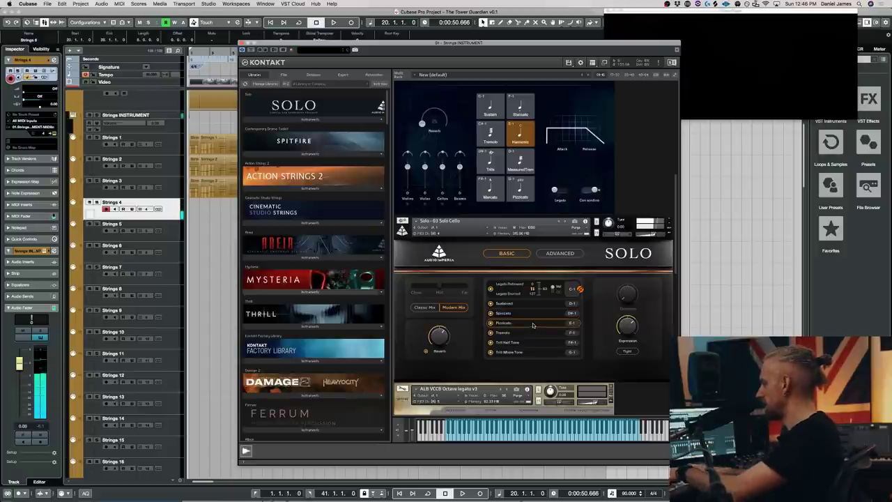
left_click(528, 333)
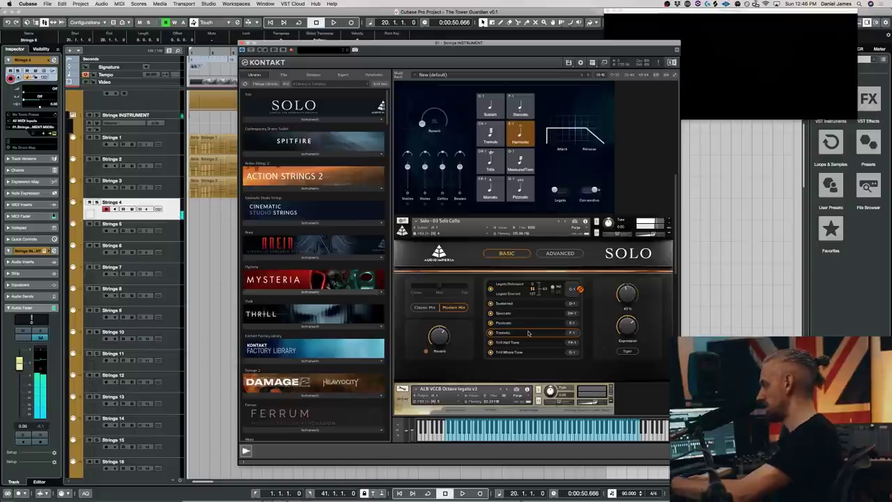
left_click(541, 342)
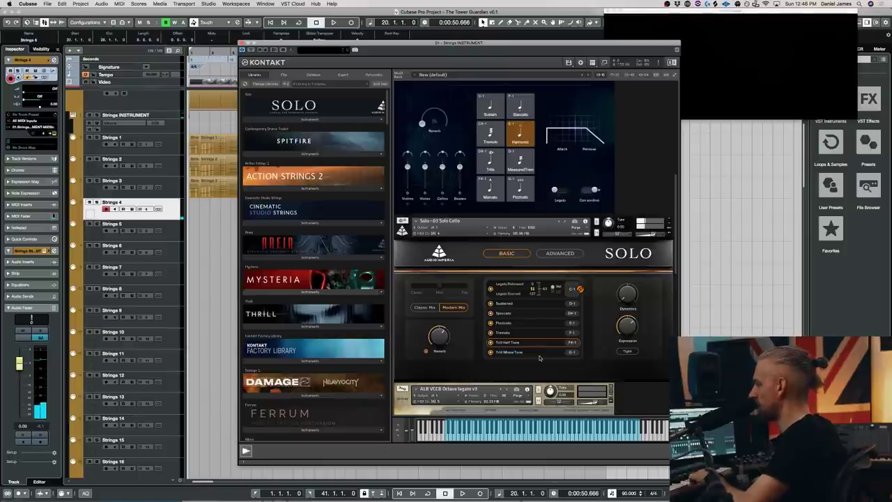
left_click(536, 352)
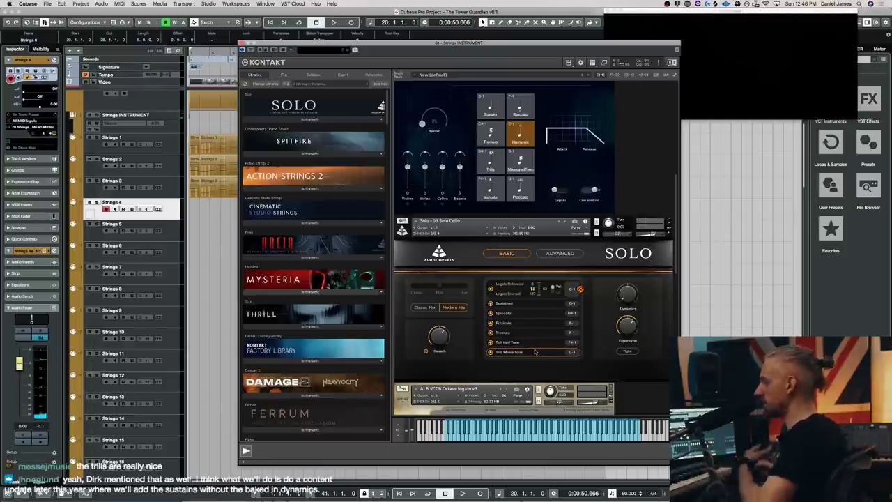
left_click(506, 288)
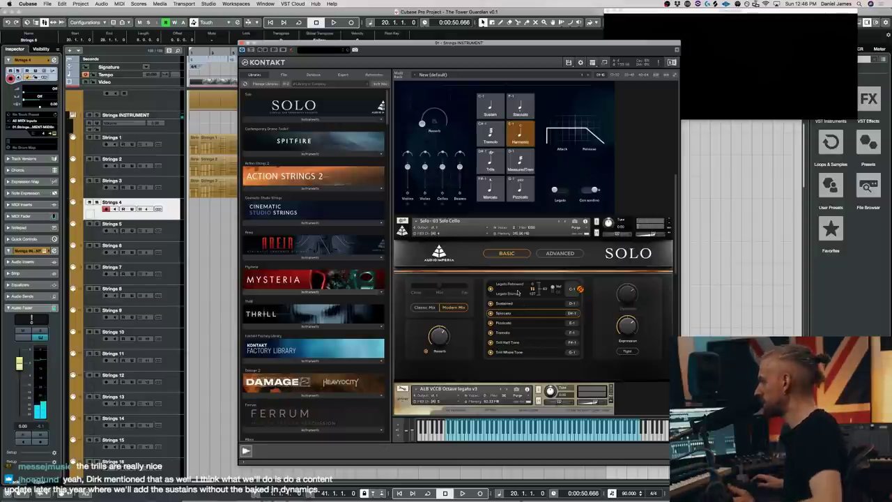
left_click(518, 293)
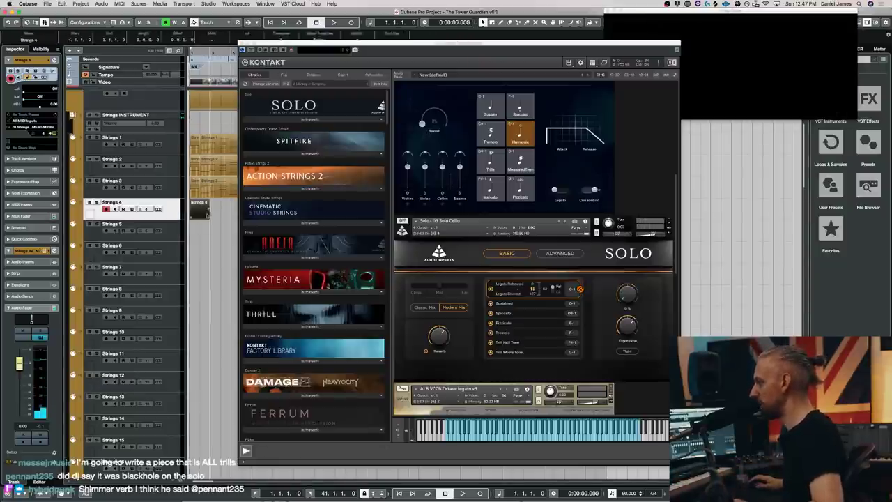
Step: Open the Strings 4 clip at bar 1 in the Key Editor, lower the velocities of all its notes and play it
double_click(207, 216)
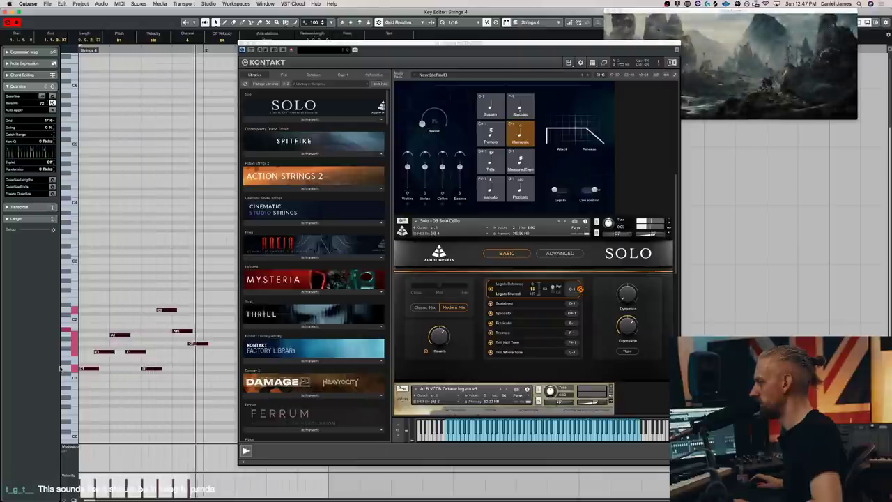
key("space")
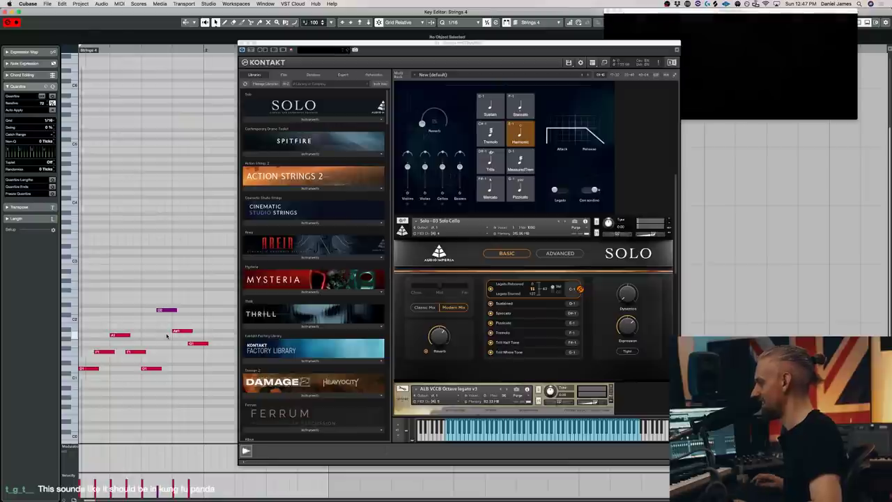
key("super+a")
left_click(181, 373)
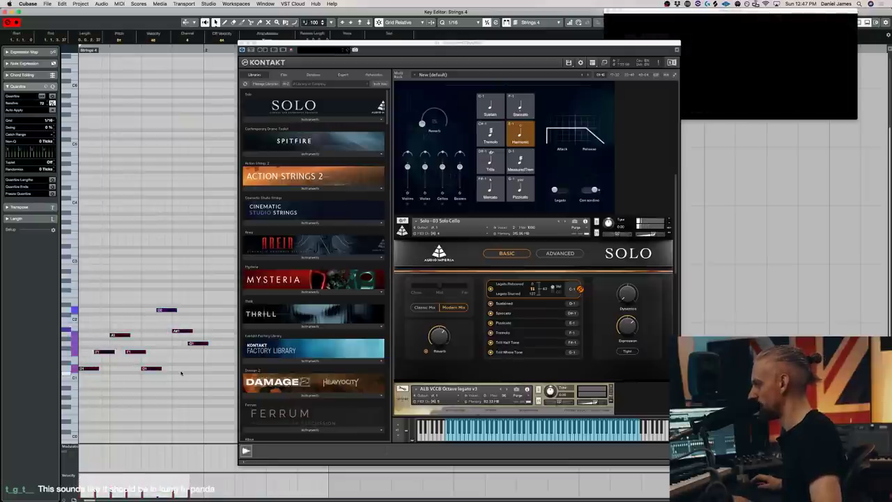
key("space")
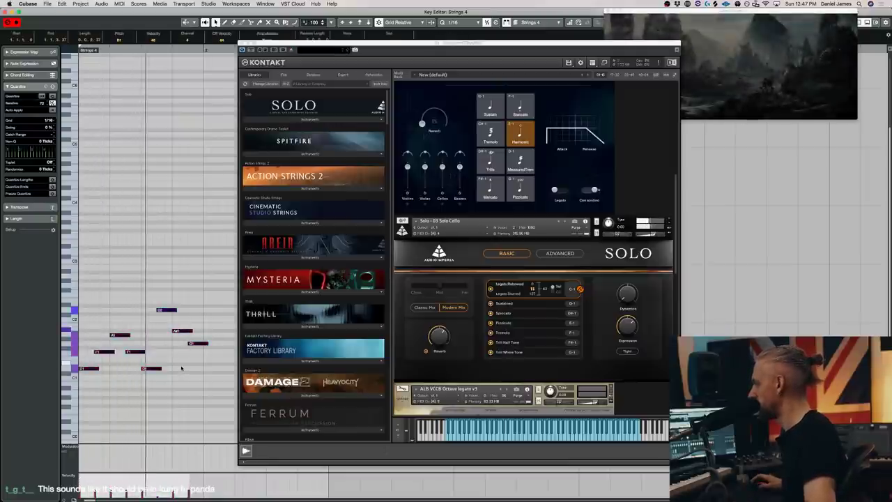
key("space")
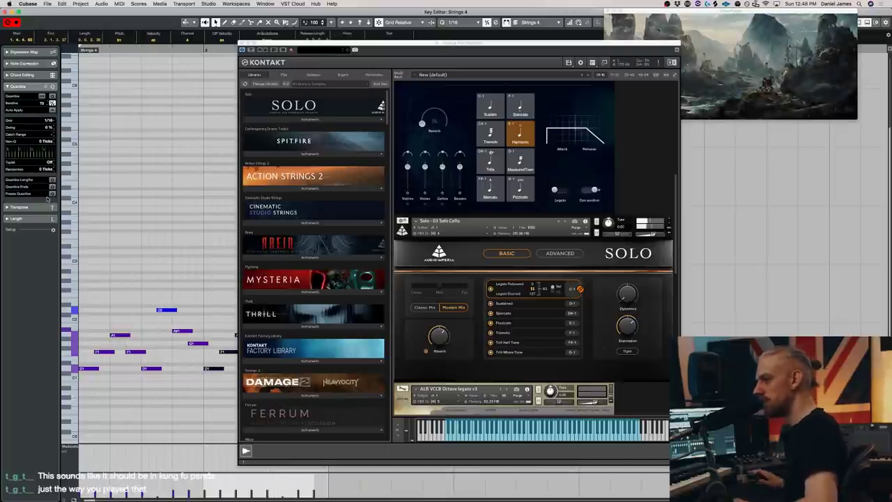
Step: Play the clip with the Solo Cello's Spiccato articulation and switch back to Legato
left_click(538, 315)
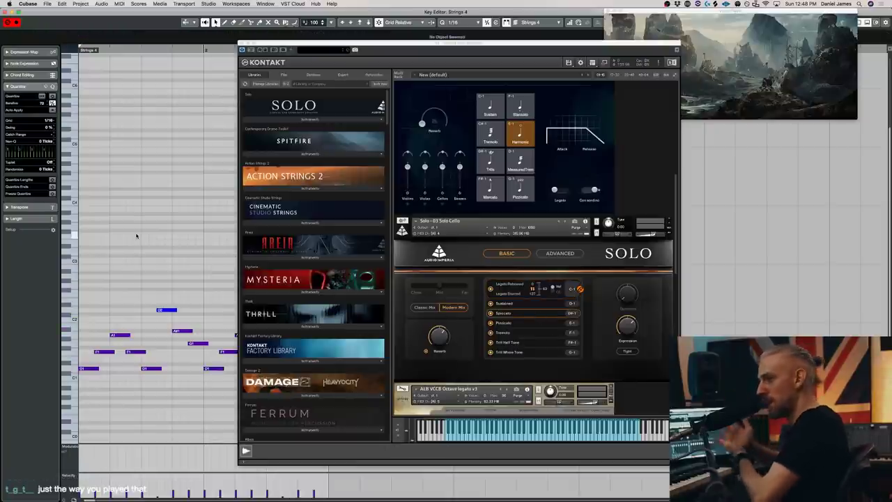
key("space")
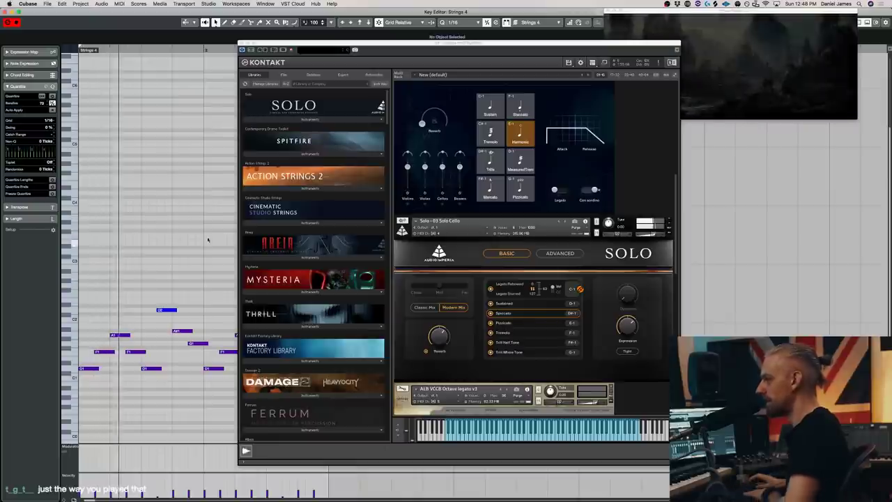
left_click(513, 304)
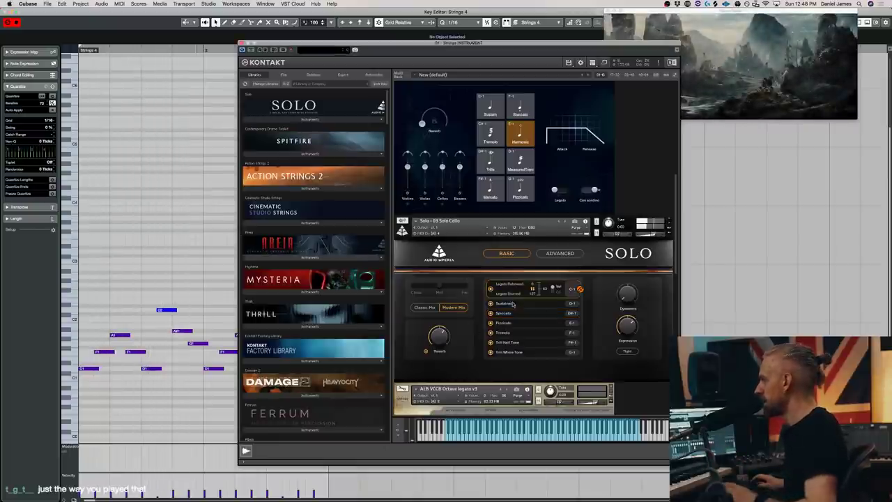
Step: Raise the velocities of the clip's notes and play it with the Legato articulation
left_click(145, 269)
key("ctrl+a")
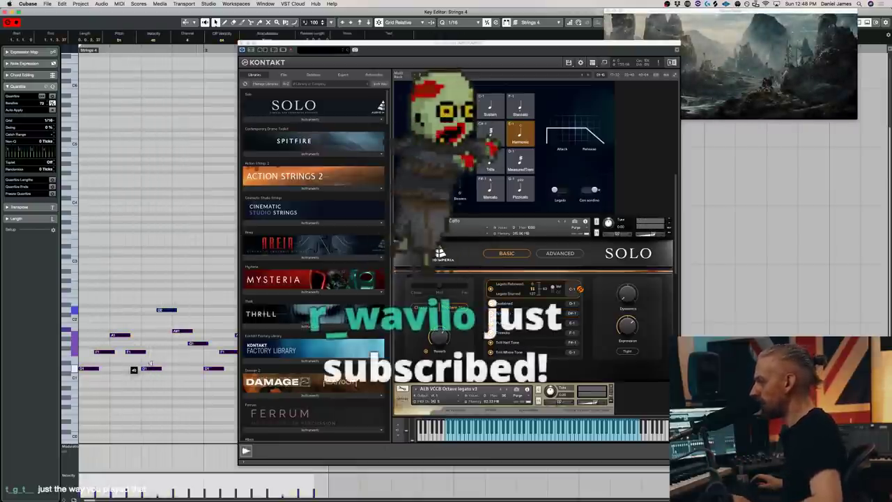
key("space")
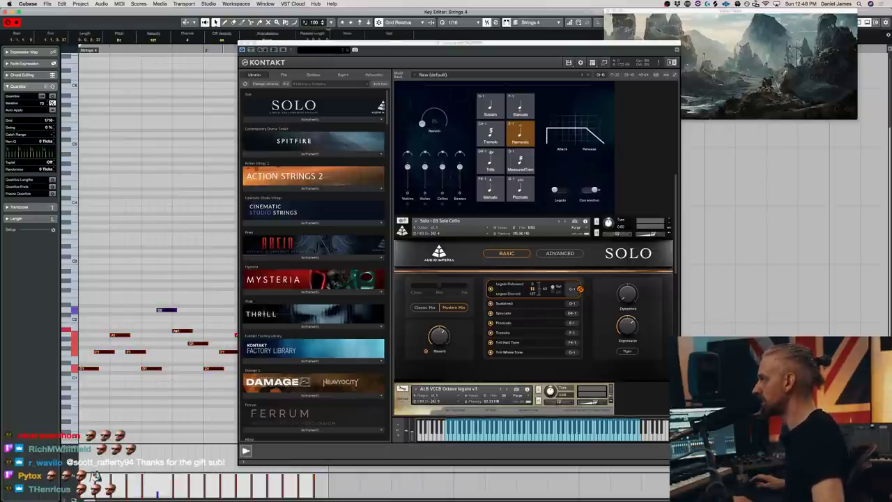
Step: Delete every note after the first, lengthen that D1 and continue the phrase with E1, F1, E1, C#1 and a long A1
left_click_drag(332, 45, 475, 38)
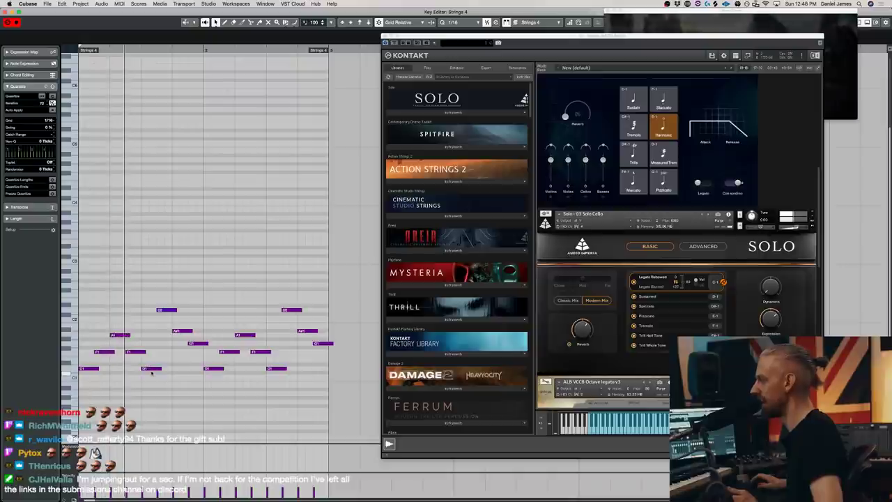
left_click_drag(108, 389, 335, 202)
key("Delete")
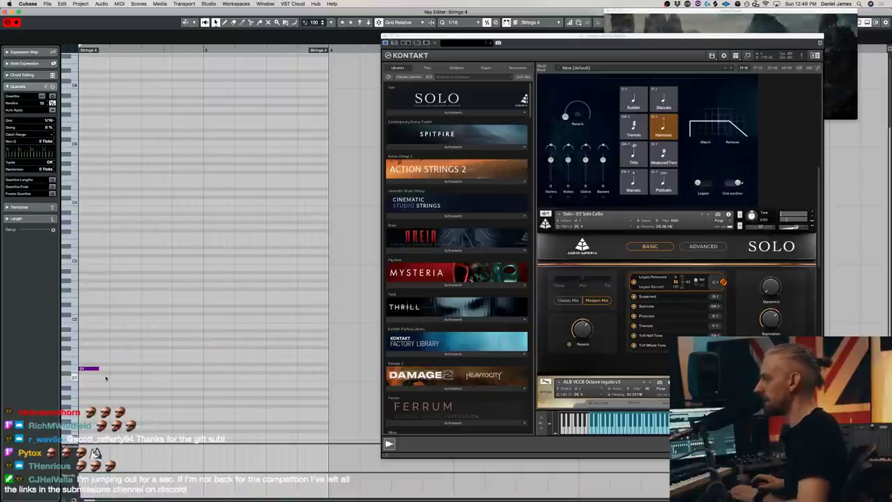
mouse_move(97, 369)
left_mouse_down()
mouse_move(143, 353)
mouse_move(171, 372)
left_mouse_up()
left_click_drag(176, 334, 203, 334)
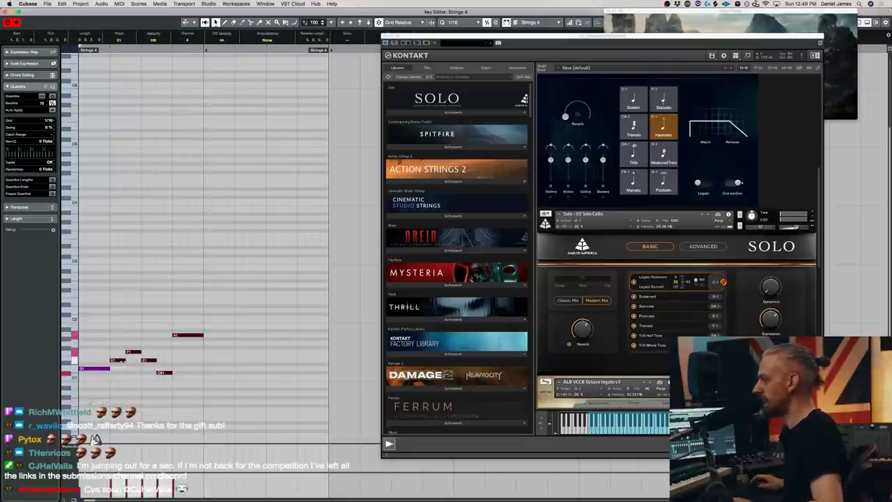
Step: Duplicate the phrase into bar 2, lower the velocities of all notes and play the clip
key("space")
key("super+d")
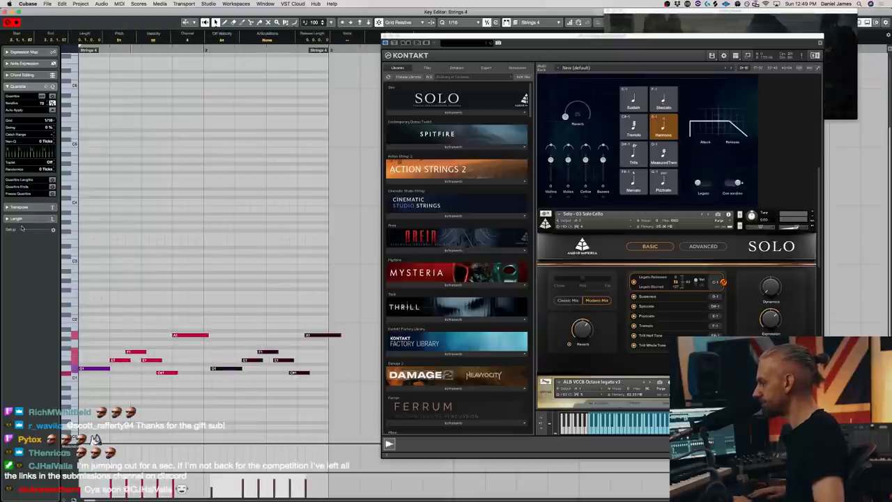
key("space")
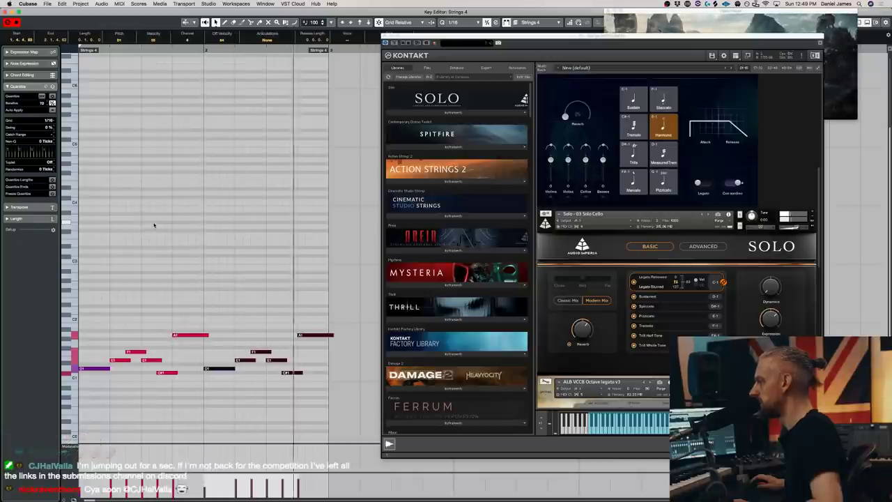
left_click_drag(333, 392, 149, 314)
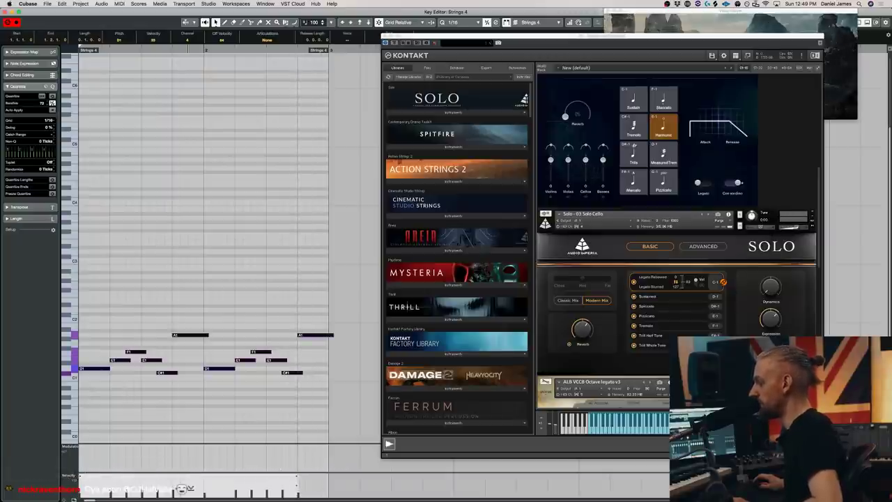
key("space")
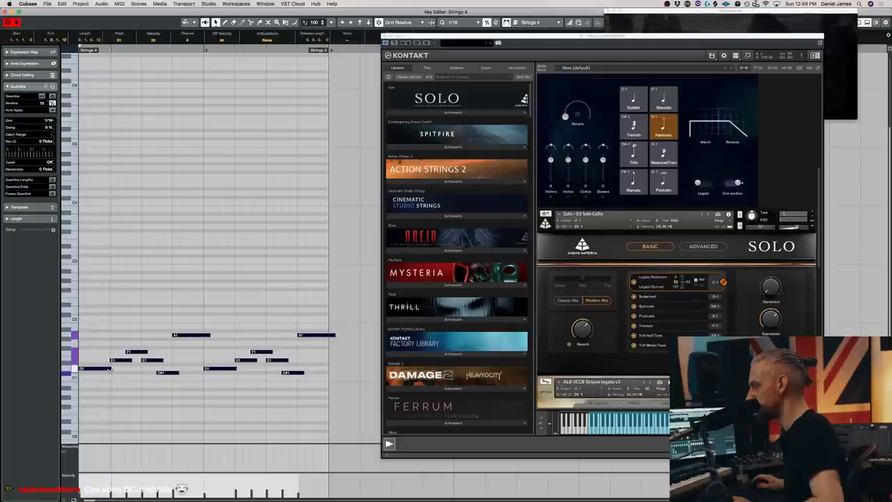
Step: Rework bar 1 by moving its middle notes one sixteenth later without the A1, and lengthening the D1 and C#1
key("space")
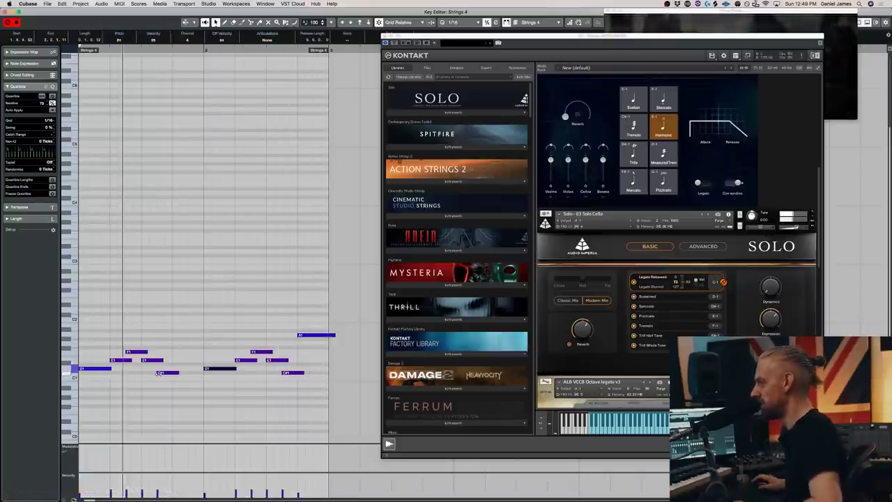
key("ctrl+z")
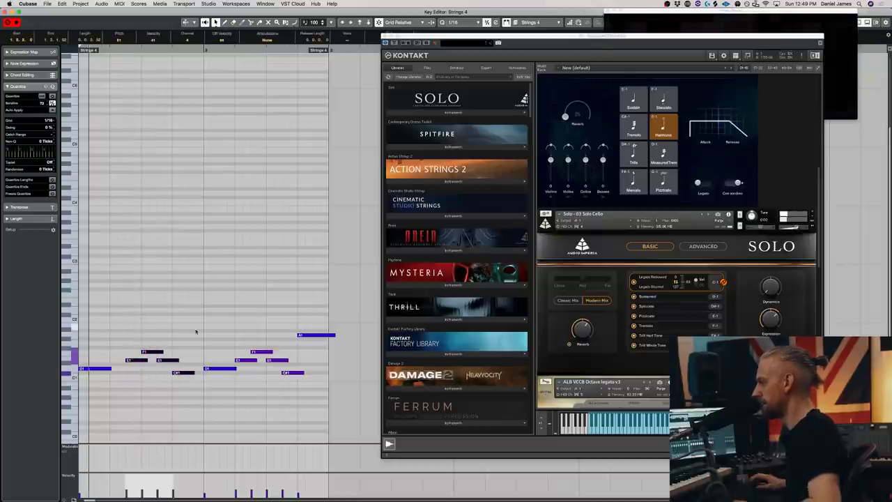
key("ctrl+z")
left_click(182, 373)
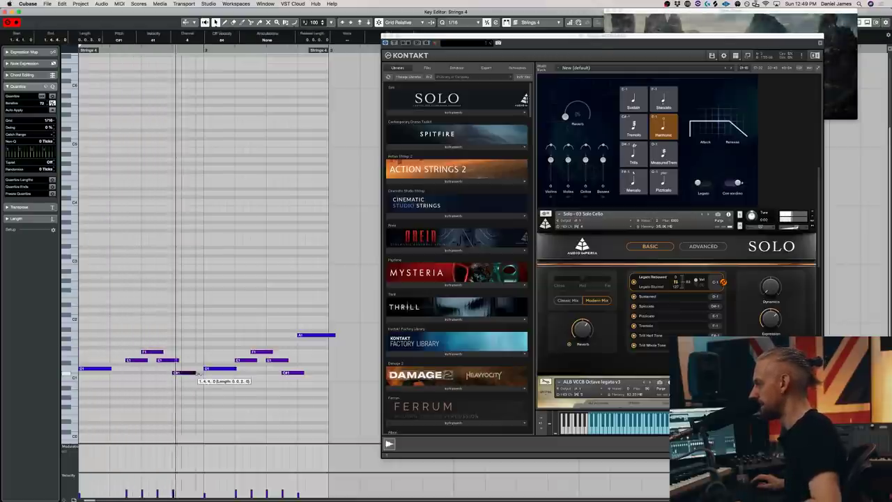
left_click(97, 368)
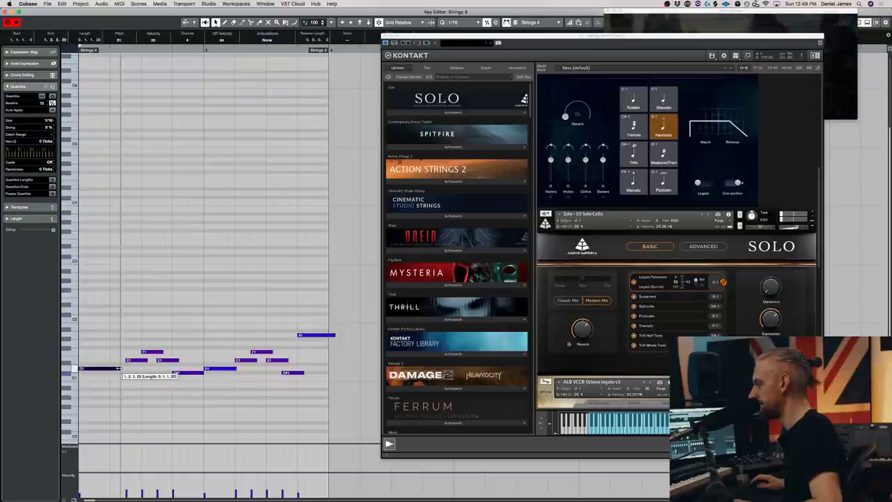
Step: Shorten bar 2's D1 and follow it directly with E1, F1, G1, A1, G1, F1 and E1, playing the phrase
left_click_drag(232, 368, 222, 371)
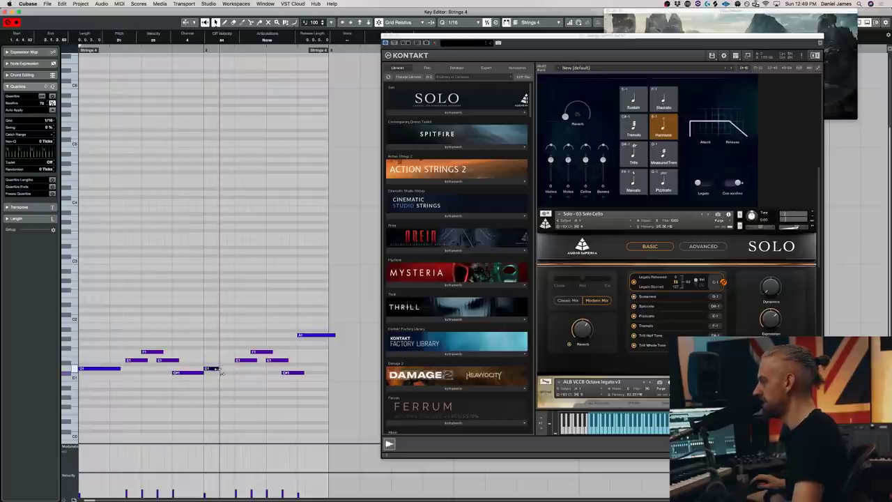
left_click_drag(330, 417, 228, 361)
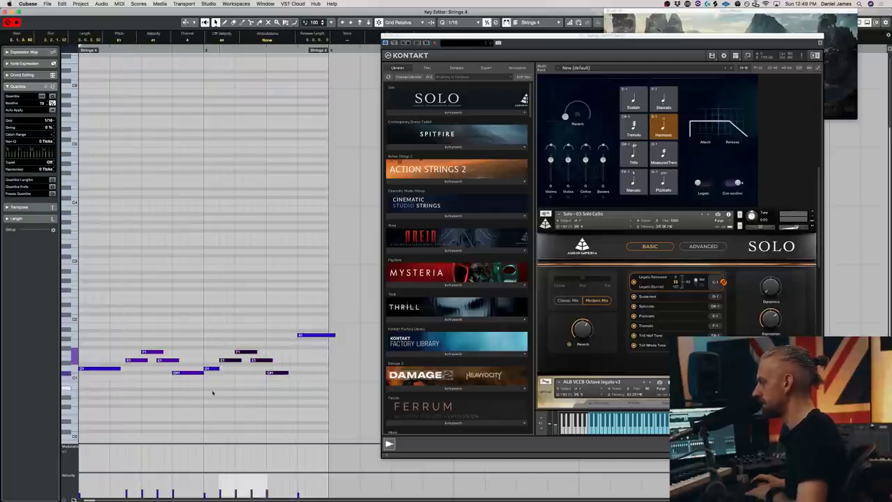
left_click(247, 352)
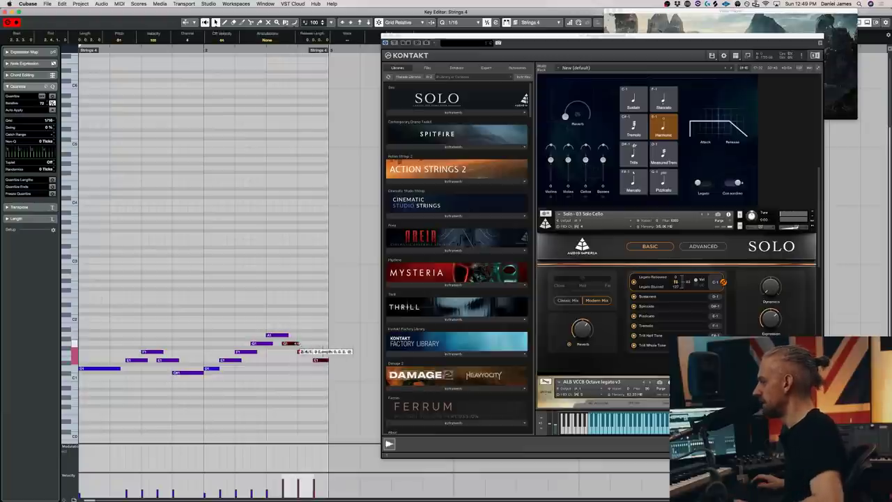
key("space")
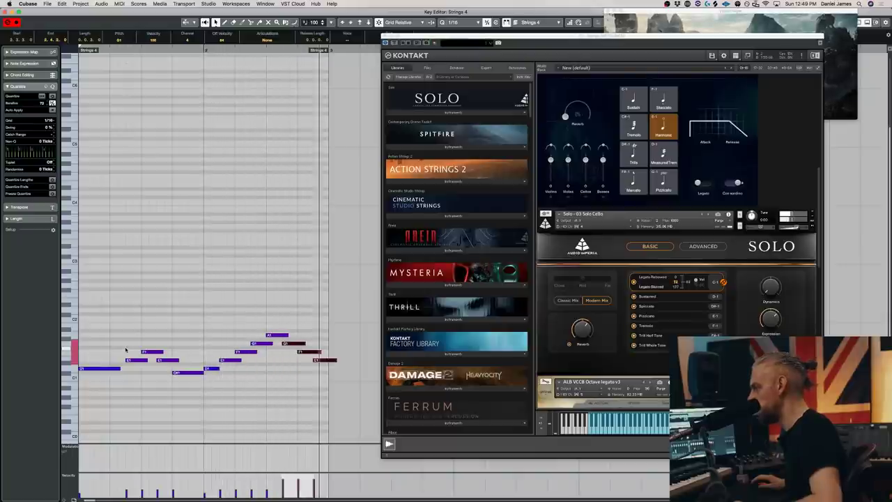
Step: Clear the phrase, leave the Key Editor and delete the clip from the Strings 4 track
key("ctrl+z")
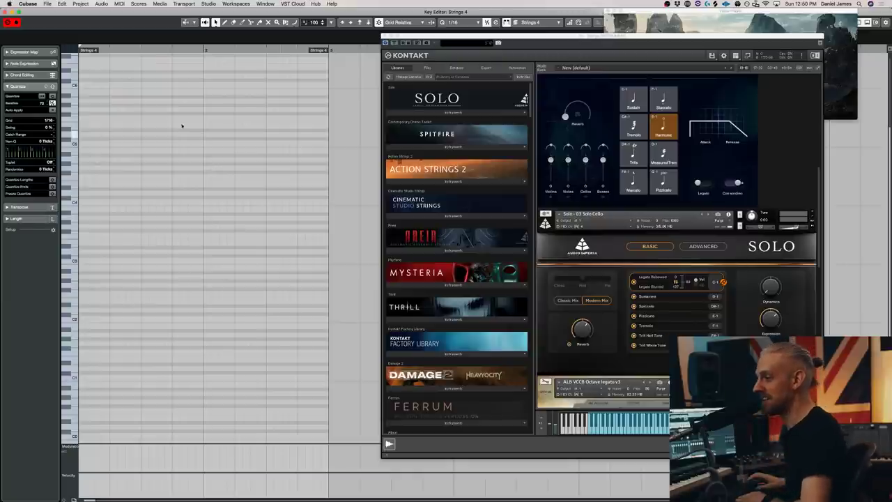
key("Return")
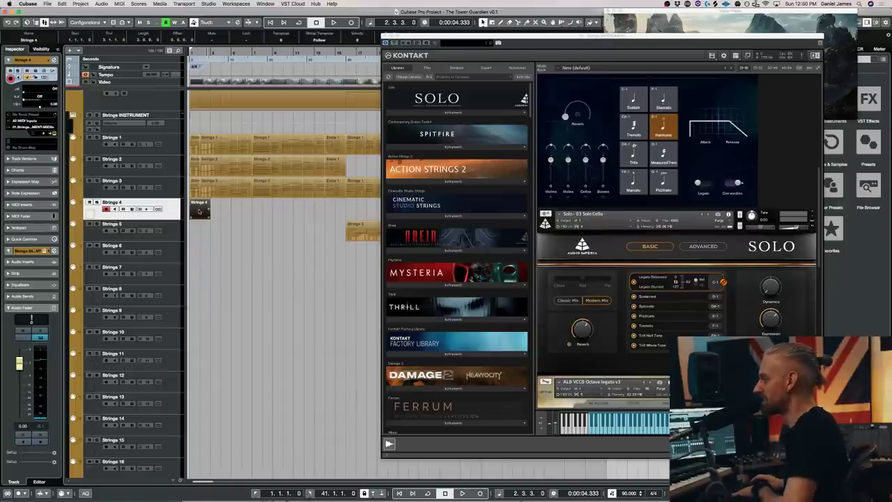
key("Delete")
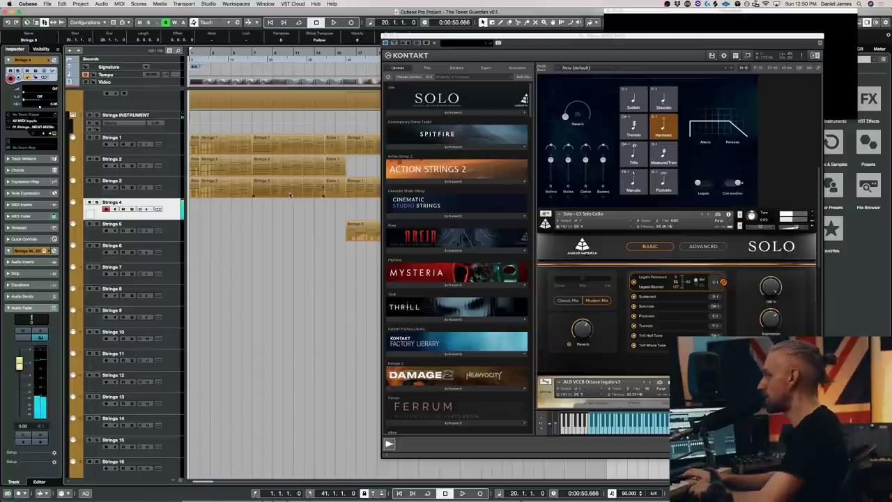
Step: Load Solo Violin and Solo Viola from the Solo library into the Strings Kontakt rack and arm Strings 9 for the violin
scroll(692, 287, "down", 10)
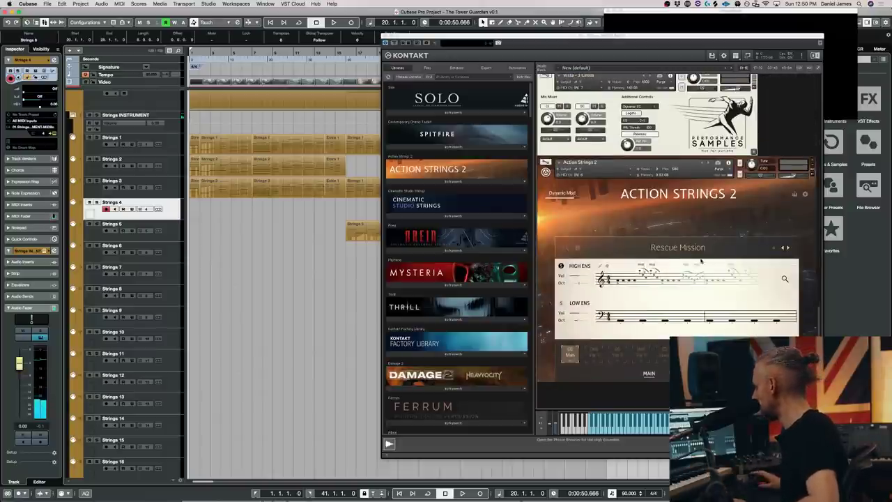
left_click(446, 112)
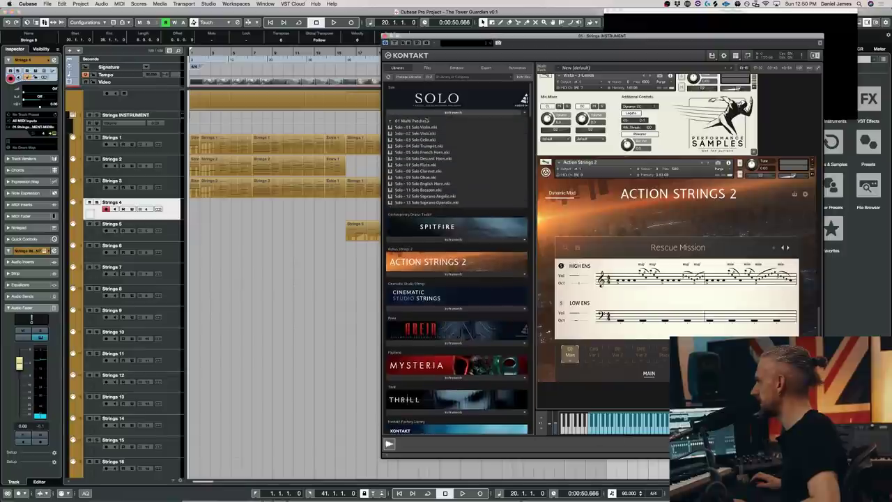
left_click(419, 127)
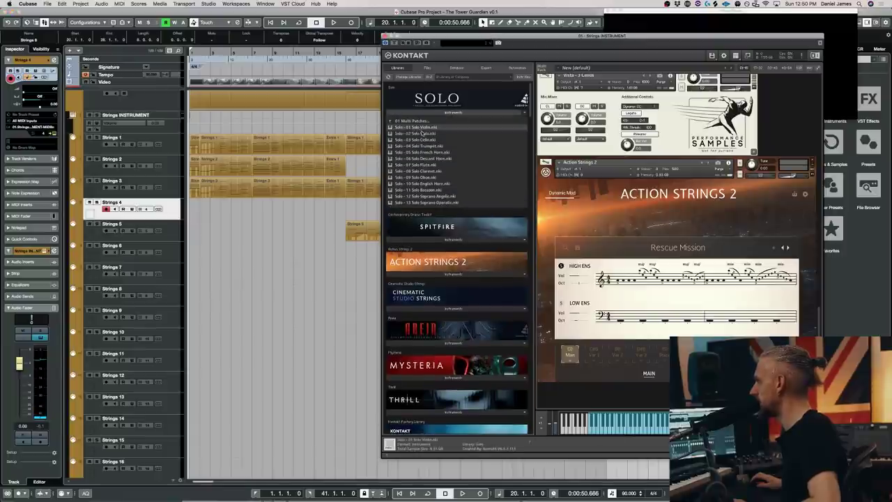
double_click(421, 129)
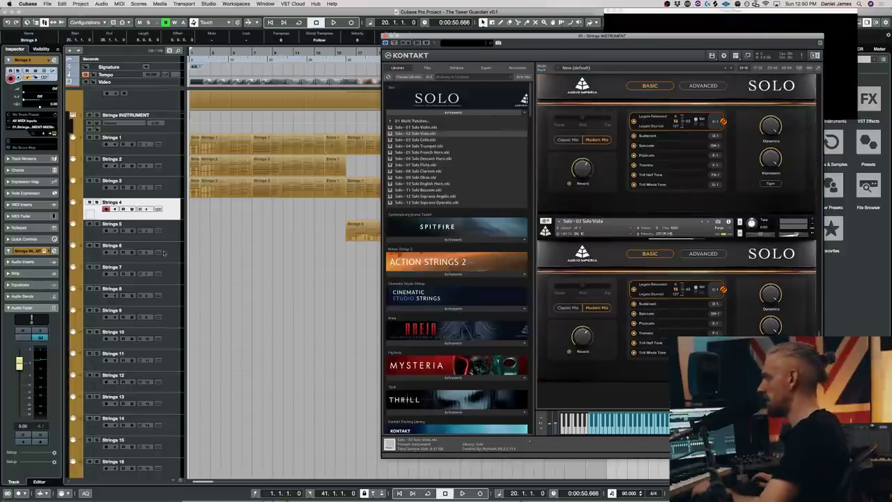
scroll(597, 125, "up", 2)
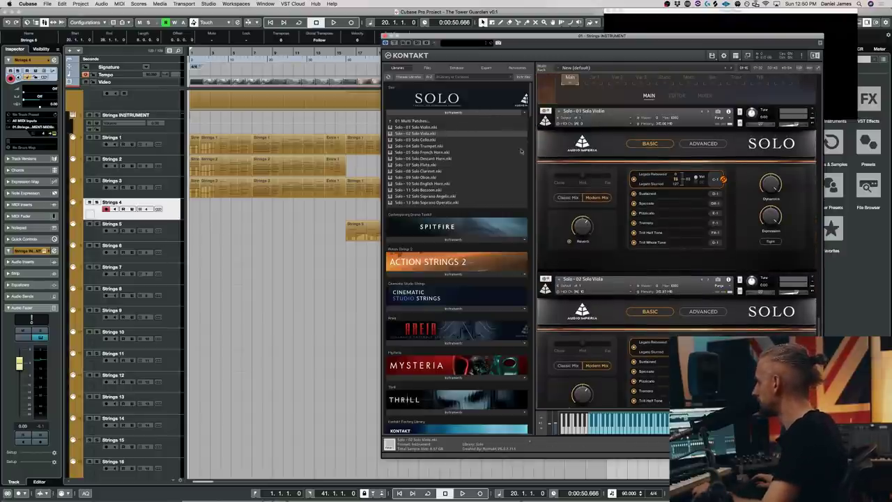
left_click(178, 317)
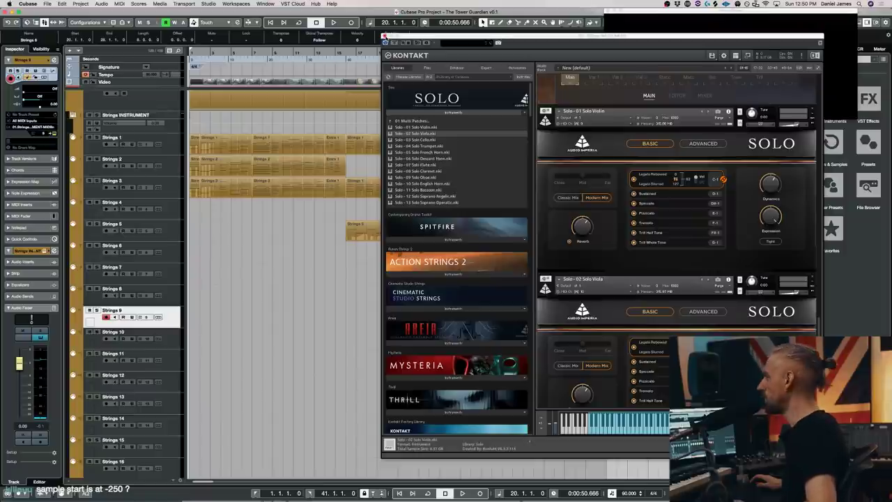
Step: Close the Strings Kontakt window and play the project from the beginning to about bar 25
left_click(384, 36)
scroll(425, 155, "down", 5)
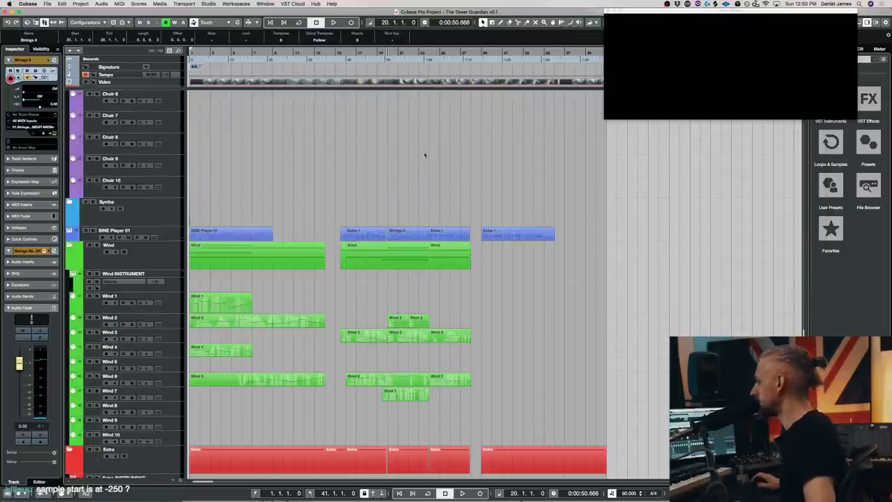
left_click(338, 54)
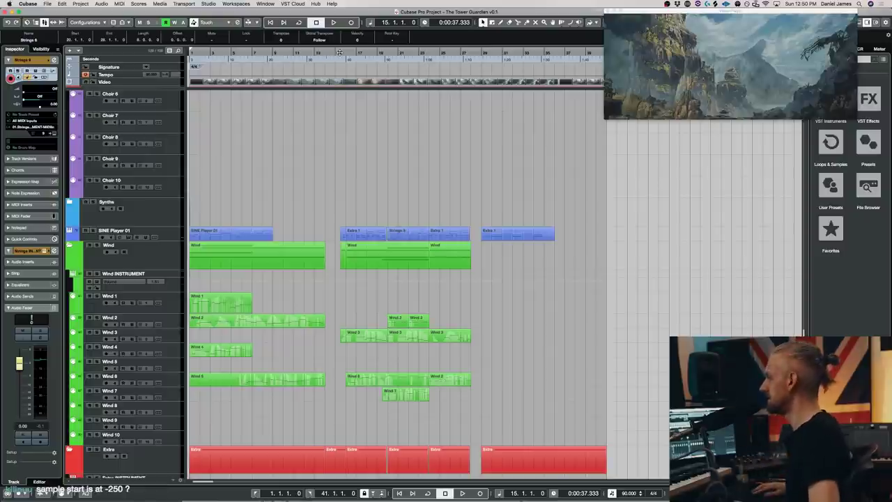
key("Home")
key("space")
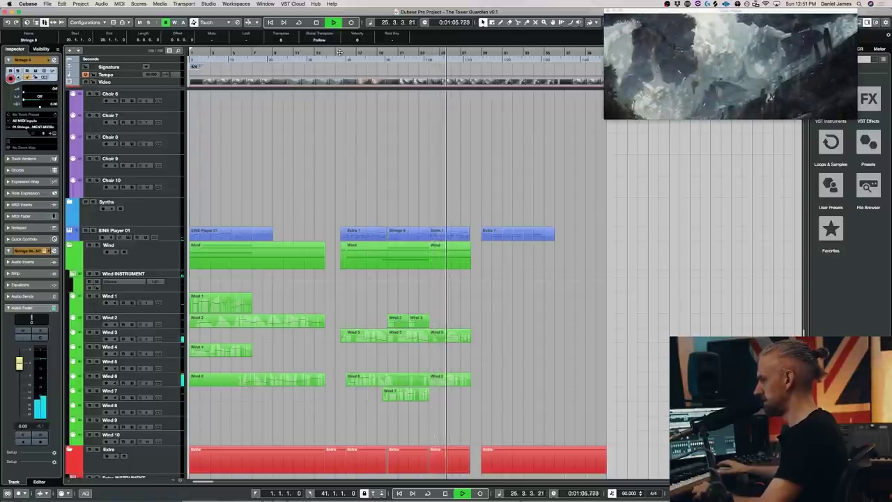
key("space")
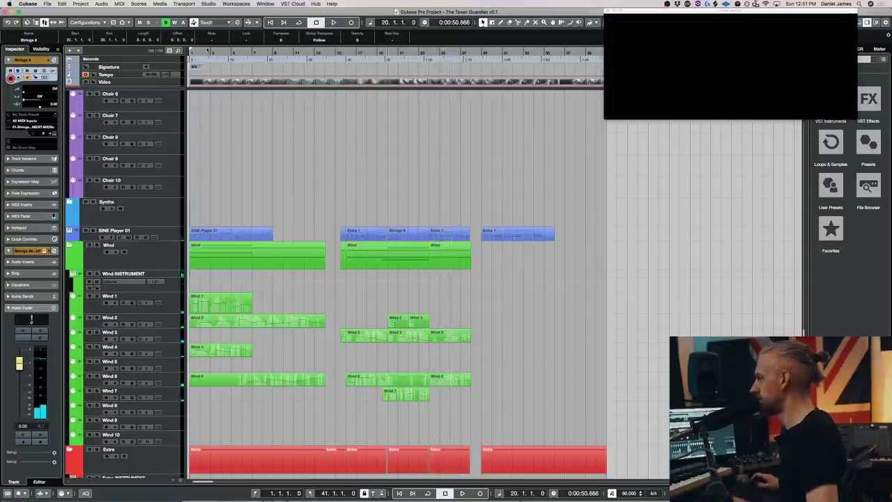
Step: Reopen the Strings Kontakt instrument and audition Solo Viola through the Strings 10 track
scroll(359, 344, "down", 10)
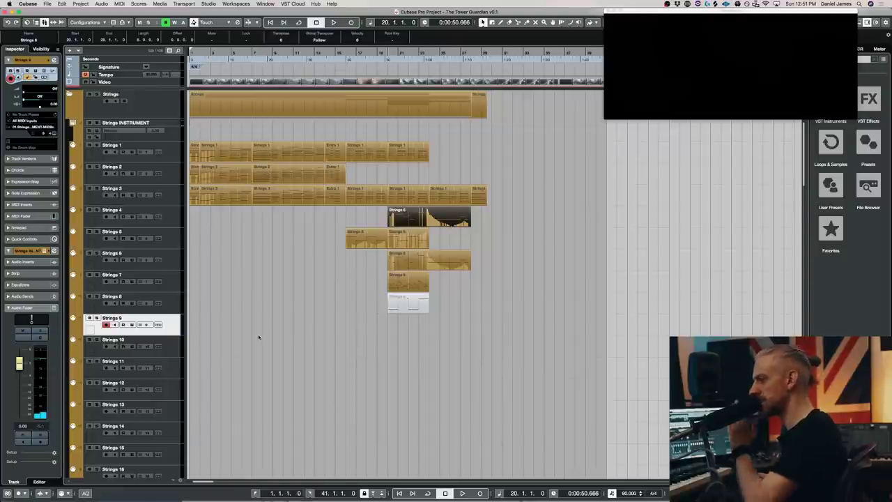
key("e")
scroll(675, 289, "up", 10)
scroll(674, 289, "down", 5)
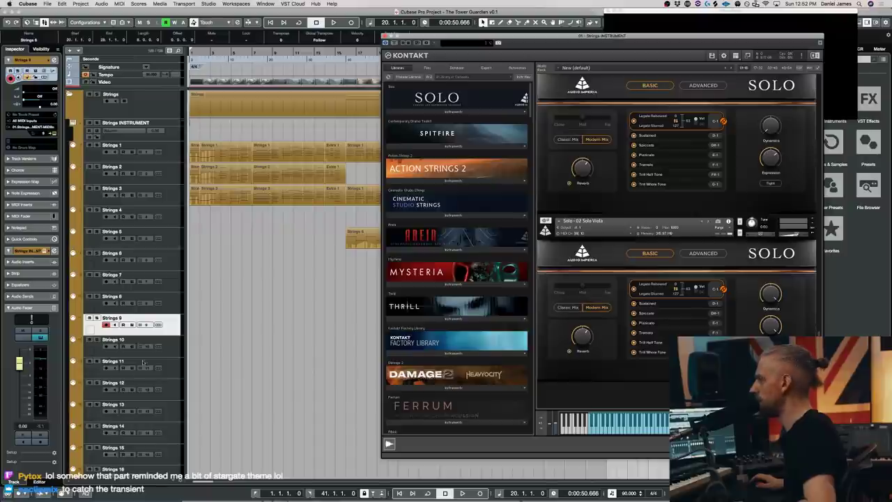
left_click(162, 353)
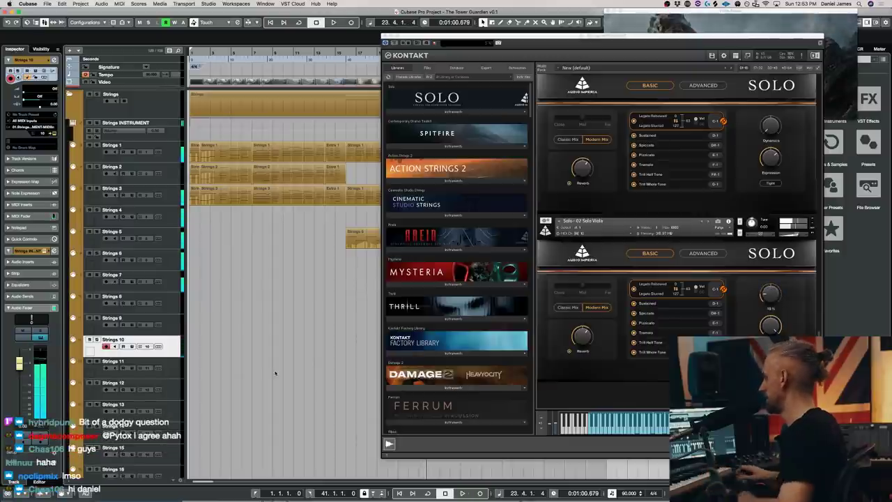
key("space")
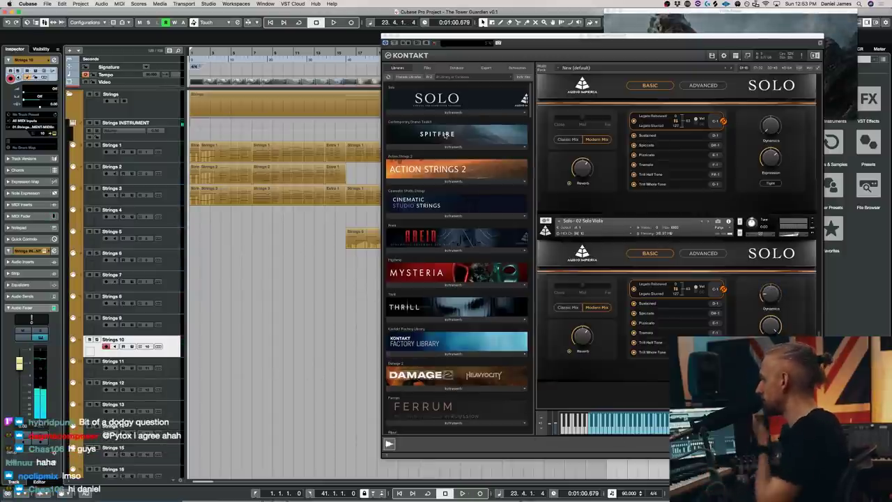
Step: Close the Strings Kontakt window and open the Wind 1 track's Kontakt instrument
scroll(307, 174, "down", 1)
scroll(308, 174, "down", 20)
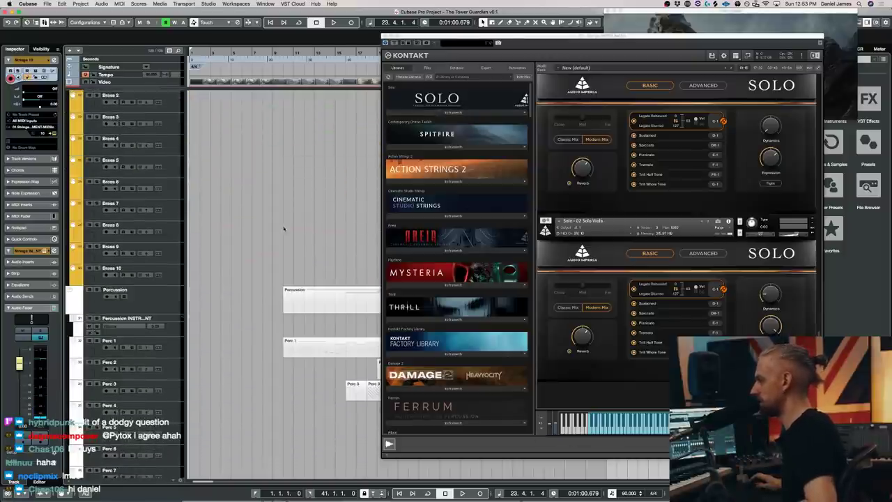
left_click(383, 35)
scroll(343, 309, "down", 15)
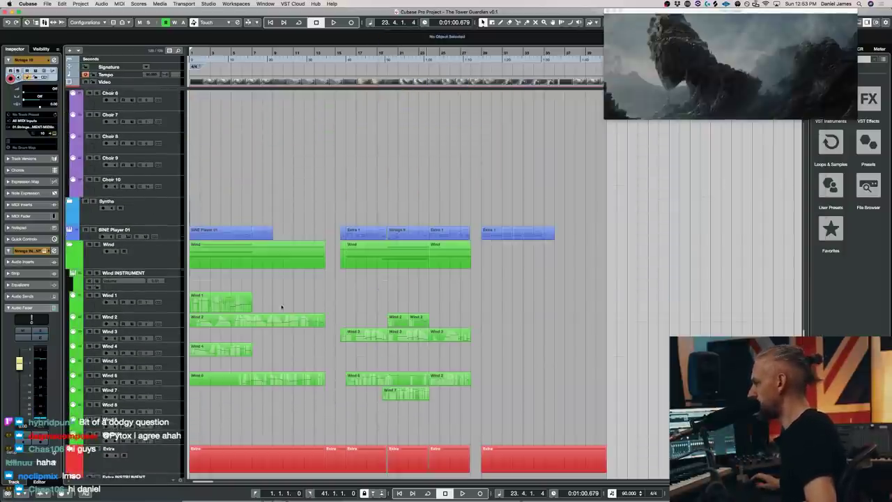
left_click(166, 291)
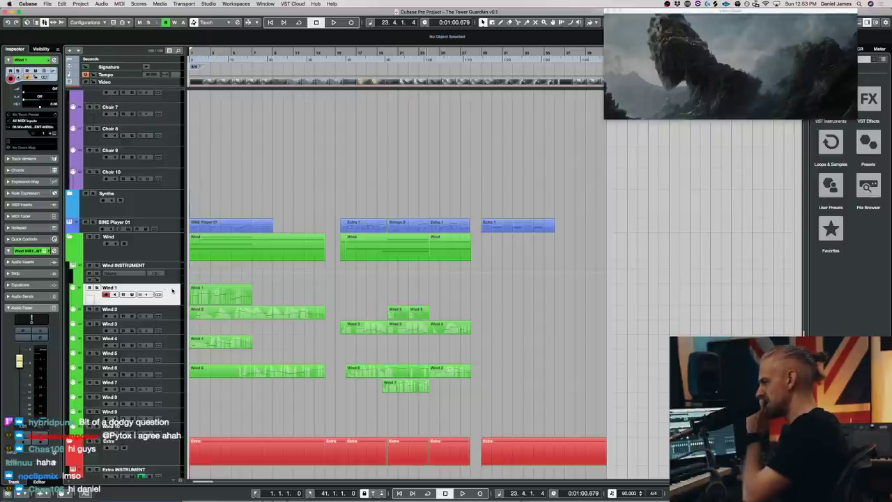
left_click(159, 294)
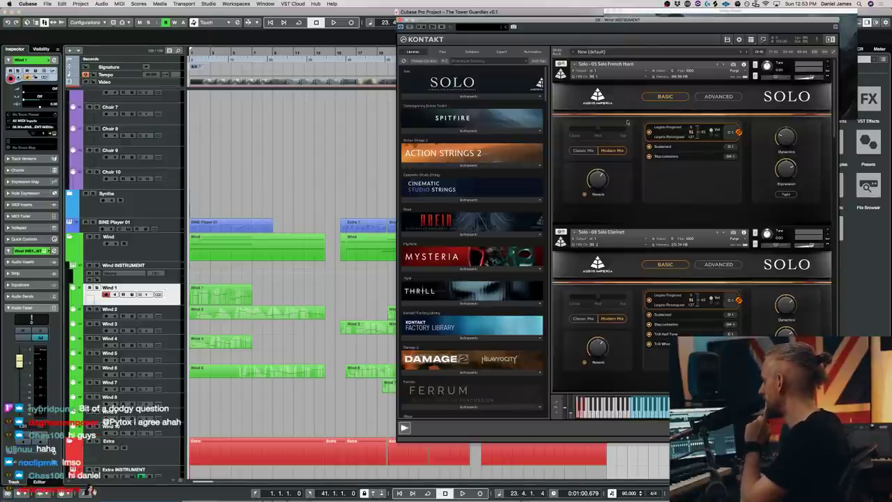
Step: Look through the Solo patches loaded in the Wind Kontakt rack, from French Horn and Clarinet to Soprano and Oboe
scroll(702, 200, "down", 5)
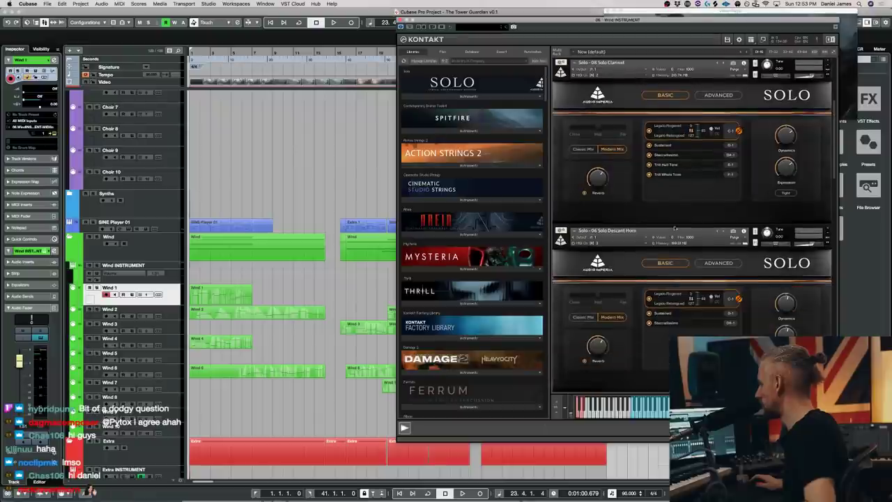
scroll(625, 244, "down", 10)
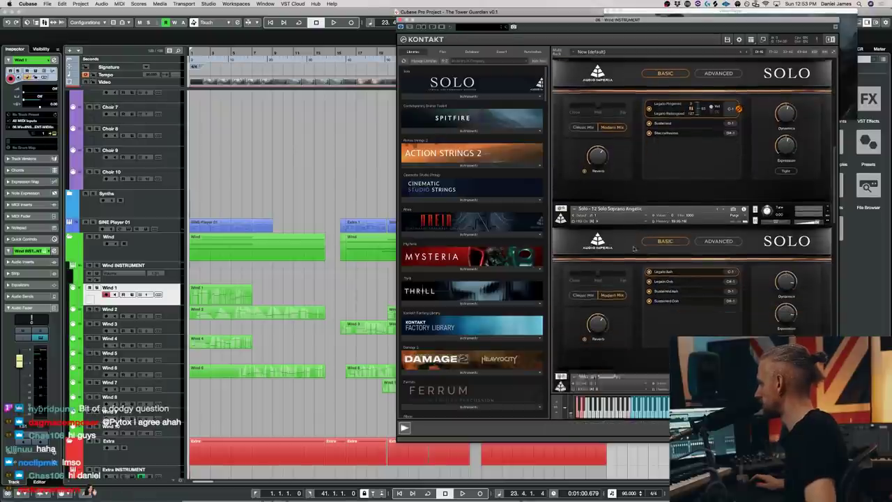
scroll(584, 141, "up", 2)
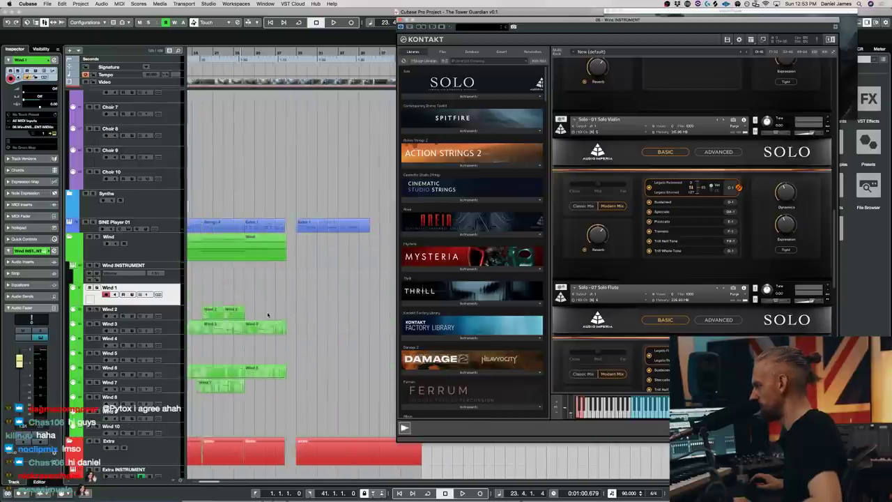
scroll(536, 279, "down", 3)
scroll(645, 266, "down", 6)
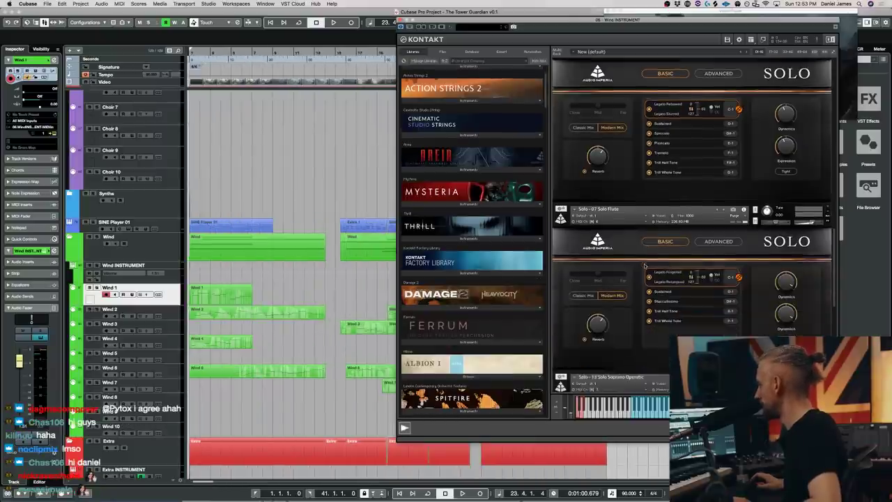
scroll(645, 265, "down", 5)
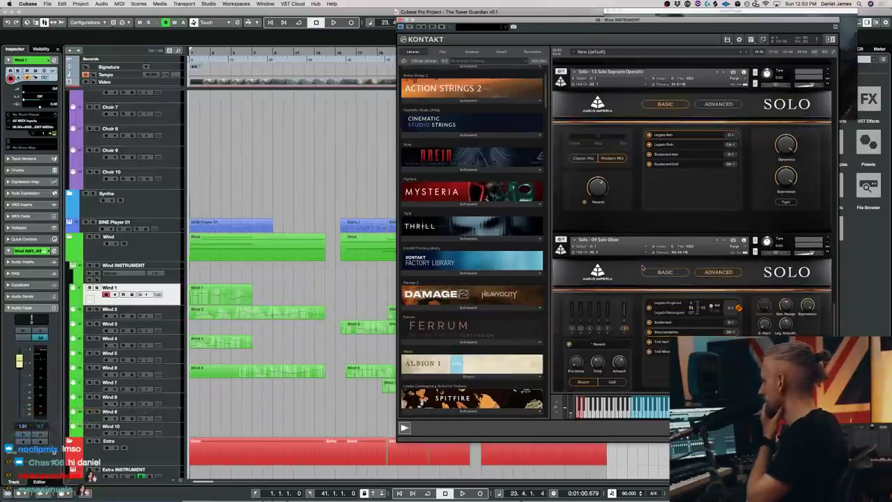
right_click(640, 257)
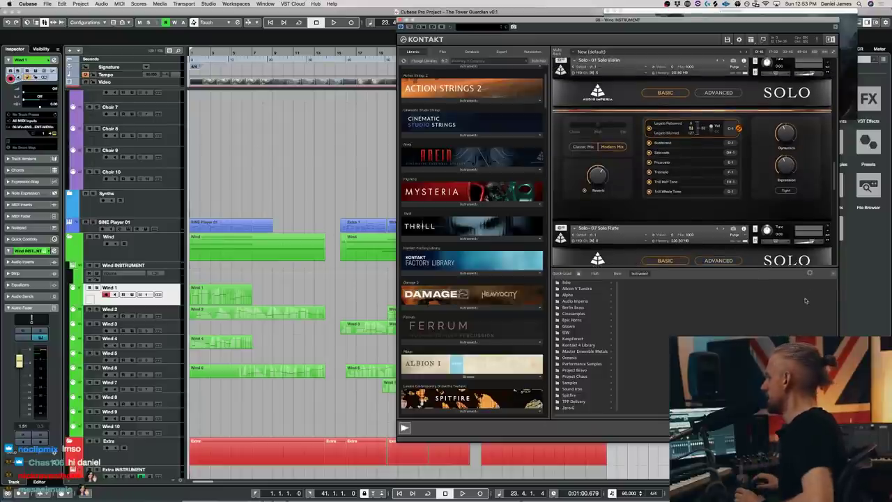
Step: Hide the quick-load browser in the Wind rack, open the Brass 3 track's Kontakt instrument and list its Solo library patches
left_click(831, 277)
scroll(241, 279, "down", 15)
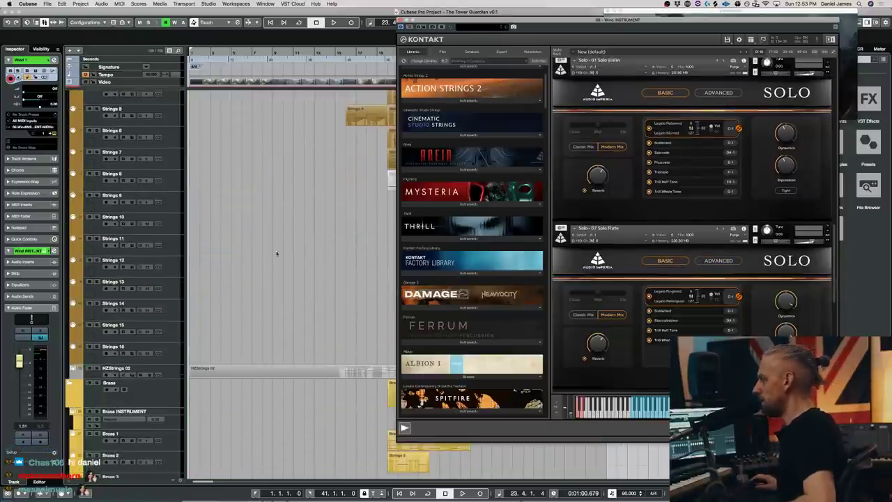
left_click(167, 399)
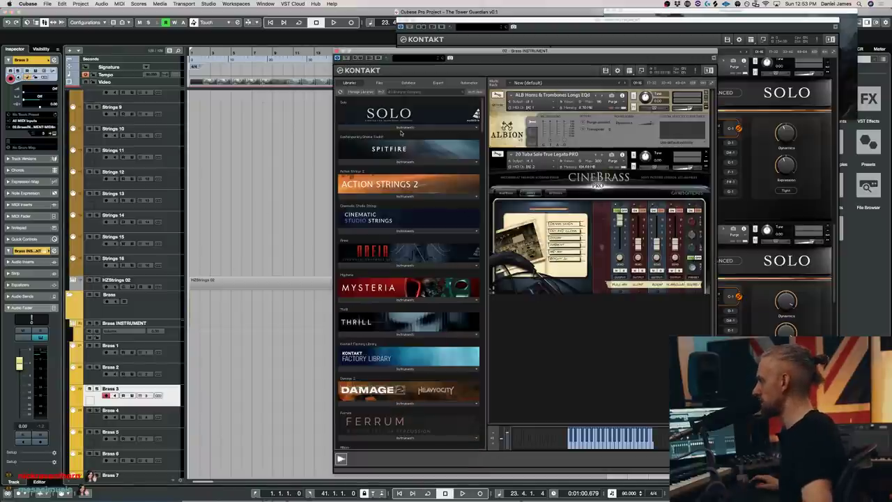
left_click(400, 128)
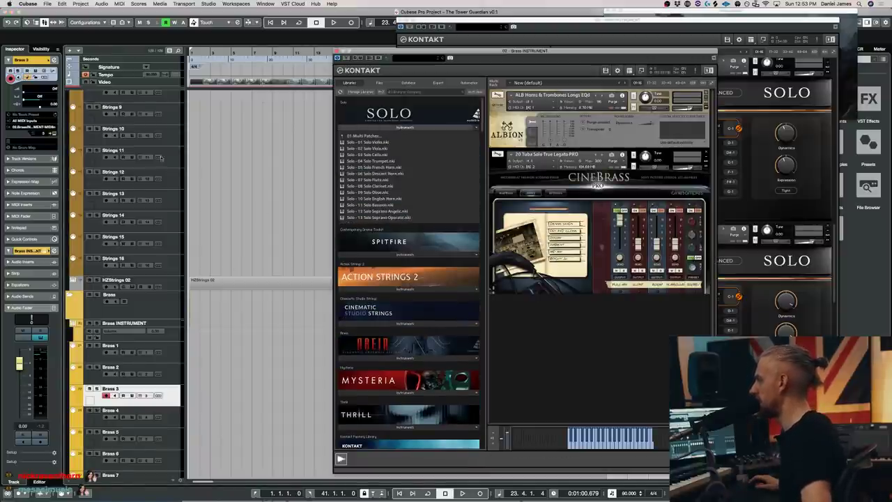
Step: Solo the Strings and Brass folders and load Solo French Horn, Solo Trumpet and Solo Descant Horn into the Brass rack
scroll(160, 157, "up", 10)
scroll(196, 255, "down", 15)
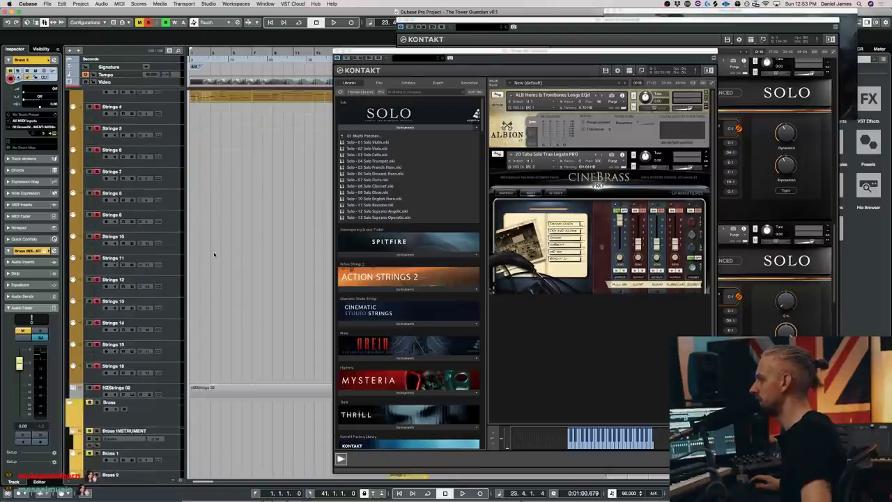
double_click(392, 168)
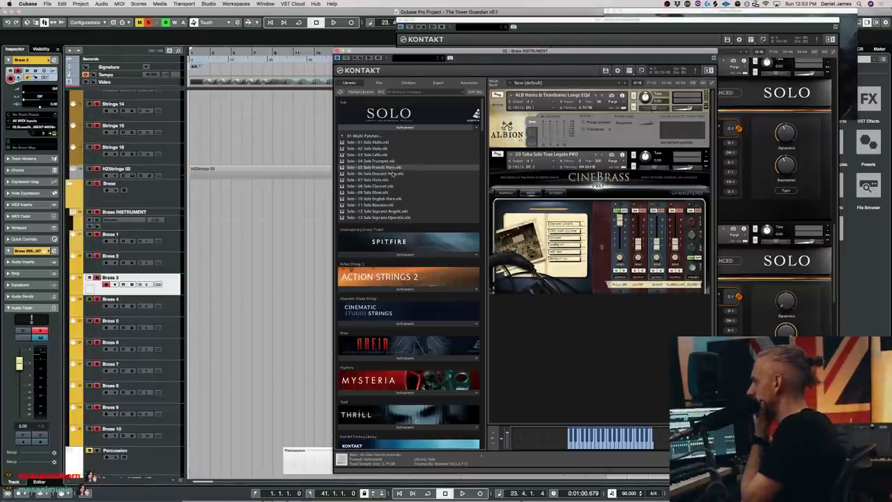
left_click(392, 162)
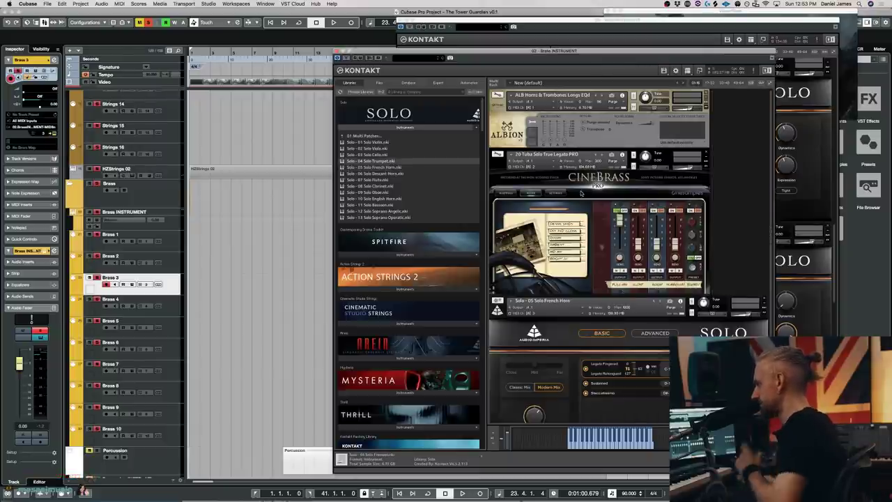
scroll(581, 193, "down", 5)
Step: Play the project from the beginning to about bar 28 while auditioning Solo French Horn on the Brass 3 track
key("space")
scroll(229, 177, "up", 10)
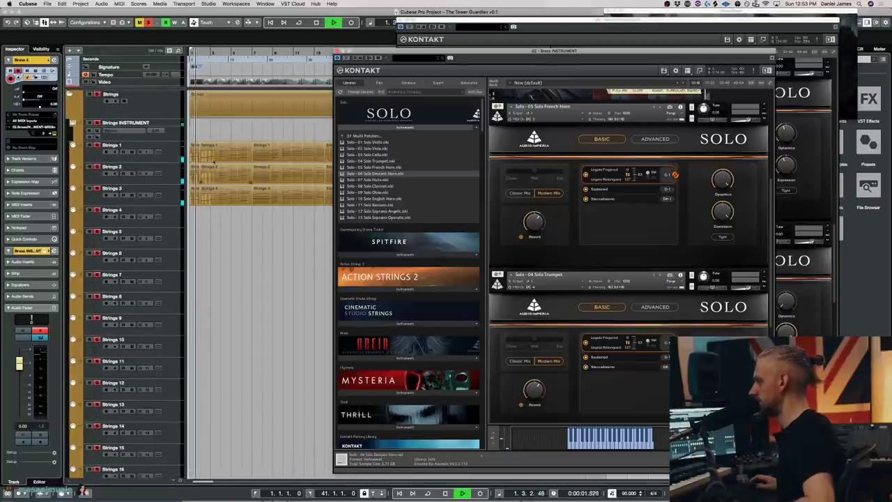
scroll(219, 245, "down", 3)
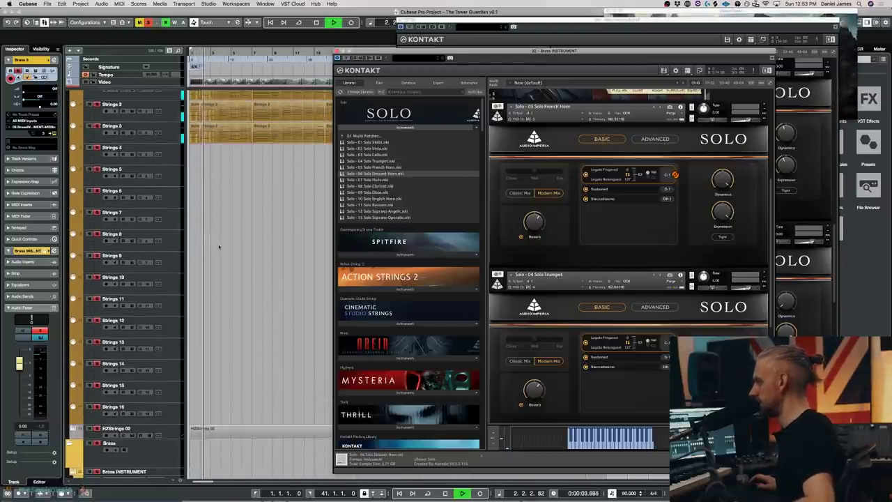
scroll(219, 246, "down", 14)
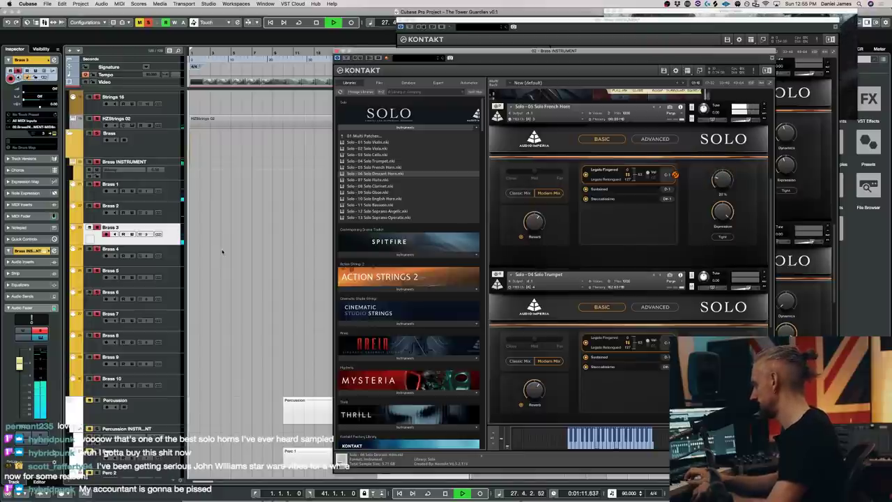
key("space")
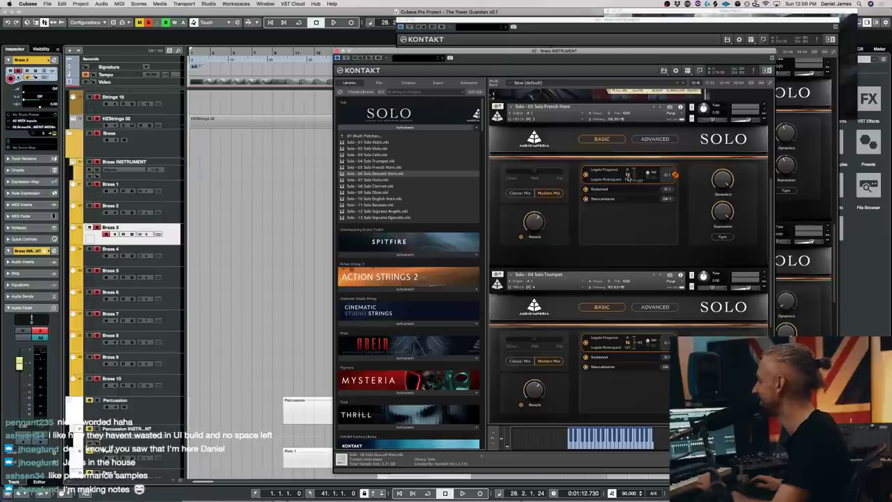
Step: Reverse the Solo French Horn's legato velocity range to Fingered 127 and Retongued 0, and audition it against playback with the window moved aside
left_click_drag(627, 175, 628, 181)
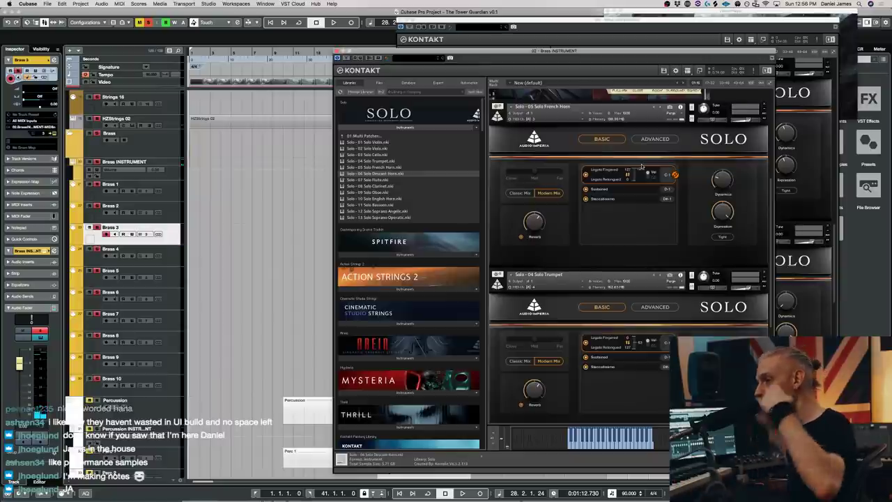
left_click_drag(519, 55, 316, 37)
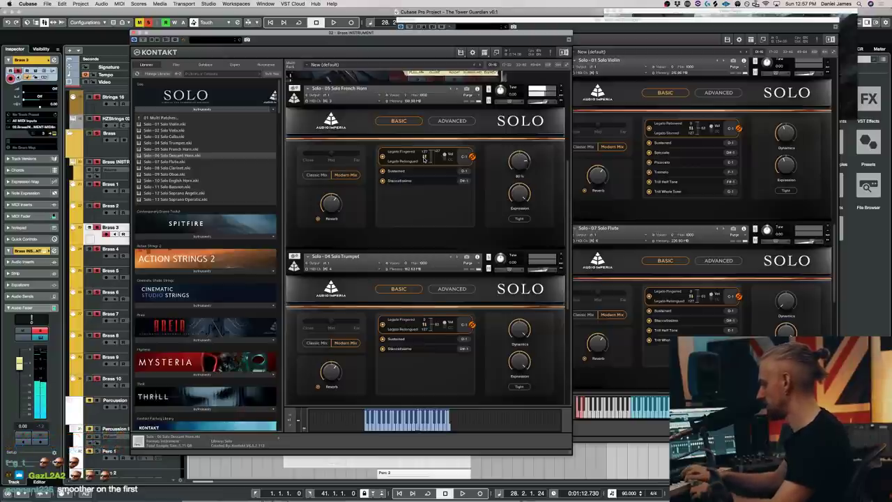
key("space")
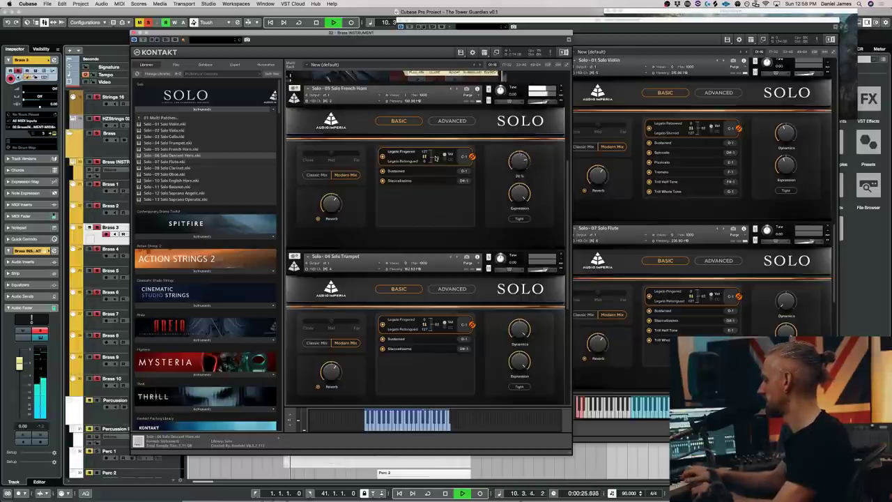
key("space")
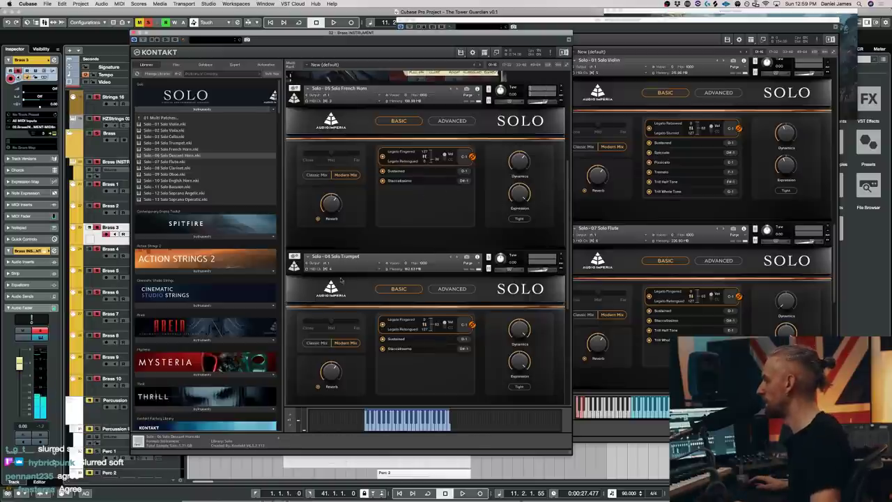
Step: Audition Solo Trumpet through the Brass 4 track, on its own and over the playing project up to about bar 27
left_click(103, 262)
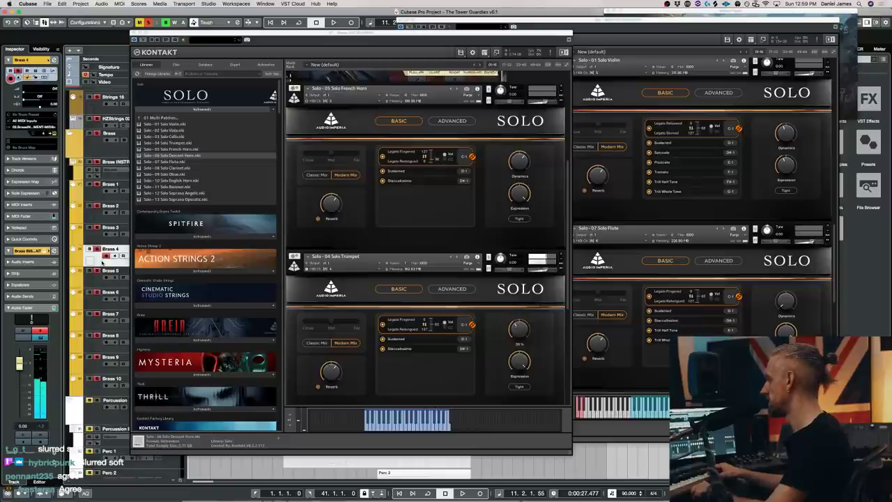
scroll(103, 262, "down", 3)
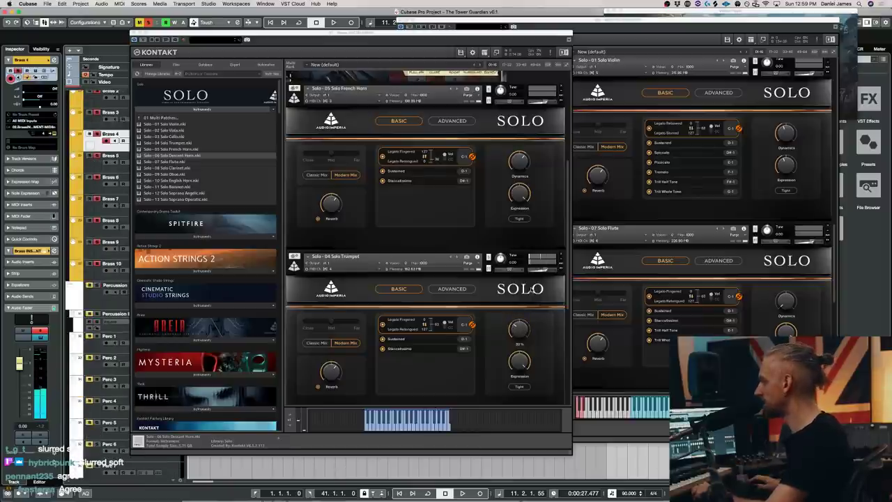
scroll(528, 293, "down", 1)
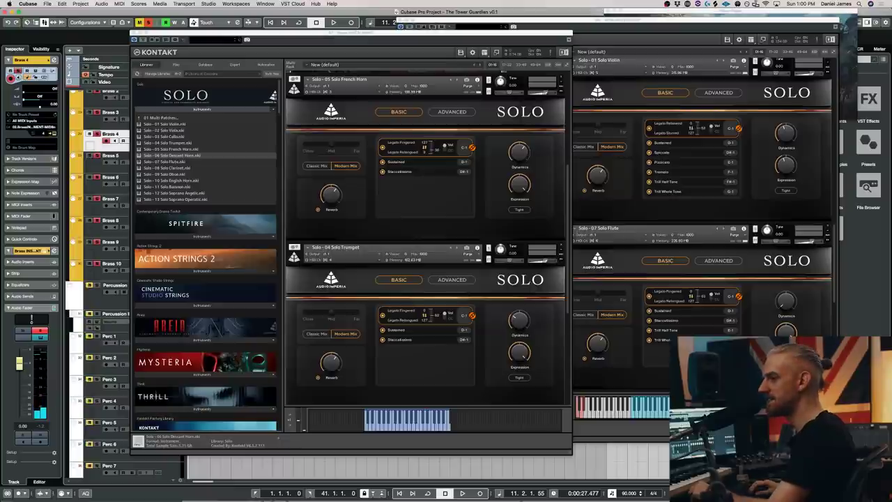
key("space")
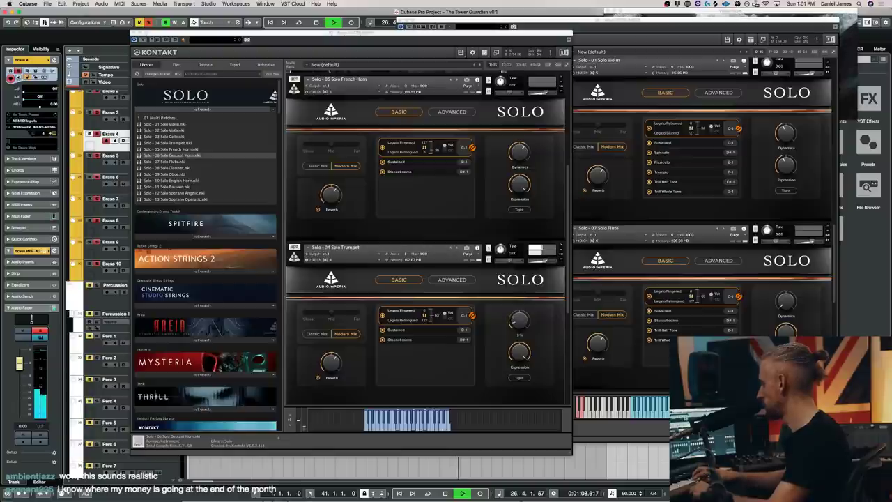
key("space")
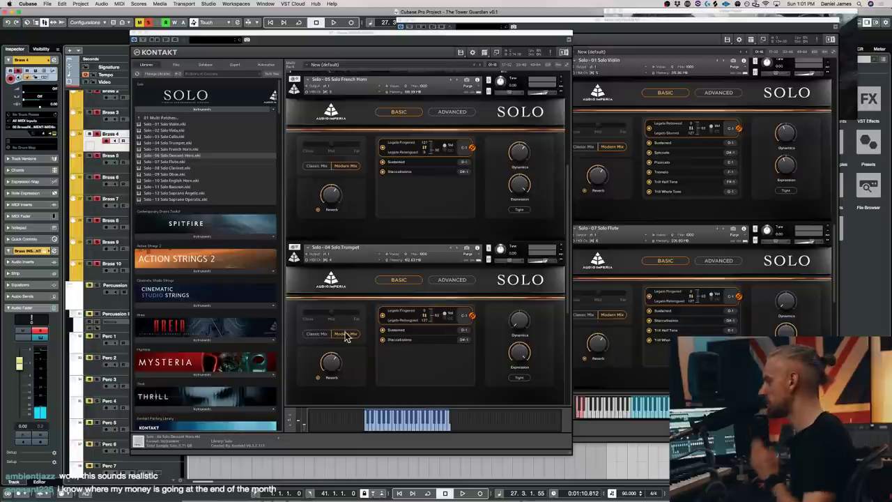
Step: Check the Solo Trumpet's Advanced page, return to Basic and audition its Classic Mix over playback
left_click(454, 280)
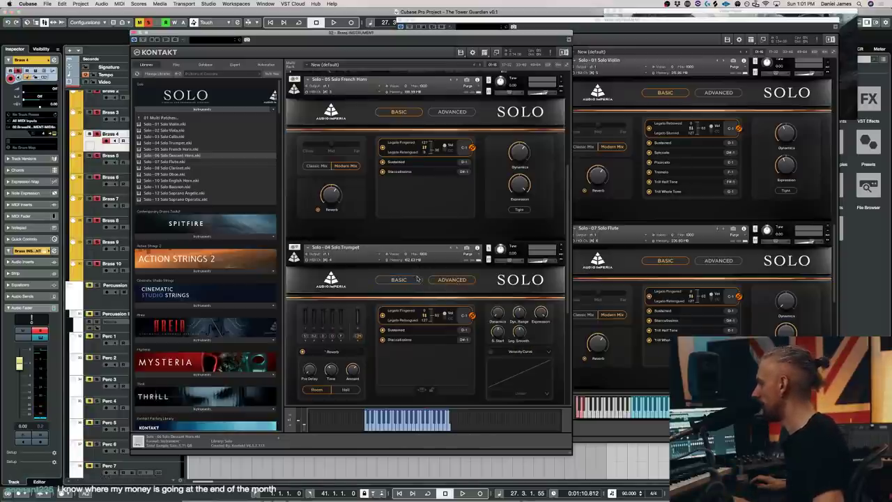
left_click(411, 281)
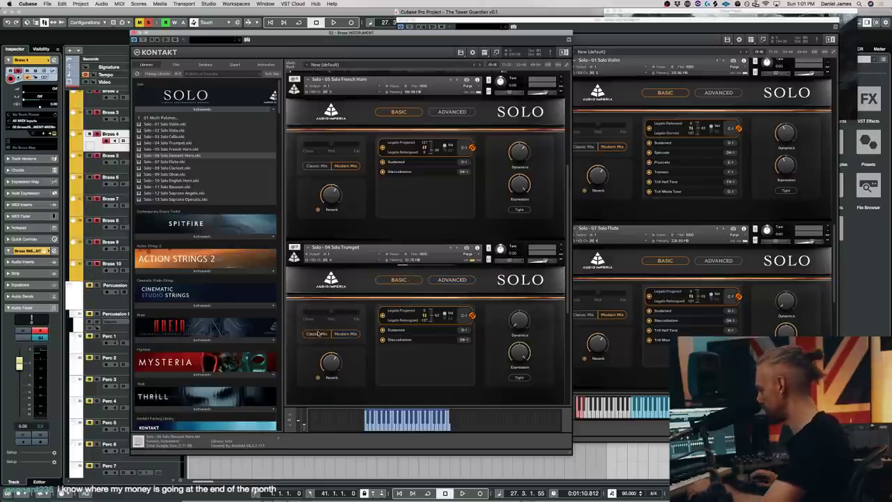
key("space")
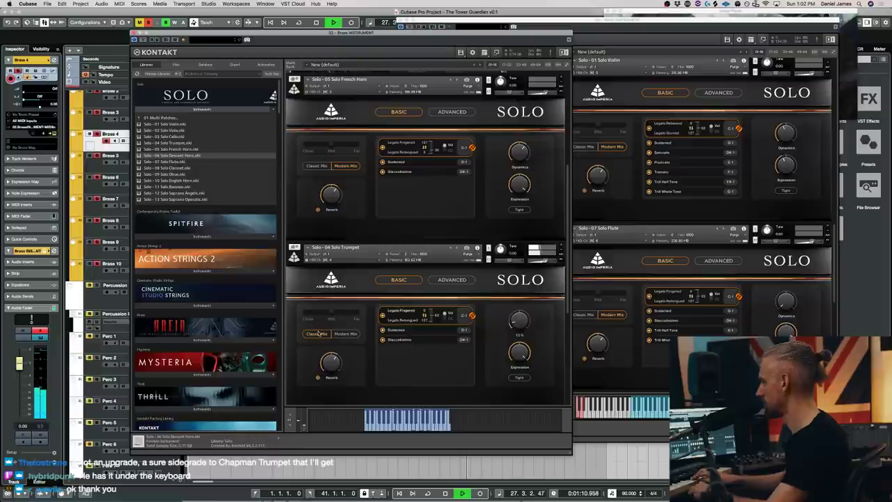
key("space")
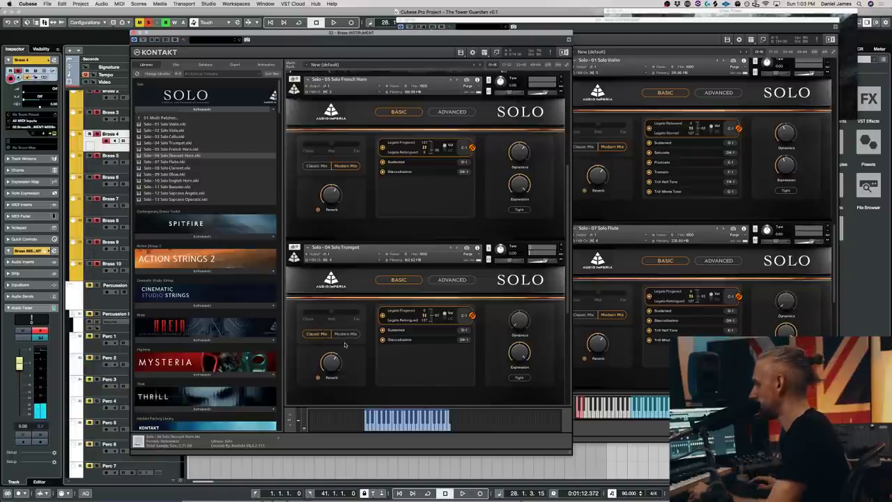
Step: Return Solo Trumpet to Modern Mix and audition Solo Descant Horn through the Brass 5 track with the project playing
scroll(343, 338, "down", 3)
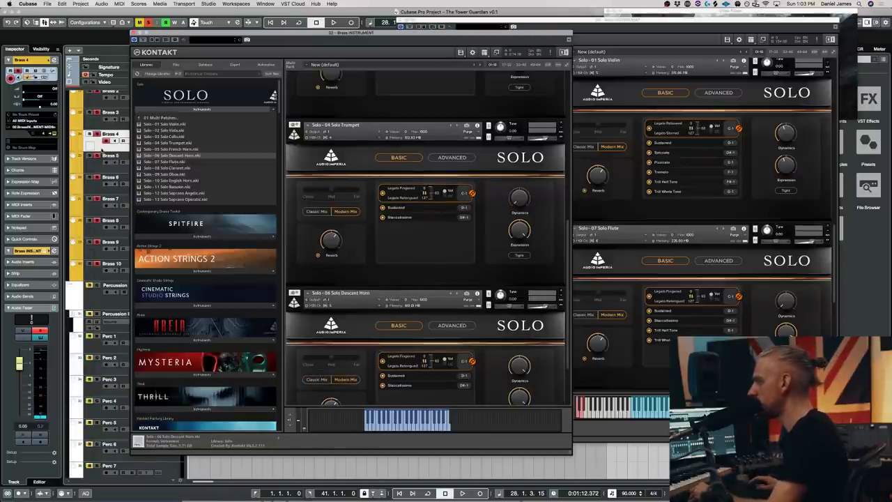
left_click(110, 168)
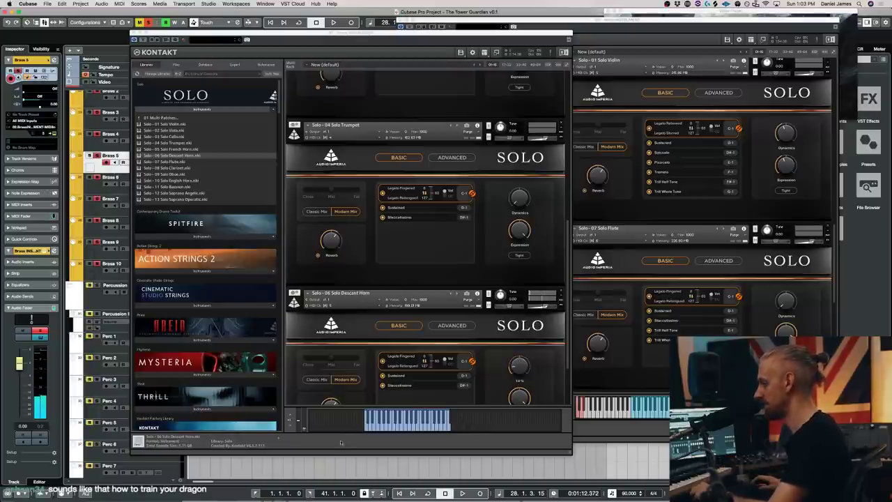
key("space")
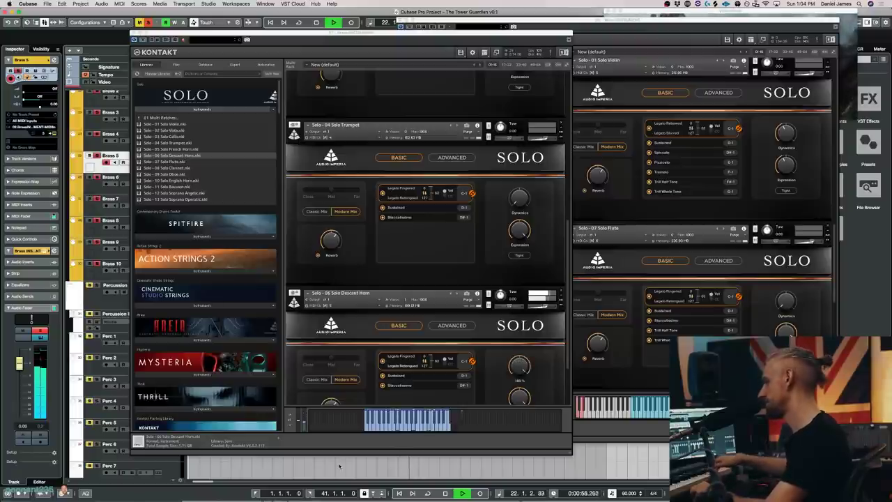
key("space")
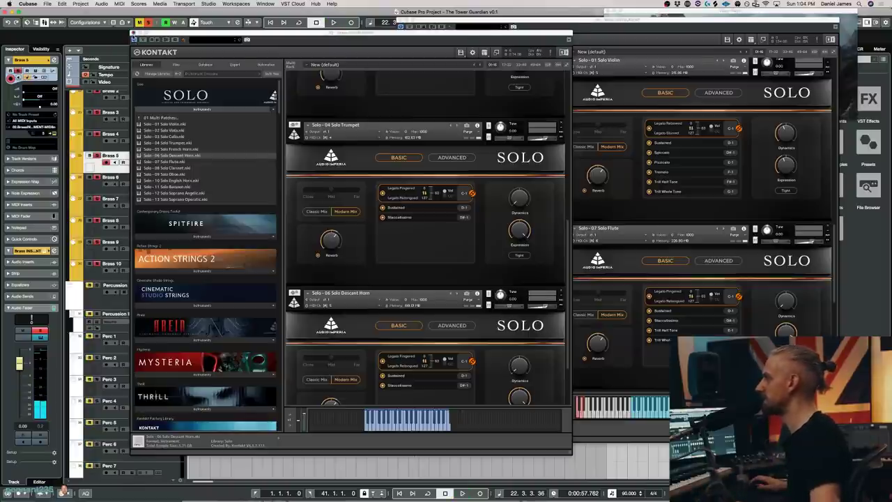
Step: Close the Brass and Wind Kontakt windows and set the left locator to bar 29 for a range ending at bar 41
left_click_drag(133, 36, 400, 23)
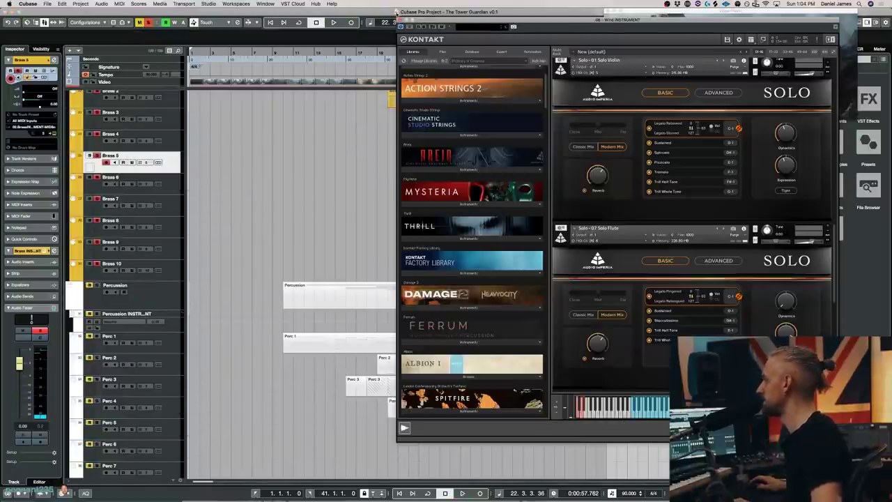
left_click(401, 26)
scroll(418, 244, "right", 10)
scroll(376, 251, "down", 5)
scroll(373, 251, "down", 8)
left_click(237, 55, "super")
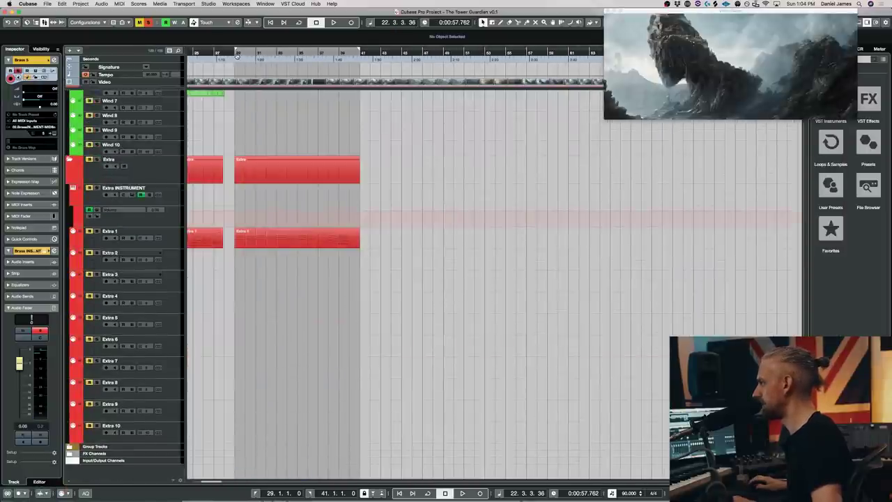
Step: Play the bar 29 to 41 section in a cycle, stopping to clear all solos before restarting it
key("space")
left_click(237, 53)
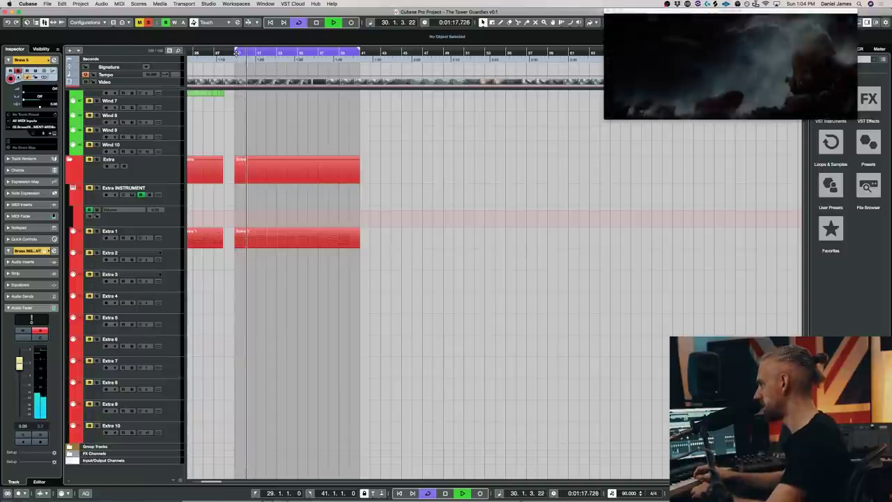
key("space")
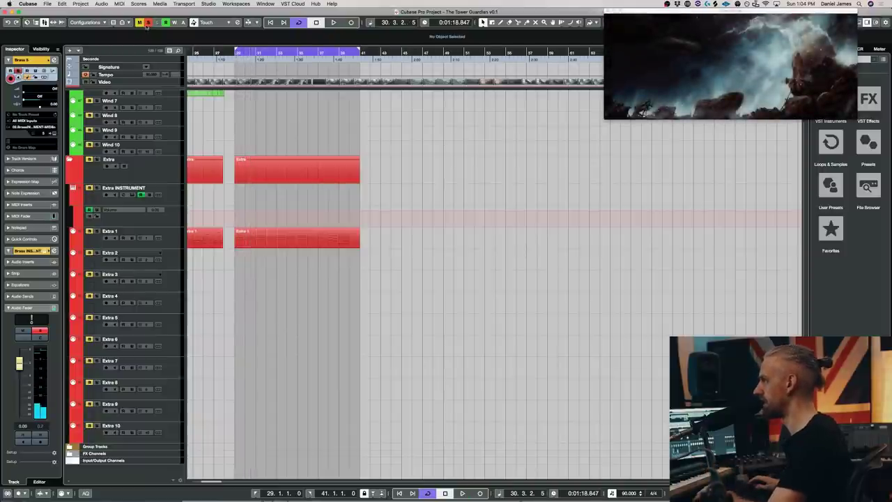
left_click(147, 23)
key("space")
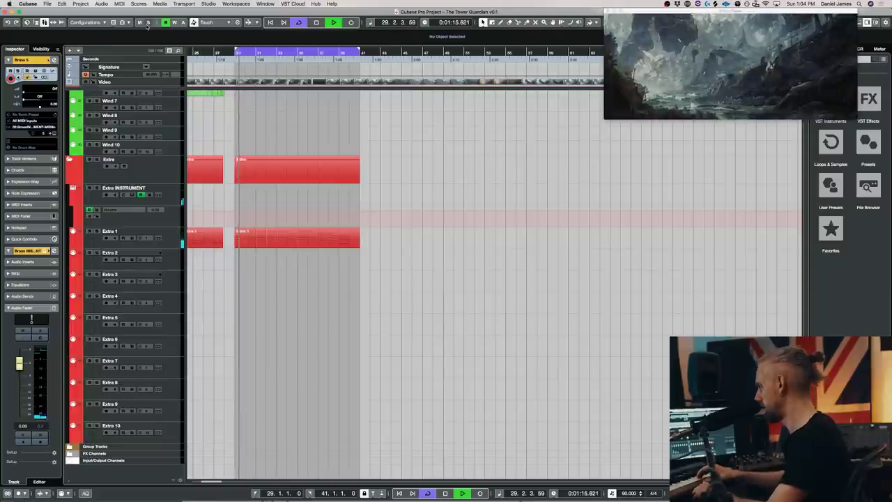
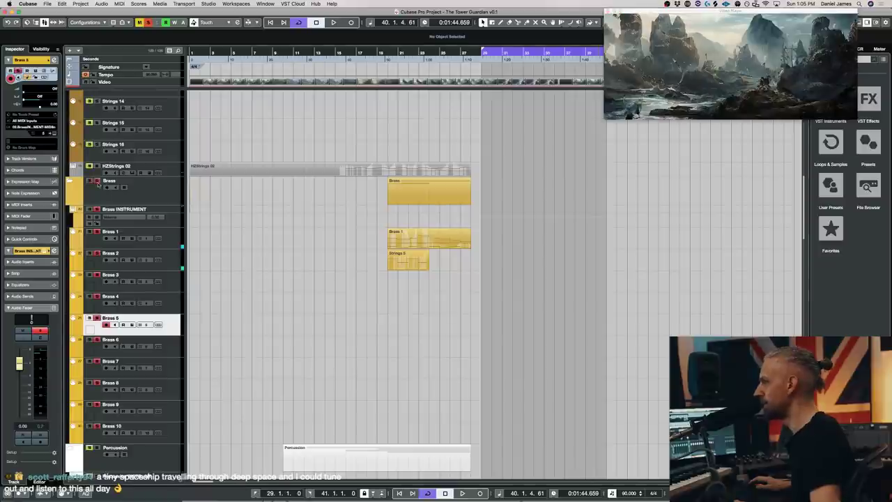
Step: Audition the Brass 1 track and move it below Brass 3 in the track list
left_click(168, 240)
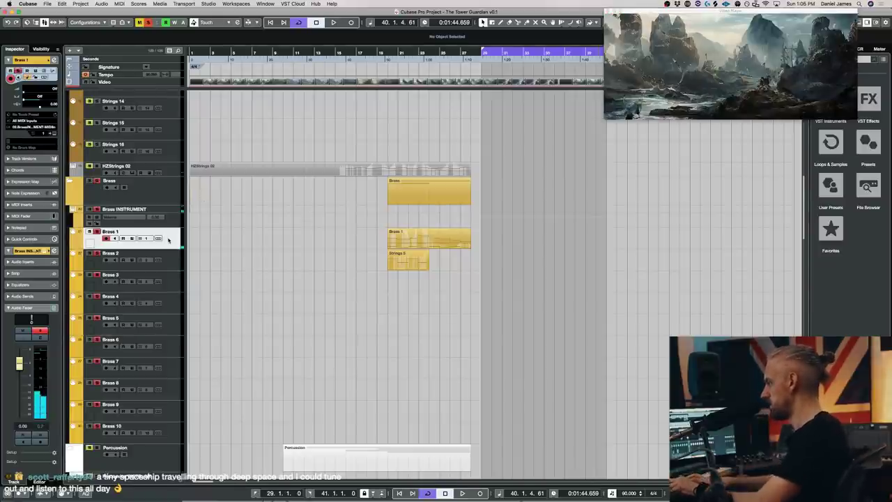
left_click_drag(168, 240, 168, 291)
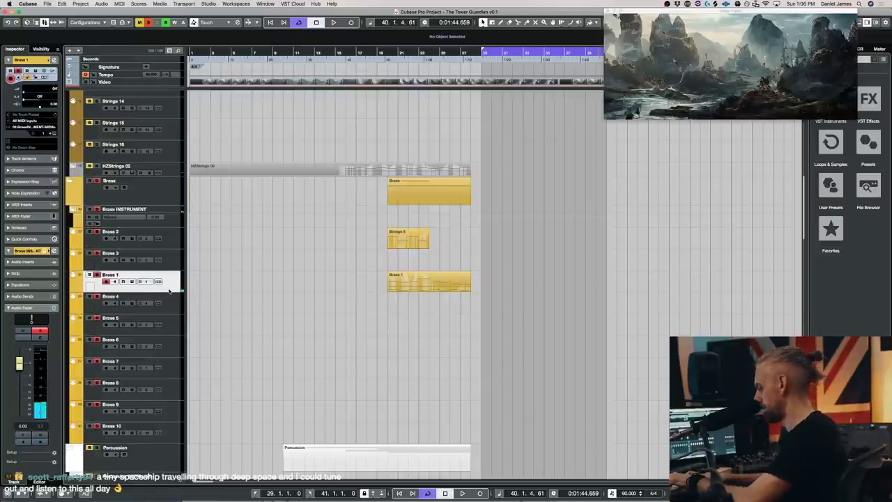
Step: Compare the Brass 4, Brass 1 and Brass 5 tracks by playing them live, and move Brass 1 below Brass 4 in the track list
left_click(169, 293)
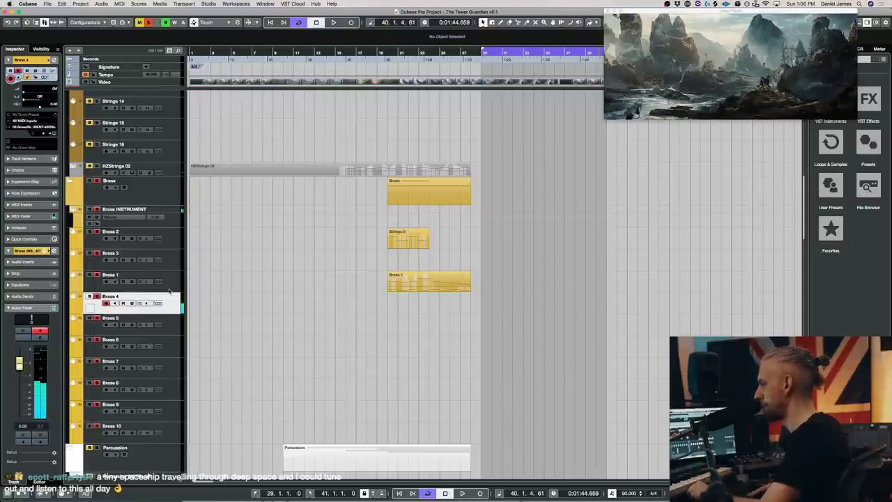
key("Up")
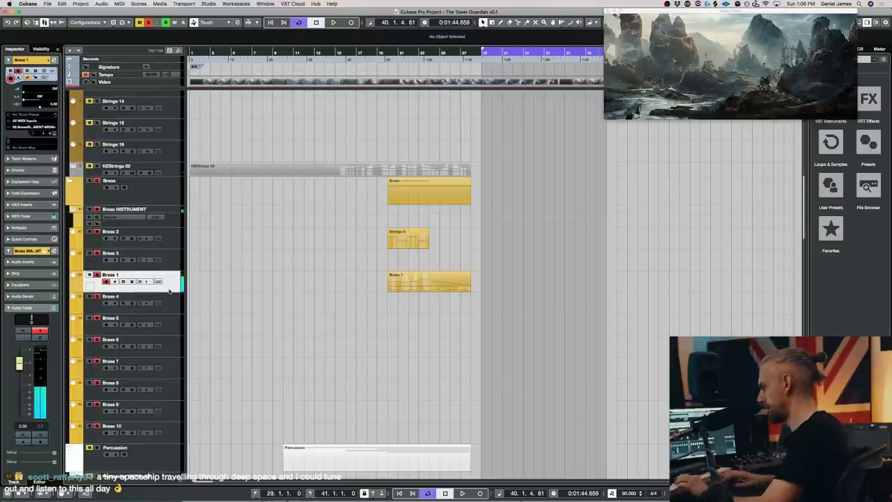
key("Down")
key("Down")
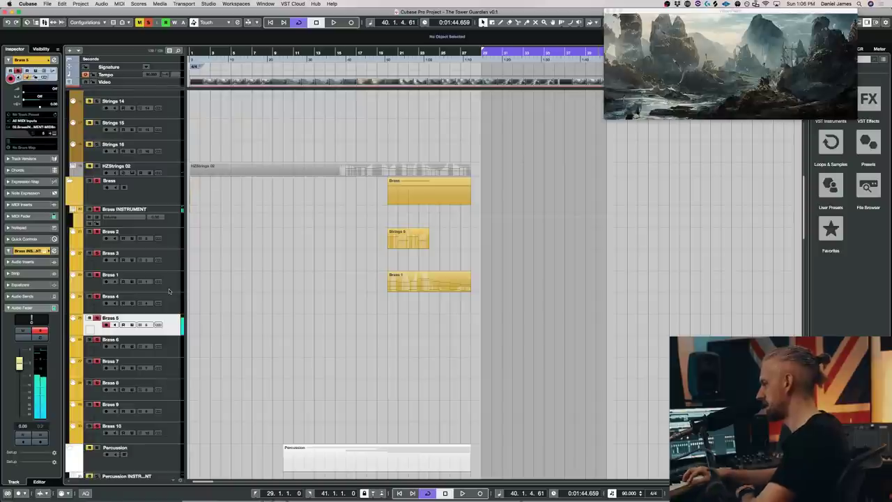
left_click(169, 289)
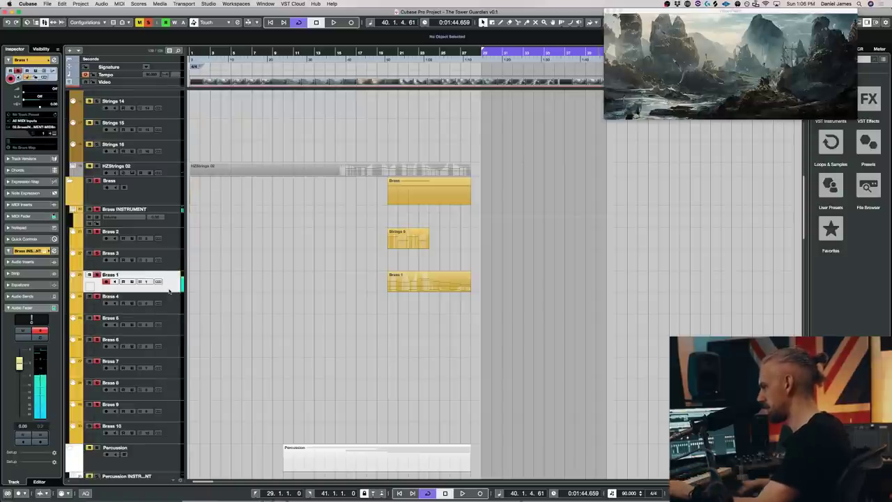
key("Down")
key("Down")
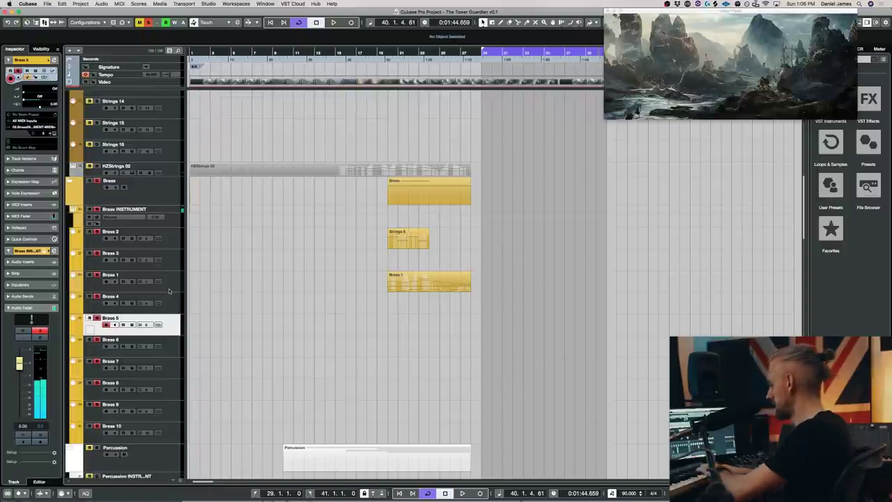
left_click_drag(169, 290, 174, 301)
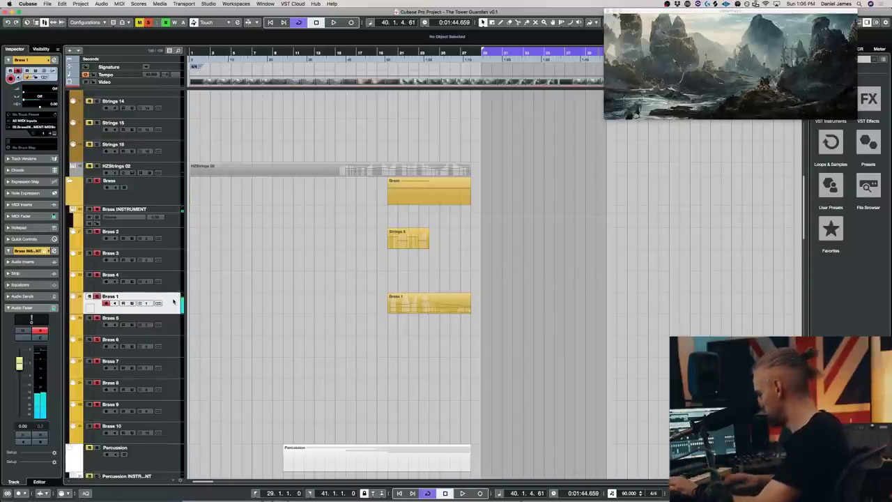
Step: Improvise live across the adjacent Brass 4, Brass 1 and Brass 5 tracks, switching the selected track back and forth between phrases
key("Down")
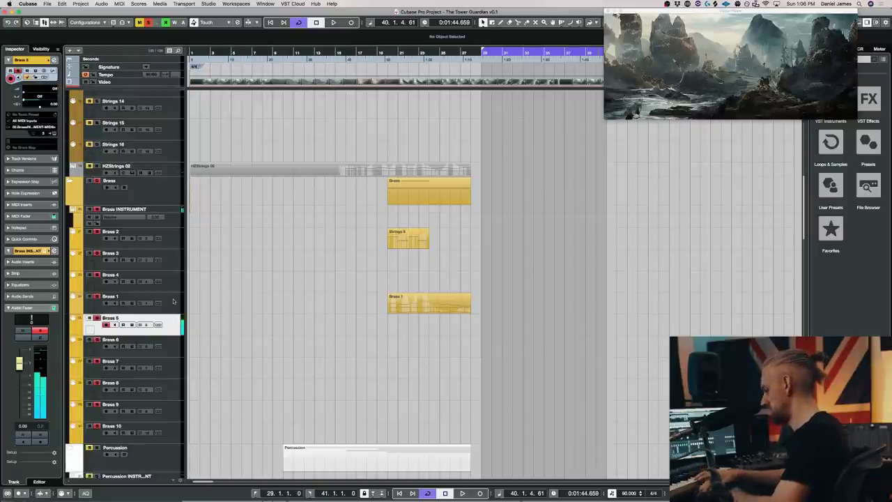
key("Up")
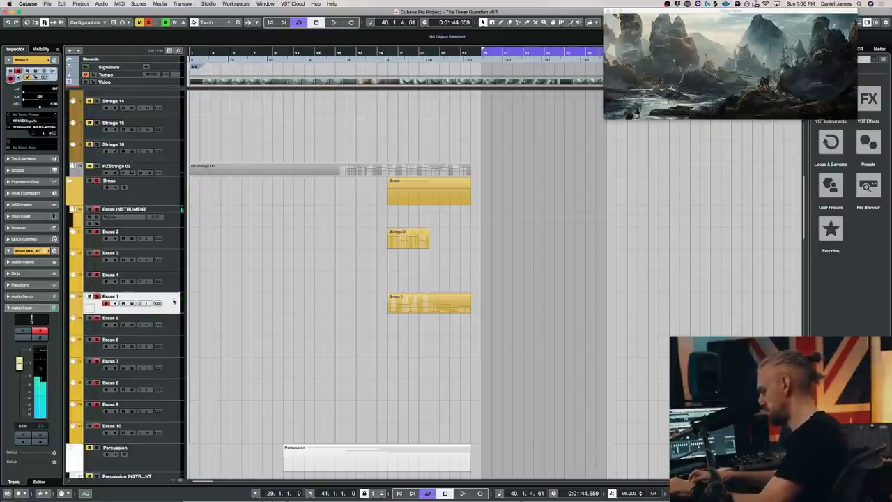
key("Up")
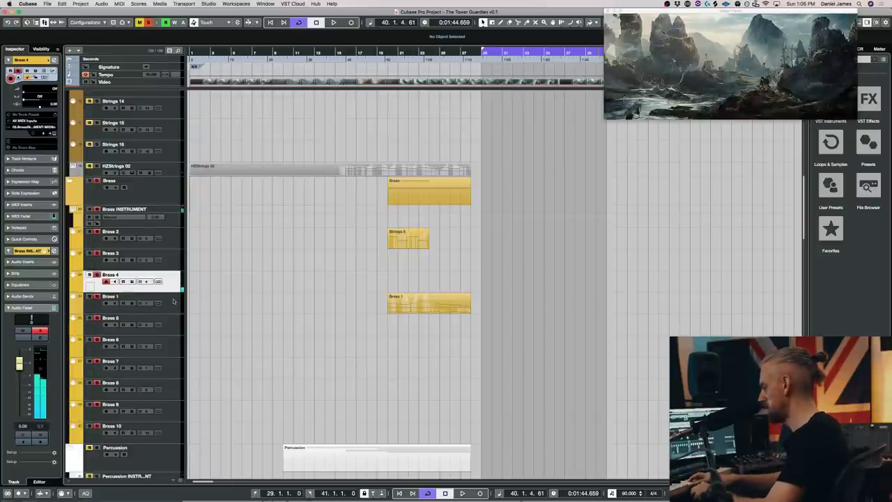
key("Down")
key("Down")
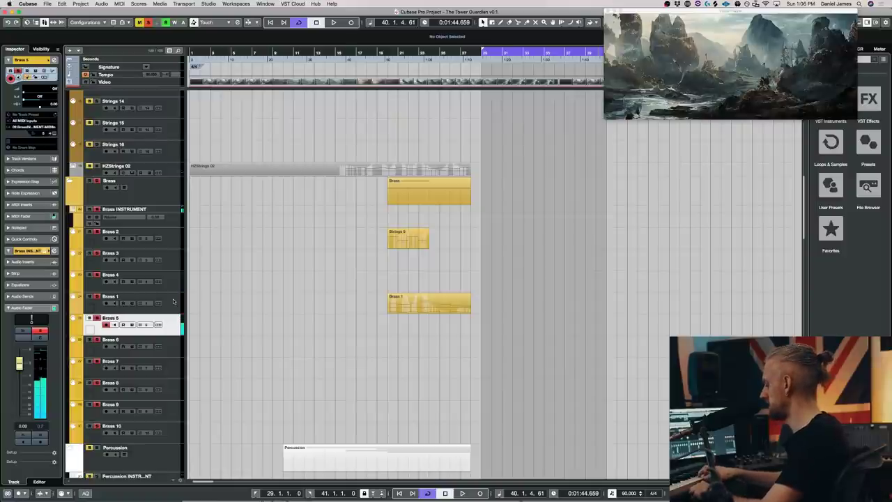
key("Up")
key("Up")
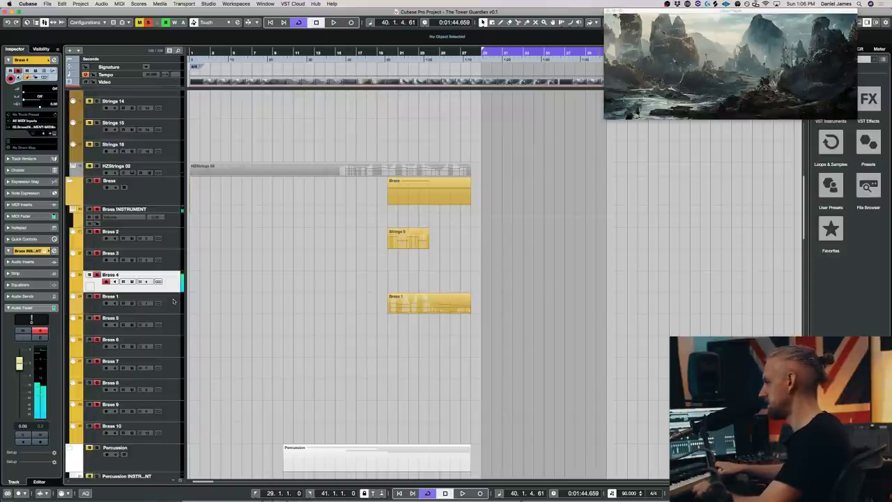
key("Down")
key("Down")
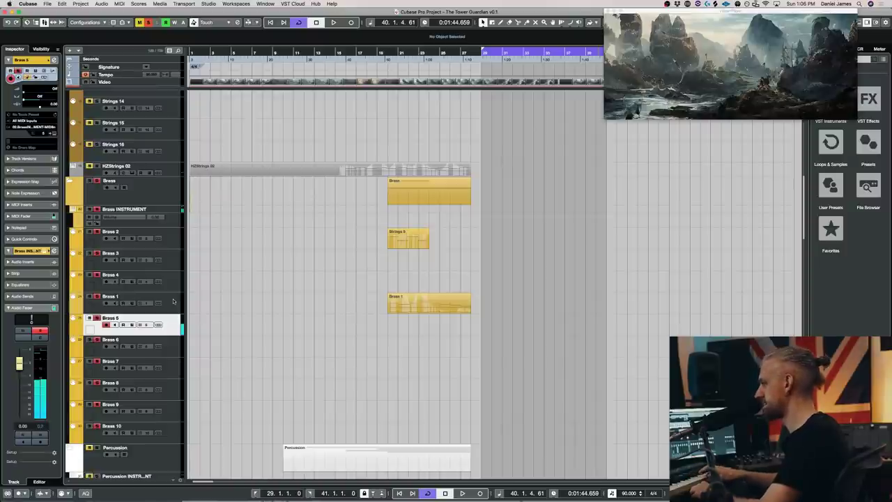
key("Up")
key("Up")
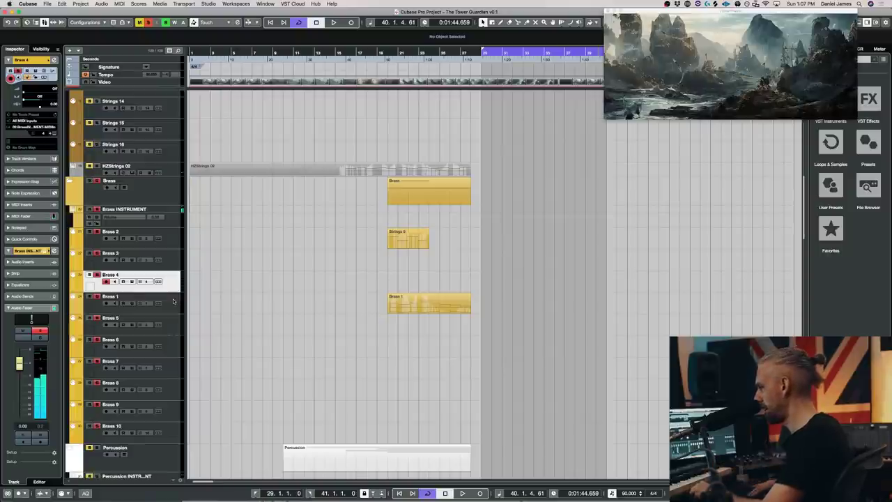
key("Down")
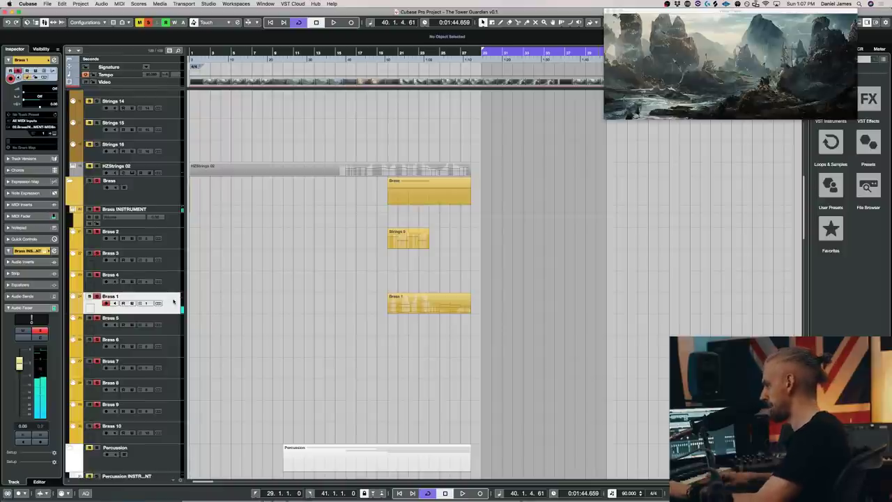
key("Down")
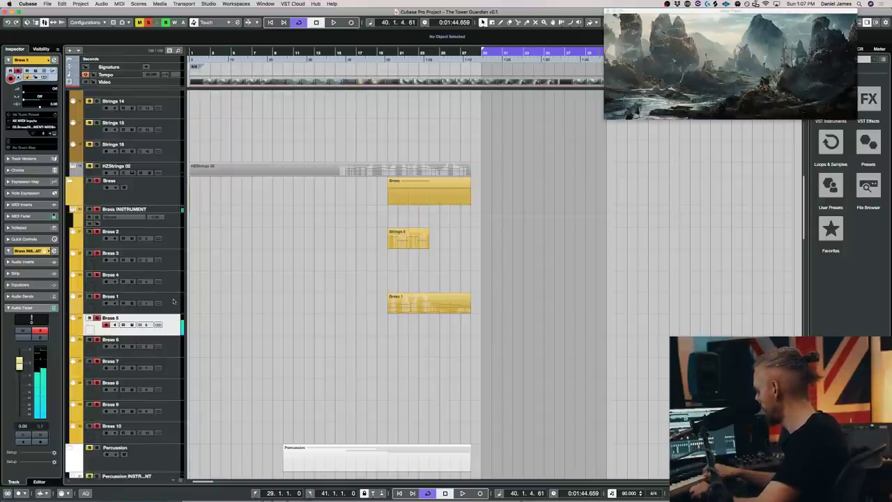
key("Up")
key("Up")
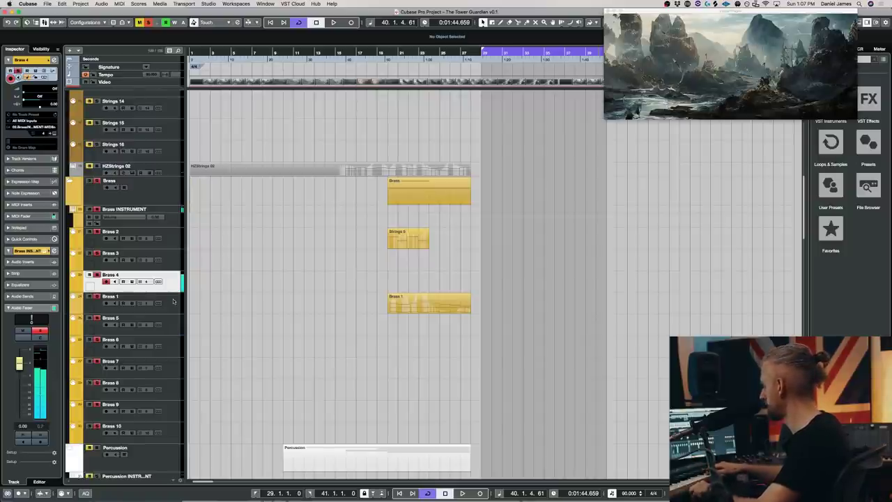
key("Down")
key("Down")
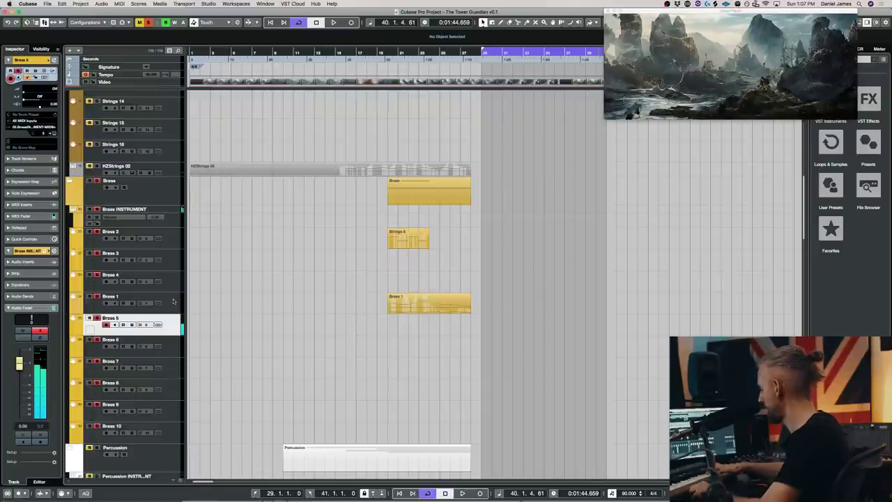
key("Up")
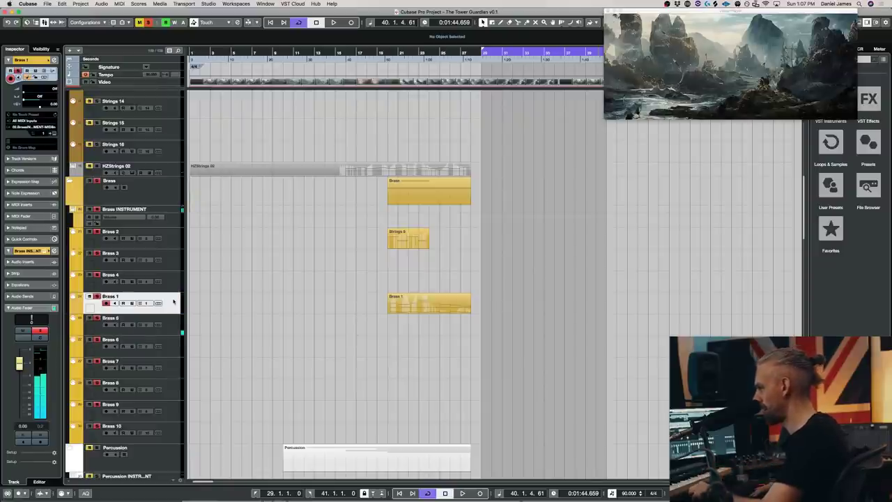
key("Up")
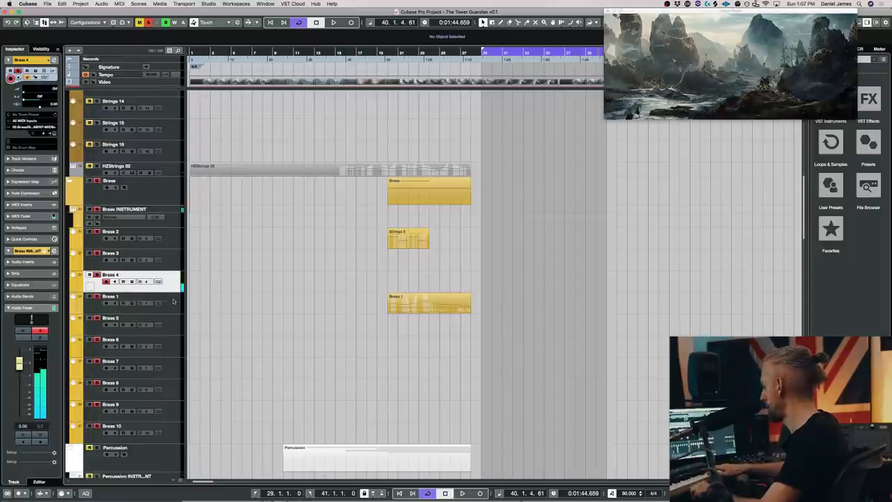
key("Down")
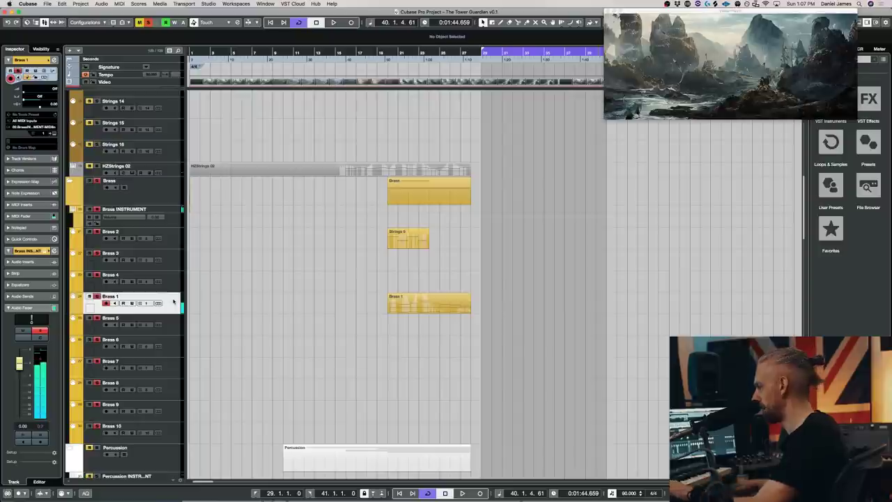
key("Down")
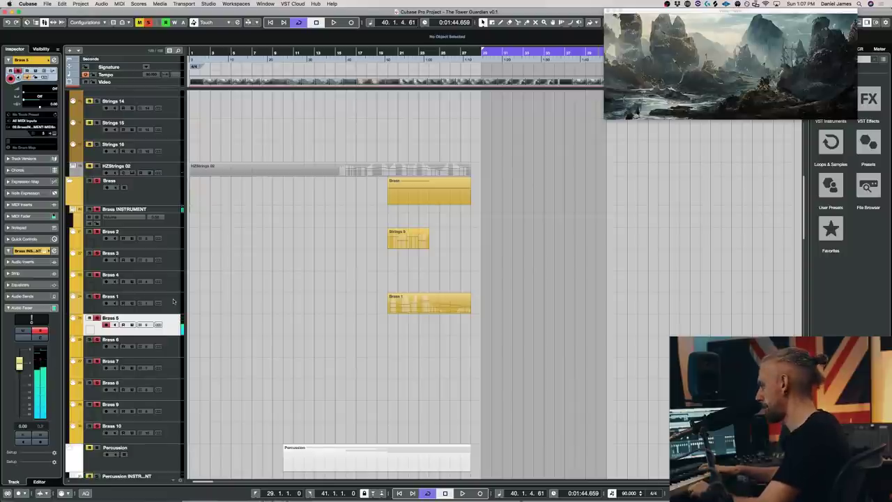
key("Up")
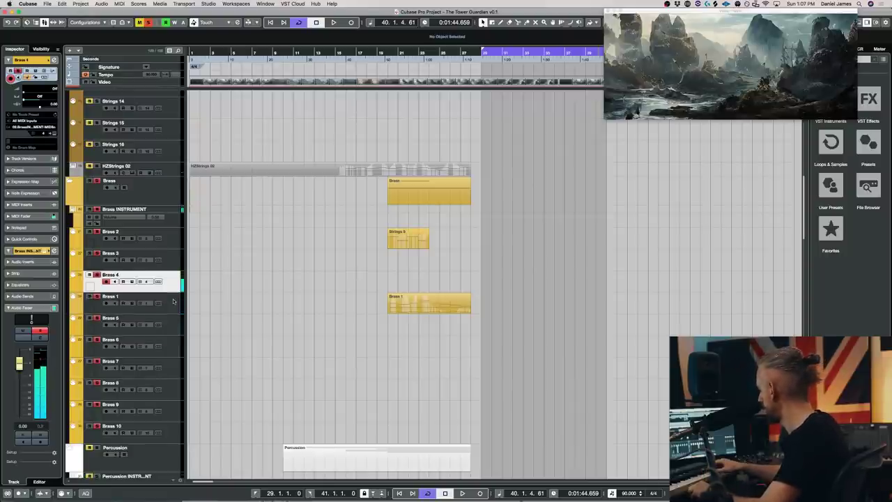
left_click(174, 301)
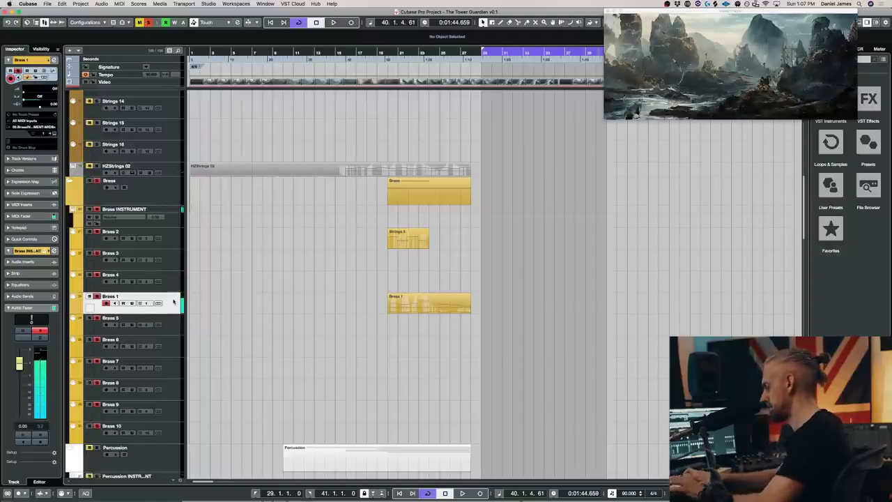
key("Down")
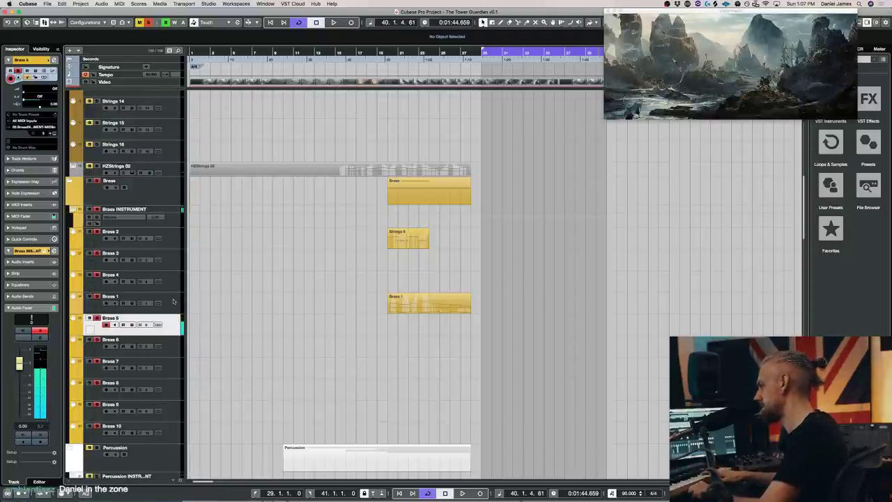
key("Up")
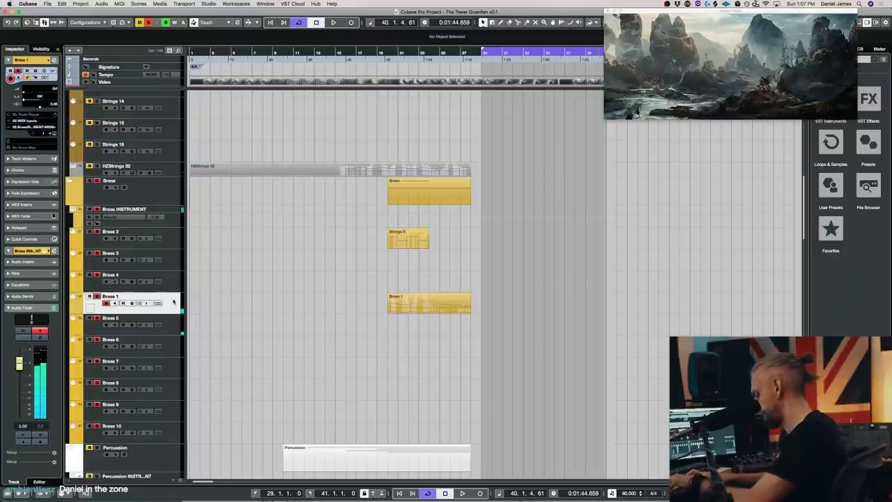
key("Up")
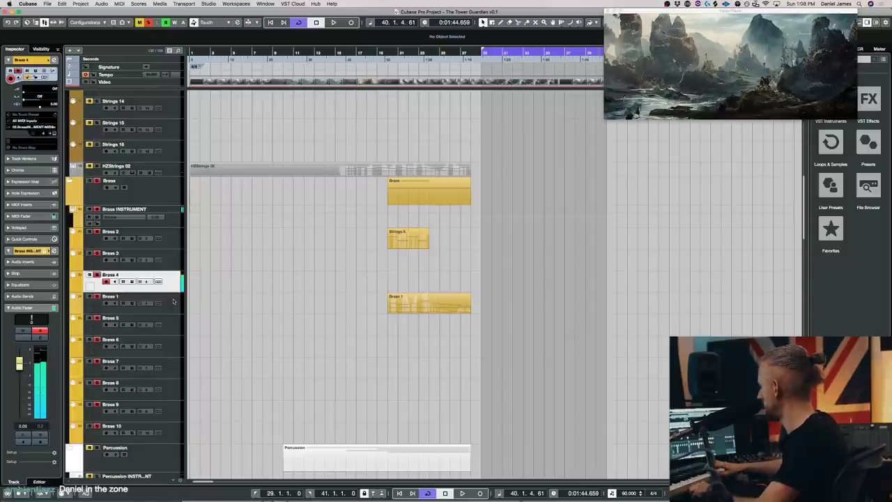
key("Down")
key("Down")
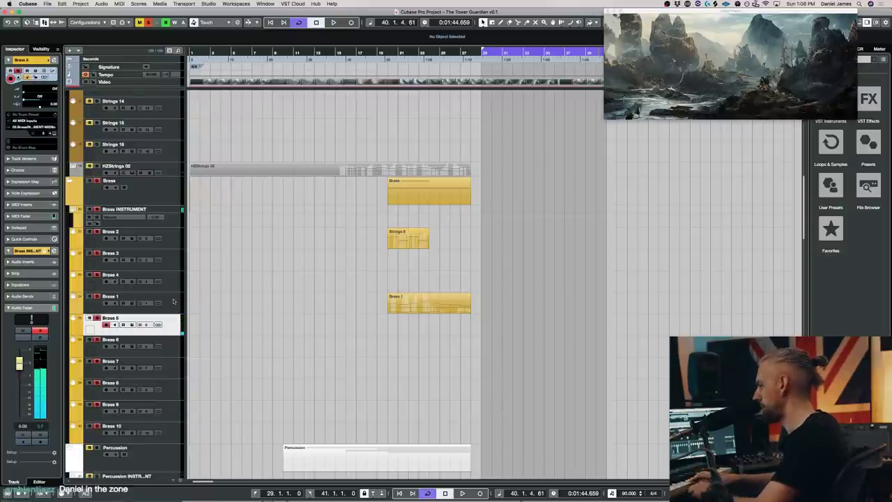
key("Up")
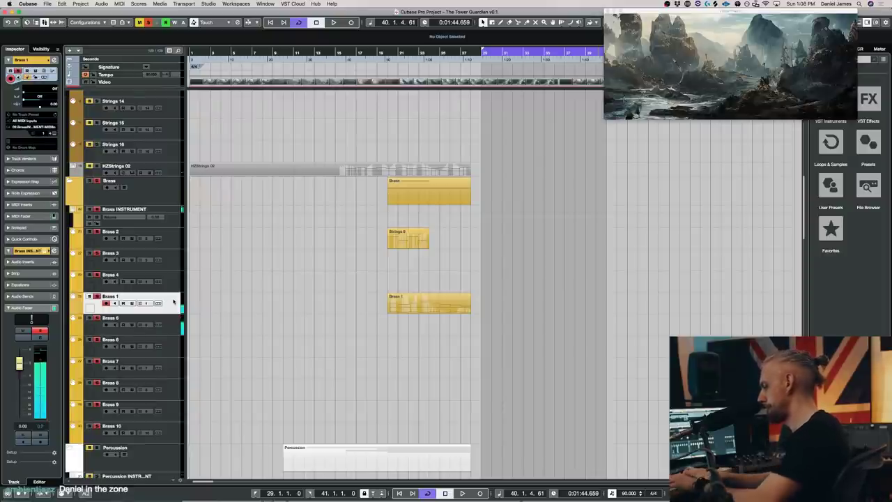
key("Up")
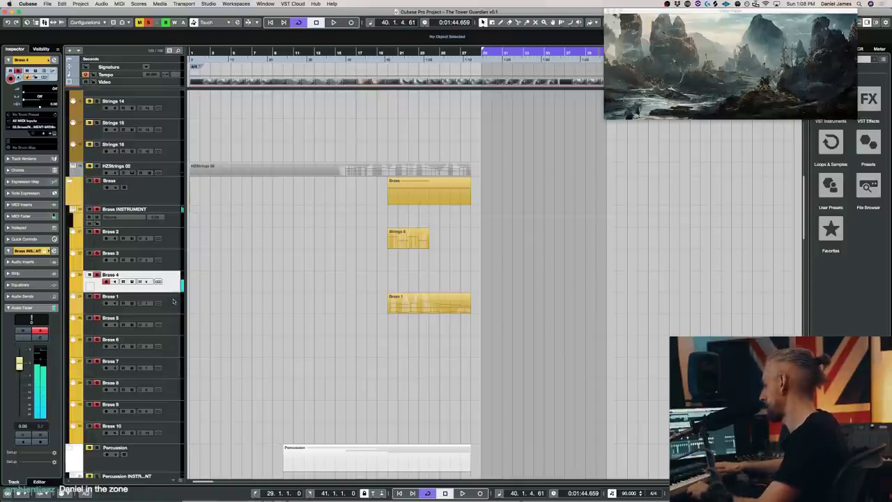
key("Down")
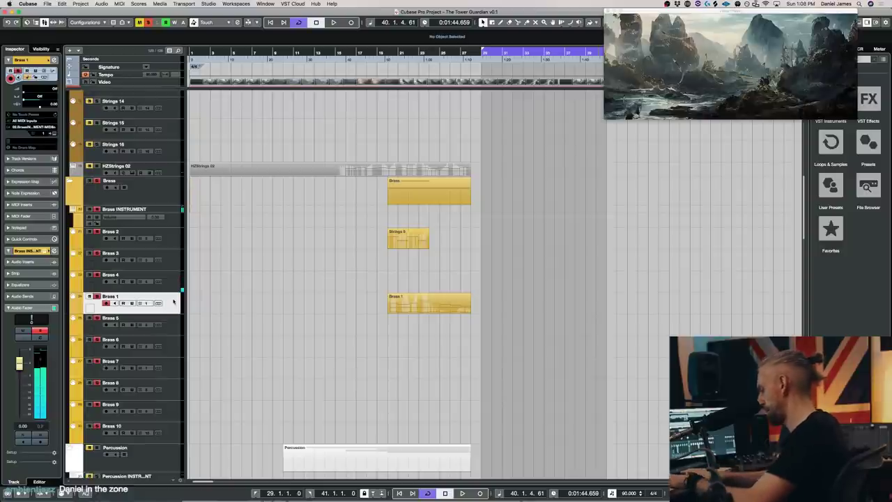
key("Down")
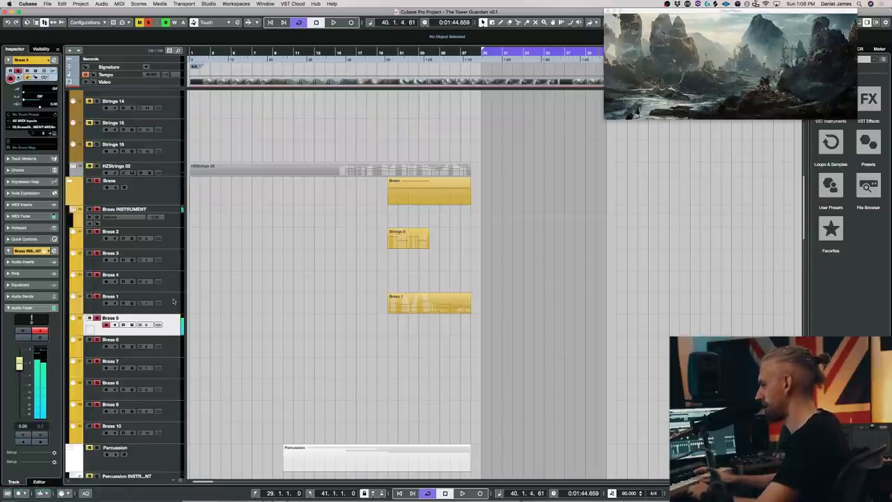
key("Up")
key("Up")
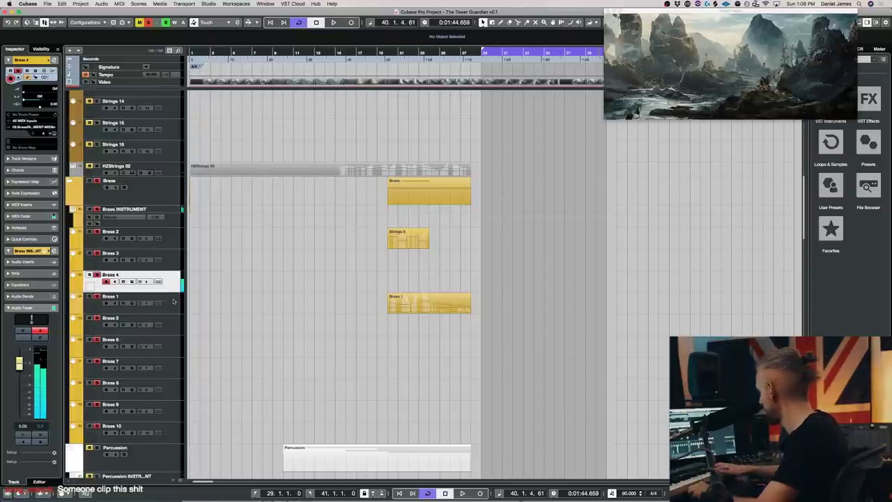
key("Down")
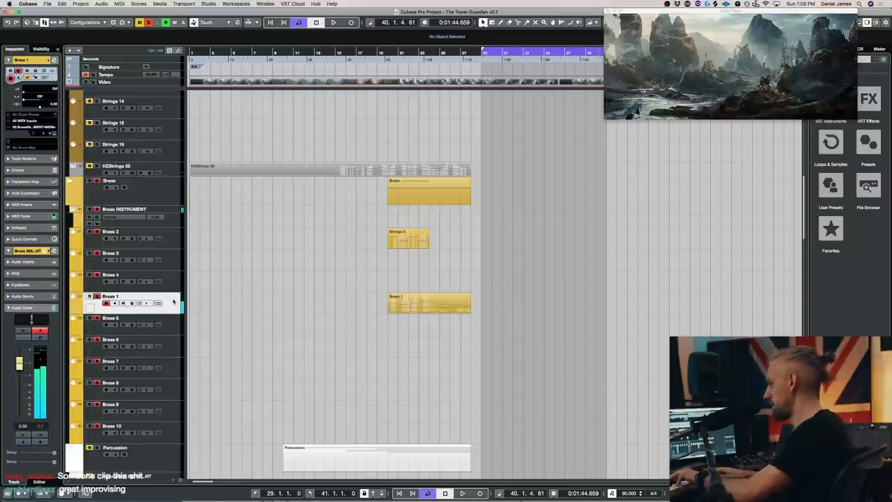
key("Down")
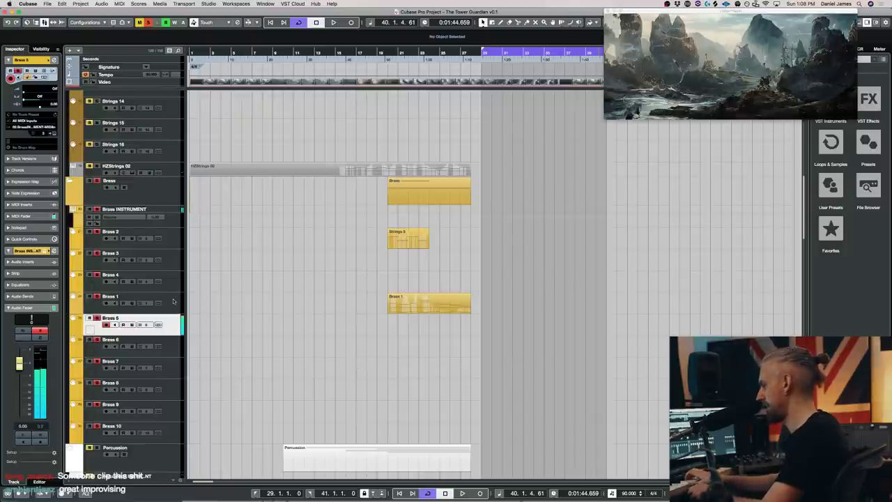
key("Up")
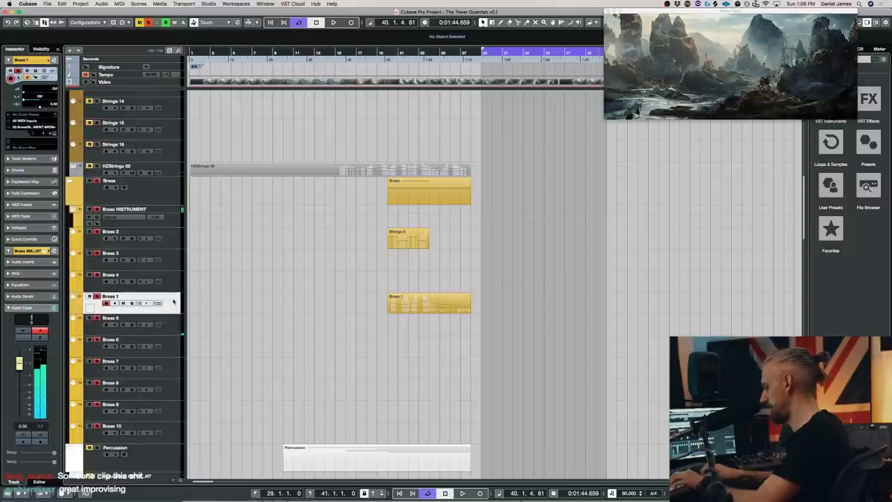
Step: Continue the live improvisation on Brass 4, Brass 1 and Brass 5, changing the selected track for each phrase
key("Up")
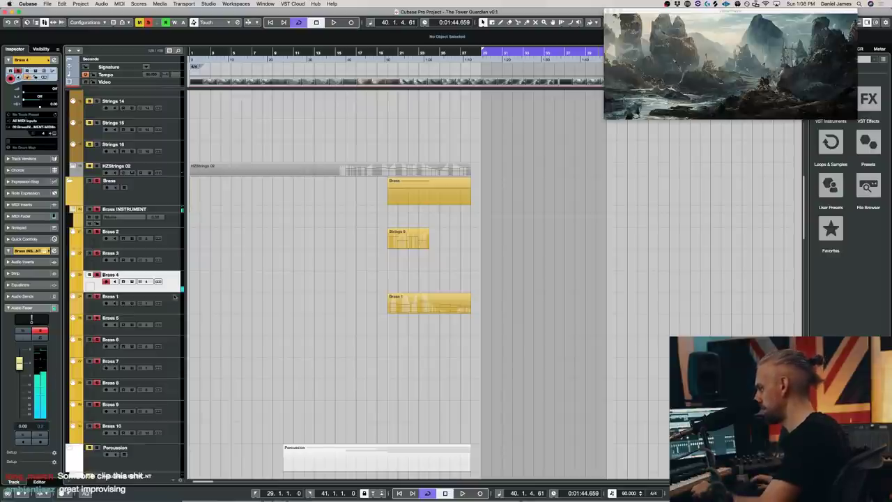
left_click(172, 304)
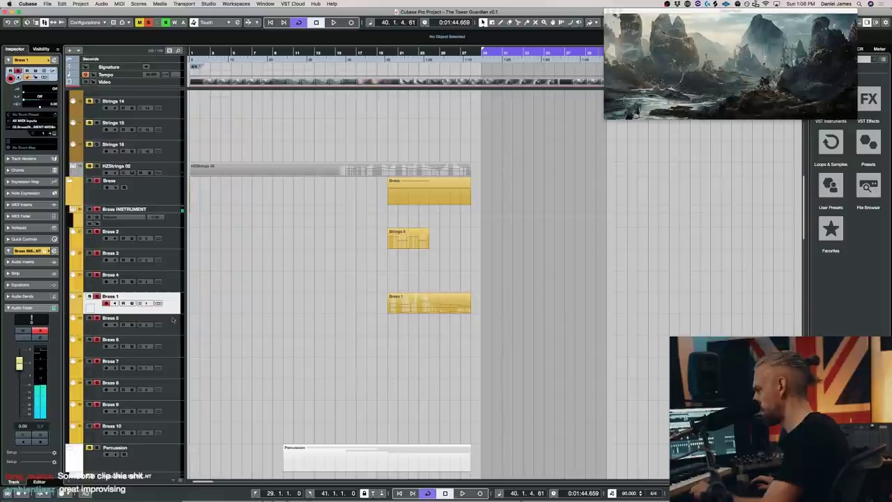
left_click(173, 324)
left_click(173, 287)
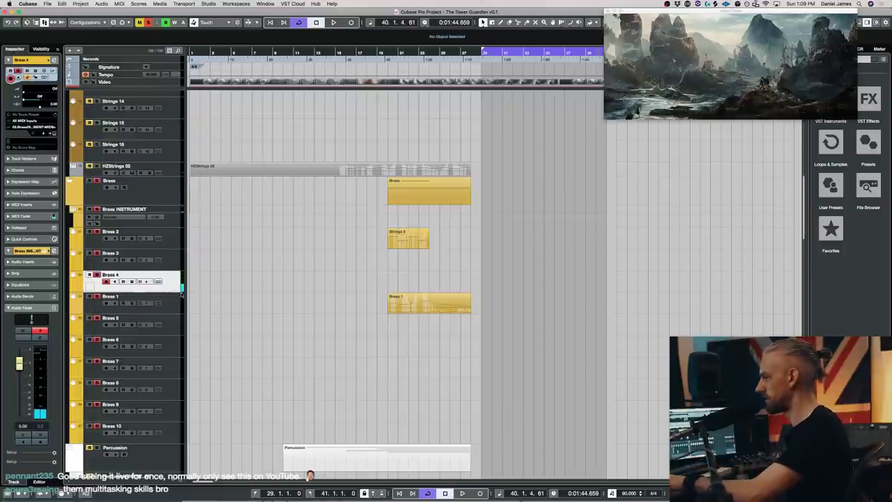
left_click(180, 299)
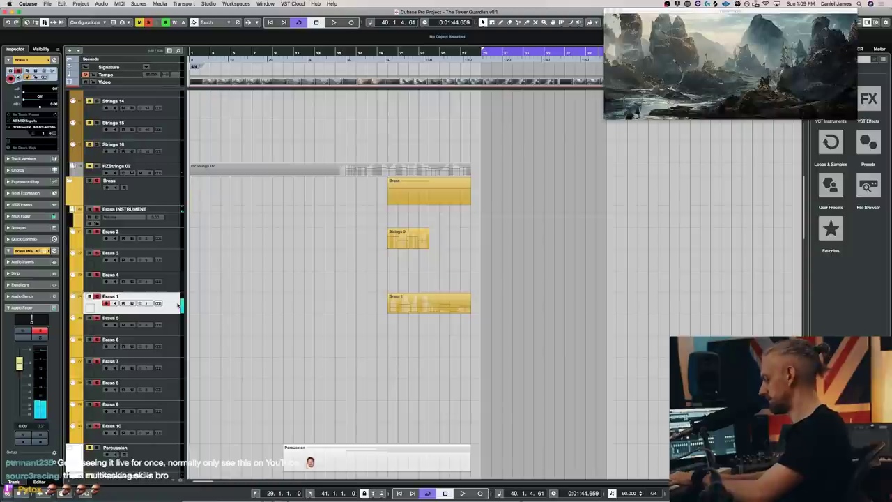
key("Down")
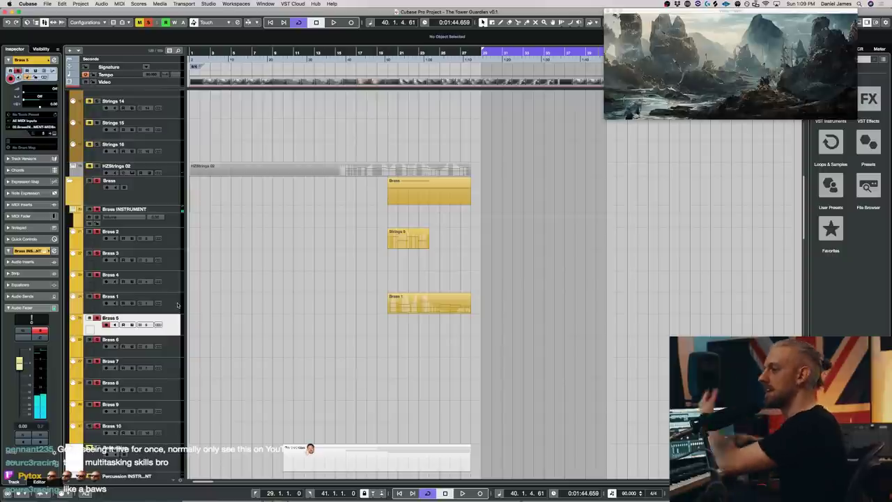
key("Up")
key("Up")
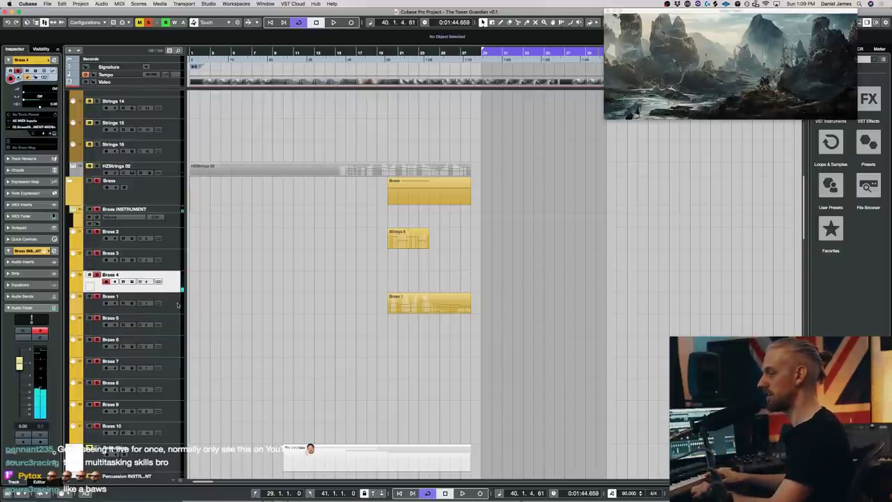
left_click(177, 305)
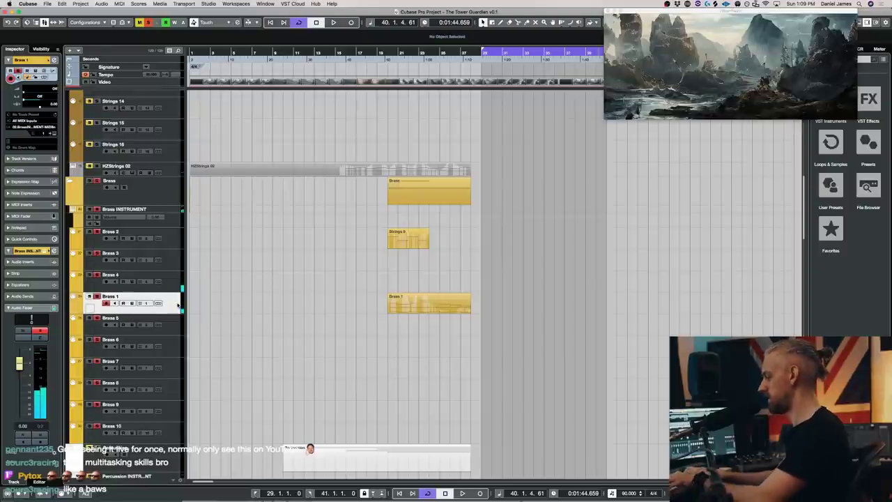
key("Down")
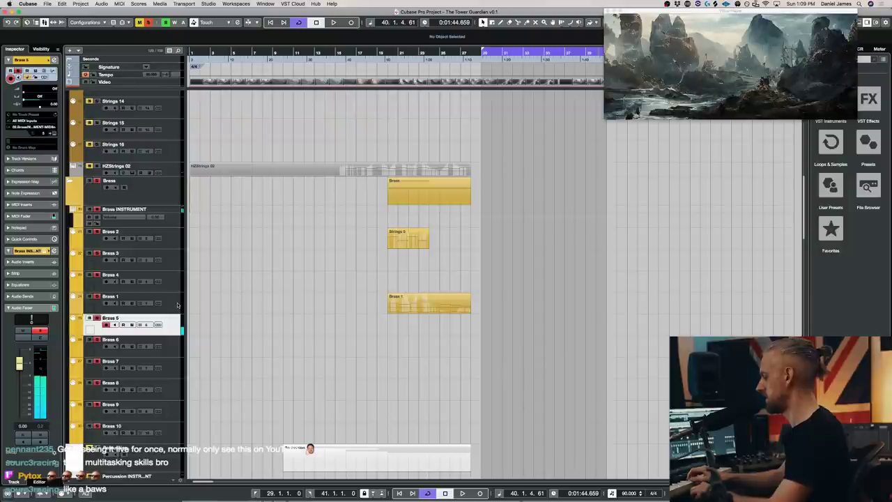
key("Up")
key("Up")
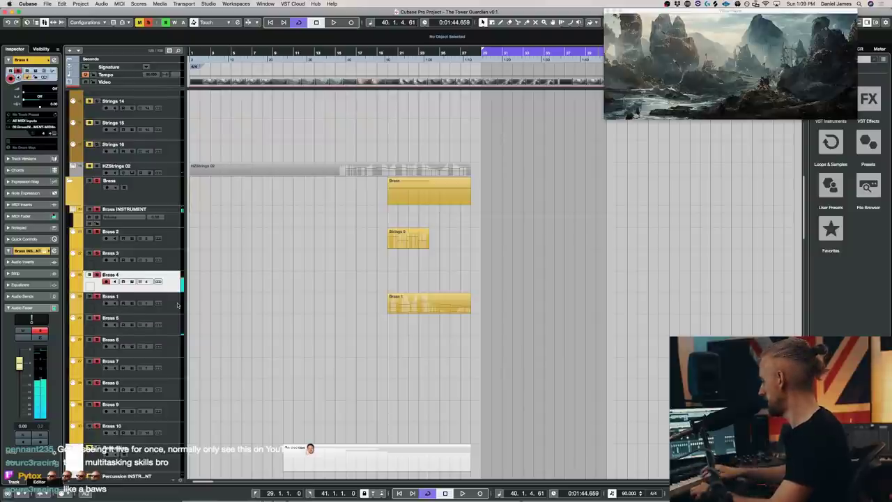
key("Down")
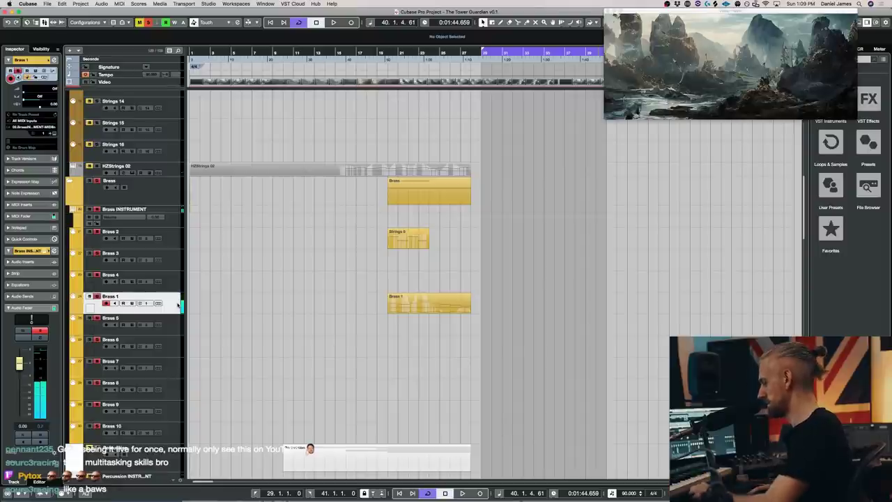
key("Down")
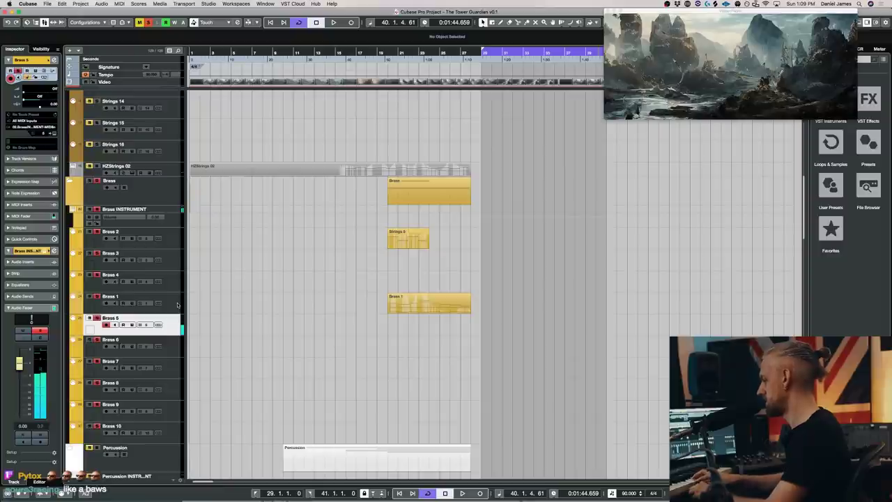
key("Up")
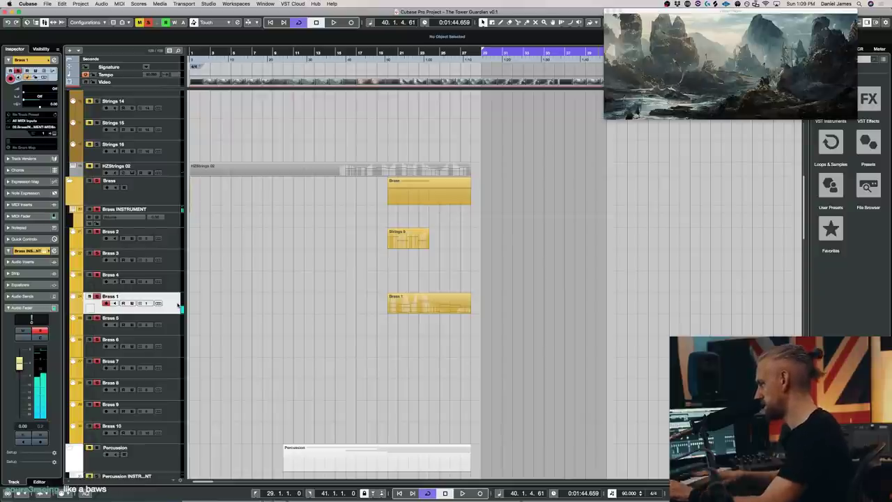
key("Up")
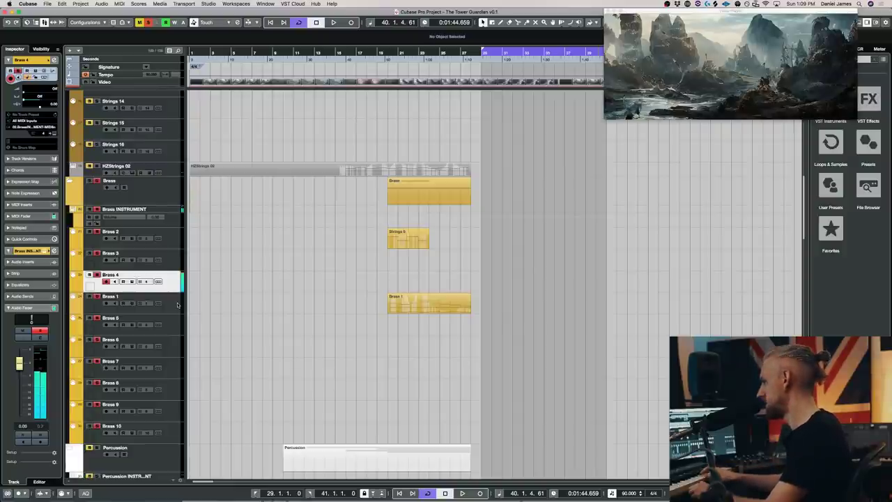
key("Down")
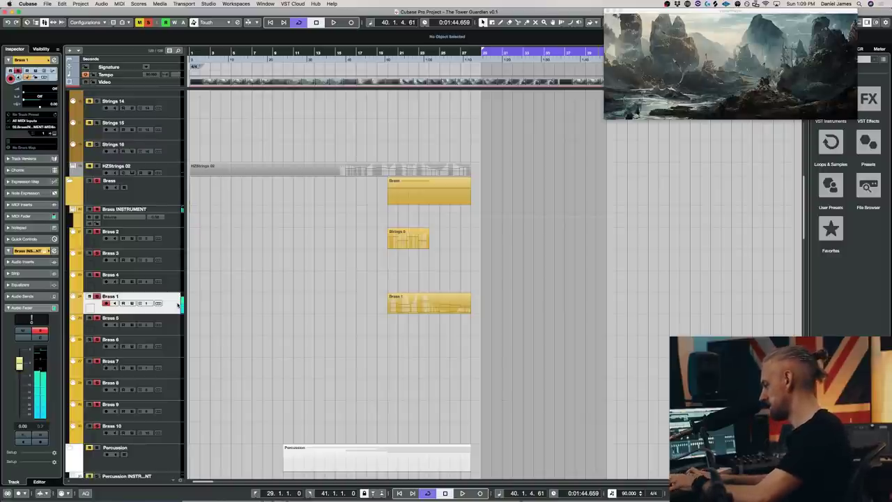
key("Down")
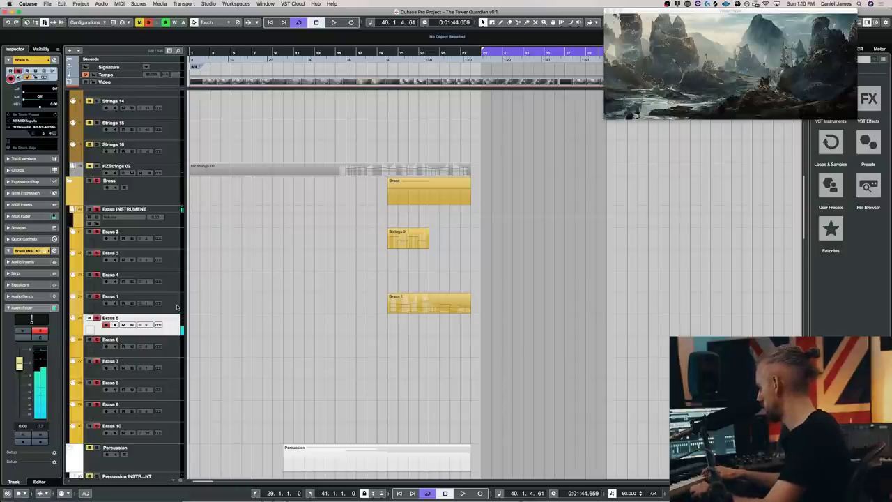
key("Up")
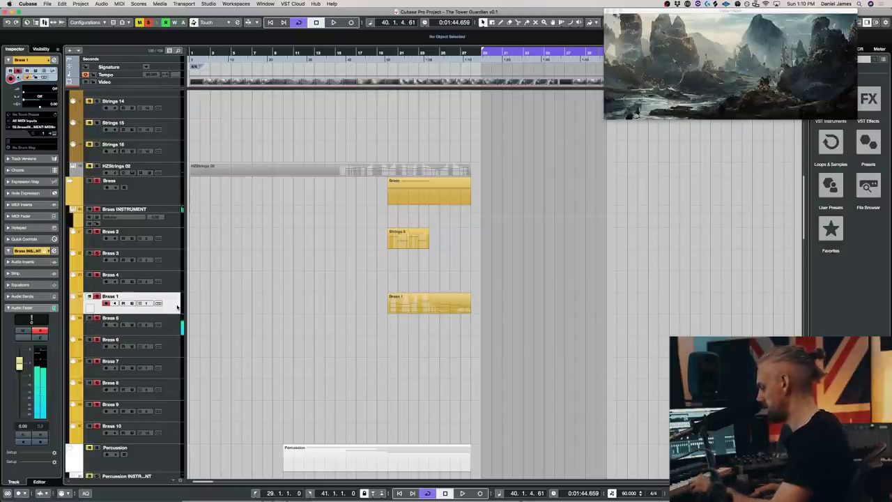
key("Up")
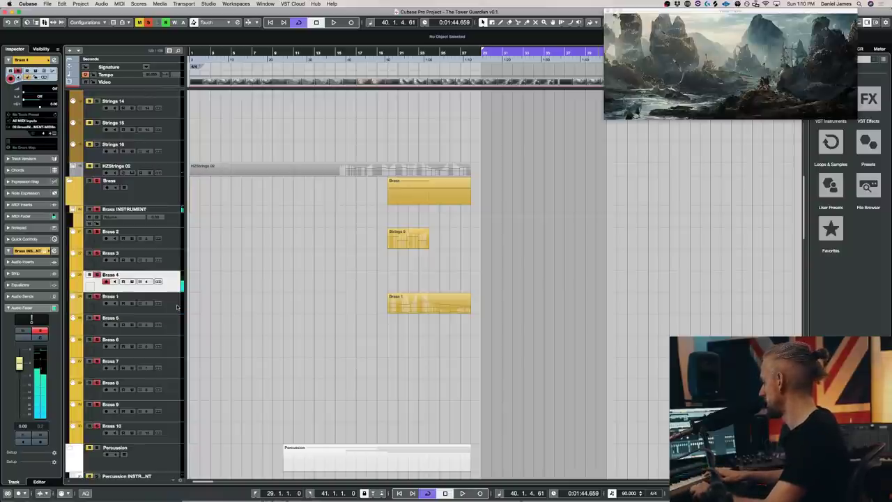
key("Down")
key("Down")
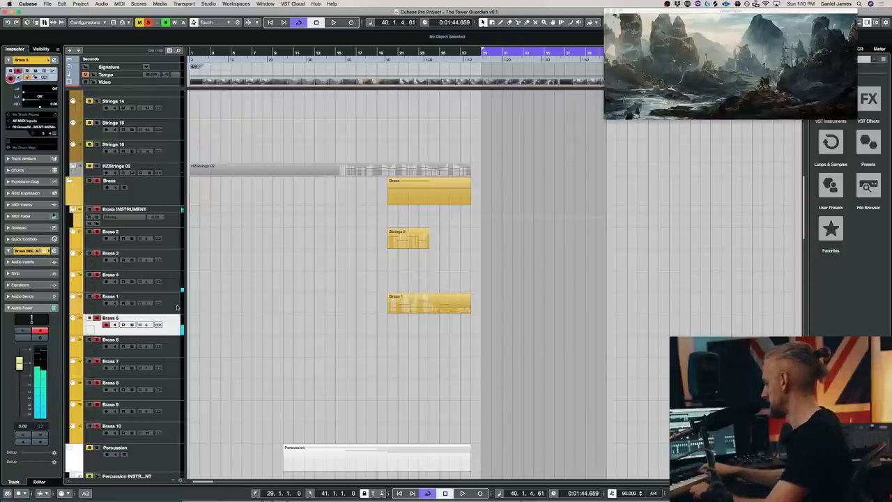
key("Up")
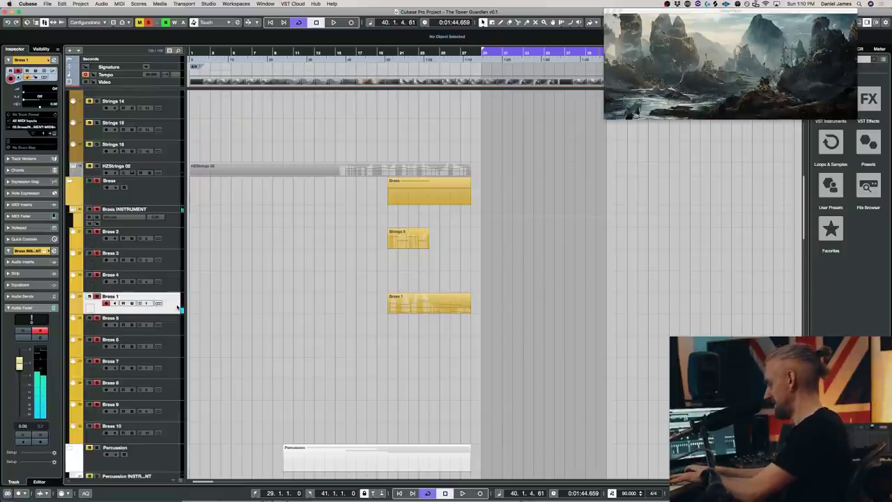
key("Down")
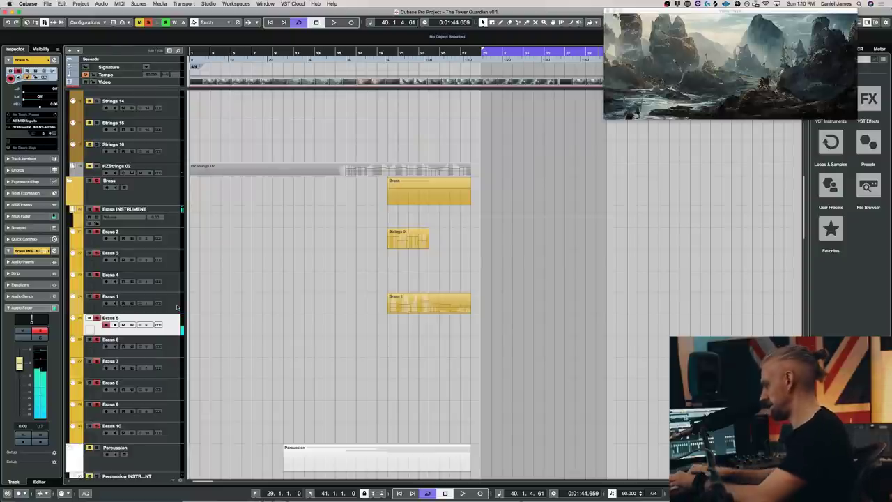
key("Up")
key("Up")
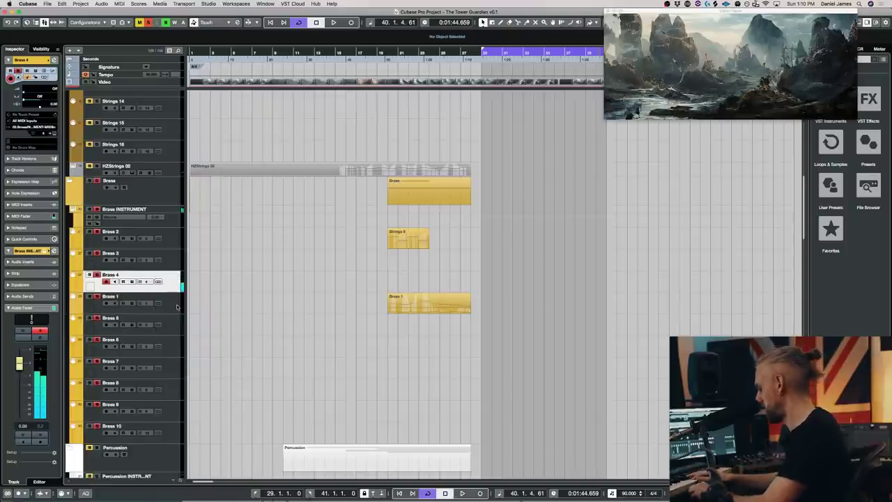
Step: Bring Brass 3 into the live improvisation, alternating it with the Brass 4, Brass 1 and Brass 5 tracks
key("Up")
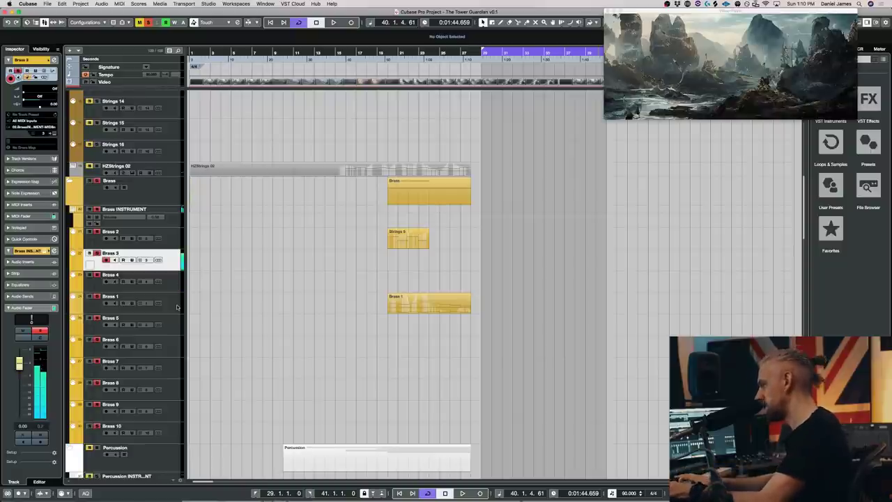
key("Down")
key("Down")
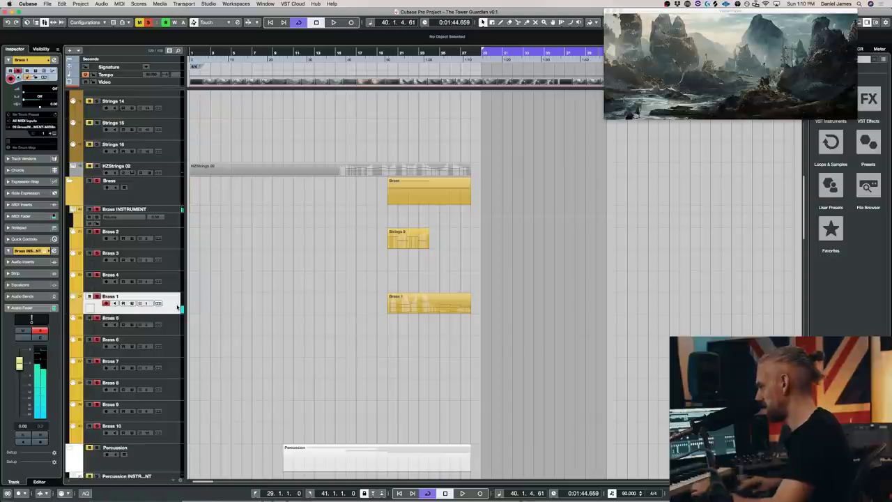
key("Down")
key("Up")
key("Up")
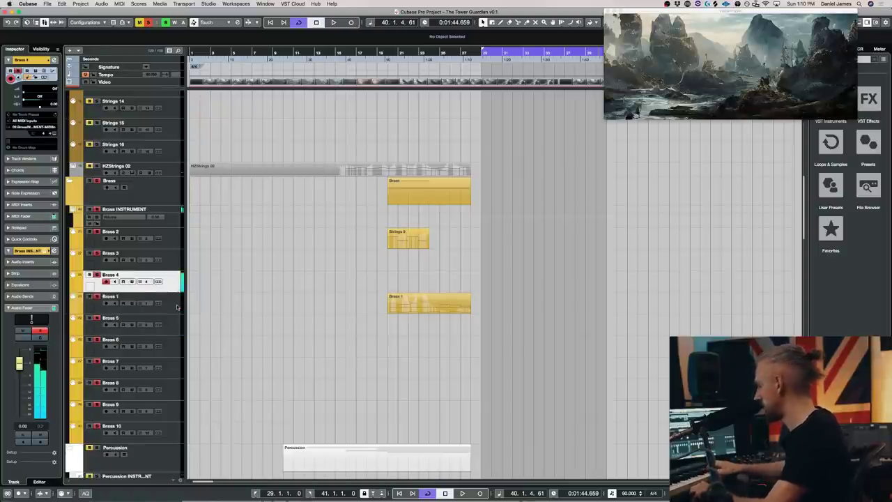
key("Up")
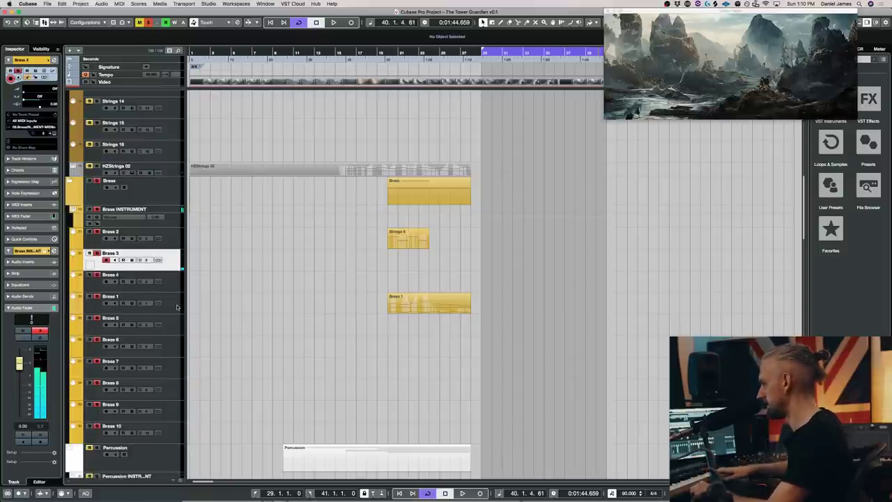
Step: Unmute and solo the Strings 9 track in the Strings folder and audition it live
scroll(164, 170, "up", 5)
scroll(231, 251, "down", 9)
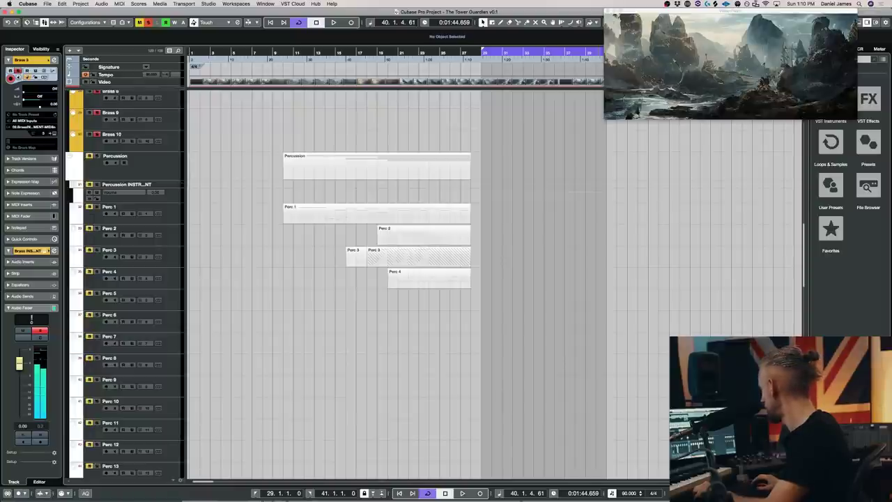
scroll(233, 294, "up", 9)
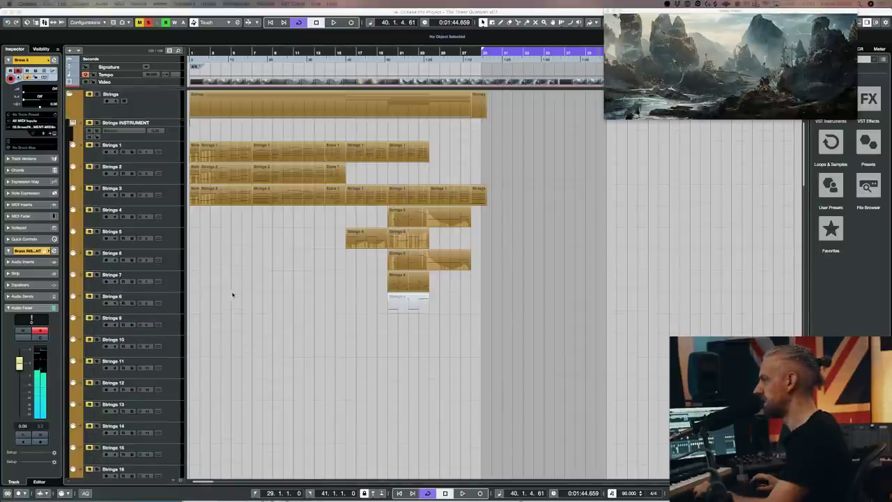
left_click(167, 327)
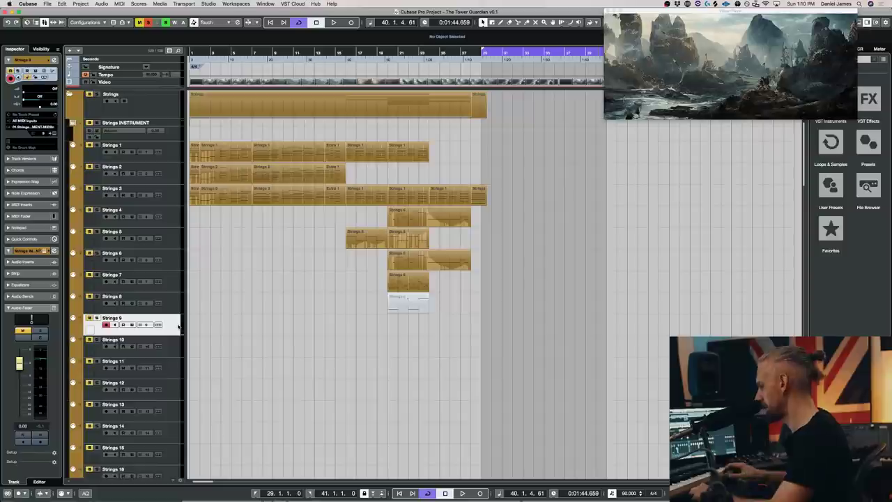
left_click(89, 318)
left_click(96, 318)
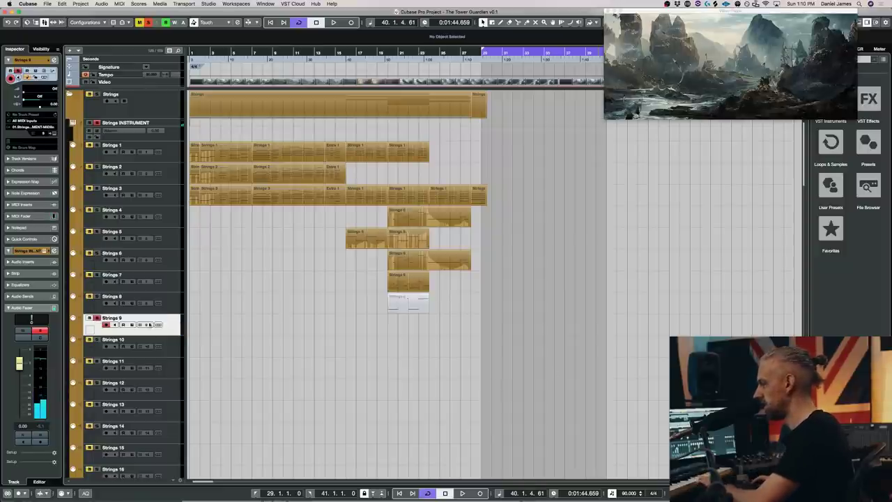
Step: Solo and audition the Strings 10 track, and move it between Brass 4 and Brass 1 in the track list
left_click(171, 308)
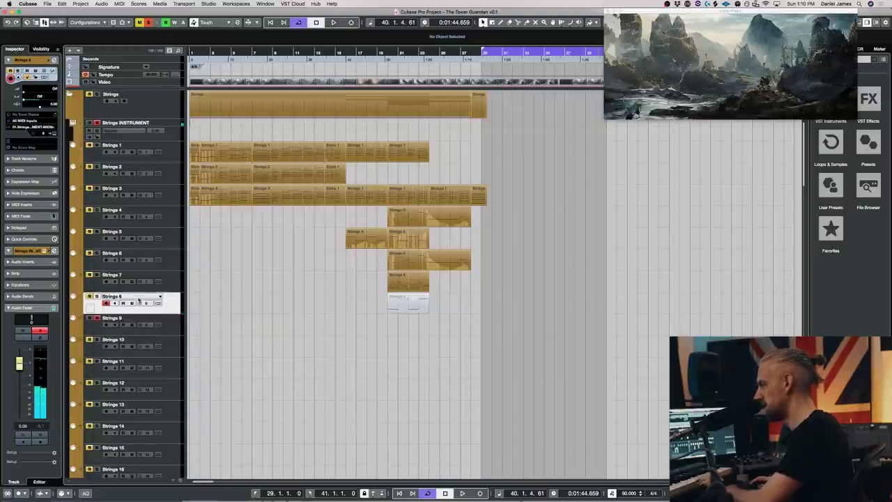
left_click(169, 344)
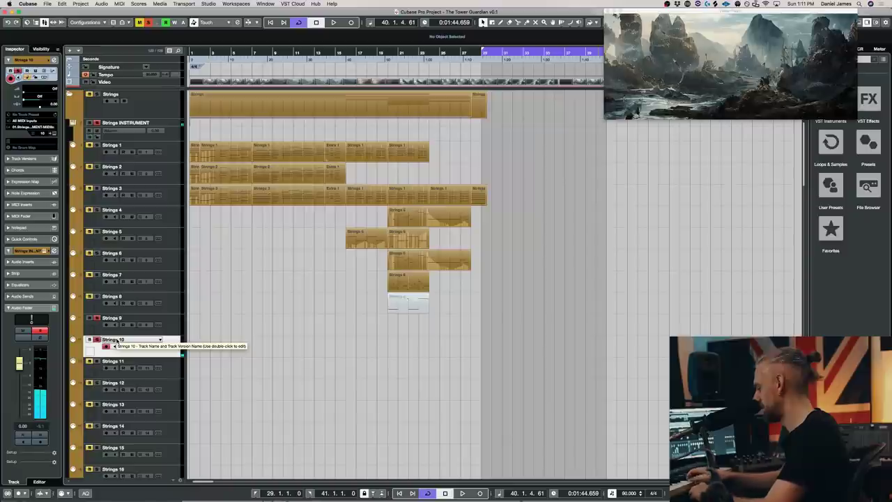
scroll(170, 205, "down", 5)
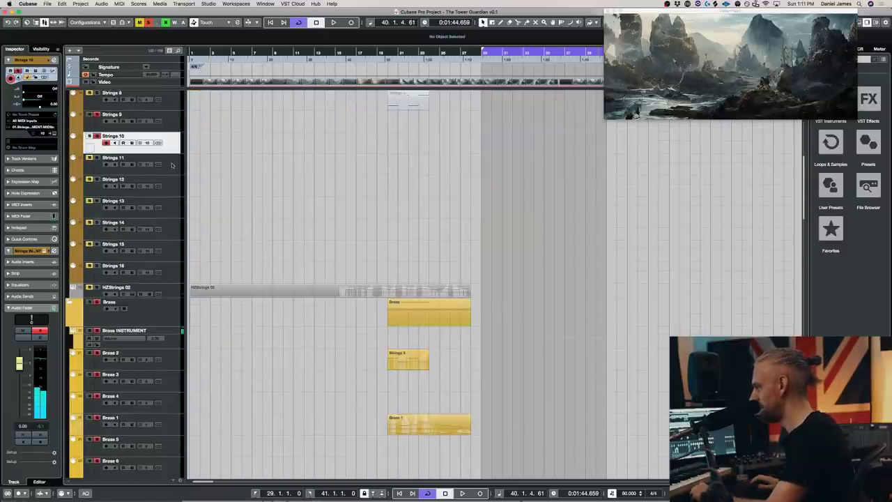
left_click_drag(168, 148, 166, 390)
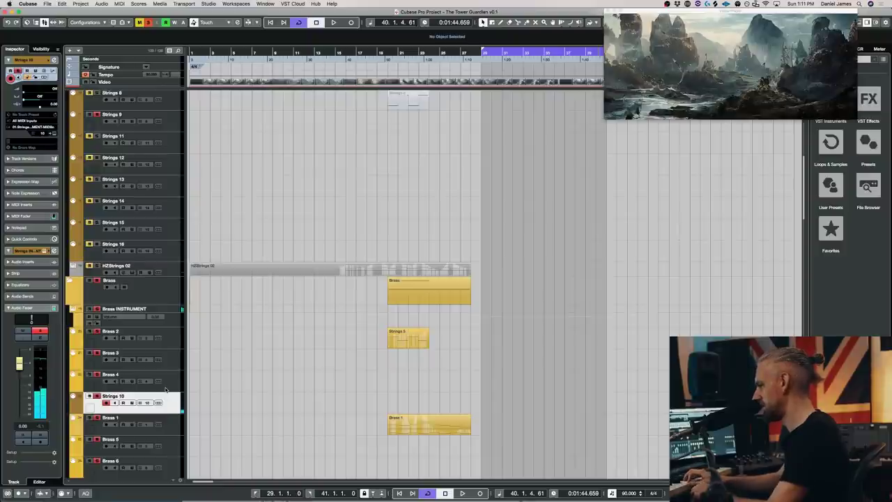
Step: Improvise live across the relocated Strings 10 track, Brass 1, Brass 5 and Brass 6, changing the selected track for each phrase
key("Down")
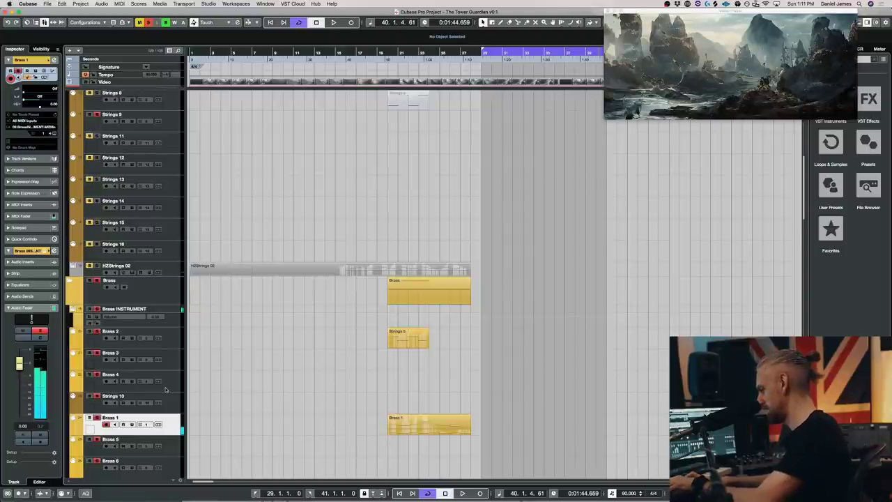
key("Down")
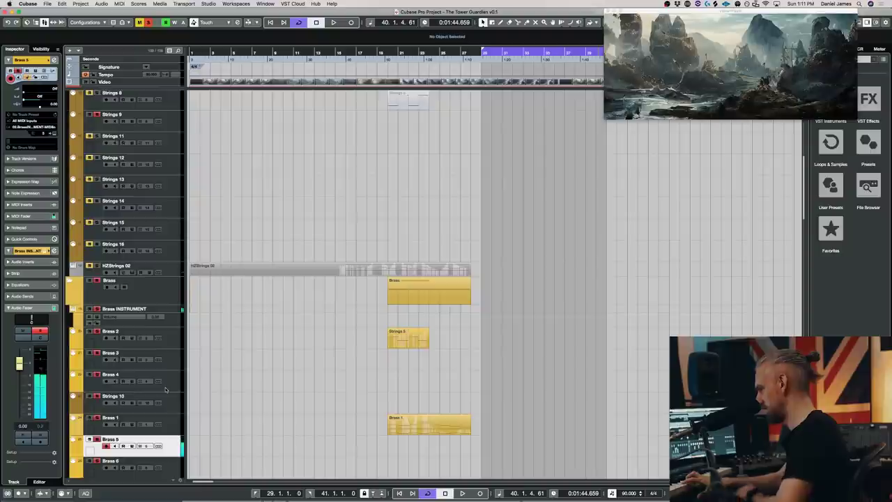
key("Up")
key("Up")
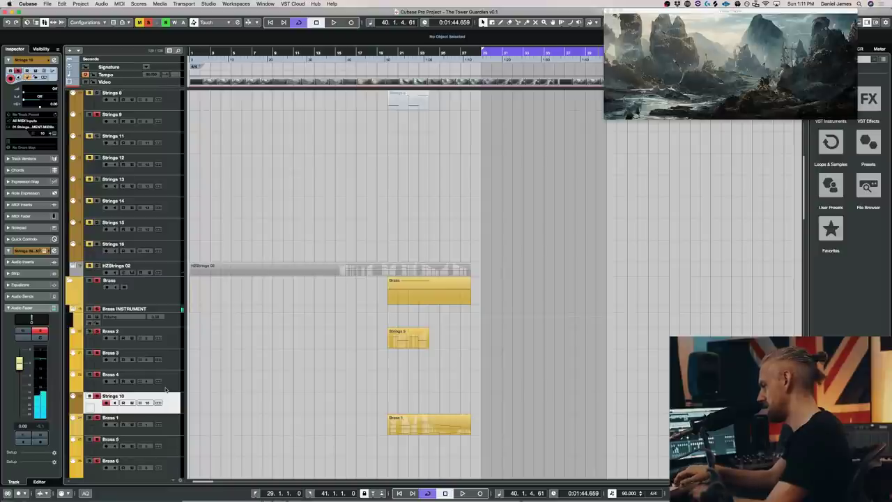
key("Down")
key("Down")
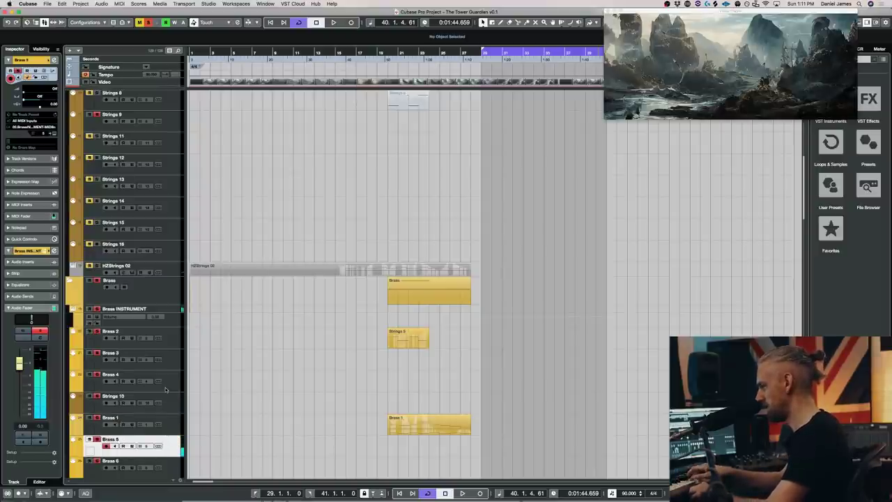
key("Up")
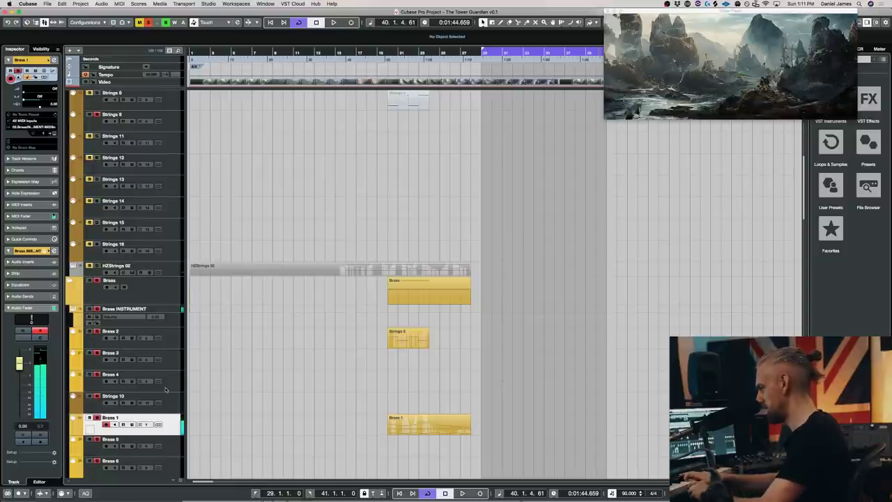
key("Up")
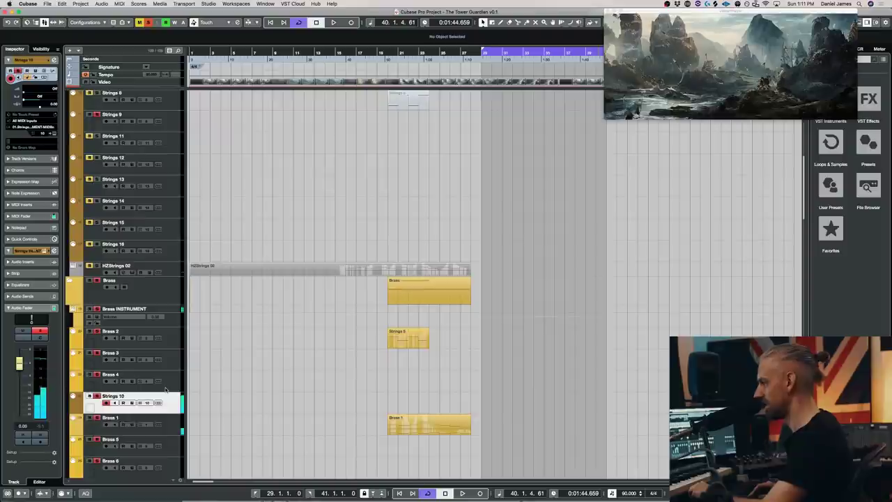
key("Down")
key("Down")
key("Down")
Step: Play the project briefly, and move the Strings 10 track back between Strings 9 and Strings 11 in the Strings folder
key("space")
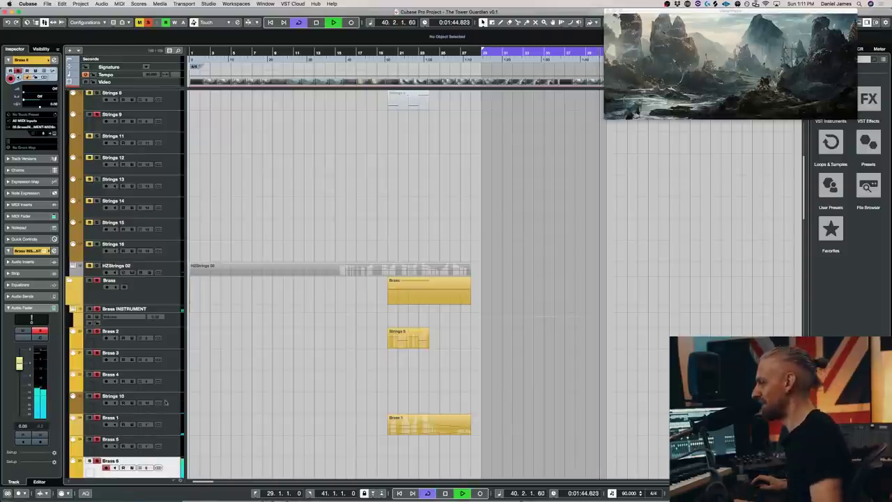
key("Up")
key("Up")
key("Up")
key("Up")
scroll(162, 408, "down", 5)
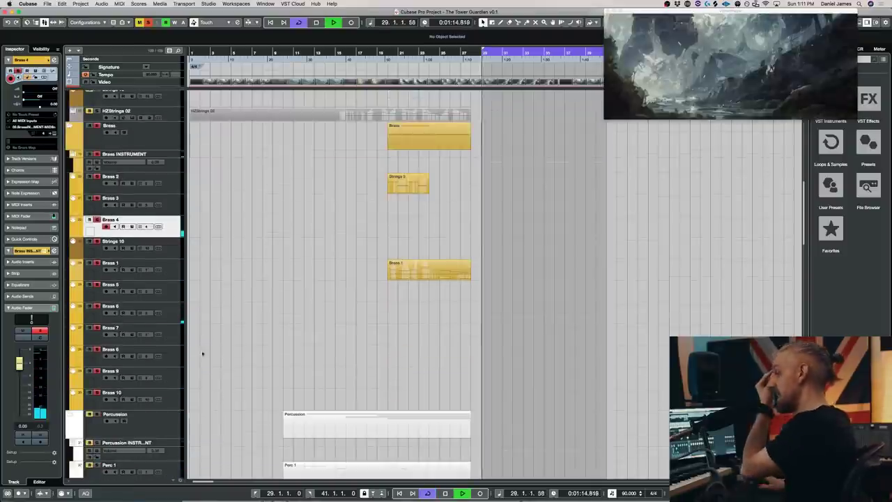
left_click_drag(183, 241, 181, 345)
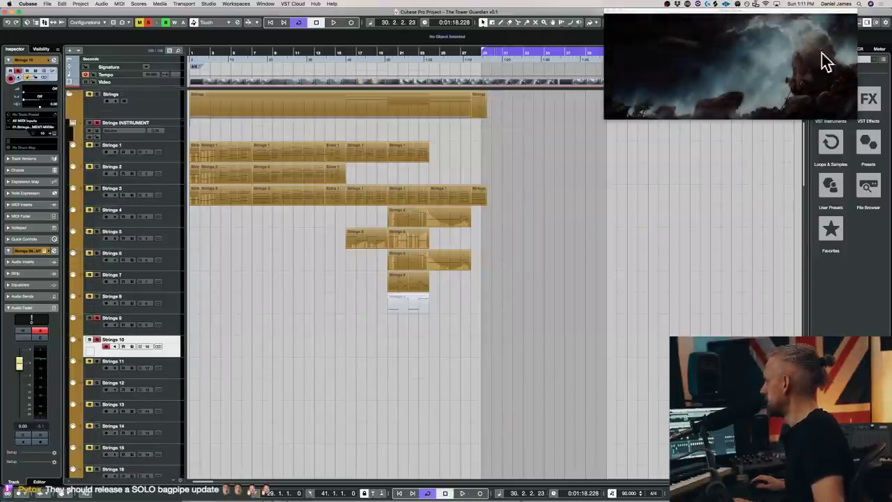
Step: Clear all track solos and mutes, and briefly inspect the Kontakt instrument of the Perc 2 track
scroll(446, 265, "down", 15)
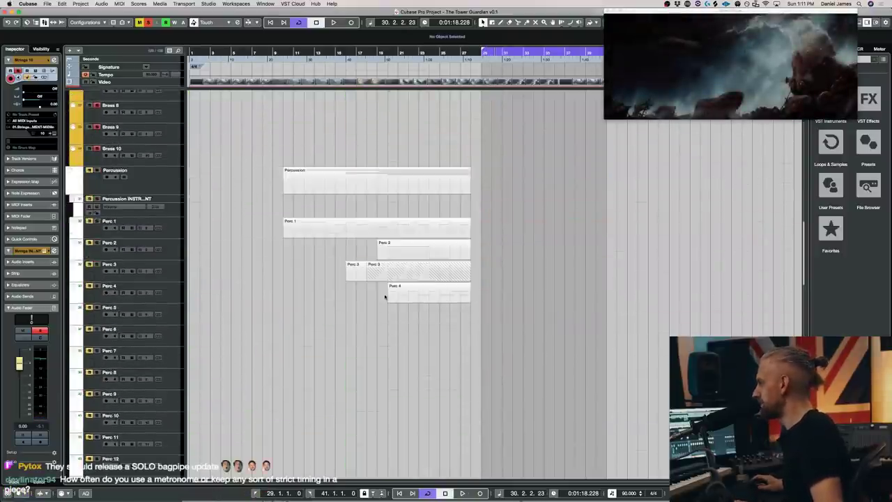
scroll(385, 297, "up", 5)
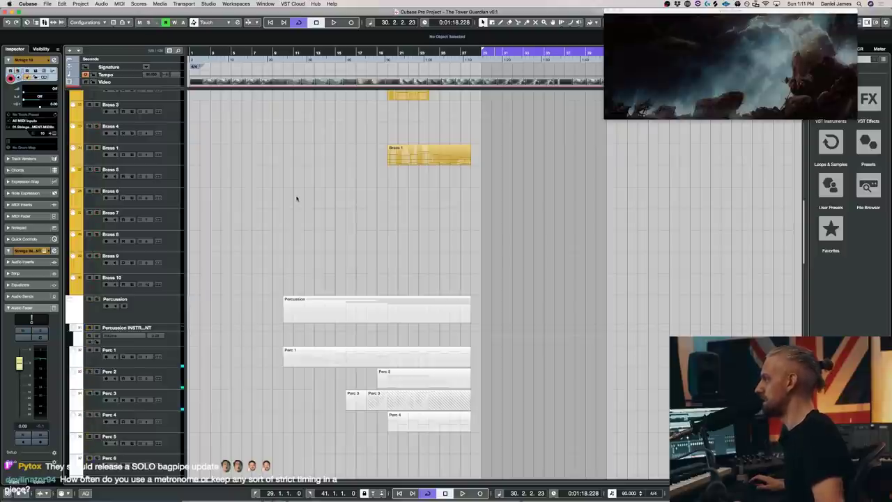
scroll(167, 193, "down", 2)
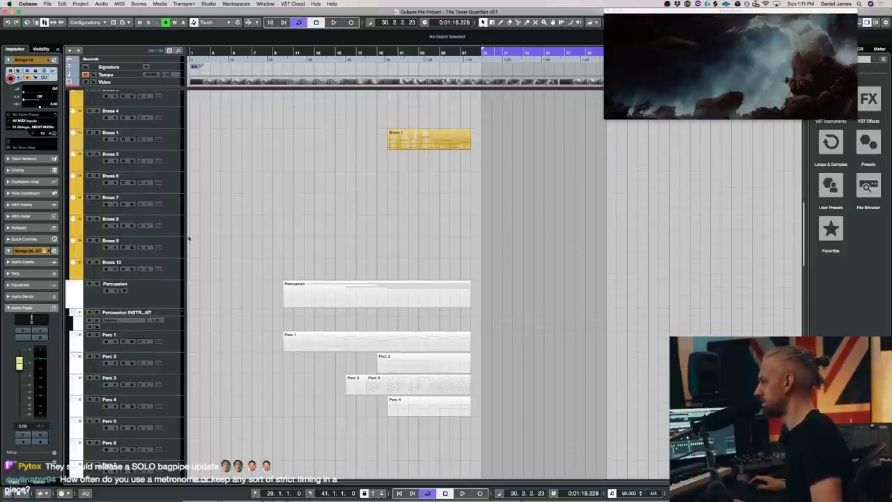
left_click(171, 355)
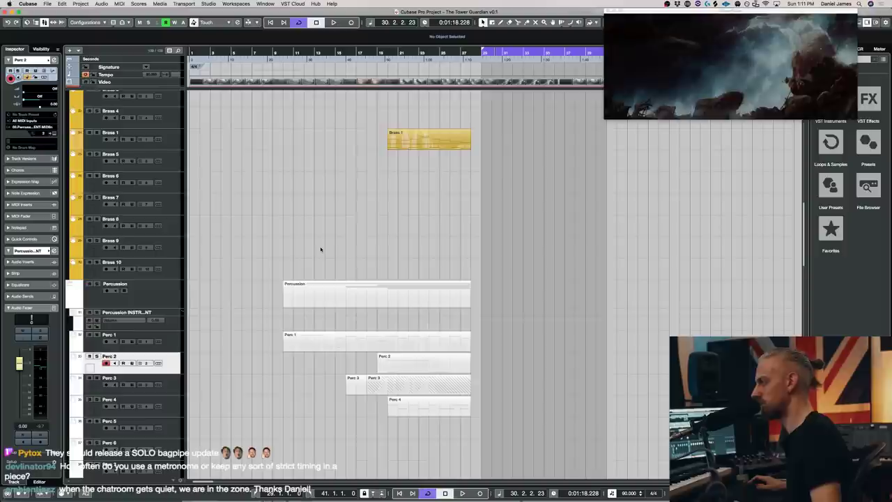
scroll(319, 249, "down", 1)
key("Return")
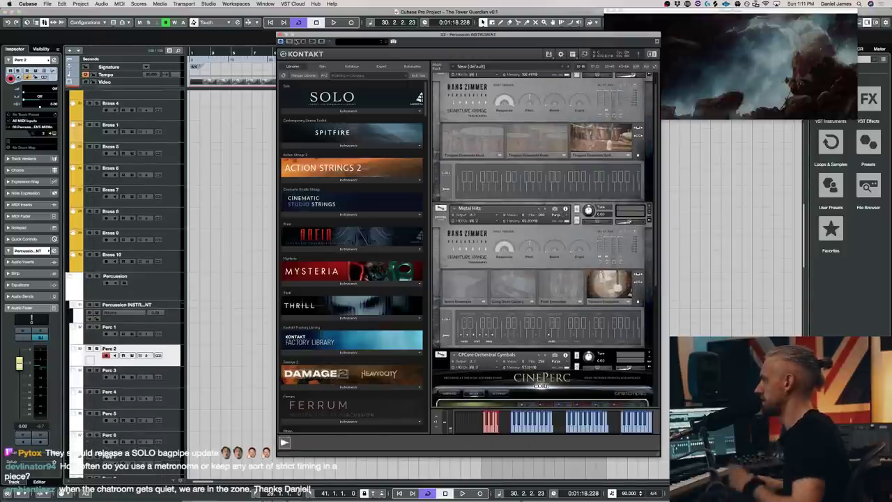
key("Return")
Step: Open the Wind 1 track's Kontakt instrument, move its window clear of the track list, and show the Solo French Horn patch
scroll(240, 169, "down", 10)
scroll(239, 169, "up", 8)
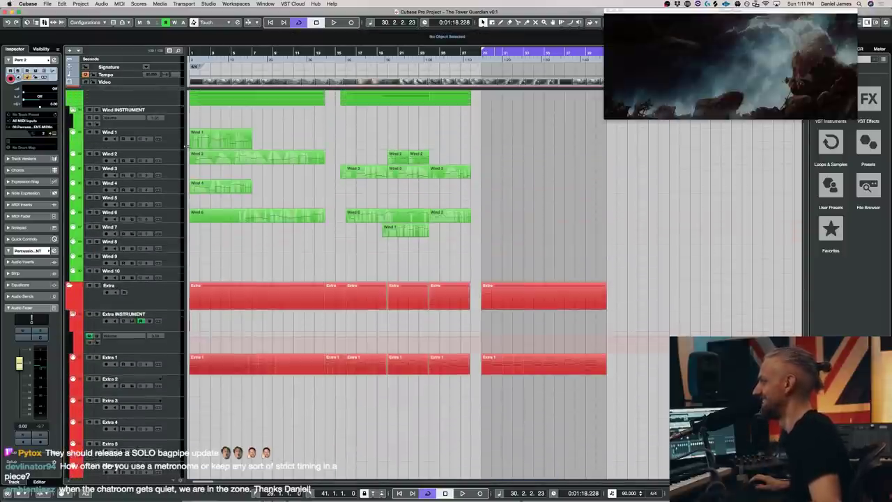
left_click(218, 131)
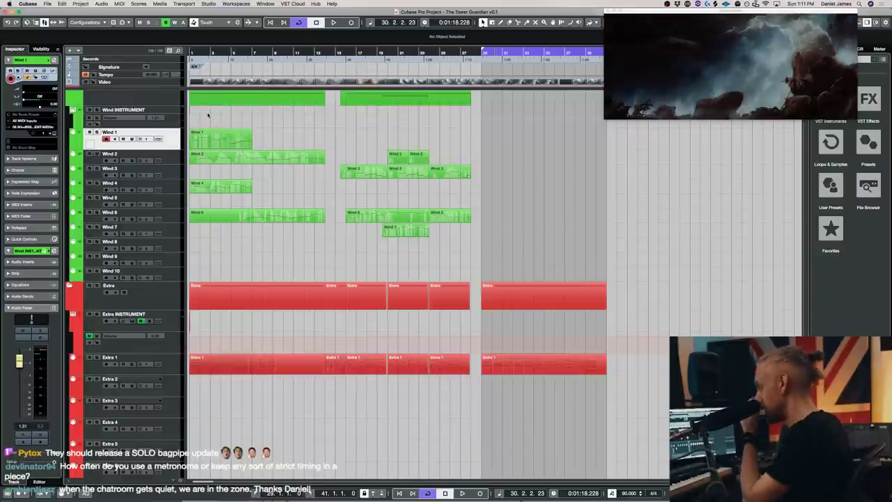
key("Return")
left_click_drag(620, 19, 432, 33)
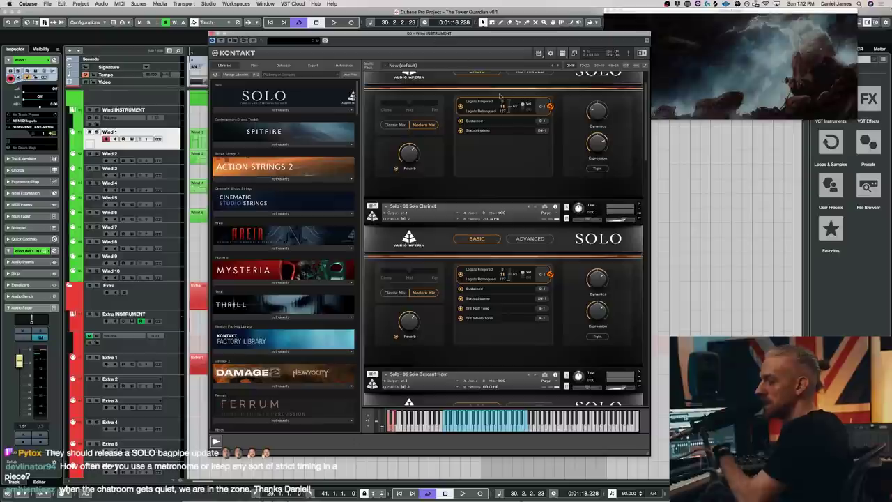
left_click_drag(433, 38, 630, 39)
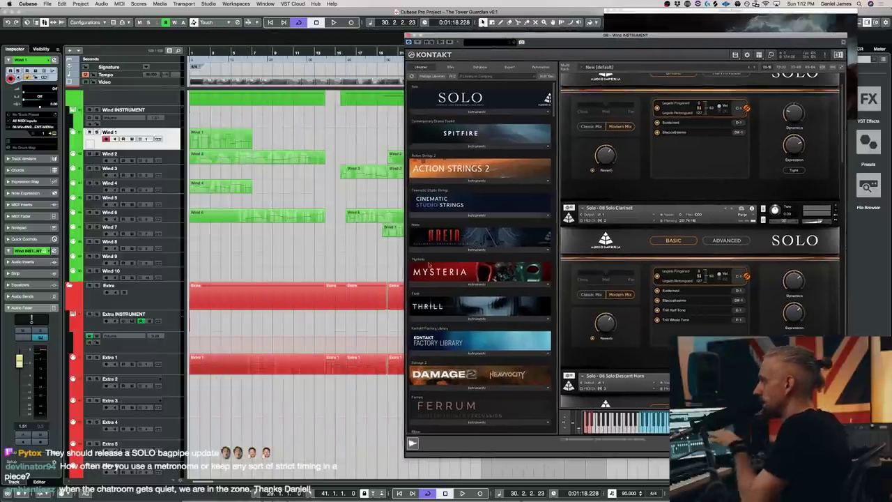
scroll(647, 165, "up", 2)
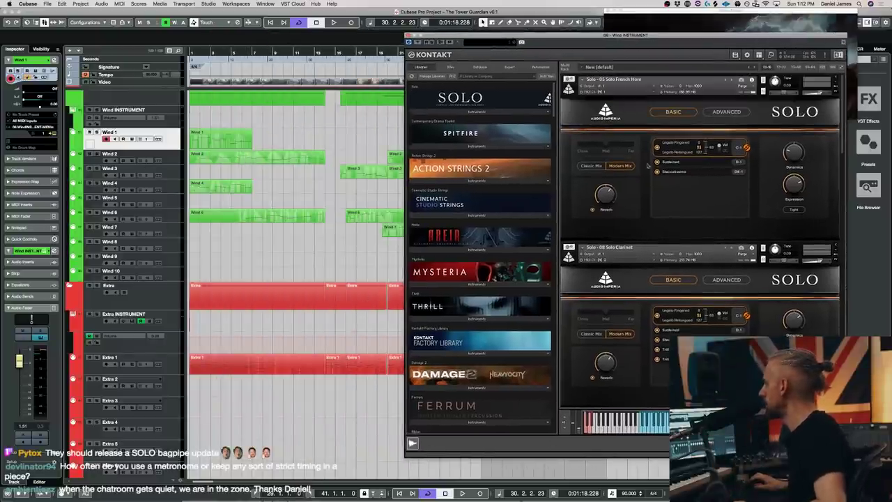
Step: Audition the Wind 2 track, close the Kontakt window, and play along with the looped section from bar 29
left_click(174, 161)
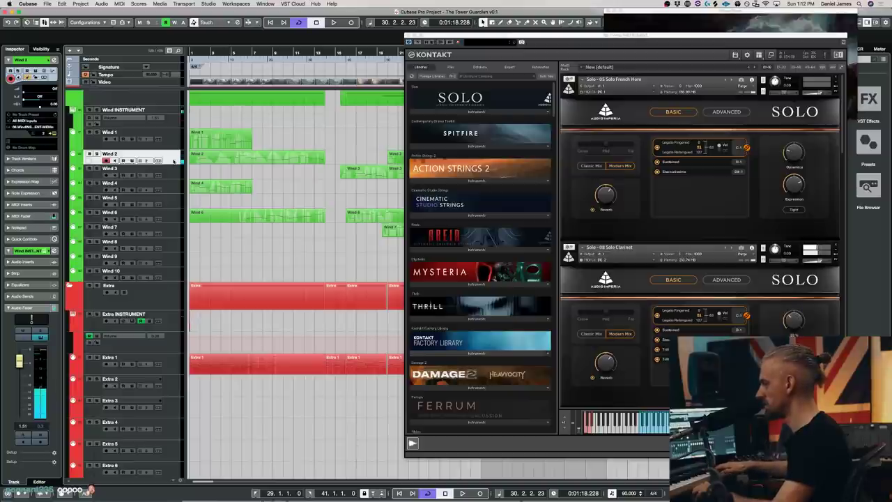
key("super+w")
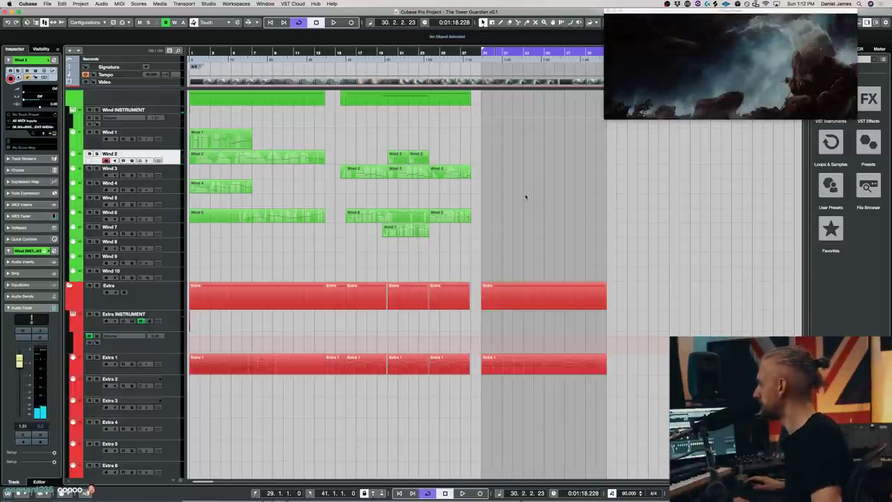
key("space")
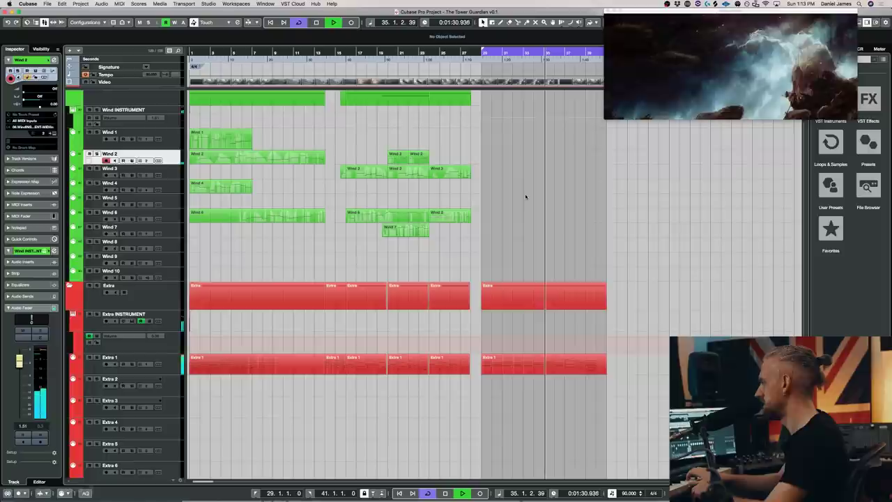
key("space")
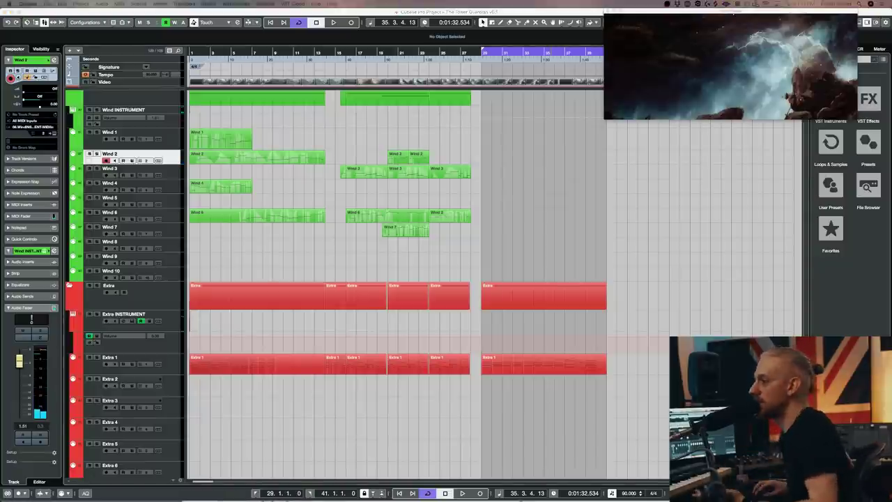
key("KP_1")
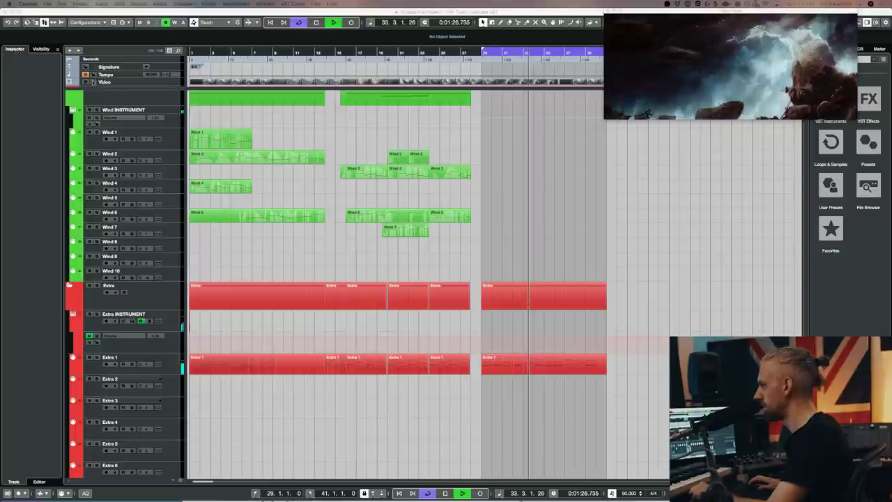
Step: Improvise live over the looped playback, moving between the Wind 3, Wind 4, Wind 1 and Wind 5 tracks
left_click(174, 168)
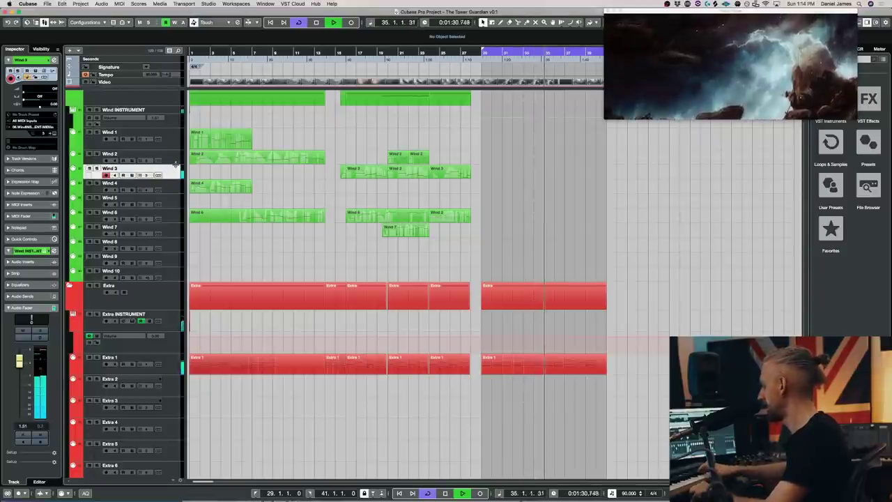
key("Down")
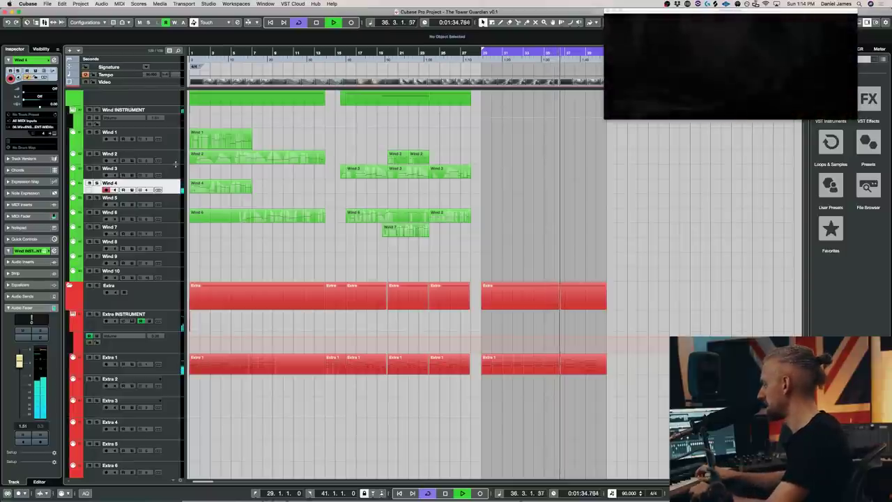
key("Up")
key("Up")
key("Up")
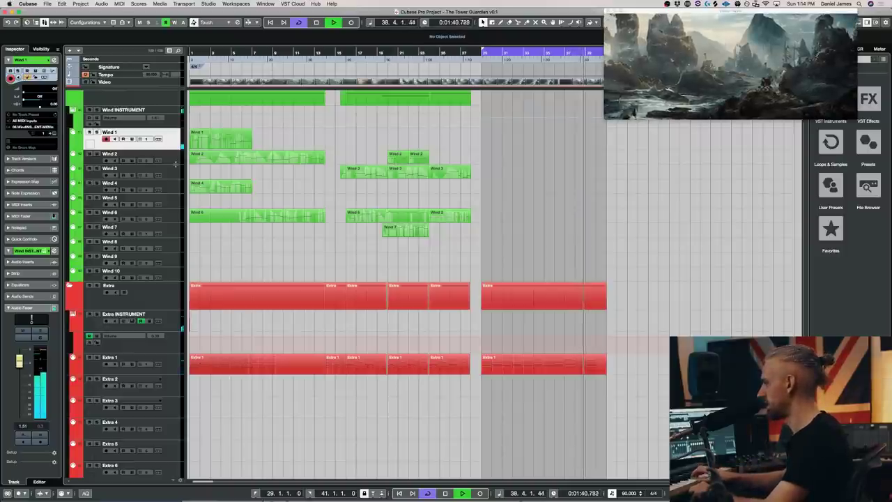
key("Down")
key("Down")
key("Down")
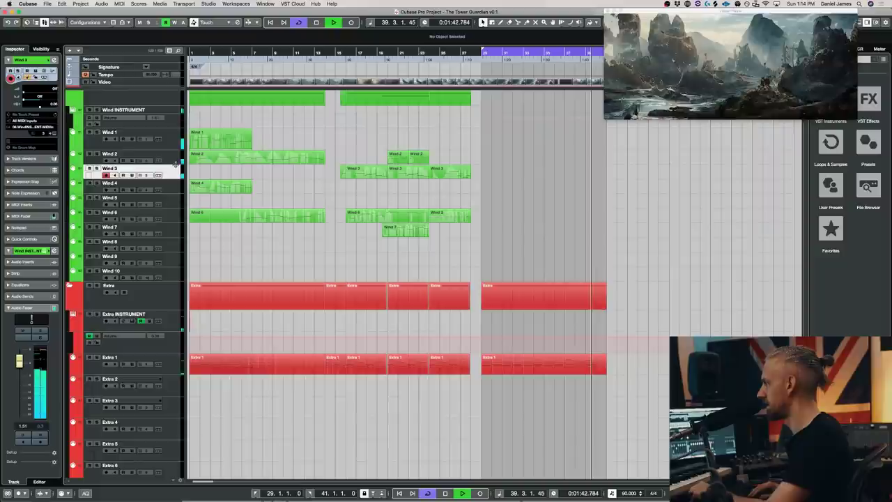
key("Down")
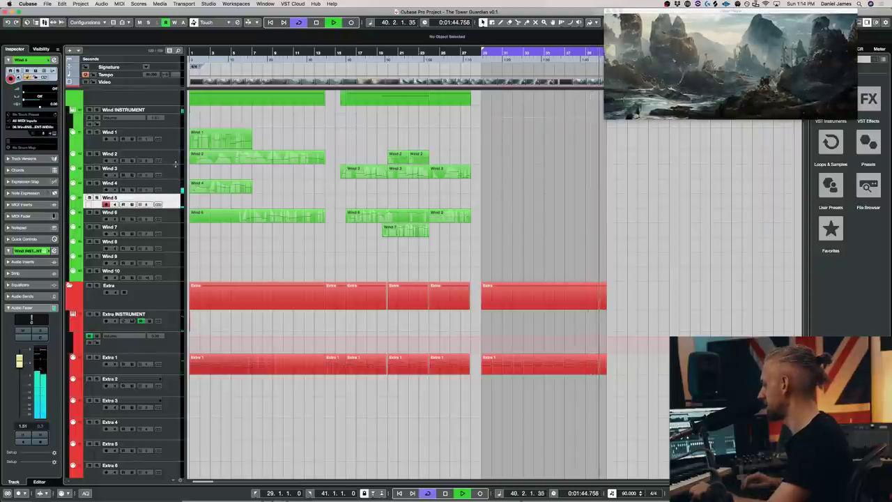
Step: Continue the wind improvisation over the loop, going from Wind 5 back to Wind 1 and on to Wind 6
key("Up")
key("Up")
key("Up")
key("Up")
key("Down")
key("Down")
key("Down")
key("Down")
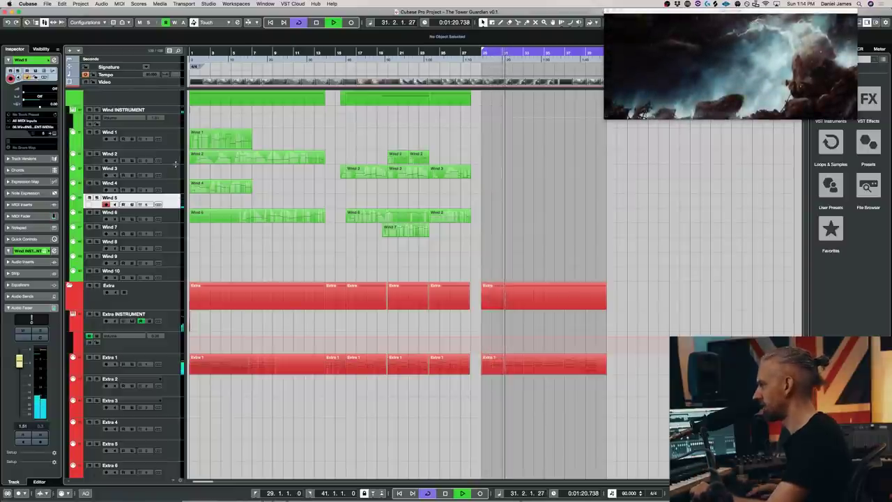
key("Down")
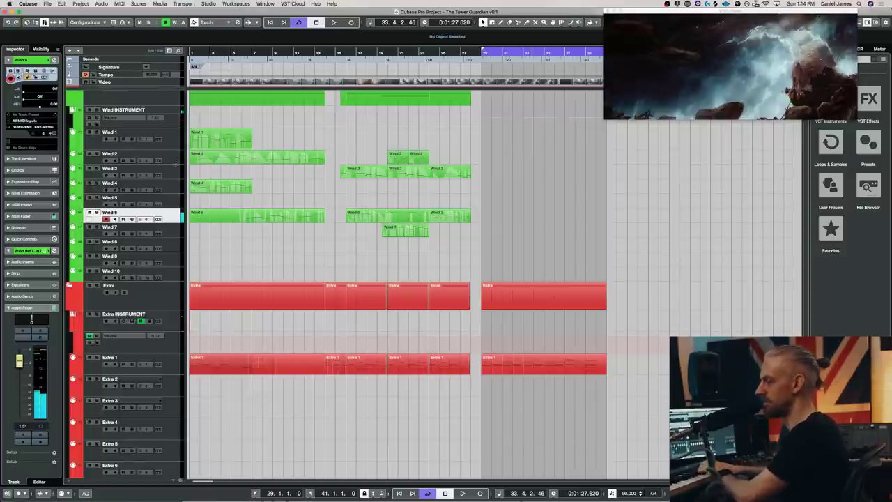
Step: Set the loop's left locator to bar 1, play the project briefly from the beginning, and return to the Strings tracks
key("space")
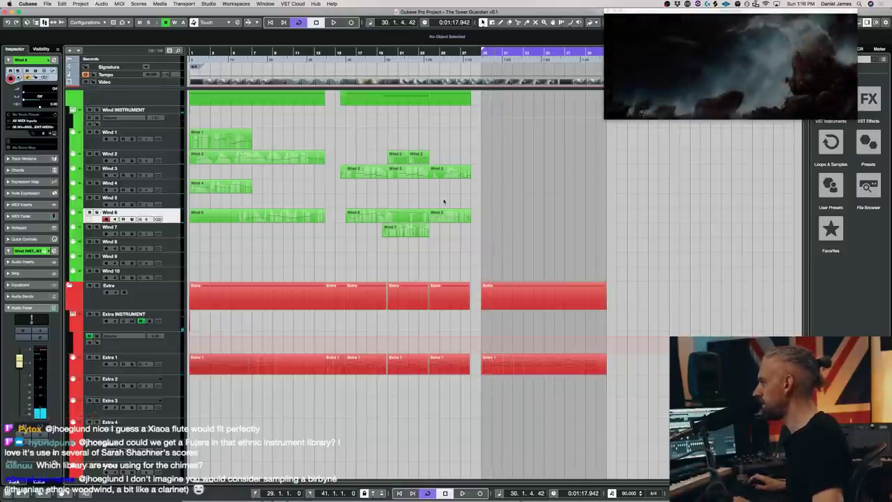
key("space")
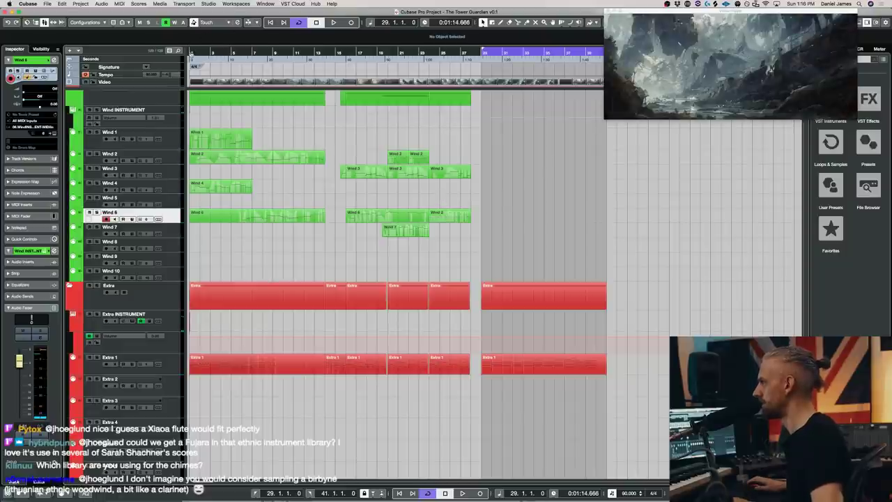
left_click(191, 50, "super")
key("space")
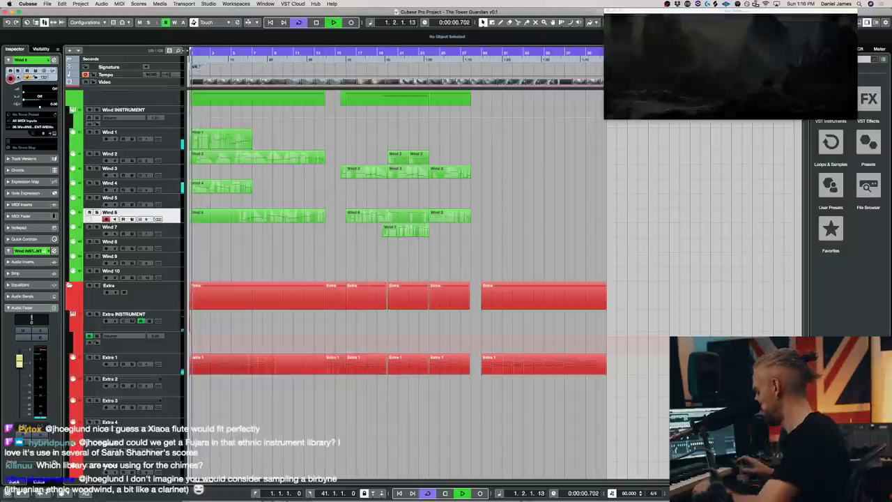
key("space")
scroll(104, 91, "up", 5)
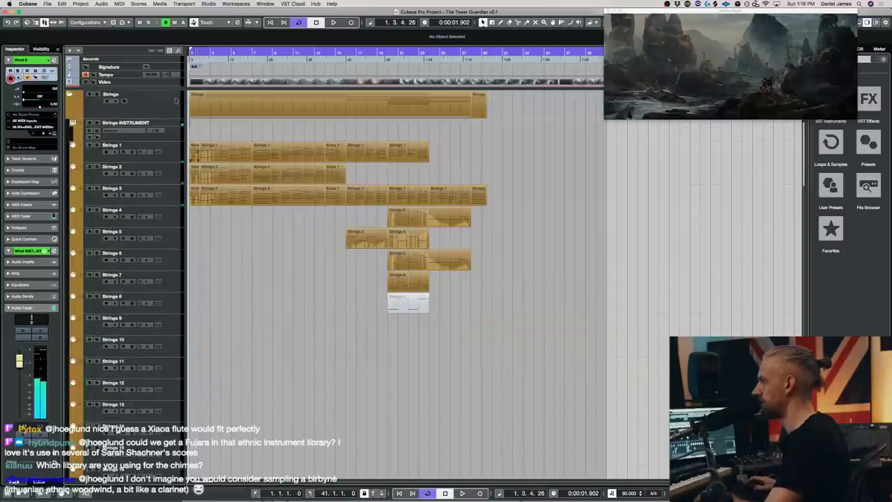
Step: Return to the project start, solo the Wind 6 track, and show the Solo Flute patch in its Kontakt rack
key("KP_Decimal")
scroll(259, 410, "down", 5)
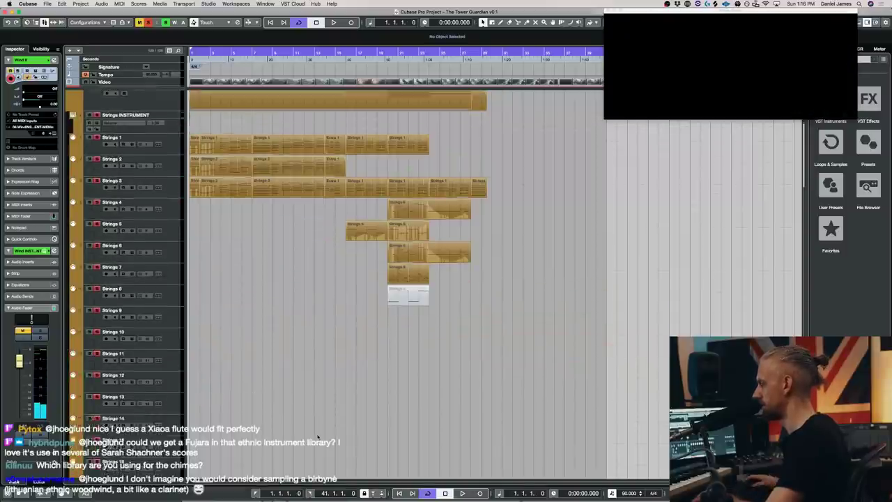
scroll(283, 237, "down", 5)
scroll(175, 322, "up", 6)
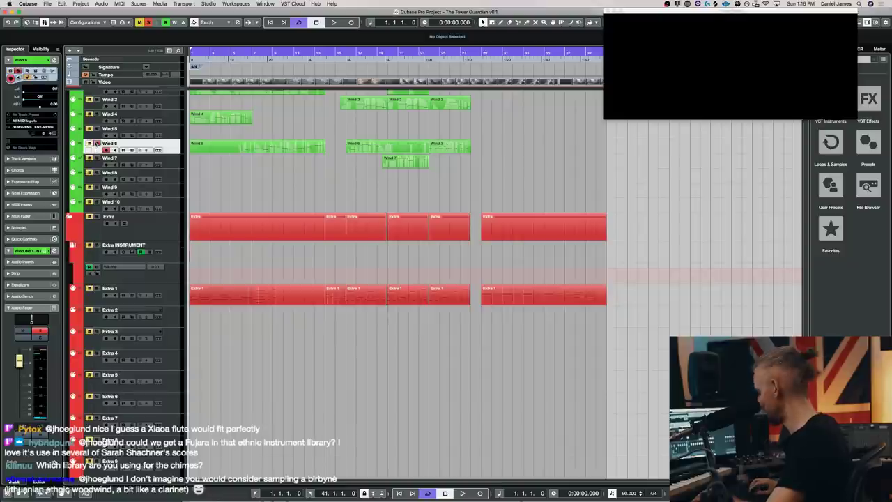
left_click(96, 143)
scroll(705, 270, "down", 10)
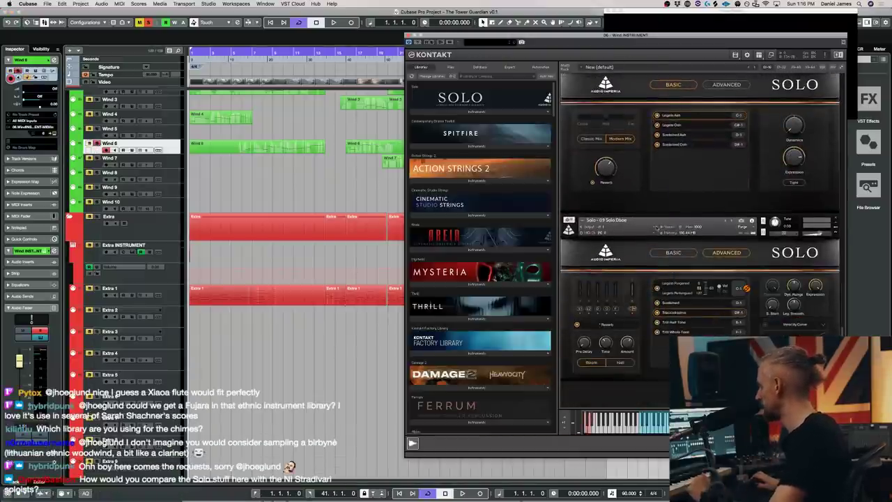
scroll(655, 227, "down", 5)
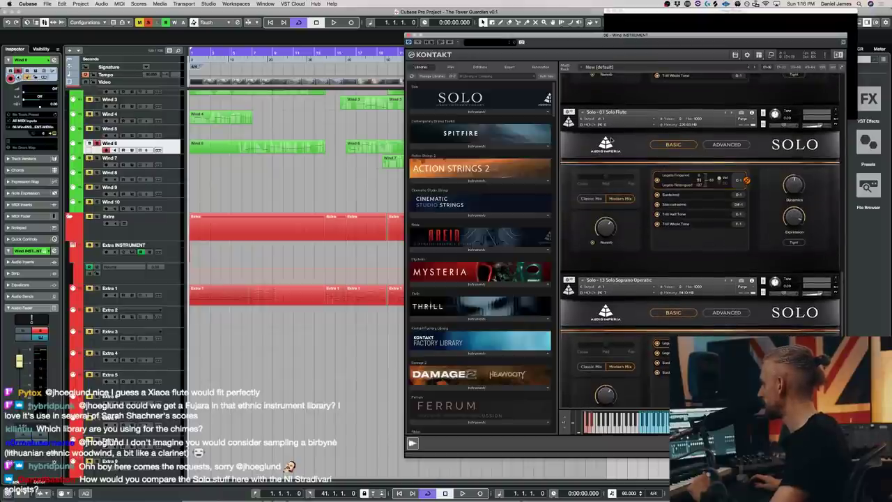
scroll(611, 139, "down", 3)
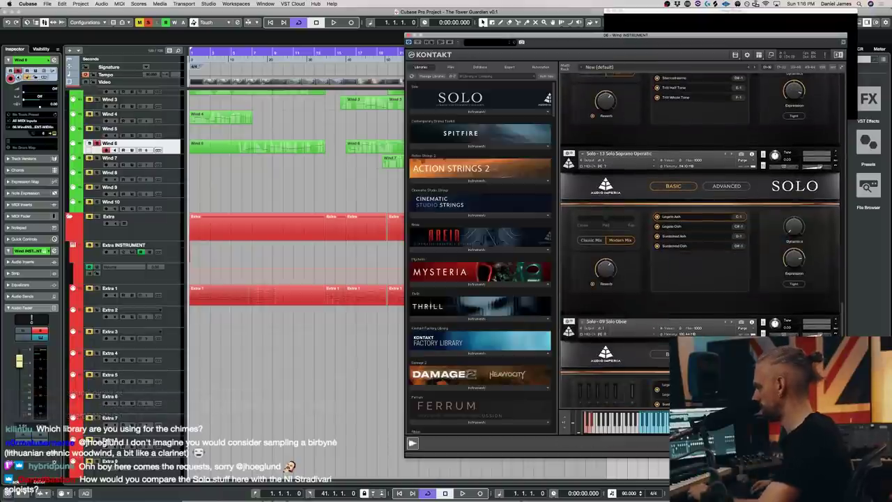
Step: Play the project briefly, then swap the fingered and retongued legato velocity assignment of the Solo Flute patch
left_click(241, 374)
key("space")
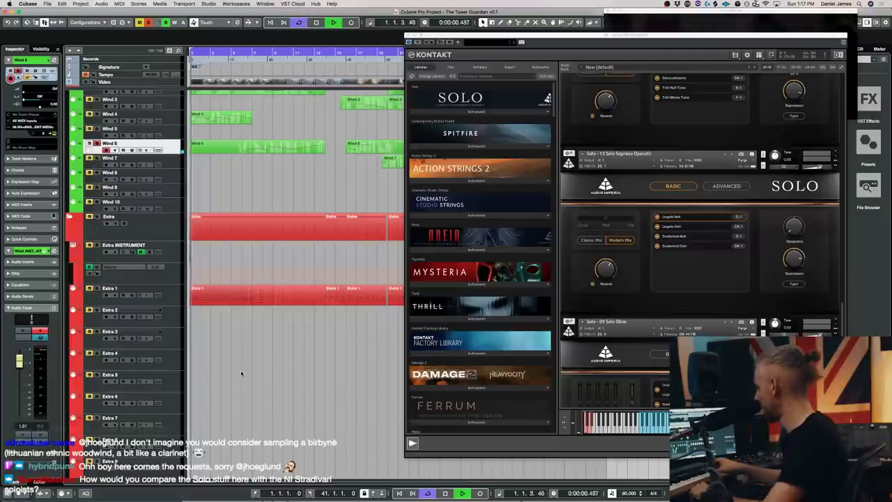
key("space")
scroll(713, 180, "up", 3)
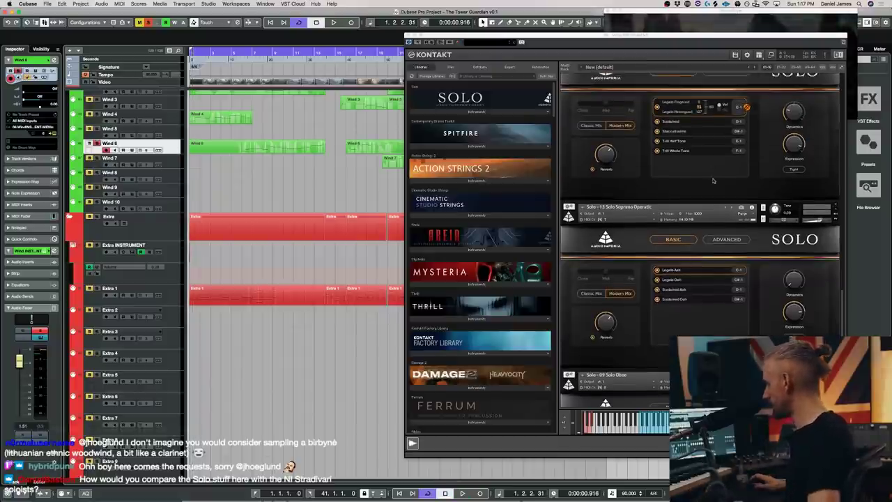
scroll(714, 181, "up", 2)
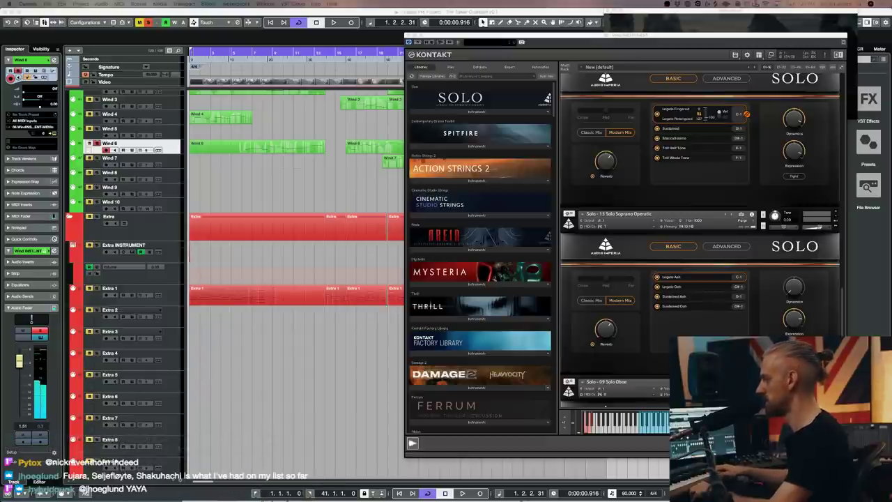
left_click(699, 117)
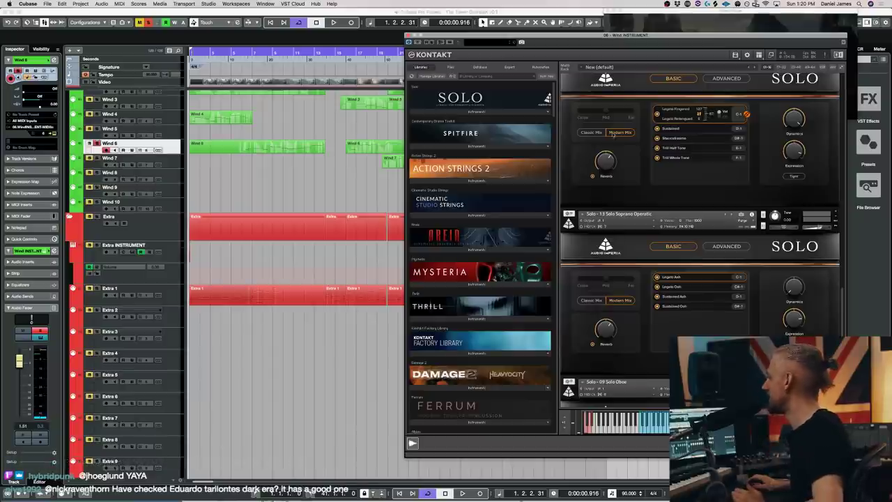
Step: Turn off the solo on Wind 6, show the Solo Oboe in the Kontakt rack, and move its window clear of the arrangement
left_click(94, 145)
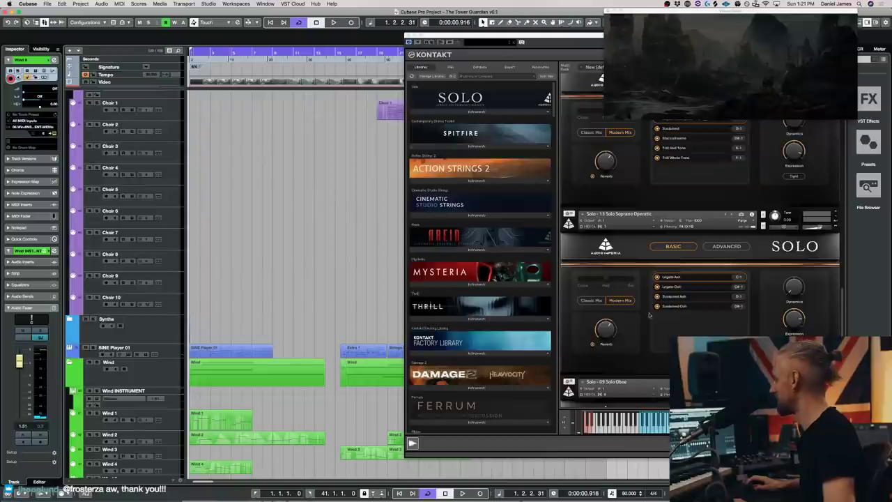
scroll(188, 179, "down", 10)
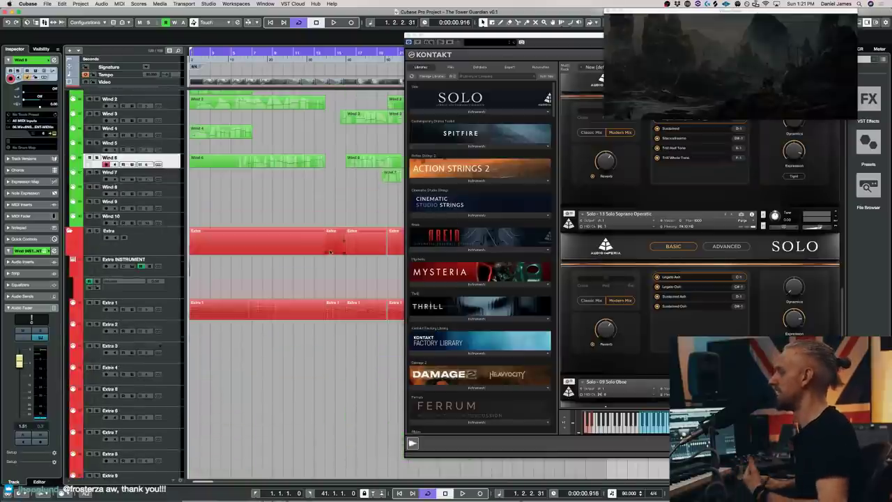
left_click_drag(522, 33, 297, 63)
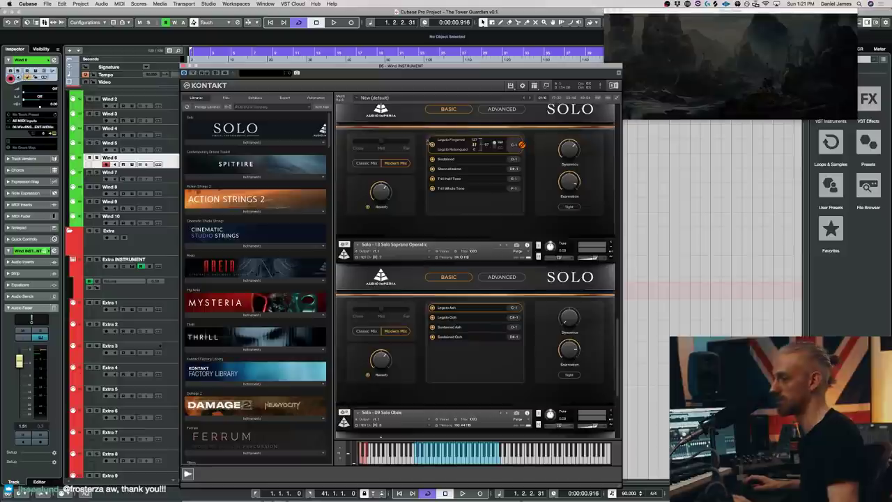
scroll(461, 262, "down", 2)
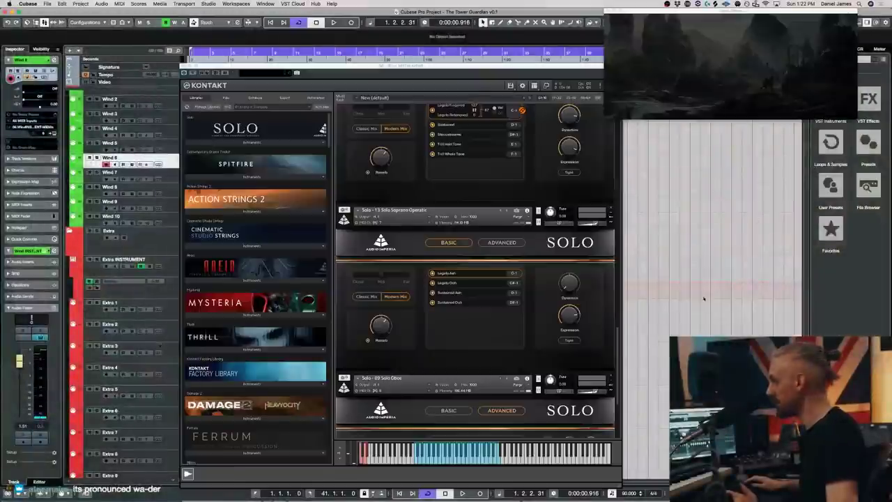
scroll(426, 238, "down", 3)
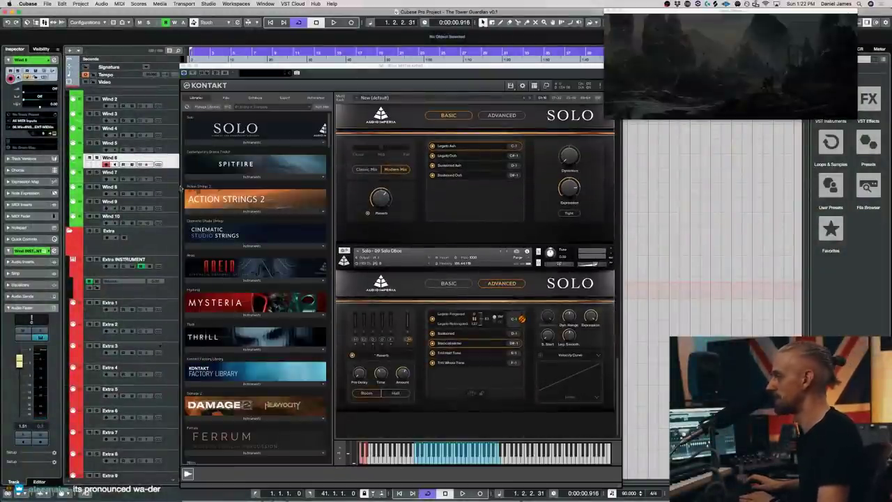
left_click_drag(264, 73, 423, 72)
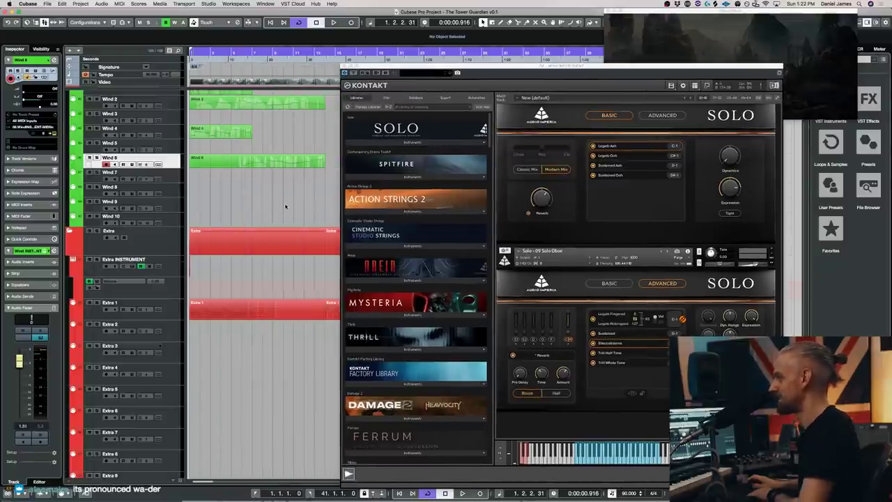
Step: Select the Wind 8 track and play the project from the beginning, improvising live with the Solo Oboe
key("space")
left_click(176, 188)
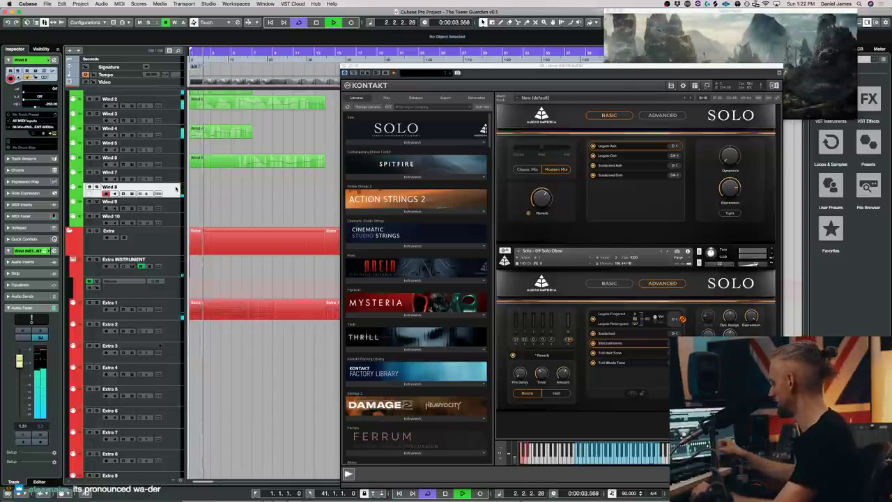
key("space")
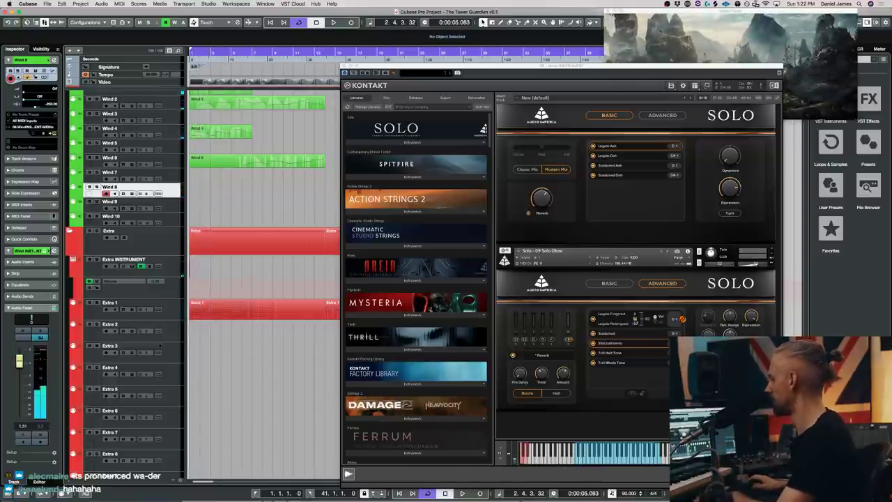
key("Home")
key("space")
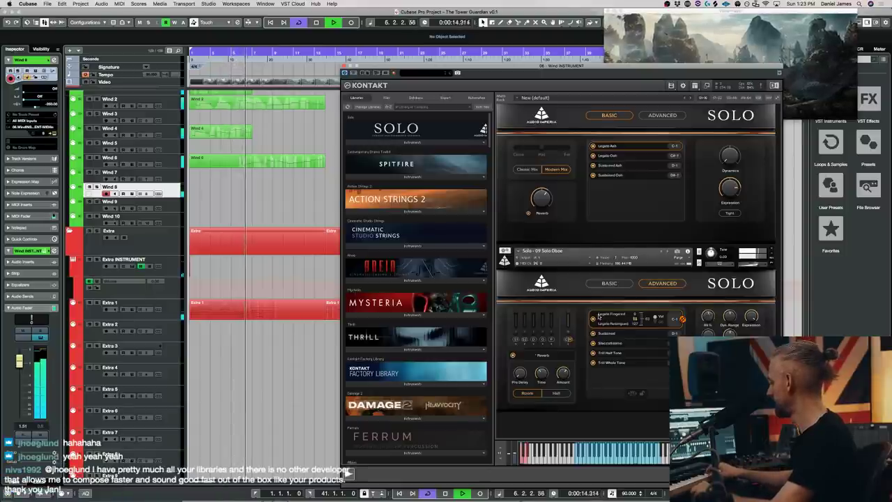
scroll(125, 244, "down", 15)
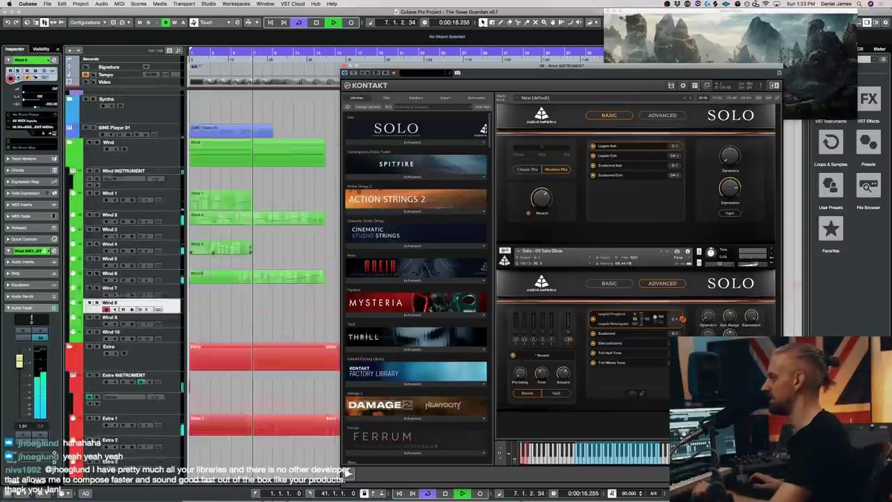
key("m")
scroll(253, 340, "up", 15)
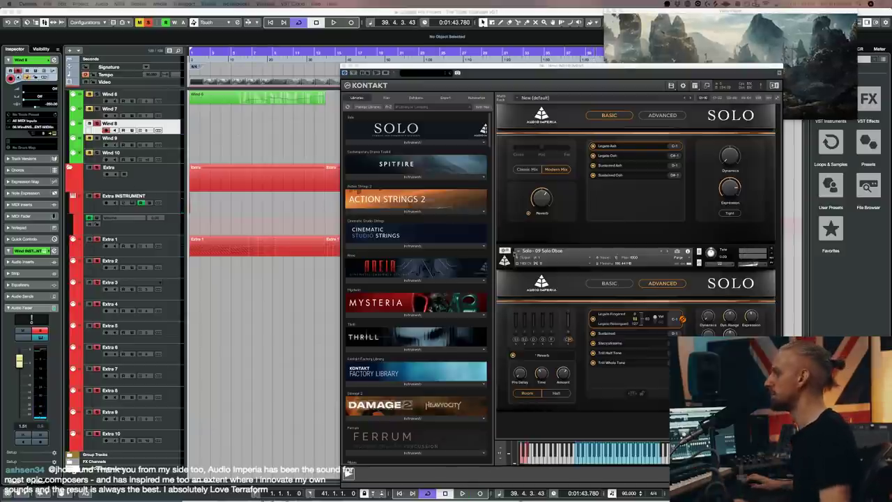
Step: Load the Solo Bassoon and Solo English Horn patches from the Solo library into the wind Kontakt rack
left_click(389, 142)
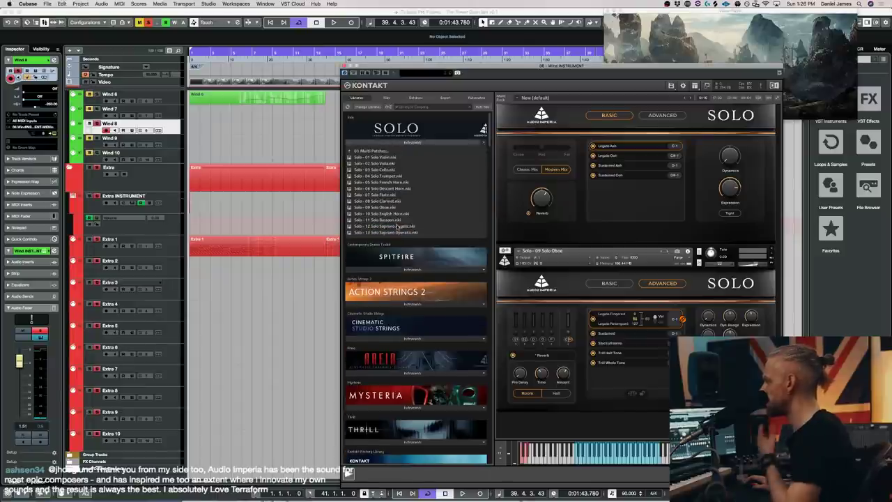
left_click(395, 220)
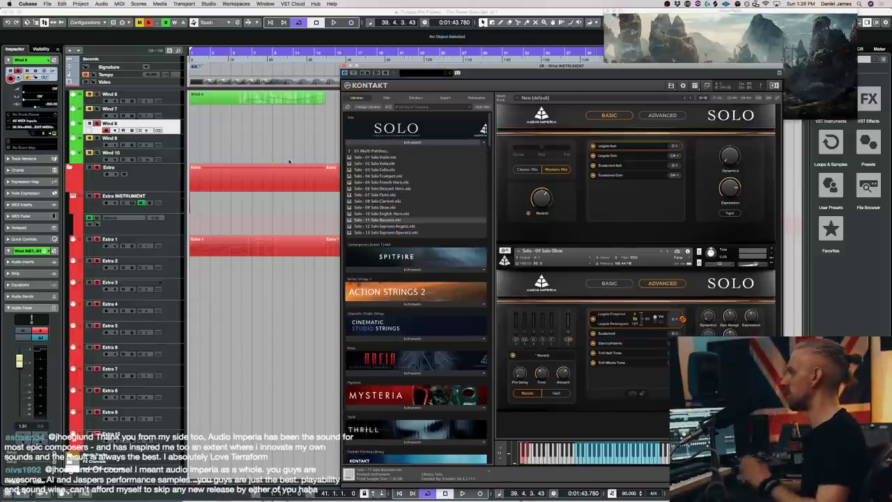
left_click(395, 214)
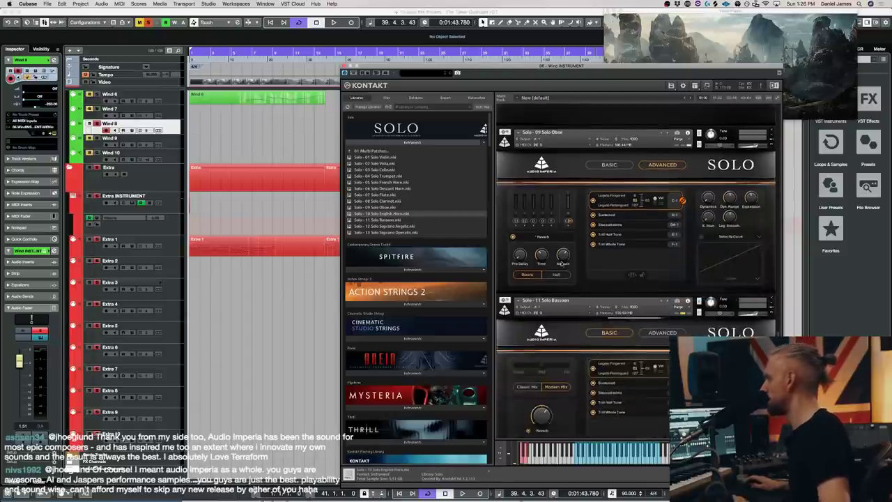
scroll(611, 291, "down", 3)
scroll(636, 271, "up", 2)
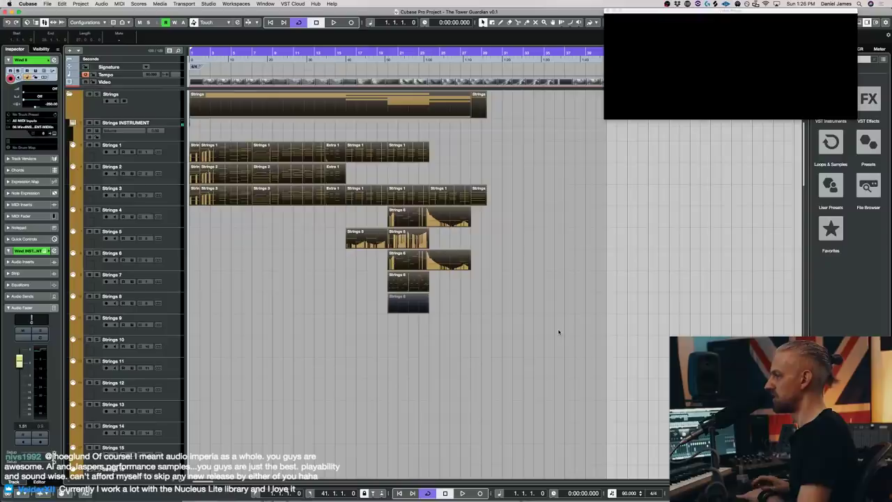
Step: Solo the Wind 9 track and play the project from the beginning, improvising live over it
scroll(559, 332, "down", 15)
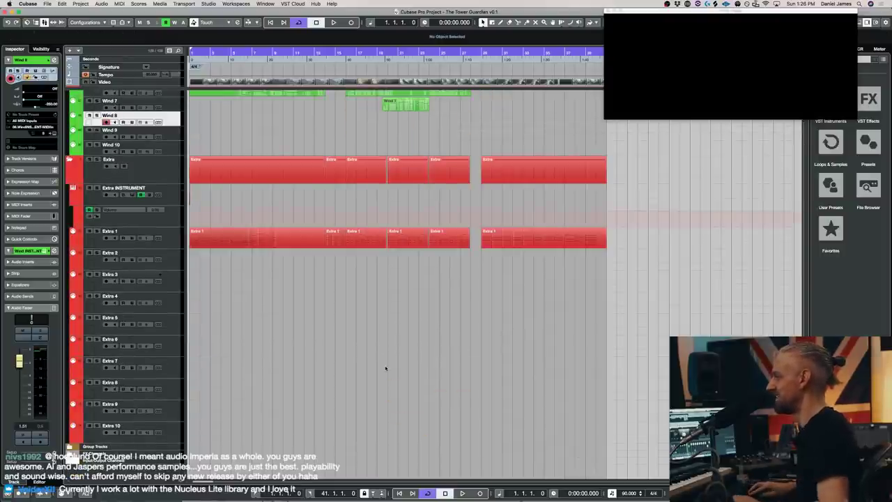
scroll(260, 219, "up", 15)
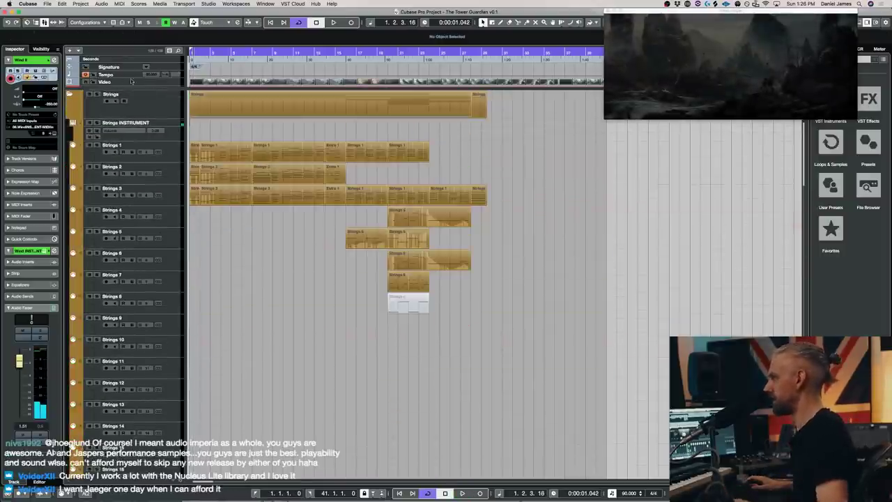
scroll(144, 303, "down", 15)
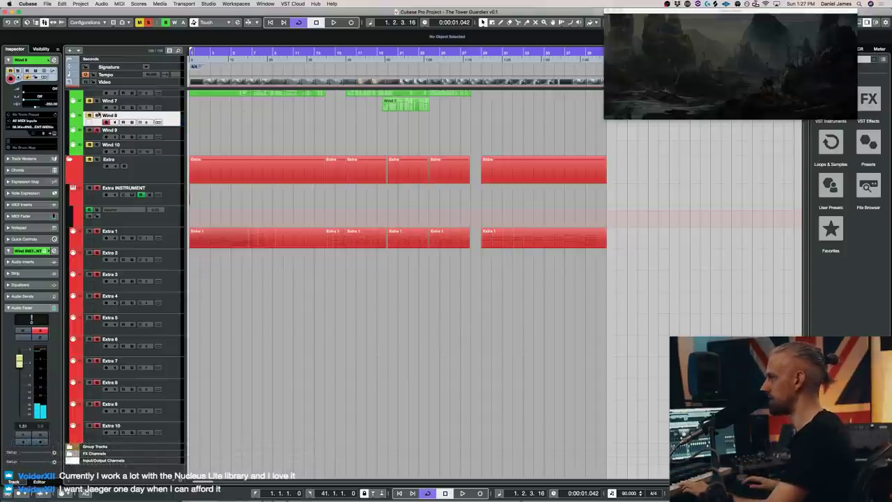
left_click(171, 138)
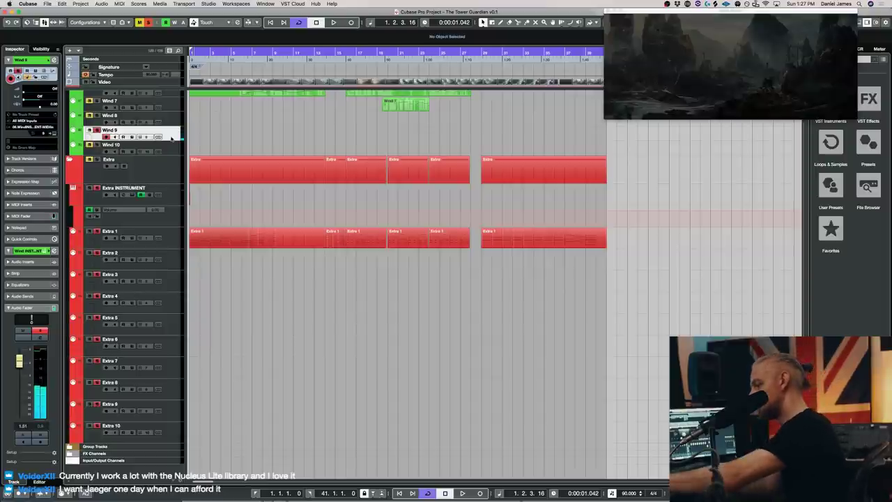
key("space")
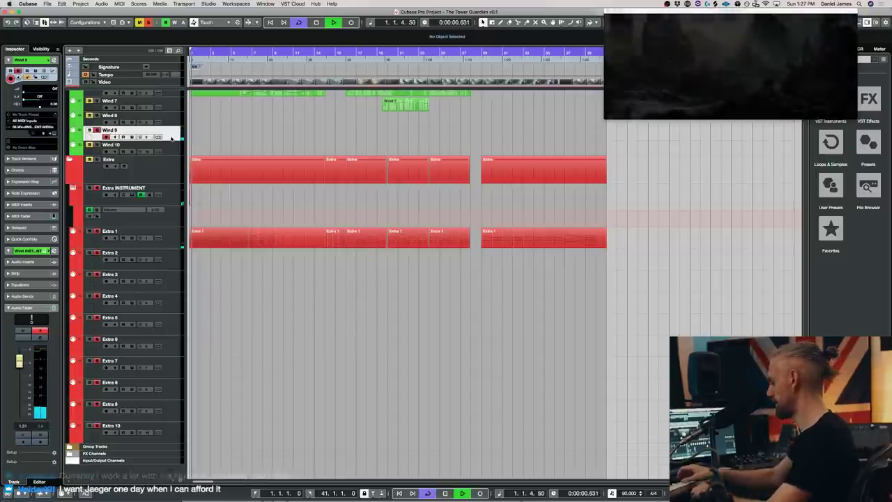
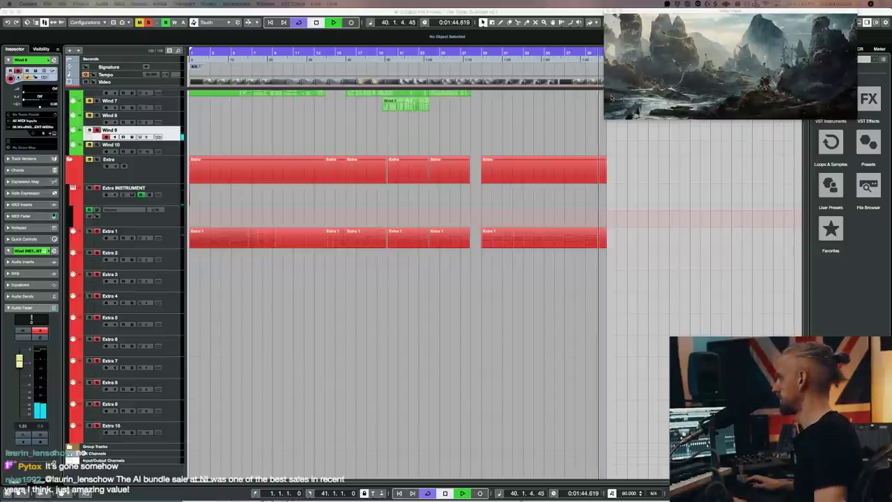
Step: Loop the last Extra part from bar 29 to 41, switch the Solo Bassoon to Classic Mix, and improvise over the playback
left_click(527, 170)
key("space")
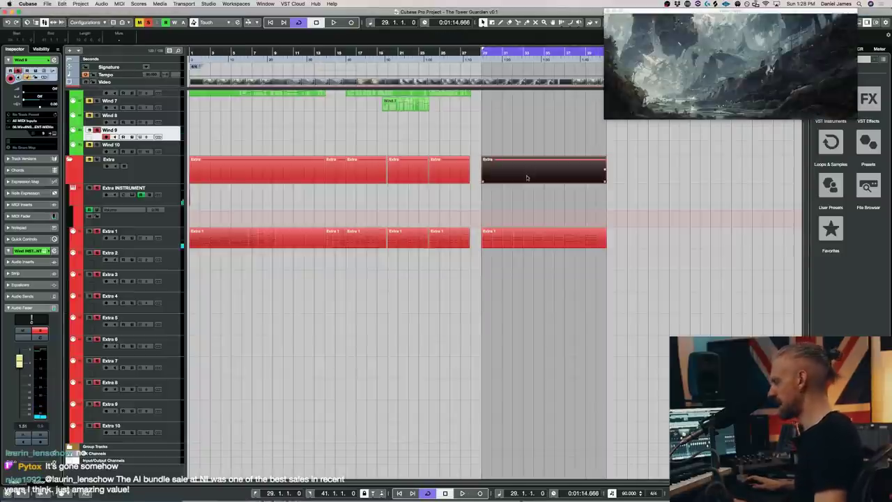
key("super+e")
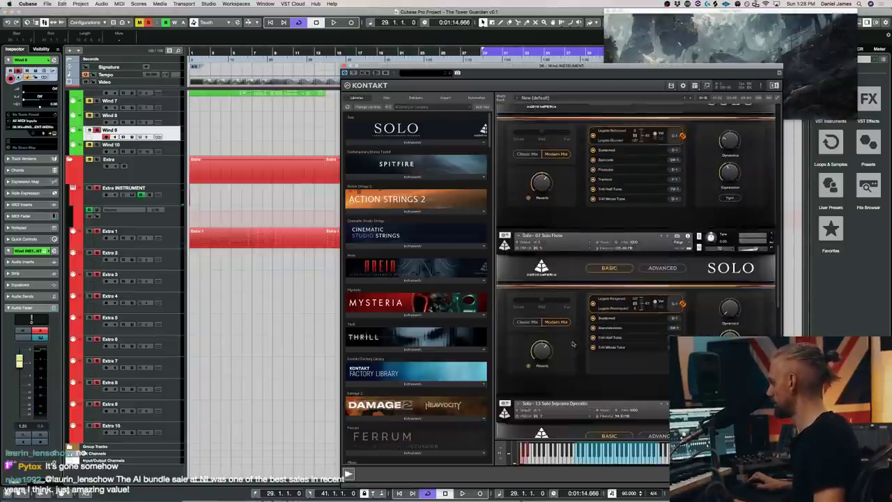
scroll(596, 351, "down", 3)
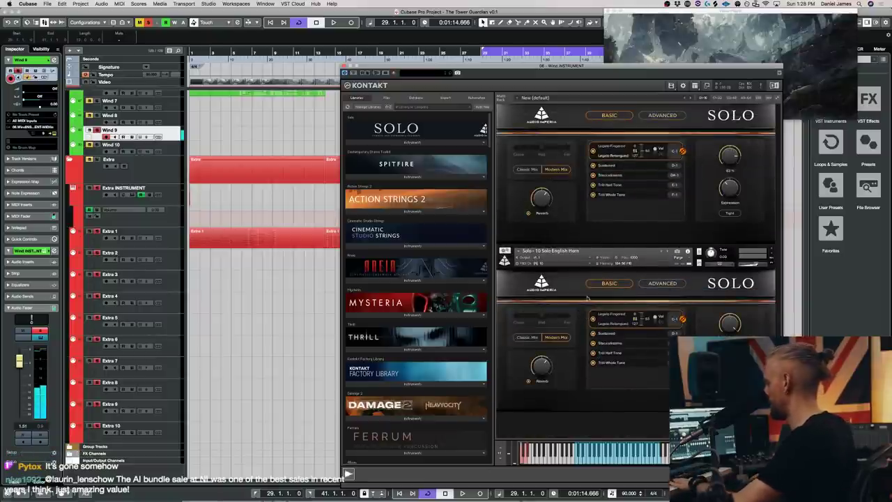
scroll(530, 209, "up", 1)
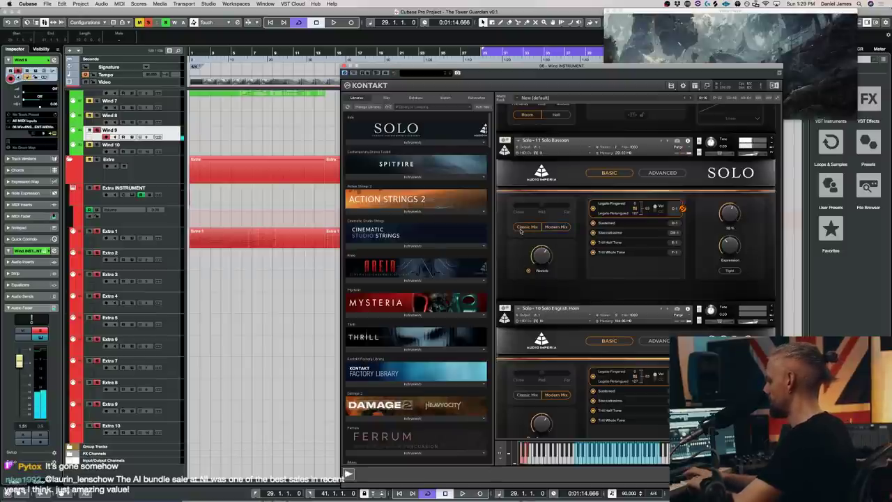
key("space")
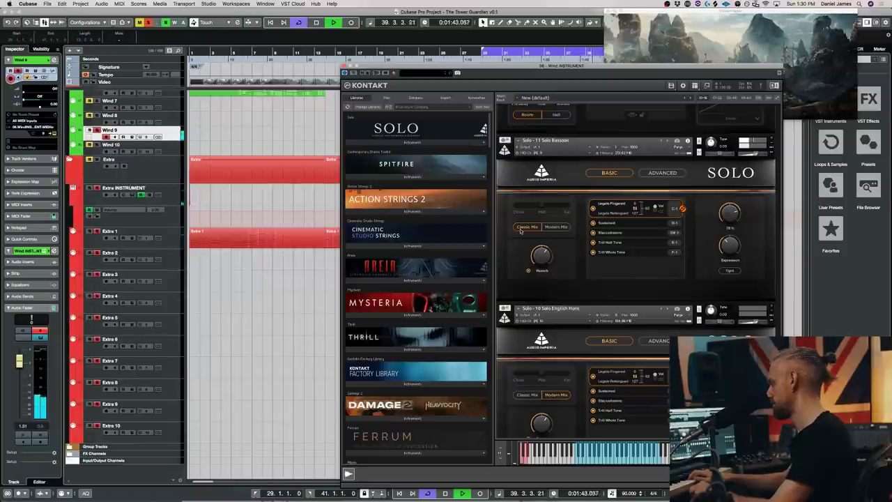
Step: Stop playback, select the Wind 10 track, and briefly audition the Solo English Horn over the section from bar 29
key("space")
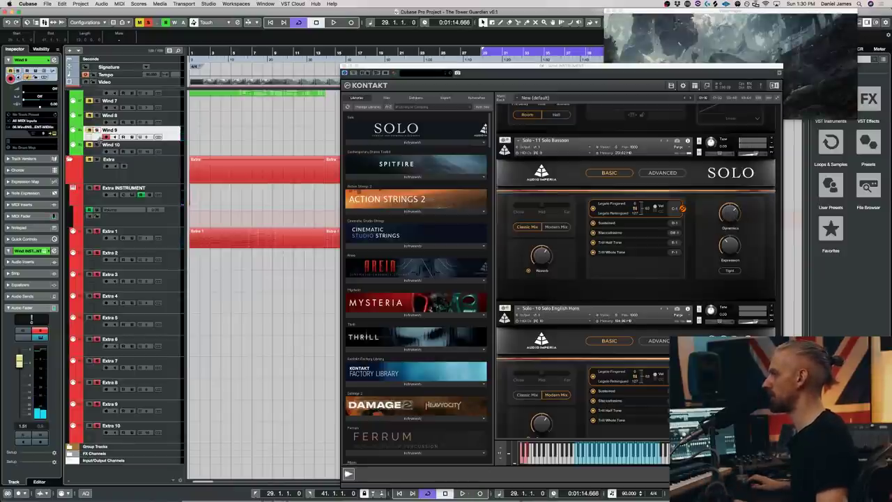
left_click(167, 151)
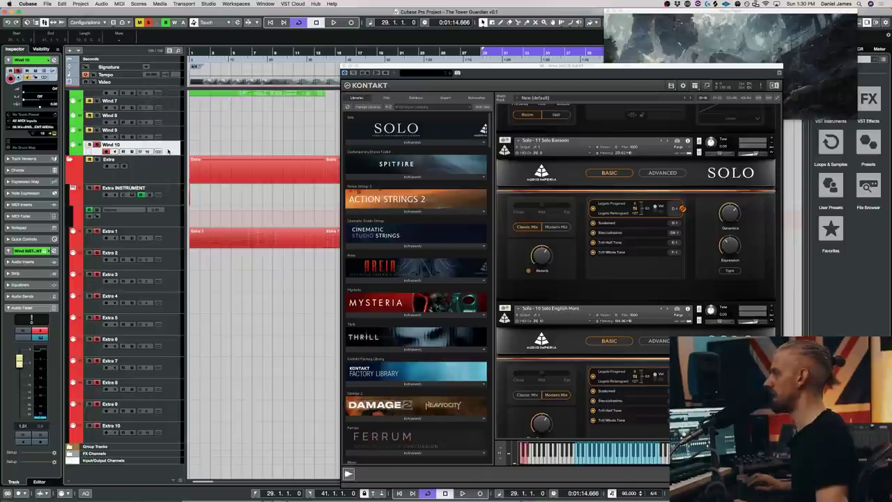
key("space")
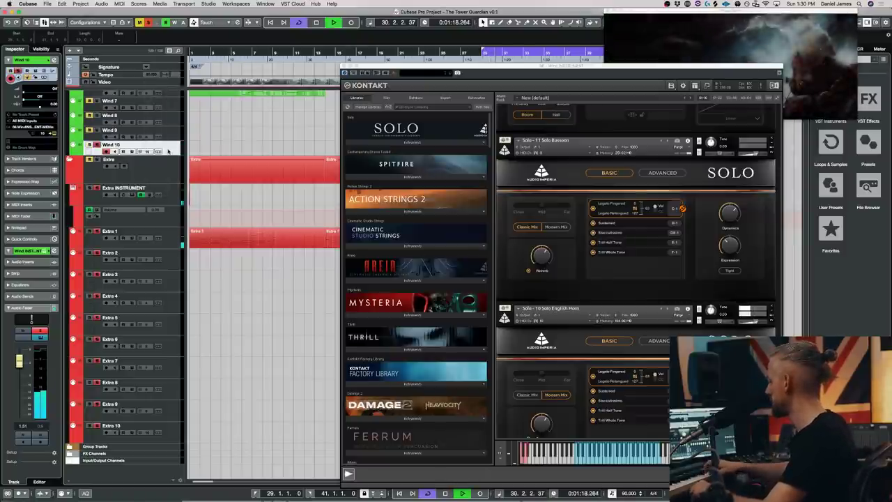
key("space")
Step: Start the loop at bar 7, play briefly from there, and move the Kontakt window clear of the Strings parts
scroll(168, 151, "up", 10)
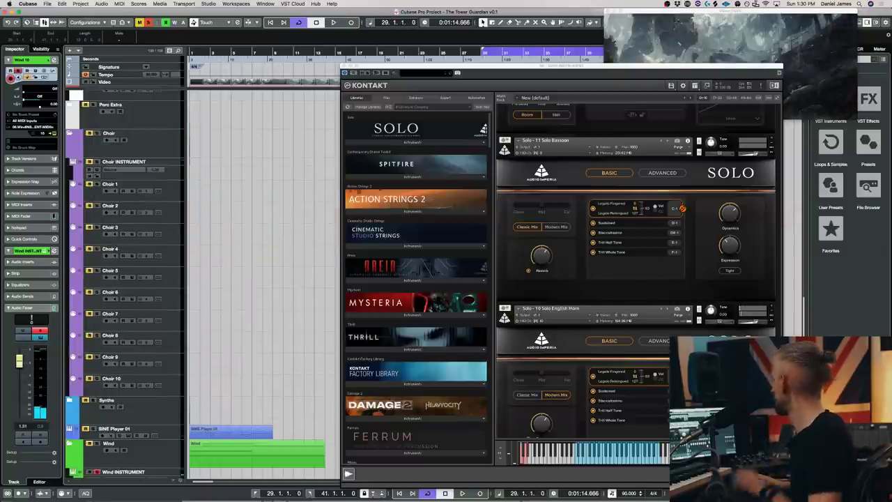
scroll(303, 186, "up", 6)
left_click(192, 52, "super")
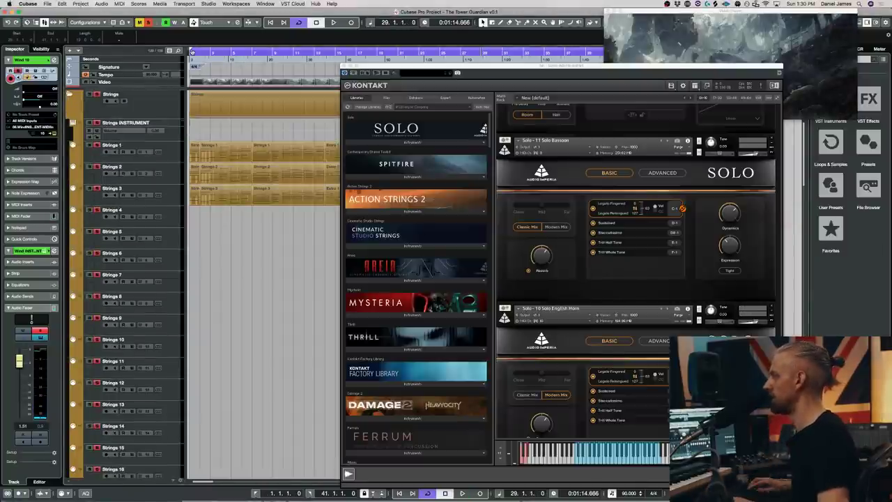
left_click(254, 52)
key("space")
left_click_drag(558, 66, 640, 205)
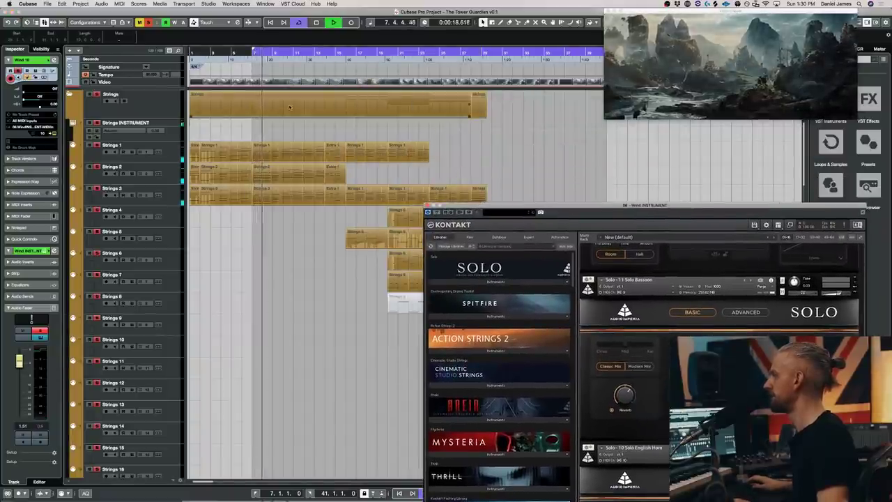
key("space")
Step: Set the loop start to bar 1 and play the project from the beginning twice, improvising live with the Solo English Horn
left_click(202, 59)
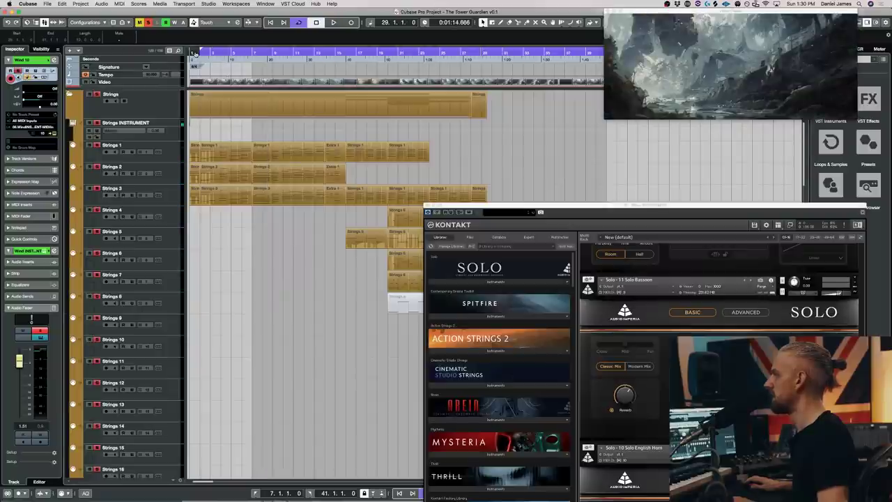
left_click(190, 51)
key("space")
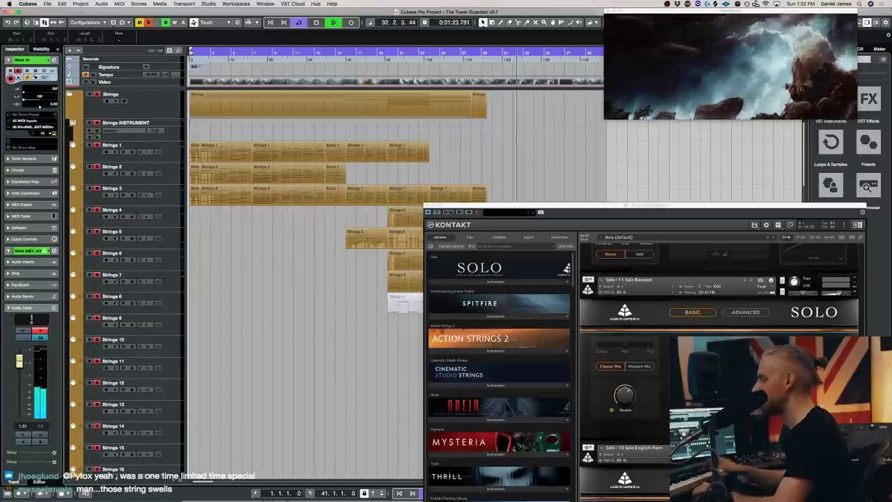
key("space")
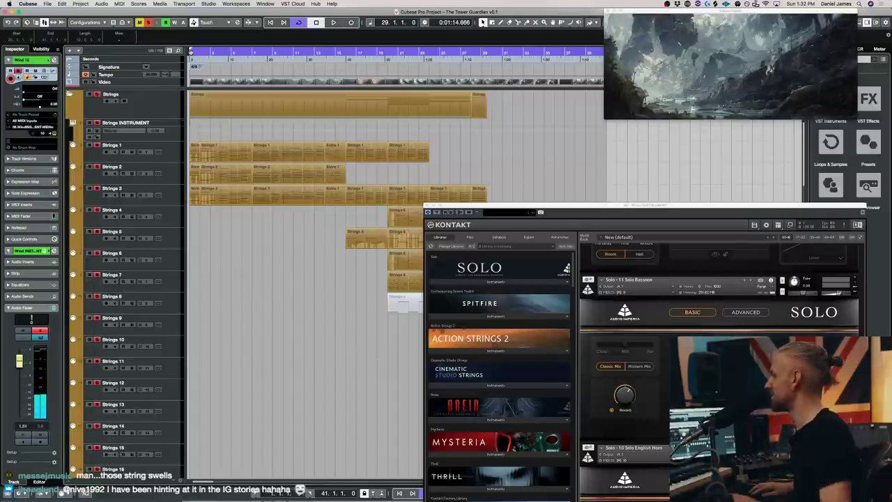
left_click(190, 52)
key("space")
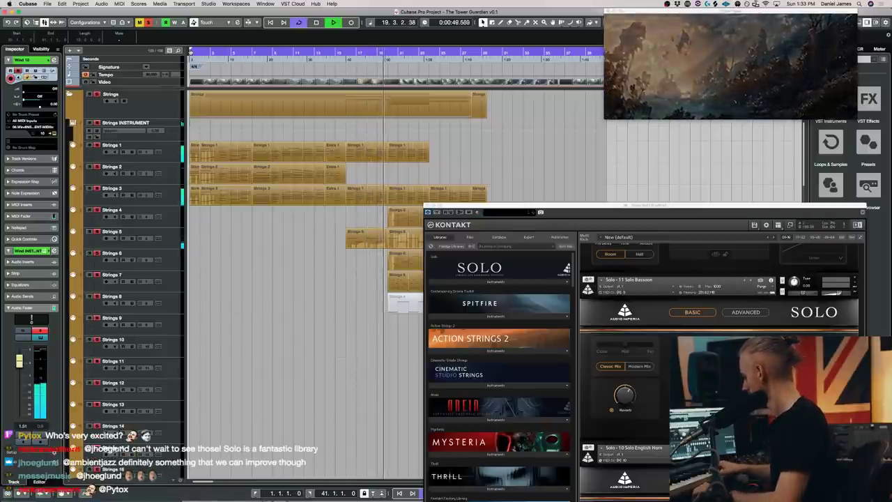
key("KP_3")
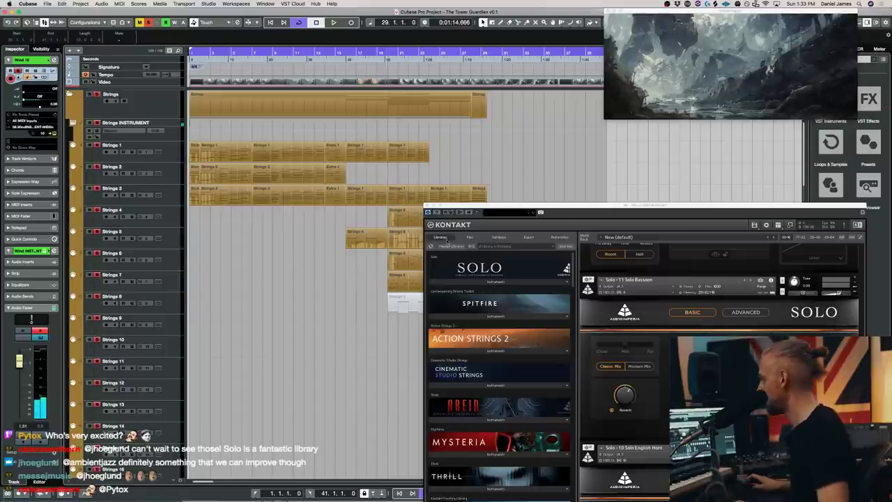
Step: Close the wind Kontakt window, clear all track solos, and enlarge the video player window
scroll(725, 287, "down", 2)
left_click_drag(655, 214, 668, 192)
left_click(442, 189)
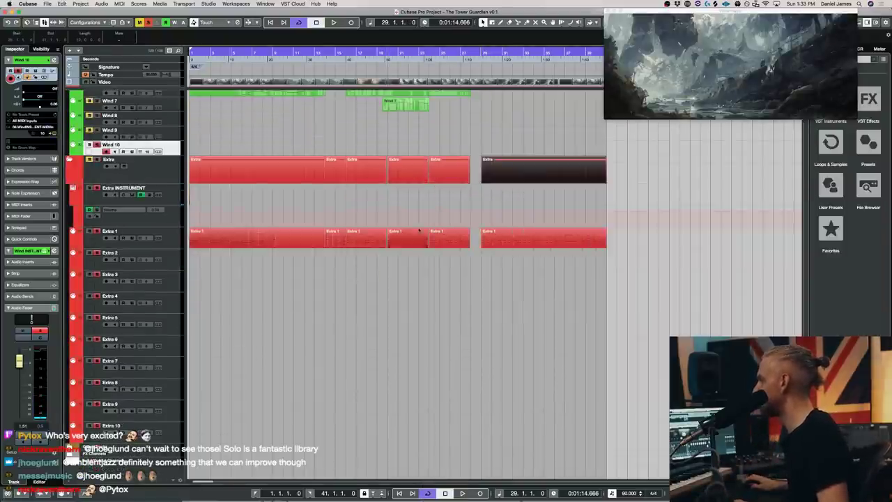
scroll(423, 235, "down", 10)
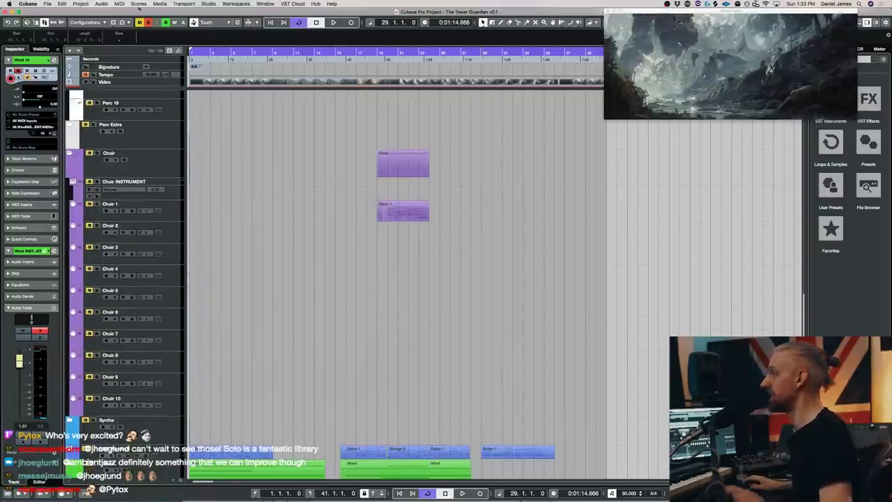
left_click(149, 23)
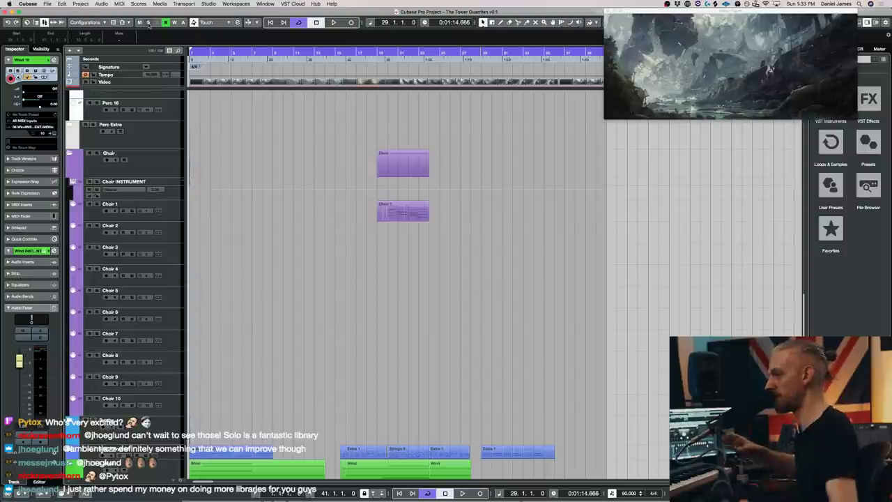
left_click_drag(605, 120, 488, 206)
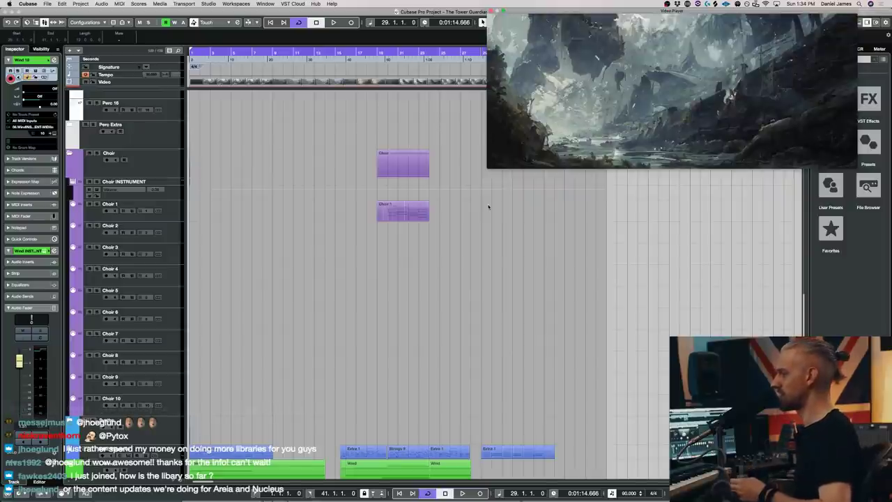
Step: Load Solo Soprano Angelic and Solo Soprano Operatic into the Choir 1 Kontakt rack, audition them, and close the rack
left_click(171, 207)
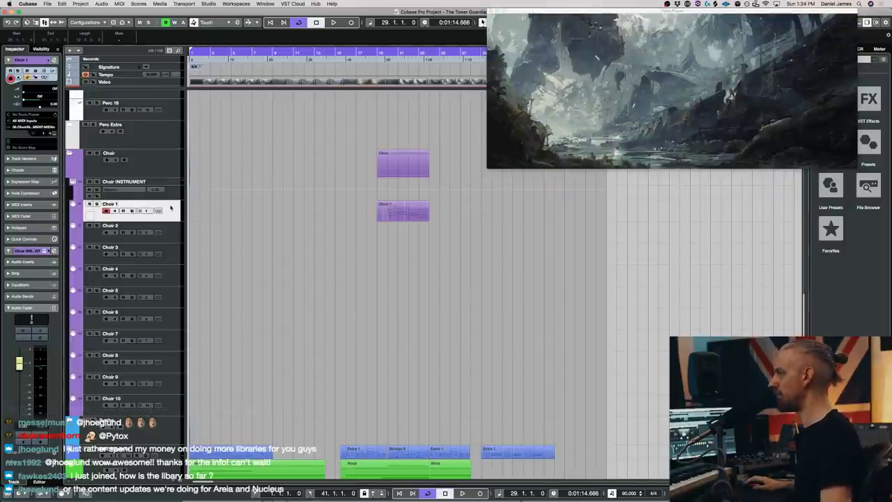
key("ctrl+e")
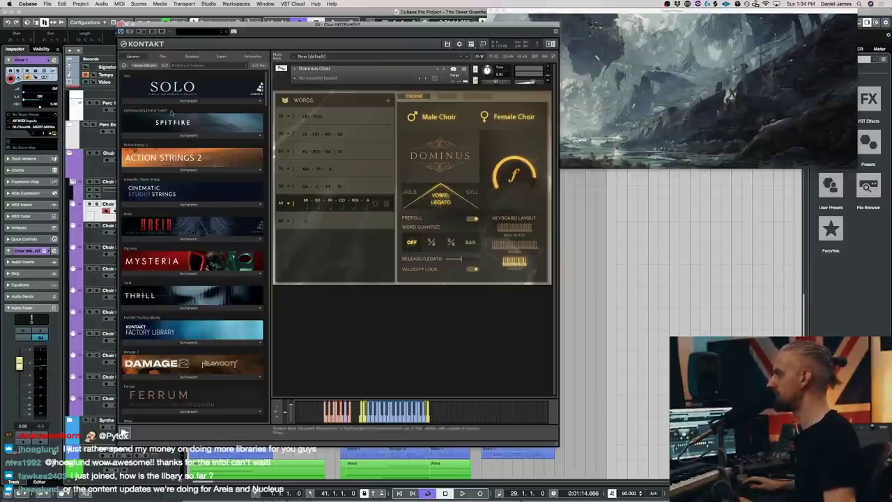
left_click(164, 102)
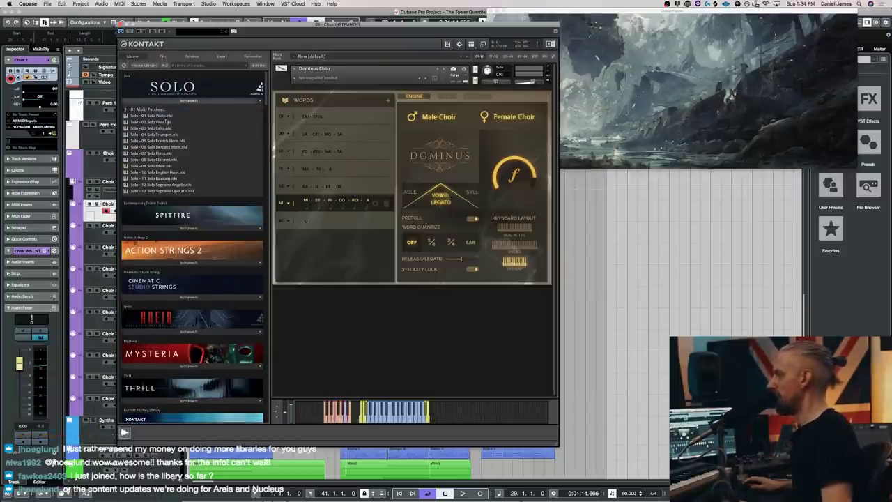
double_click(178, 184)
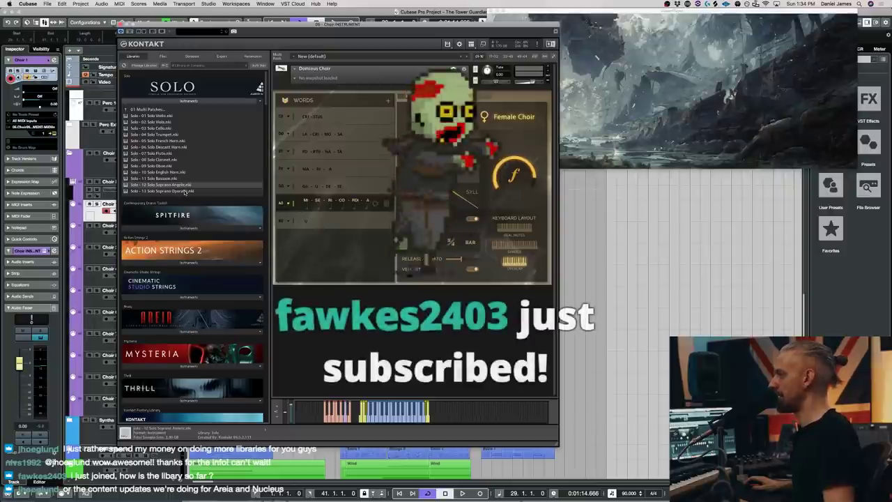
double_click(178, 190)
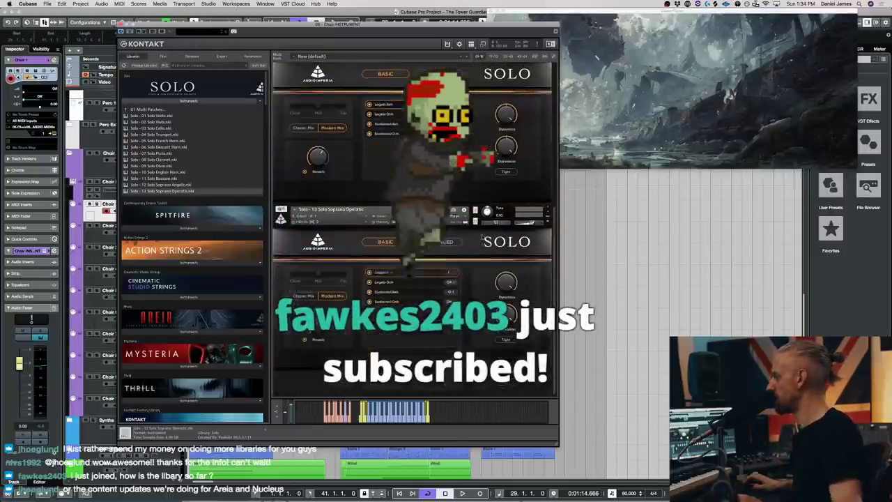
left_click_drag(201, 31, 410, 28)
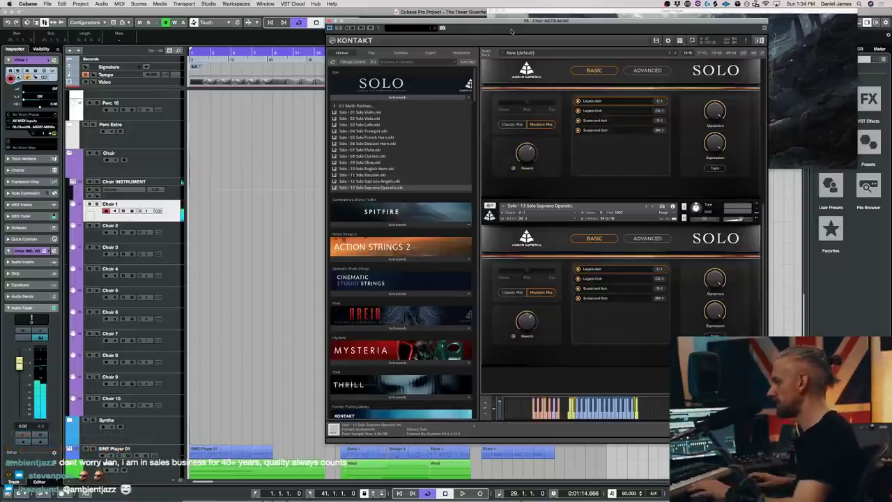
left_click(329, 21)
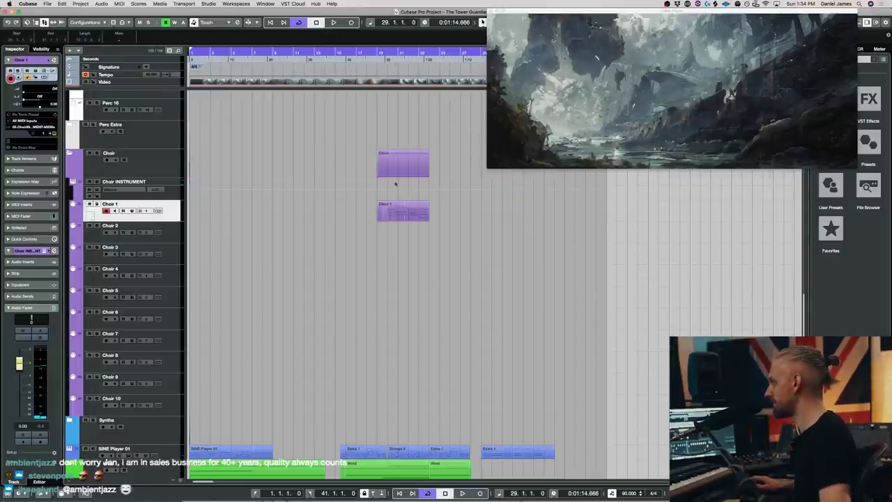
Step: Set the loop range to bars 20 to 24, solo the Choir folder, and start playback
scroll(461, 219, "down", 2)
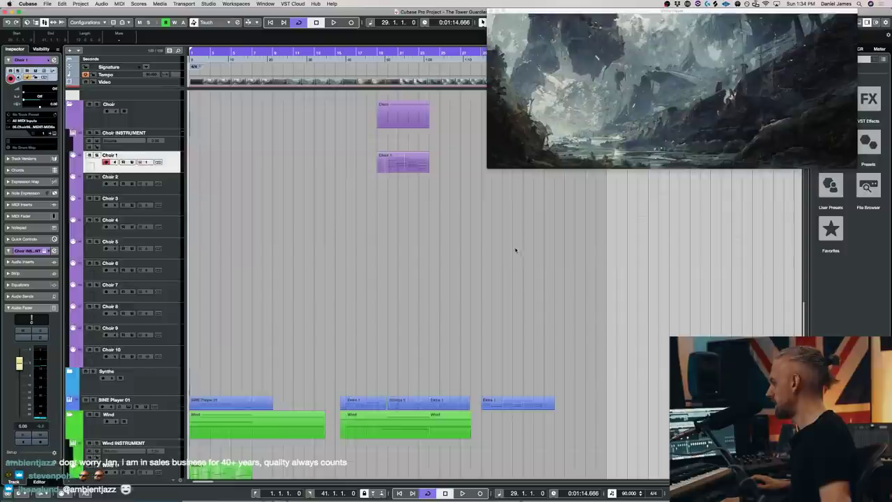
scroll(516, 248, "up", 5)
mouse_move(389, 53)
left_mouse_down()
mouse_move(481, 54)
mouse_move(429, 53)
left_mouse_up()
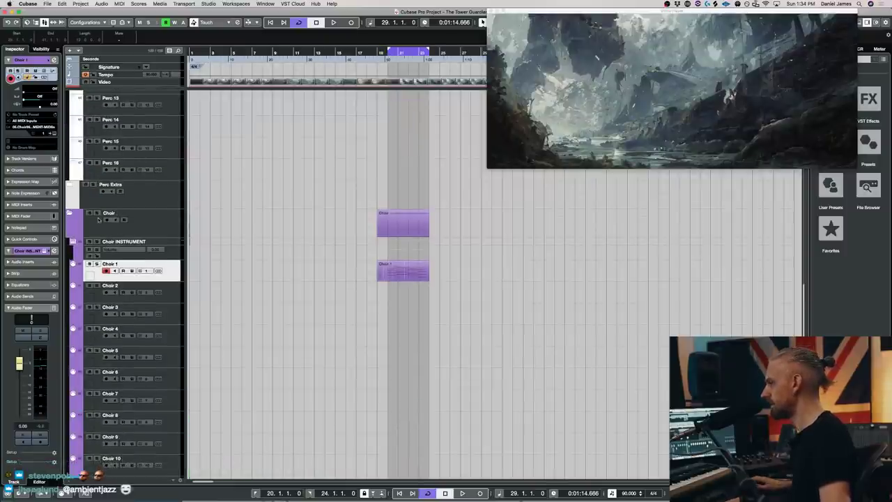
key("space")
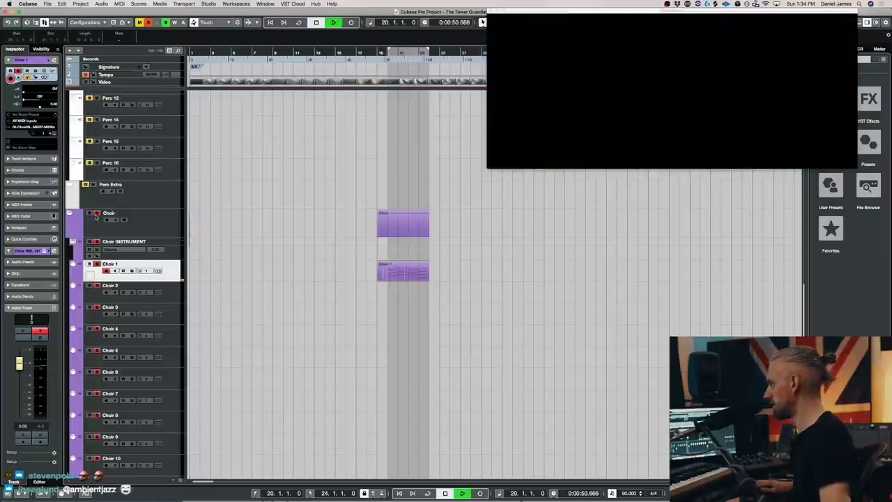
Step: Open the Choir 1 part in the Key Editor, select all its events, and return to the arrangement with playback running
double_click(388, 275)
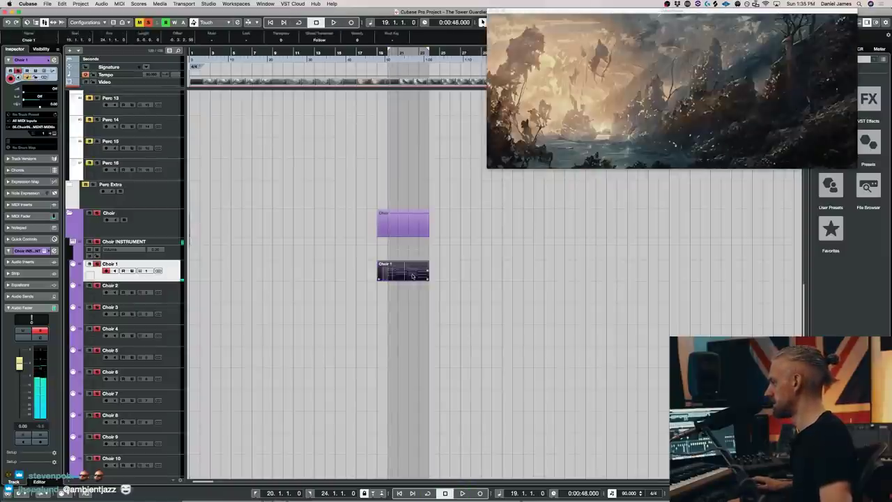
left_click(344, 447)
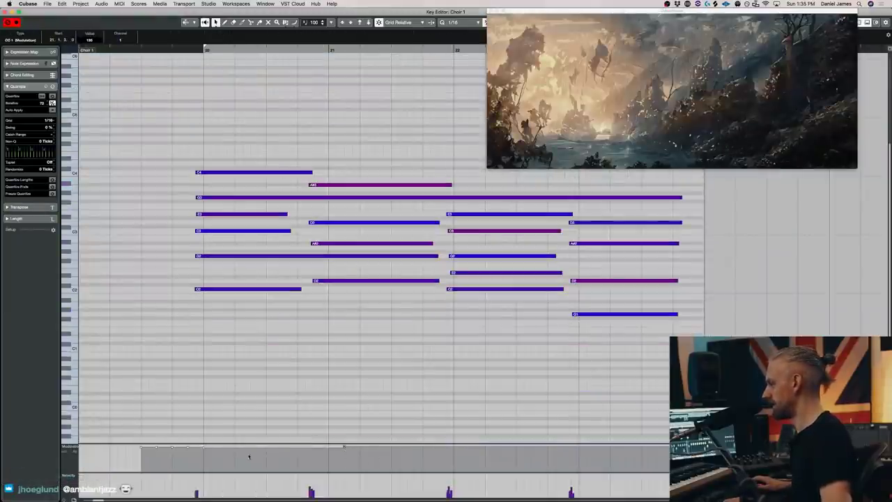
key("super+a")
key("space")
key("Return")
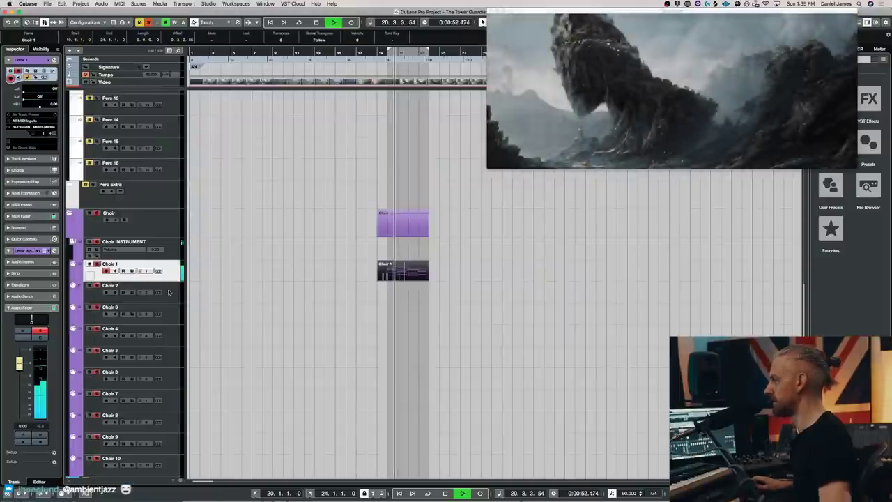
Step: Select the Choir 2 track and improvise a soprano line over the choir with bars 20 to 24 looping
left_click(168, 292)
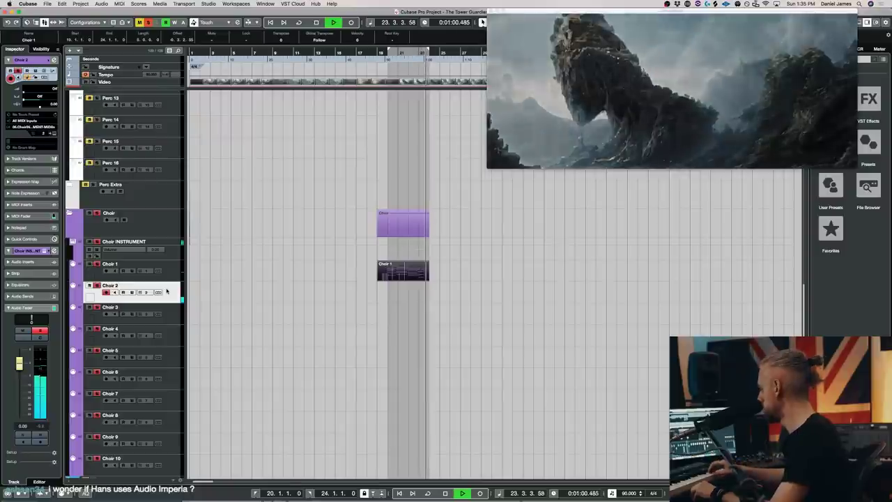
key("space")
key("KP_1")
key("space")
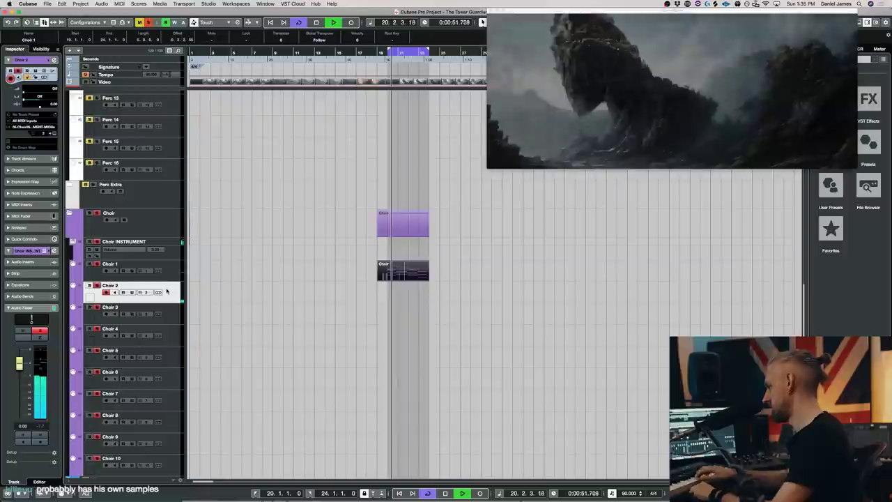
key("Up")
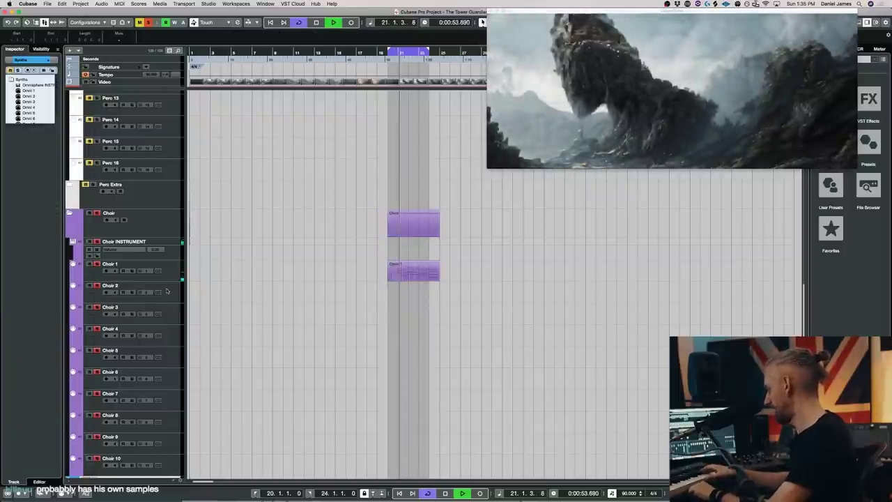
key("space")
Step: Step through the track list around the Choir tracks, ending on the SINE Player 01 track
left_click(168, 291)
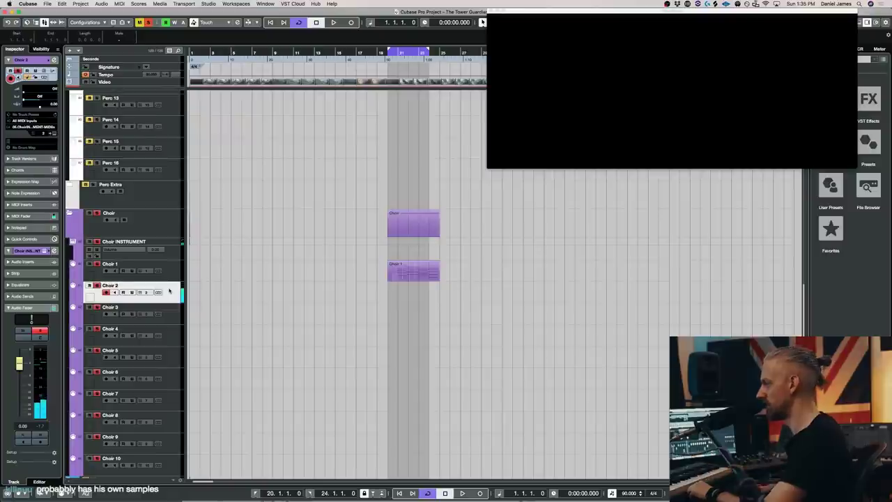
key("Up")
scroll(168, 291, "up", 10)
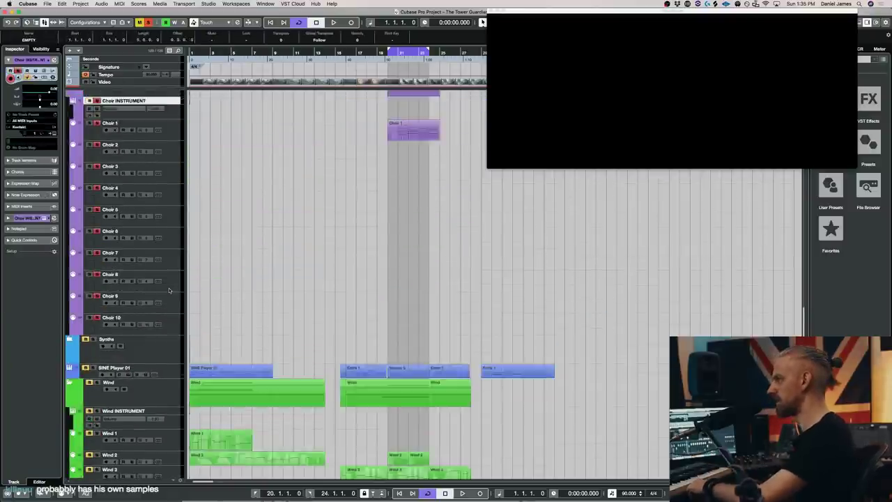
key("Up")
key("Up")
key("Up")
key("Up")
key("Up")
key("Up")
key("Up")
key("Up")
key("Up")
key("Up")
key("Up")
key("Up")
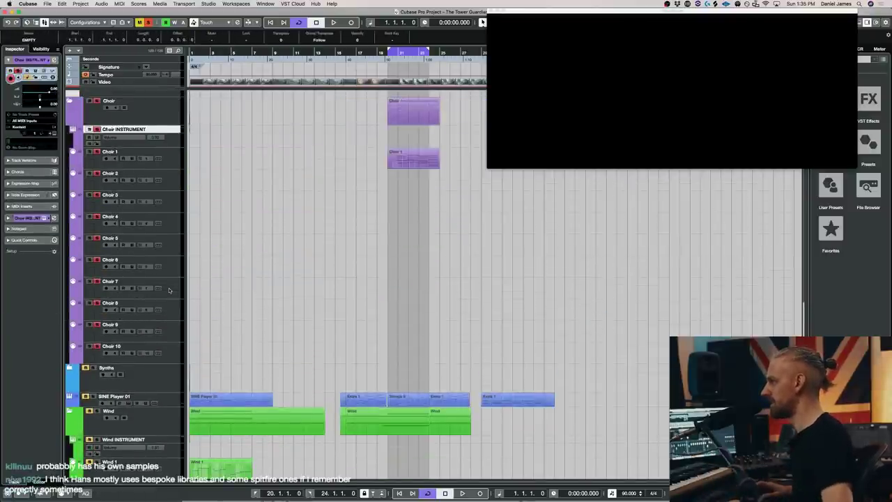
key("Down")
key("Down")
key("Down")
key("Down")
key("Down")
key("Down")
key("Down")
key("Down")
key("Down")
key("Down")
key("Down")
key("Up")
key("Up")
key("Up")
key("Up")
key("Up")
key("Up")
key("Up")
key("Up")
key("Up")
key("Up")
key("Down")
key("Down")
key("Down")
key("Down")
key("Down")
key("Down")
key("Down")
key("Down")
key("Down")
key("Down")
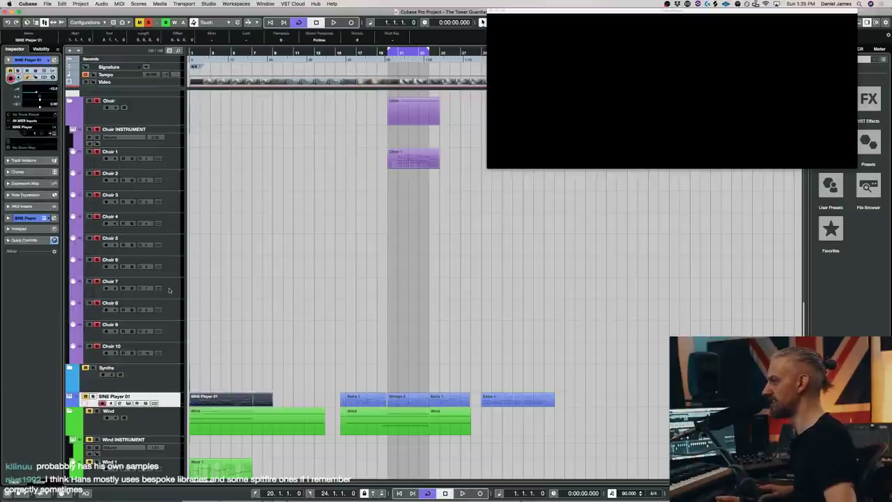
Step: Move the track selection from SINE Player 01 back up to the Choir INSTRUMENT track
key("Up")
key("Up")
key("Up")
key("Up")
key("Up")
key("Up")
key("Up")
key("Up")
key("Up")
key("Up")
key("Up")
key("Up")
key("Down")
key("Down")
key("Down")
key("Down")
key("Down")
key("Down")
key("Down")
key("Down")
key("Down")
key("Down")
key("Down")
key("Down")
key("Down")
key("Down")
key("Down")
key("Down")
key("Down")
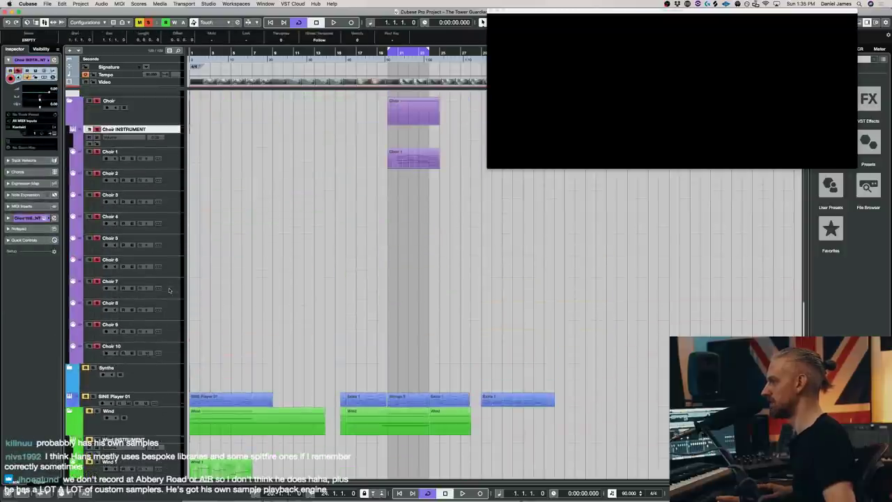
Step: Select the Choir 3 track and improvise a solo line over the choir with bars 20 to 24 looping
left_click(148, 160)
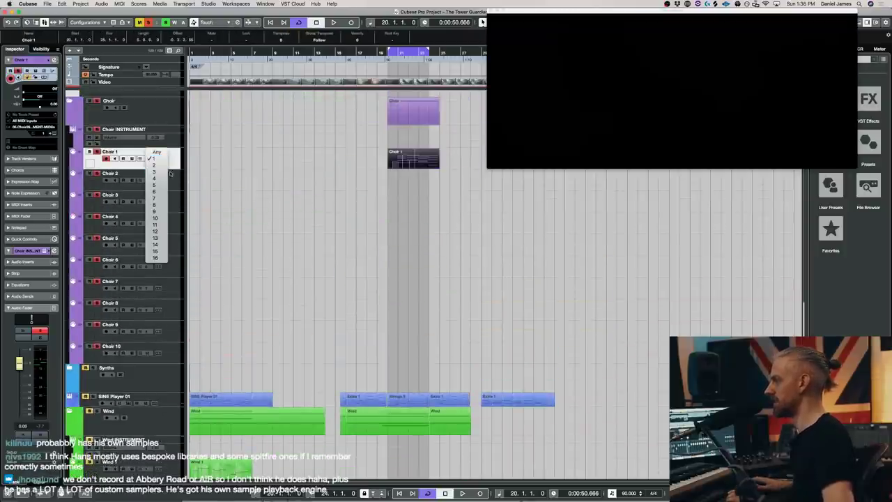
left_click(180, 176)
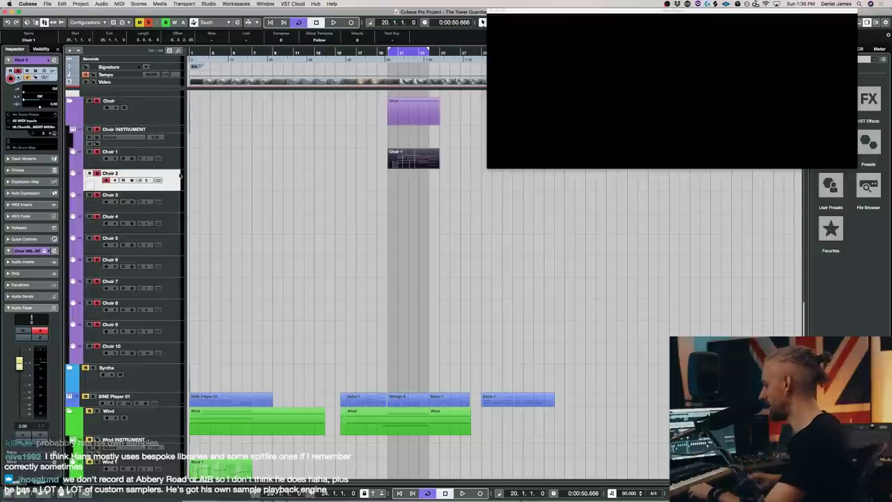
left_click(176, 200)
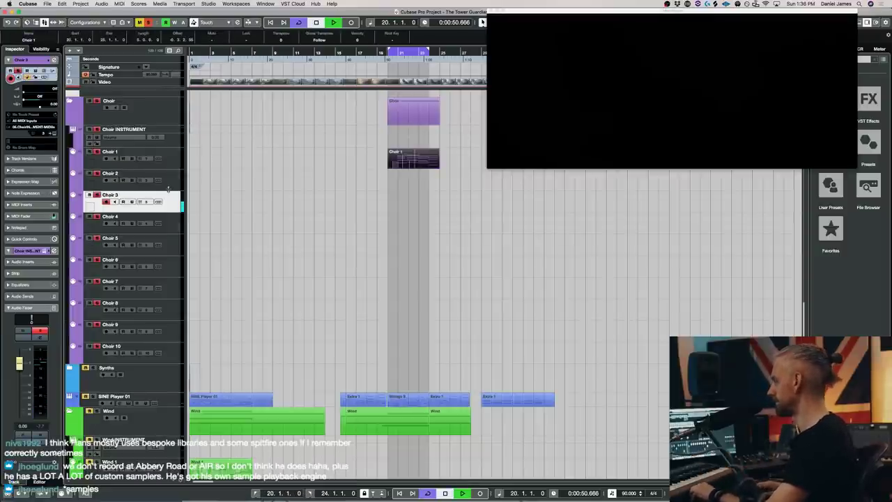
key("space")
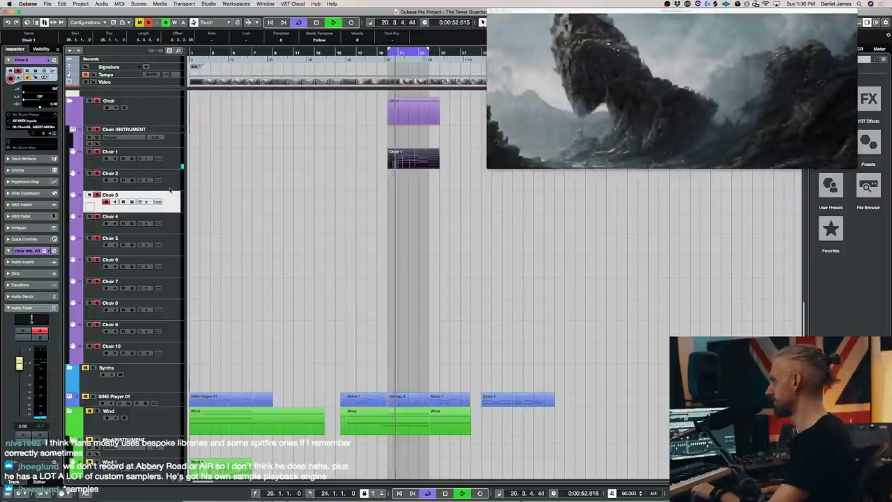
key("space")
key("space")
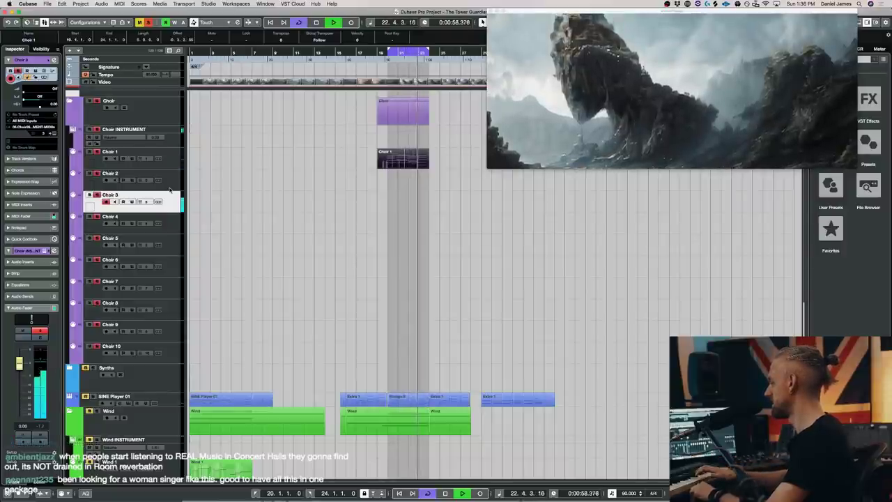
Step: Switch to the Choir 2 track, improvise over the looping choir, and stop playback
key("Up")
key("Up")
key("Up")
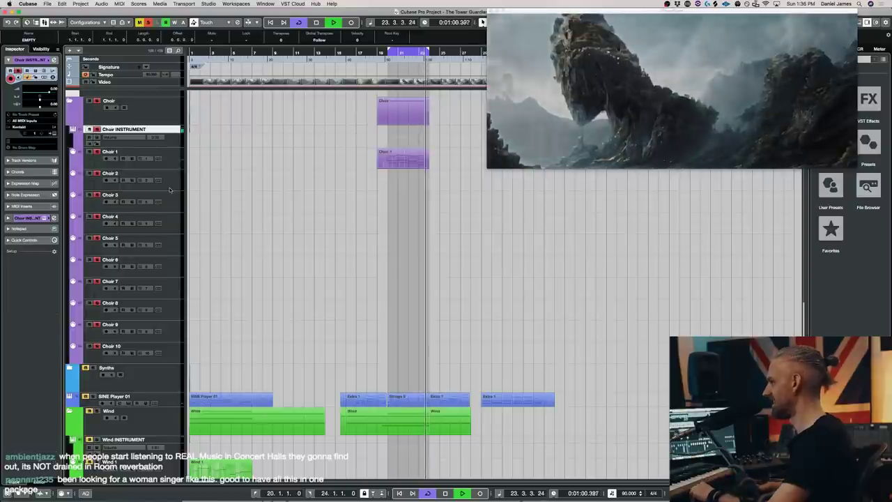
left_click(170, 189)
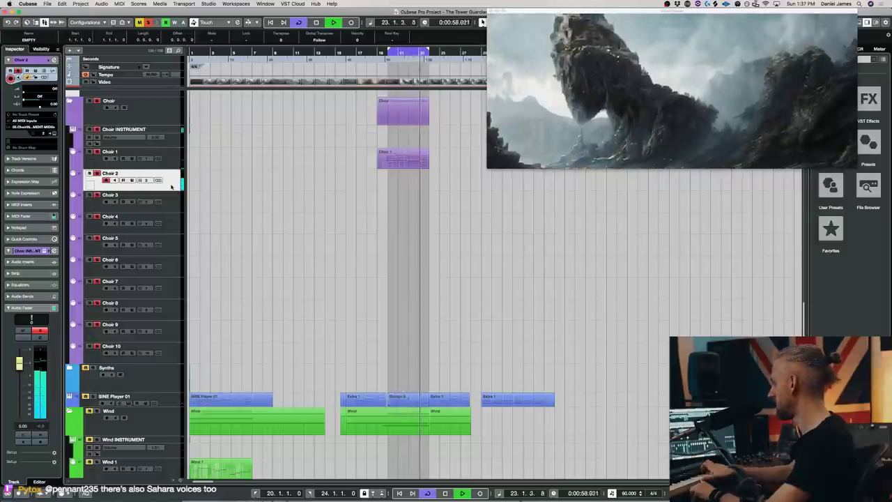
key("space")
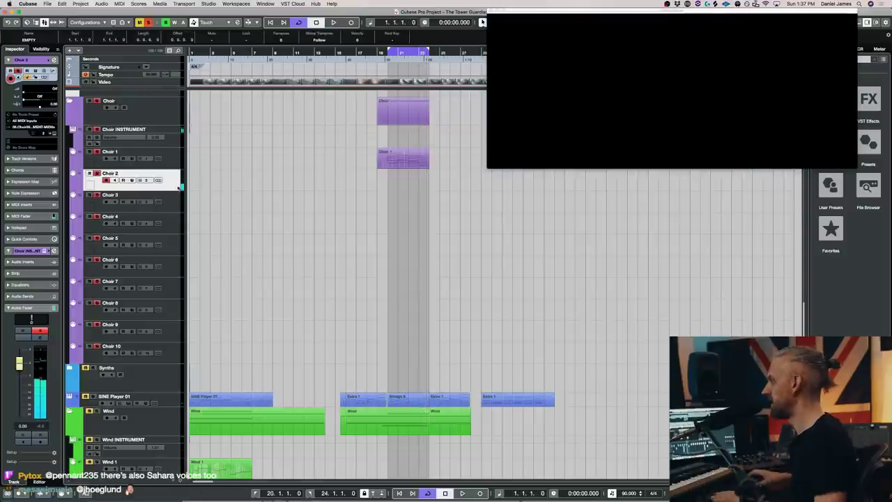
Step: Select the Strings 1, Strings 2 and Strings 3 tracks and solo them alongside the choir
scroll(178, 187, "up", 10)
left_click(173, 155)
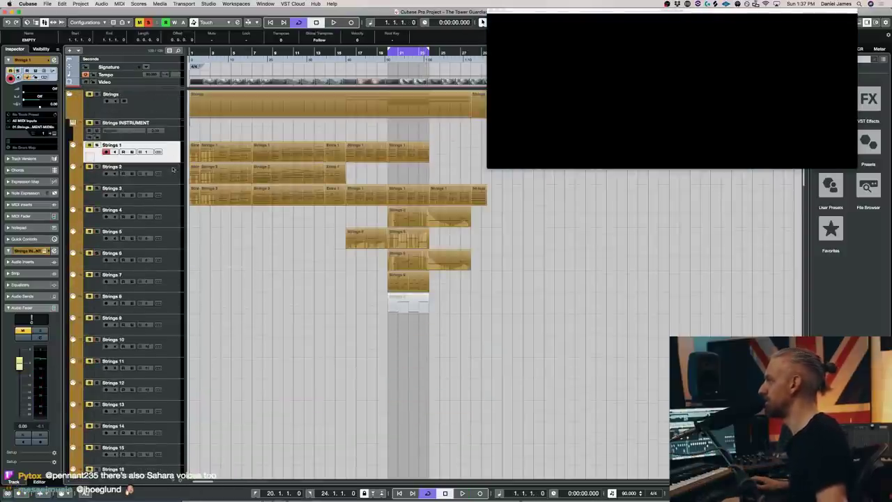
left_click(173, 169, "shift")
left_click(173, 191, "shift")
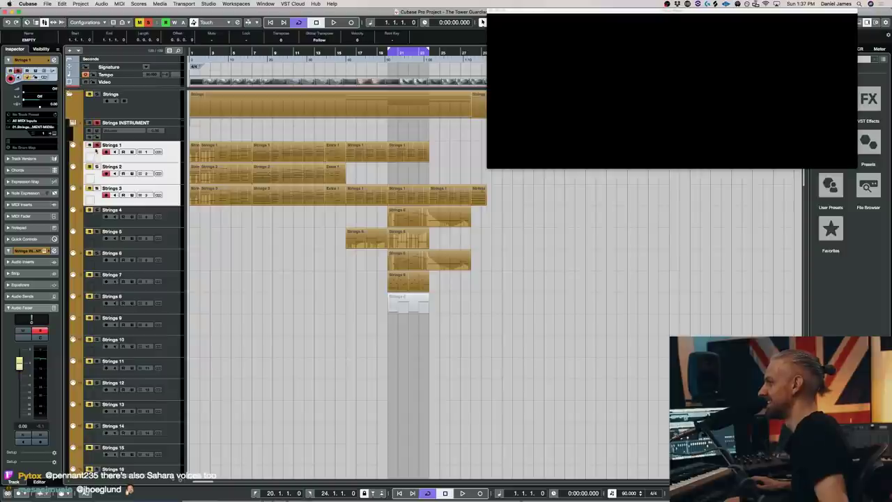
left_click(98, 170)
scroll(265, 252, "down", 15)
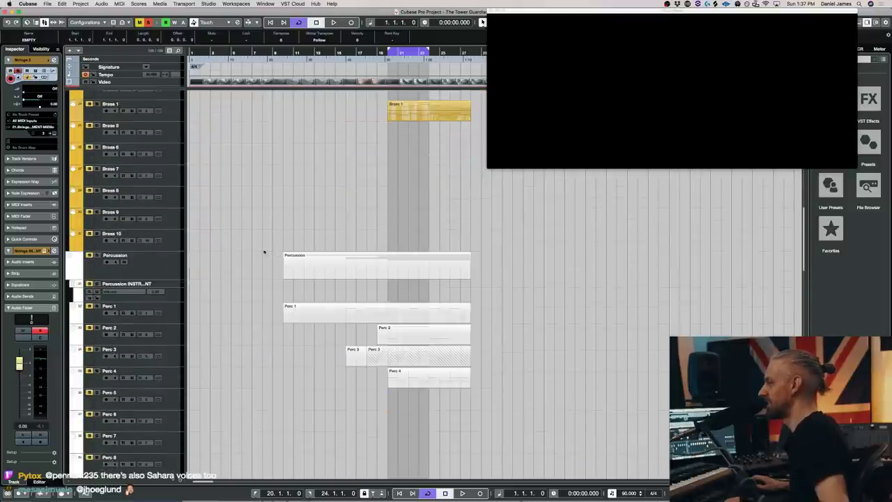
scroll(264, 252, "down", 10)
scroll(193, 368, "down", 5)
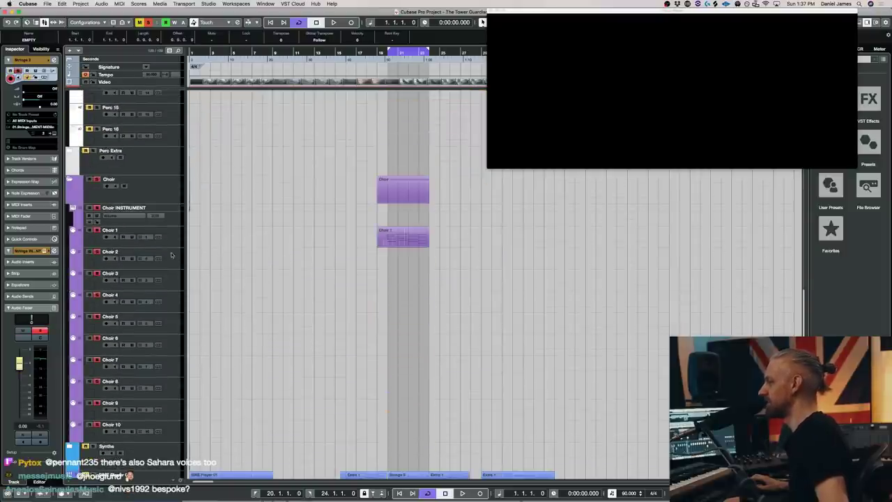
left_click(171, 255)
Step: Select Strings 1, Strings 2 and Strings 3 together with Choir 2 and Choir 3 to play them live as one layer
scroll(209, 279, "up", 20)
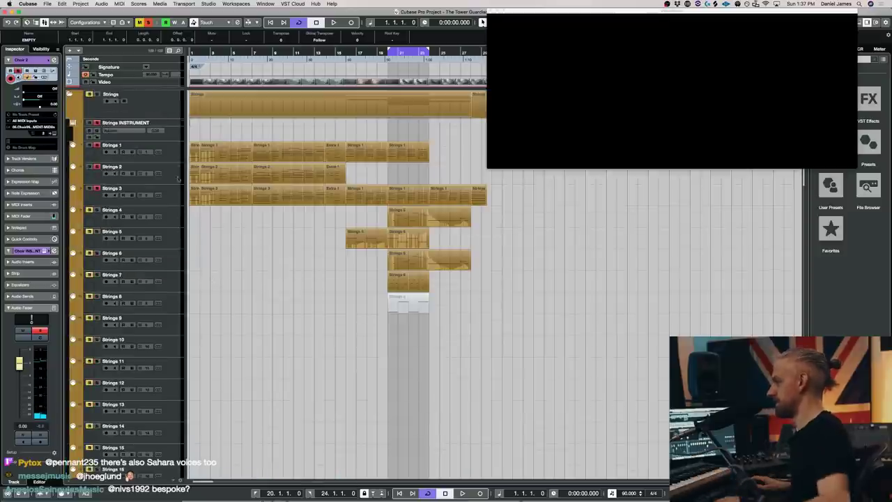
left_click(176, 148)
left_click(176, 174, "shift")
left_click(176, 202, "shift")
scroll(199, 263, "down", 20)
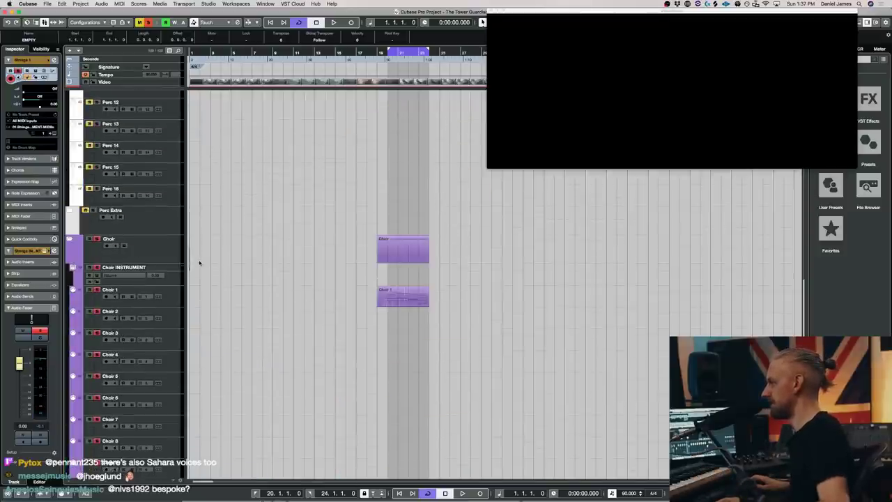
left_click(183, 318)
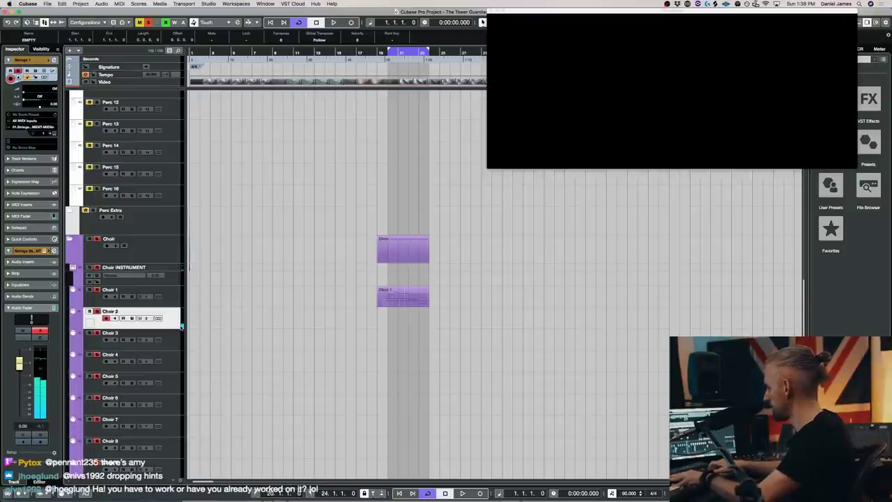
left_click(178, 337, "shift")
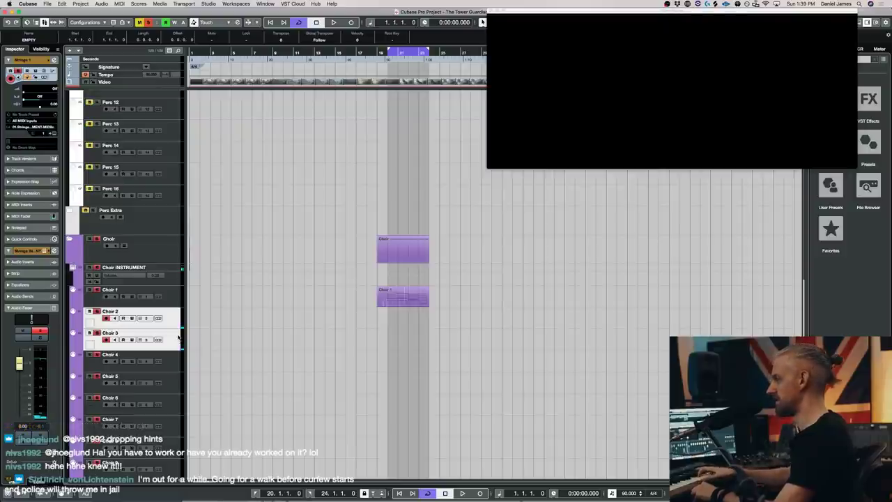
Step: Clear the event selection and deactivate solo on all tracks
scroll(301, 258, "down", 10)
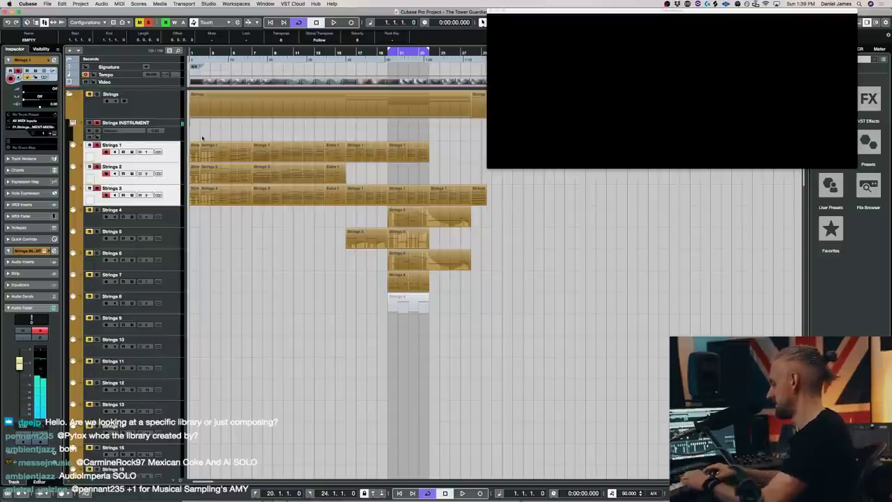
left_click(247, 223)
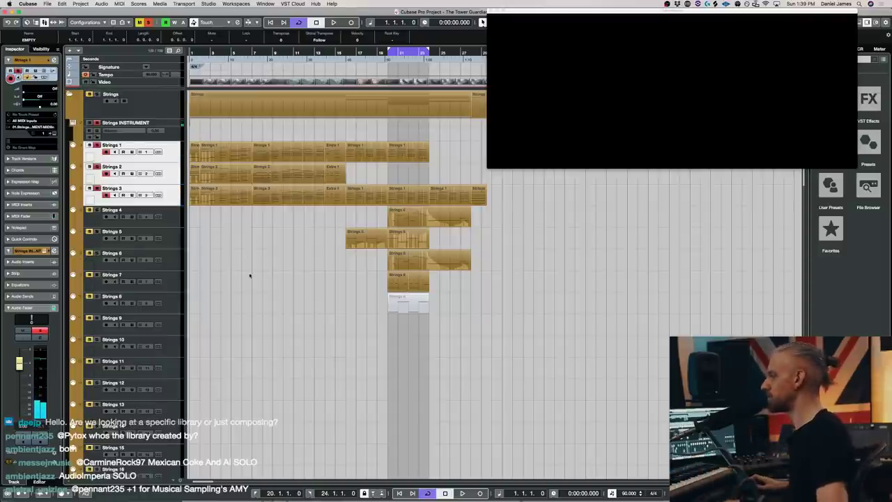
scroll(248, 240, "down", 15)
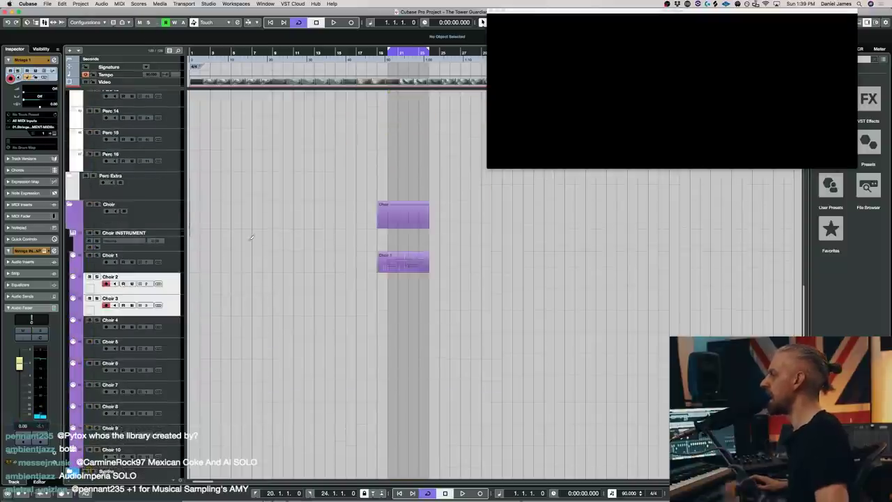
scroll(255, 265, "up", 15)
scroll(237, 262, "down", 12)
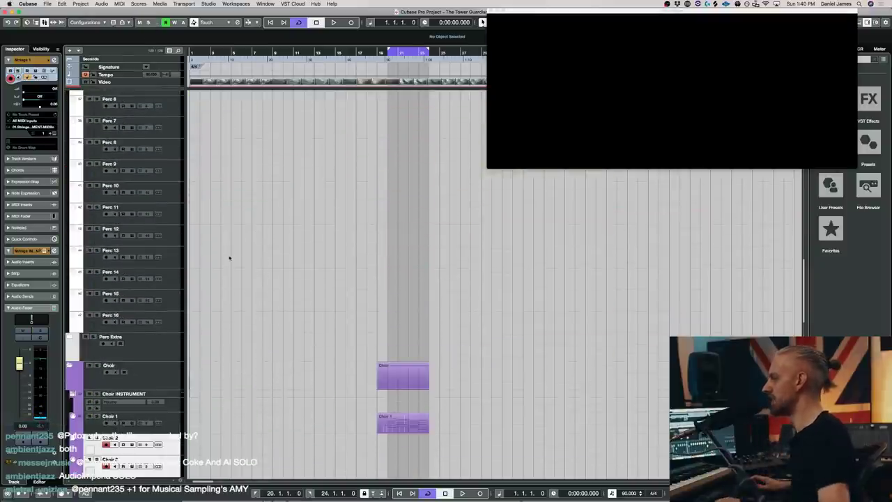
Step: Select the Wind 10 track and review the Solo instruments loaded in the Wind group's Kontakt instance
scroll(214, 271, "up", 2)
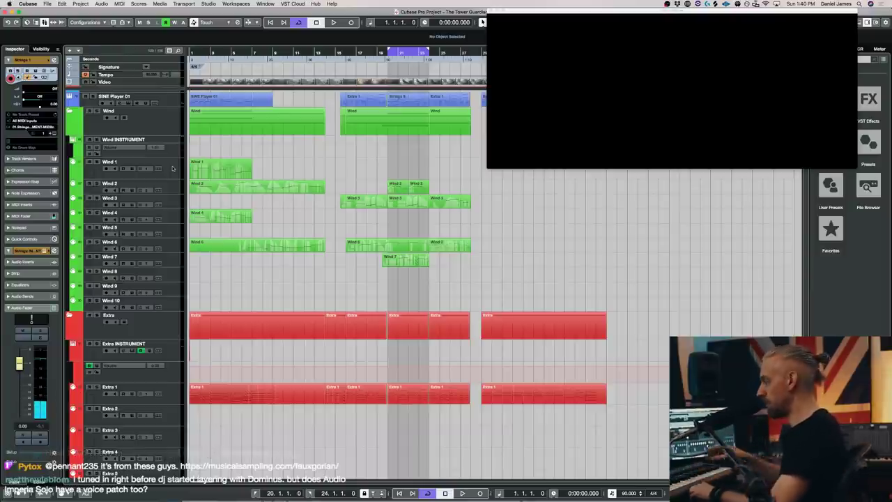
scroll(419, 293, "down", 10)
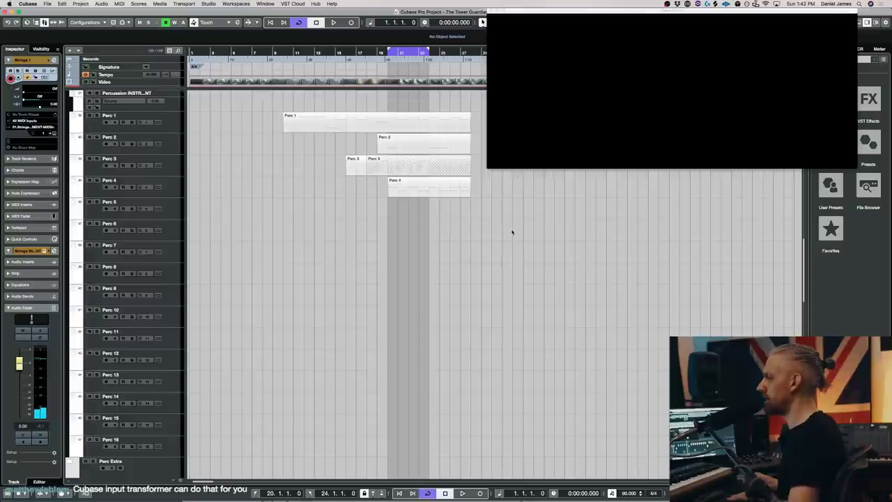
scroll(511, 230, "down", 15)
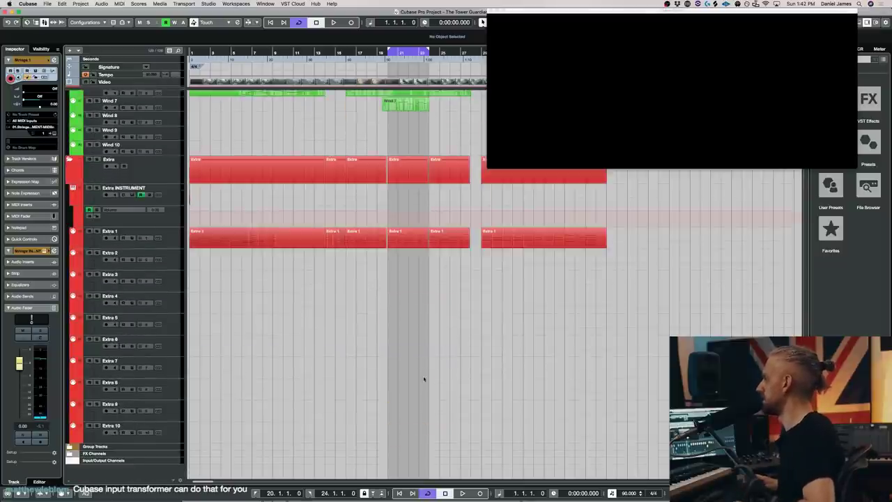
scroll(279, 209, "up", 1)
left_click(173, 154)
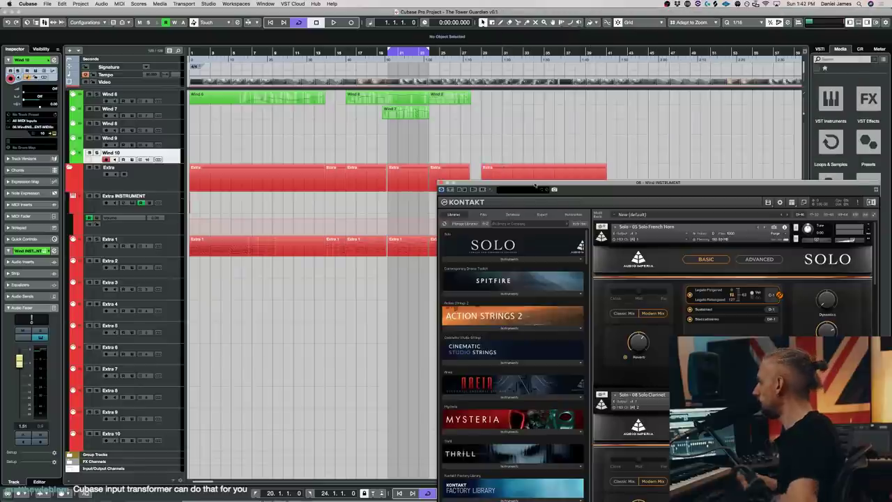
left_click_drag(543, 201, 390, 31)
scroll(583, 210, "down", 5)
scroll(126, 174, "up", 3)
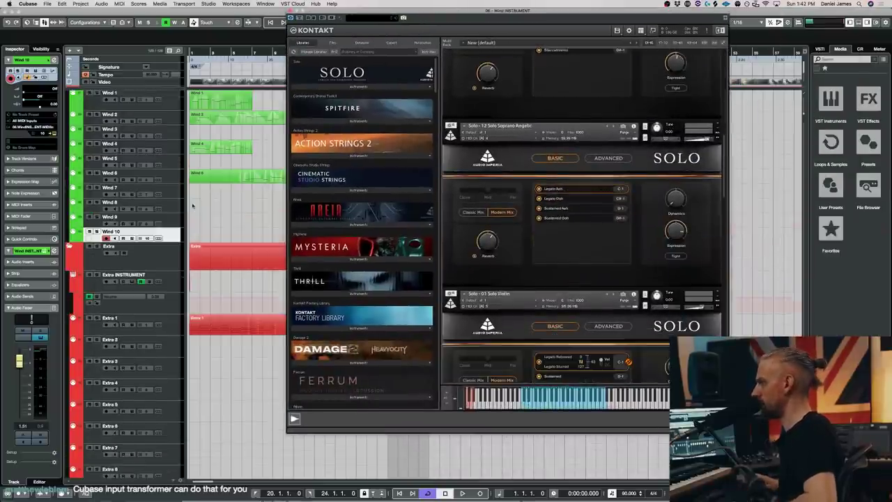
Step: Select the Choir 1 track, review the Solo soprano patches in its Kontakt instance, and close the instrument windows
left_click(289, 11)
left_click(296, 207)
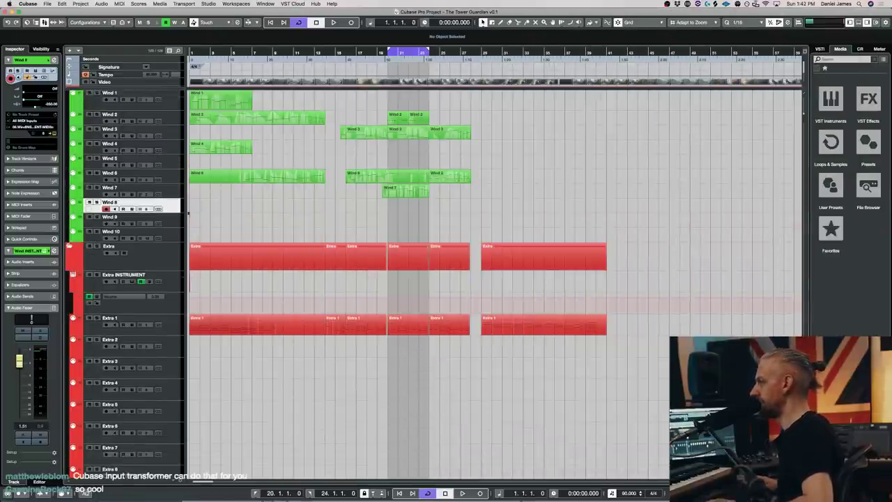
scroll(218, 298, "down", 10)
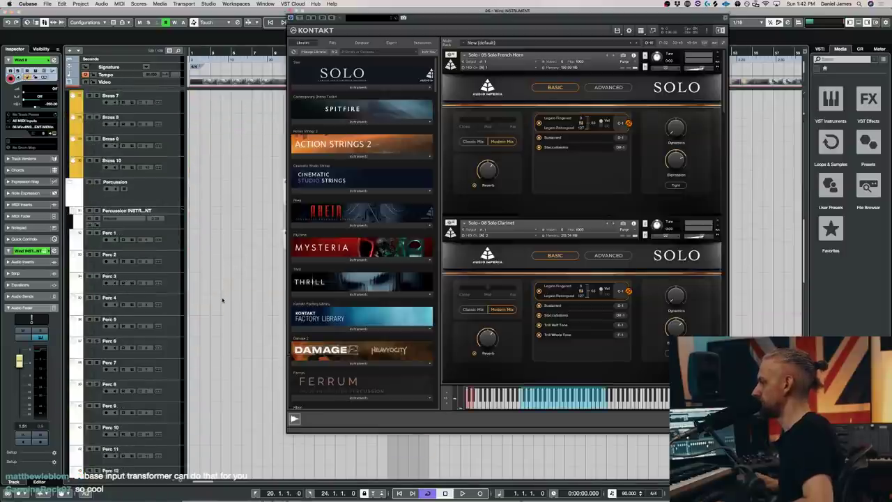
scroll(218, 298, "up", 12)
left_click(167, 139)
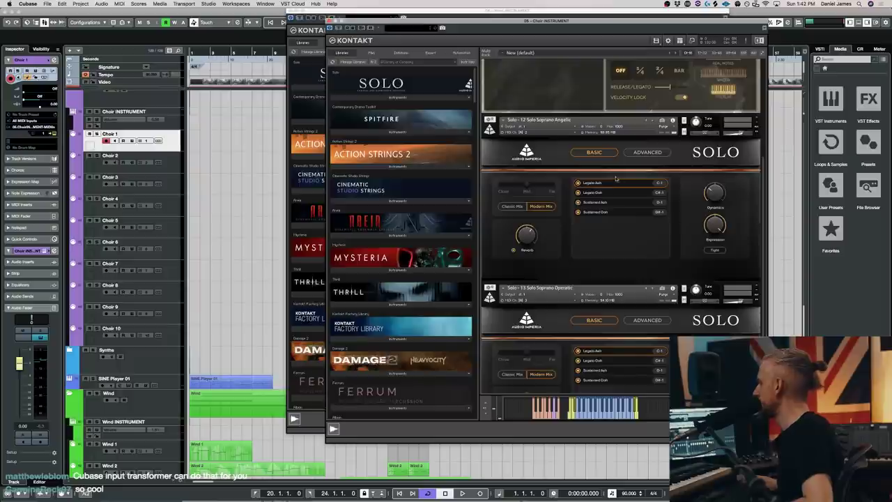
scroll(614, 190, "down", 2)
scroll(613, 190, "down", 2)
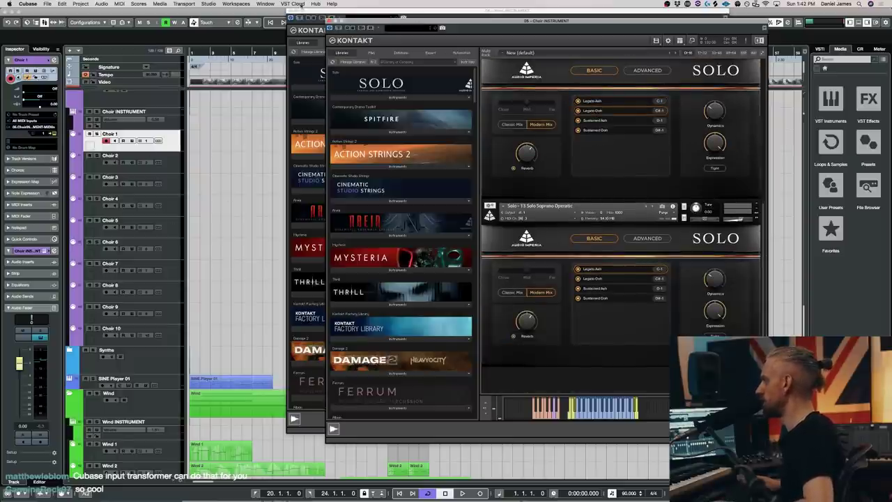
left_click(292, 11)
left_click(334, 21)
Step: View all the project's MIDI events together in the Key Editor, and return to the arrangement with nothing selected
scroll(503, 181, "up", 10)
key("super+a")
key("Return")
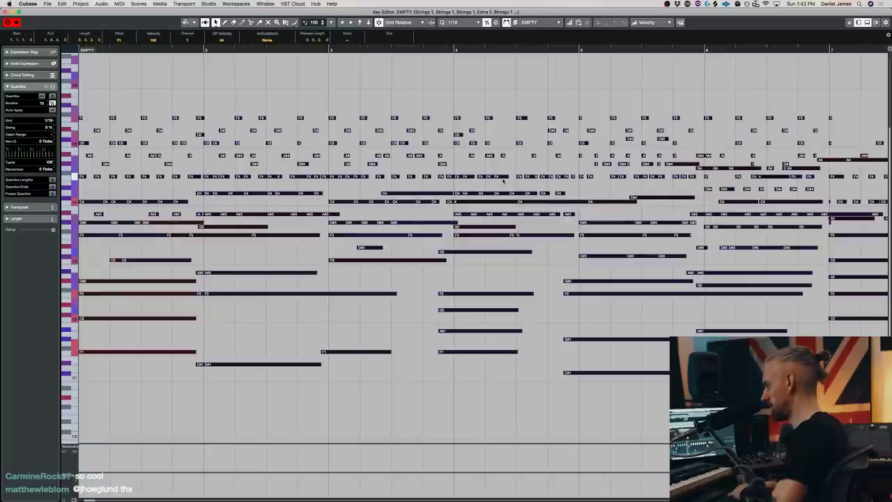
key("super+w")
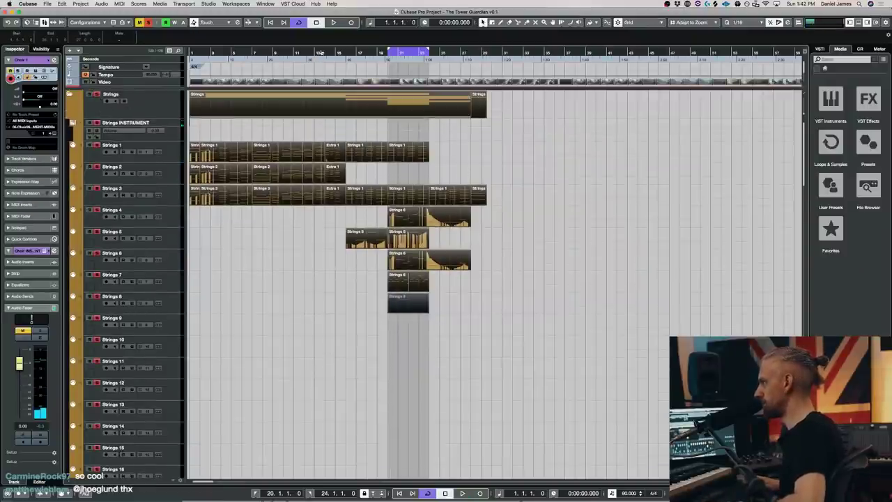
left_click(300, 125)
Step: Play the soloed strings and set the left locator to bar 1
key("space")
scroll(279, 209, "down", 3)
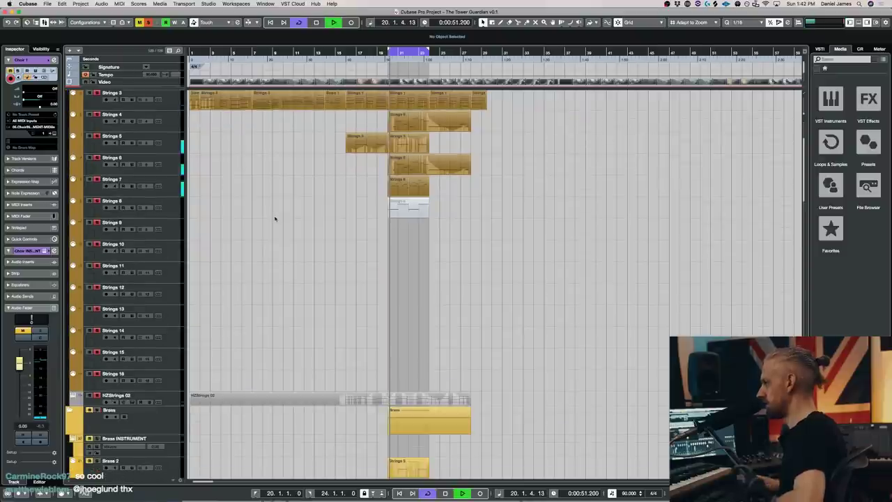
left_click(193, 56, "ctrl")
Step: Solo the Choir 2 track, audition it during playback, and turn off cycle mode
scroll(219, 260, "down", 10)
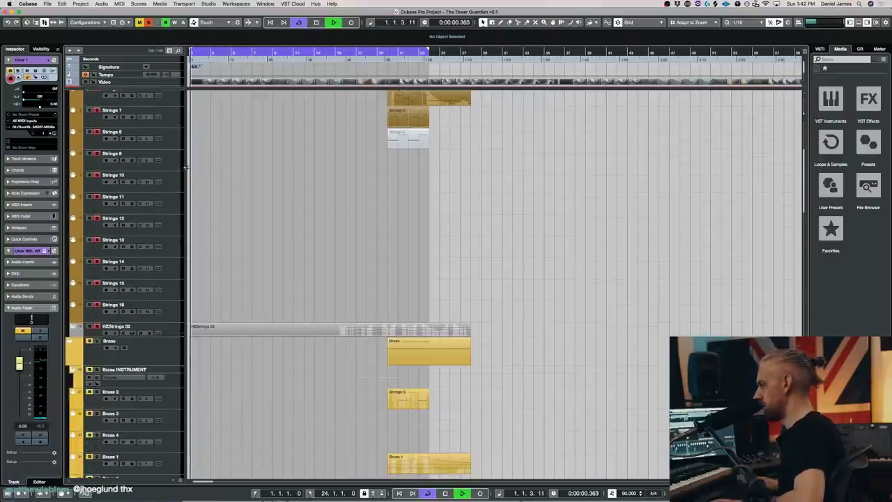
scroll(218, 251, "up", 10)
scroll(202, 202, "down", 15)
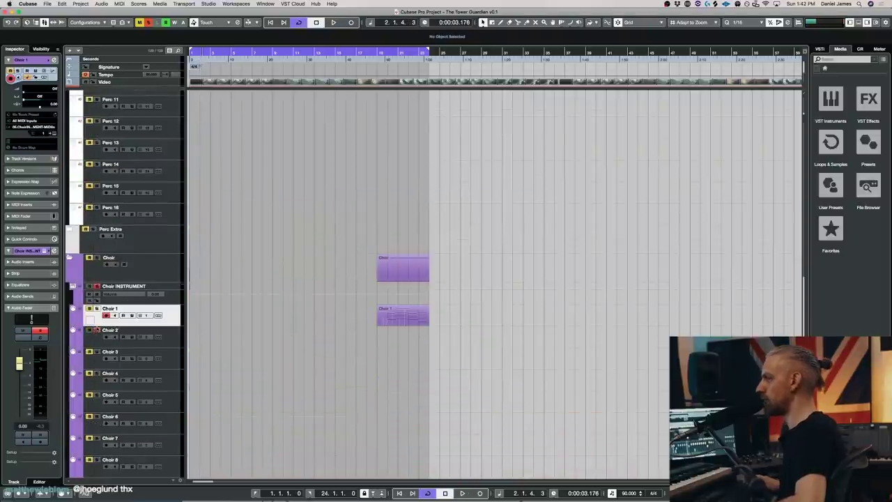
left_click(169, 345)
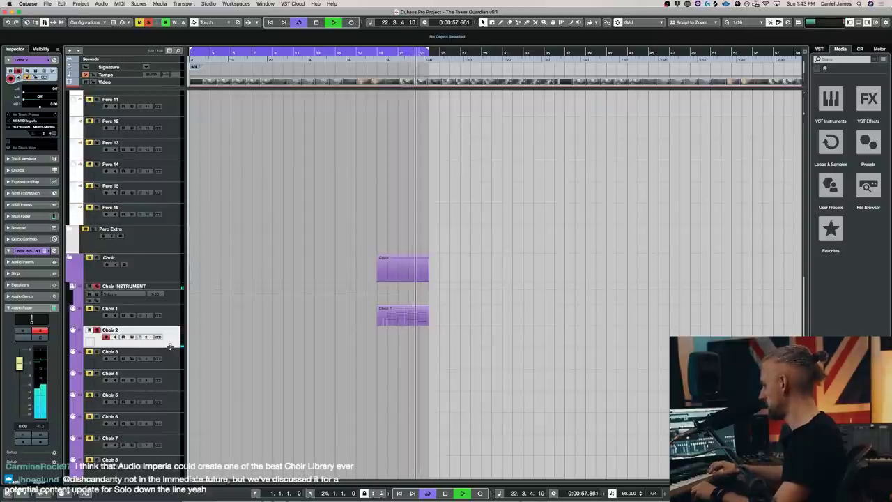
key("KP_Divide")
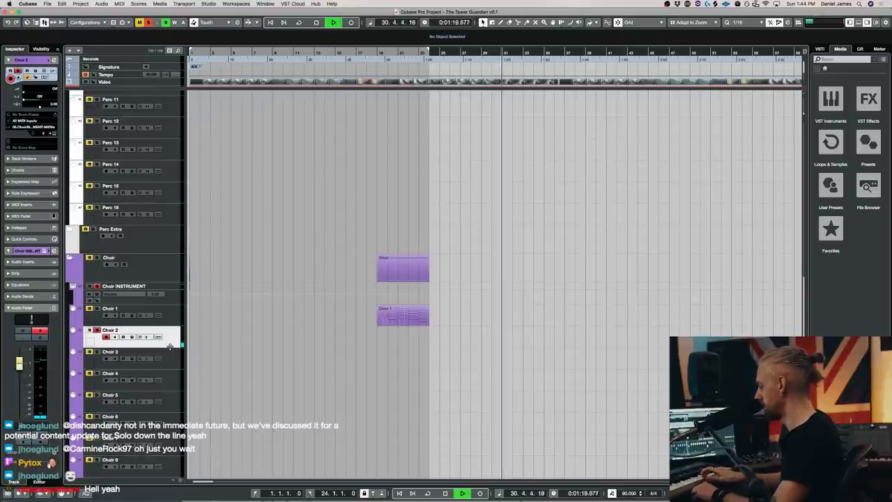
Step: Solo the Extra 1 track, listen to its part, and stop playback
scroll(170, 347, "down", 10)
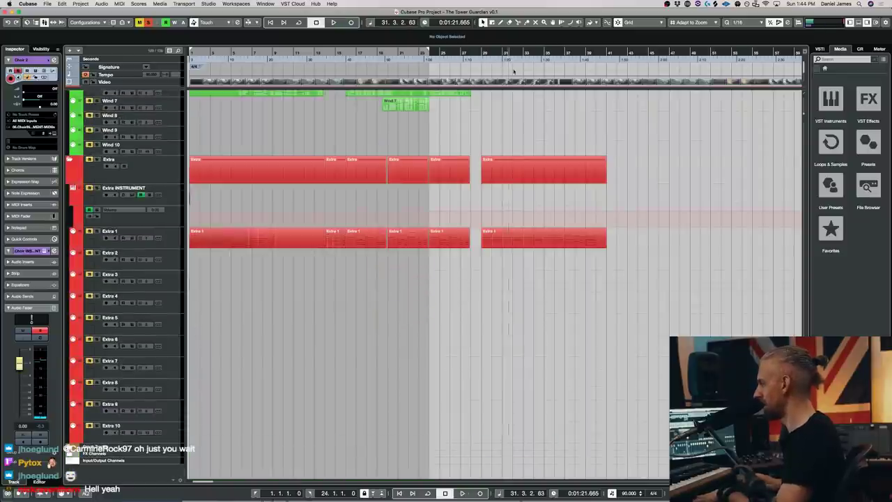
left_click(97, 232)
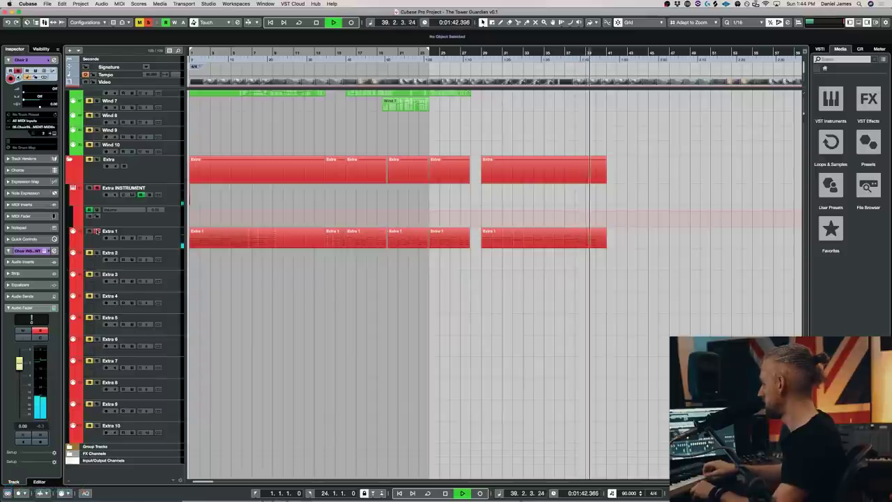
key("Home")
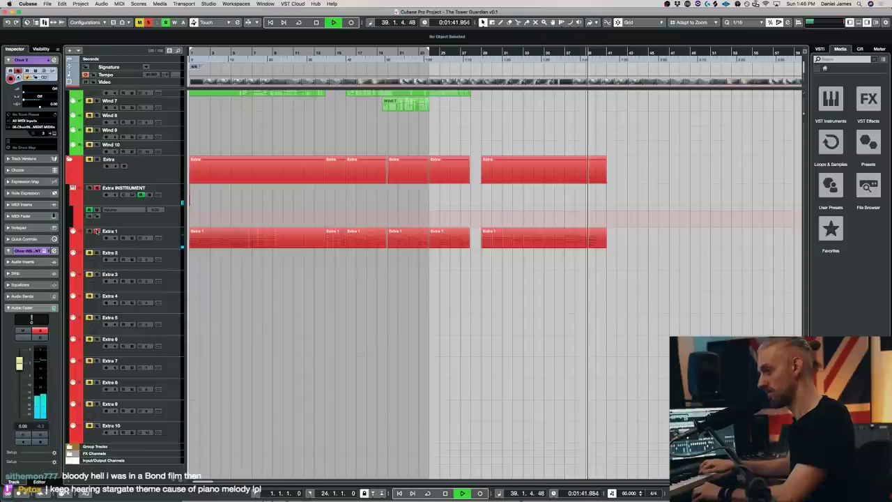
key("space")
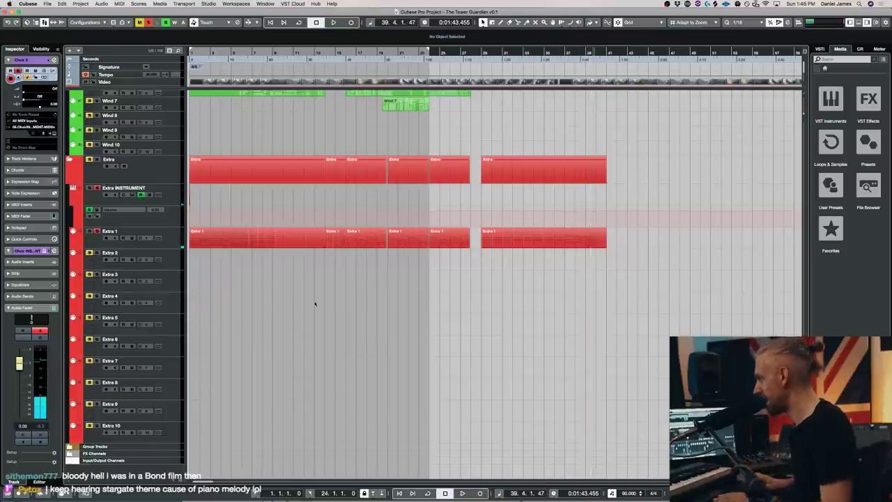
Step: Select the Choir 3 track and choose the Legato Ooh articulation for Solo Soprano Operatic in Kontakt
scroll(315, 303, "up", 8)
scroll(236, 236, "up", 4)
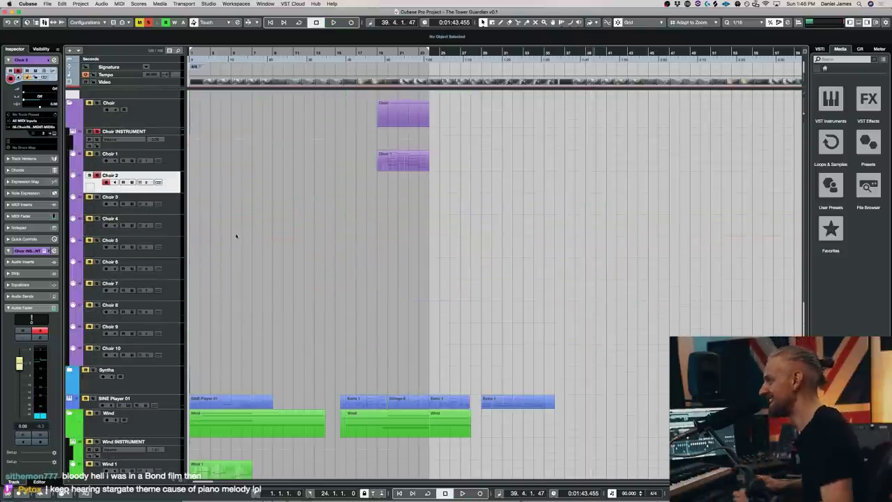
left_click(101, 200)
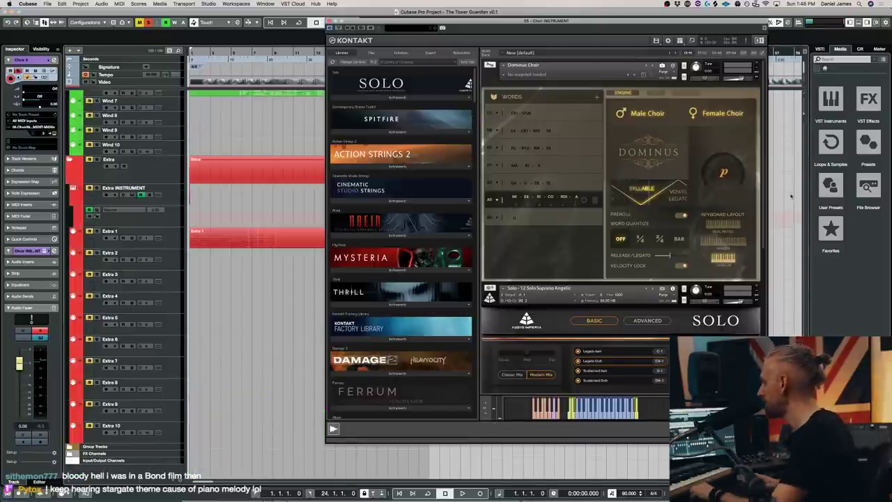
scroll(553, 232, "down", 5)
left_click(590, 279)
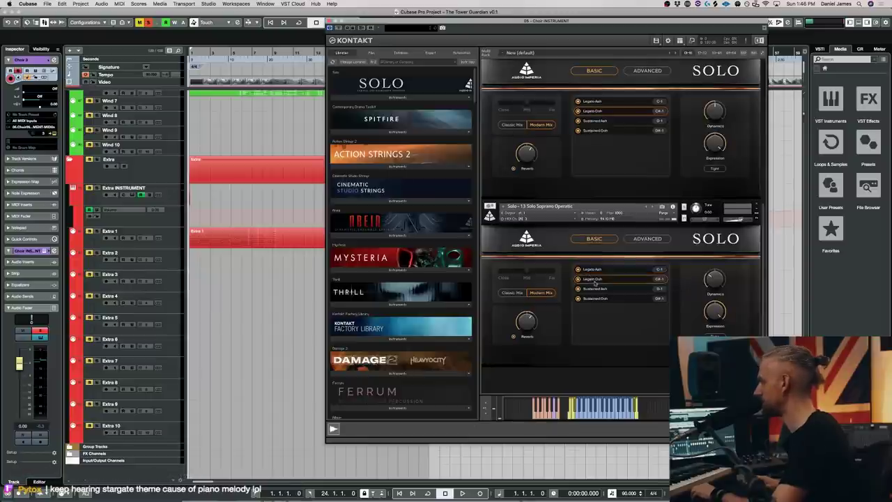
Step: Clear all track solos and briefly play the project from the start
left_click(265, 353)
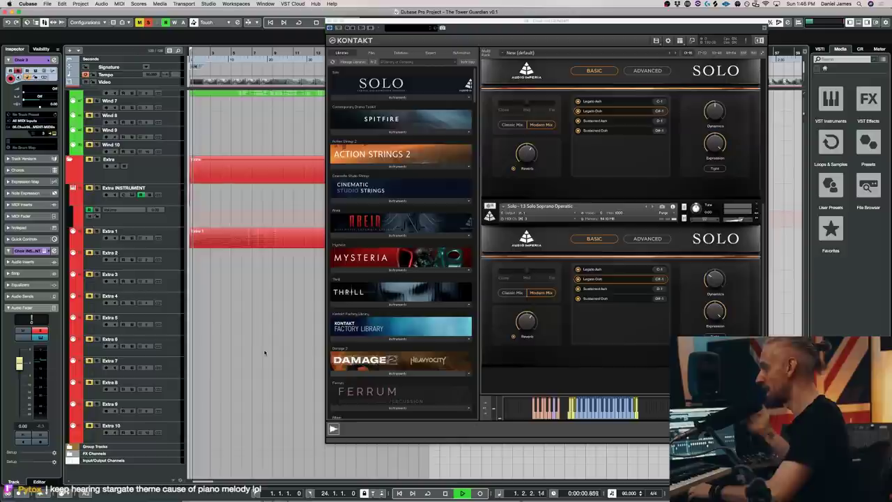
key("space")
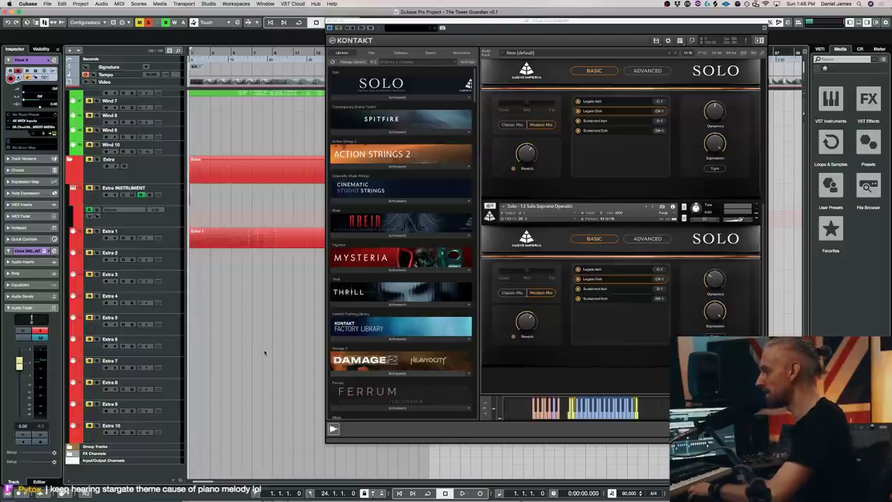
left_click(147, 23)
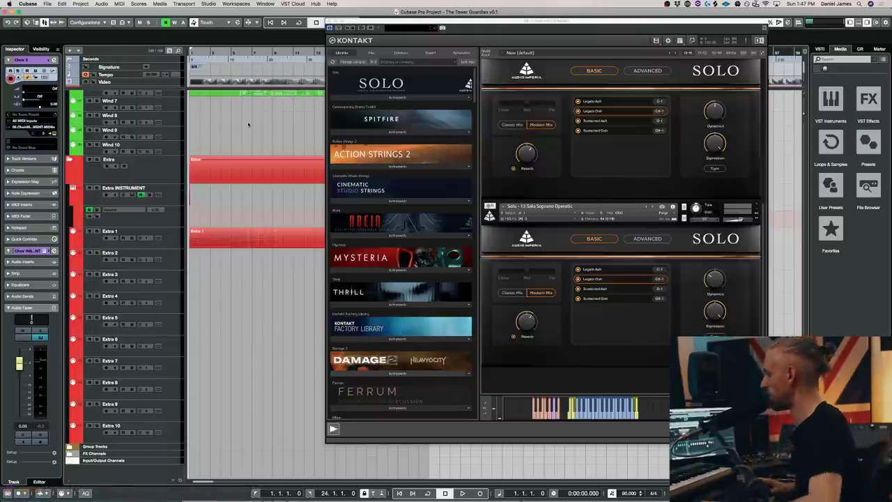
scroll(251, 125, "up", 10)
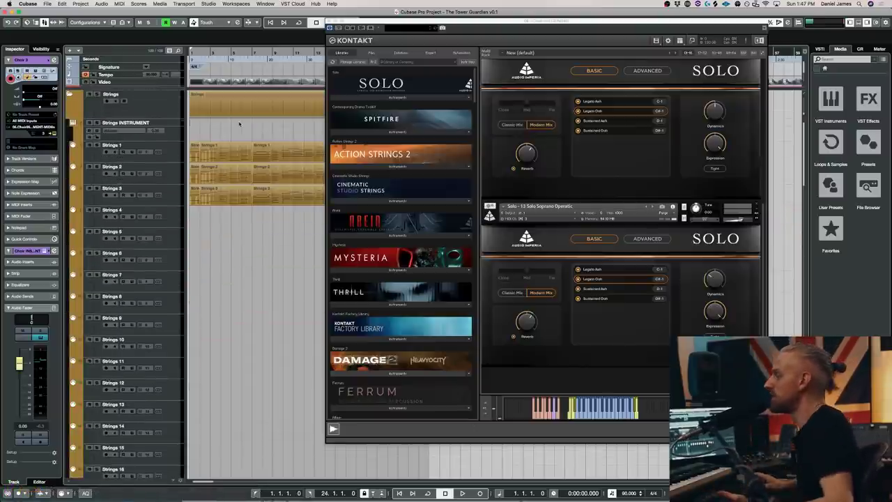
key("space")
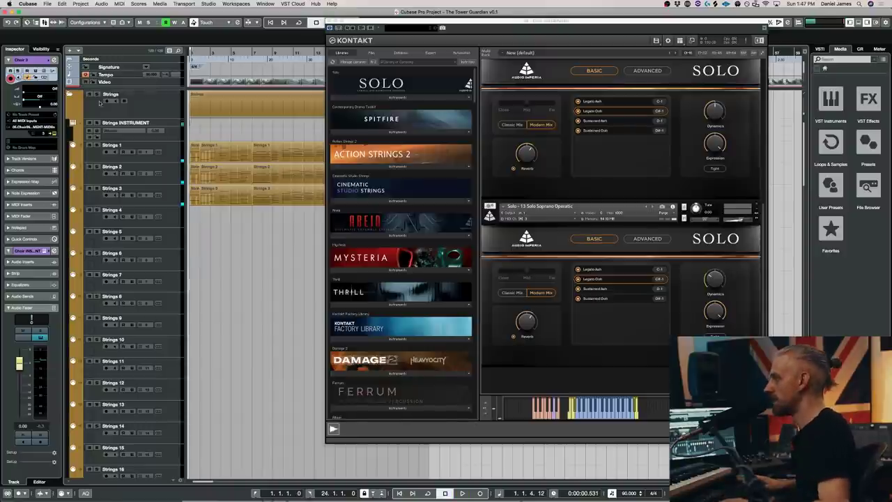
Step: Solo the Choir 3 track and audition its soprano patch over playback
scroll(99, 99, "down", 12)
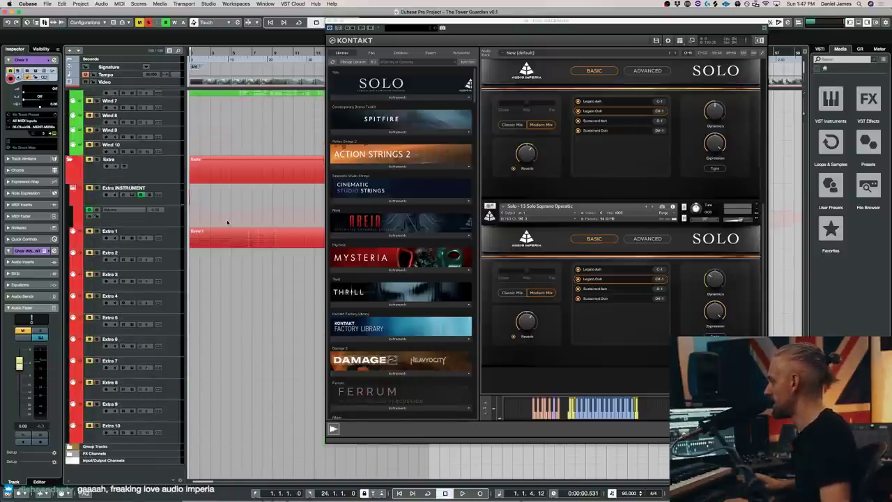
scroll(216, 227, "down", 15)
left_click(97, 278)
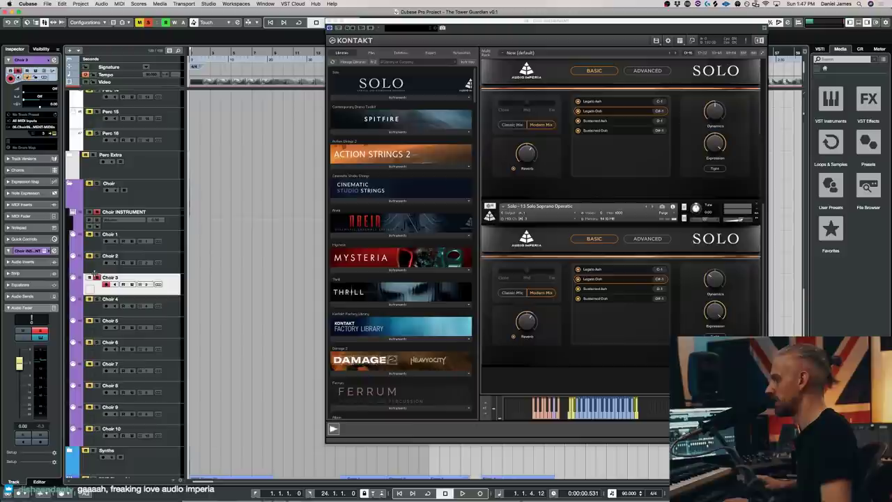
key("space")
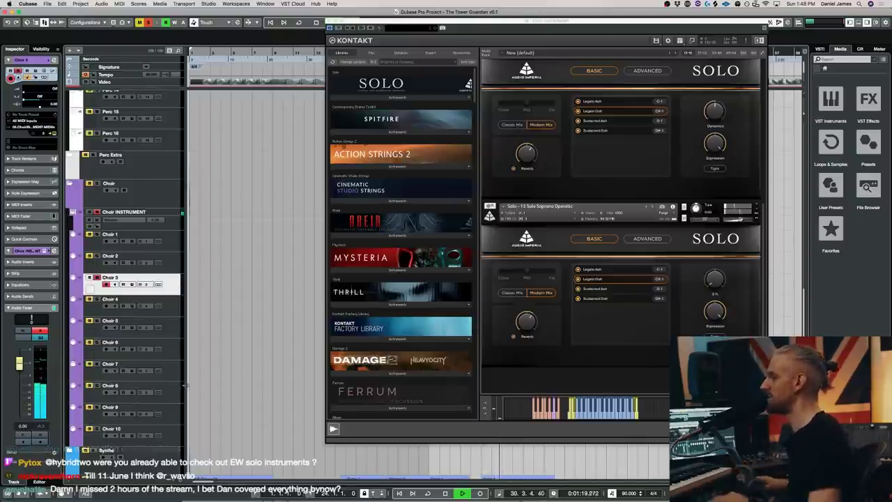
Step: Solo the SINE Player 01 track and loop playback over its last Extra 1 event
scroll(118, 300, "down", 10)
key("space")
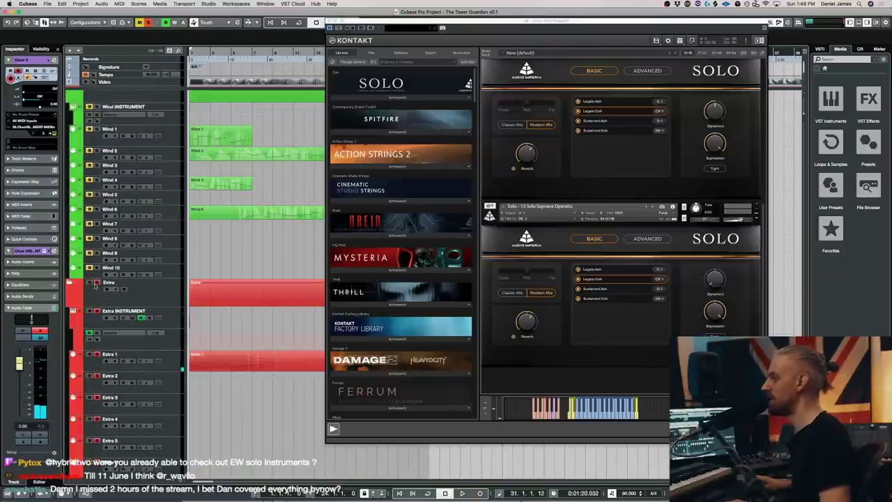
scroll(95, 284, "up", 10)
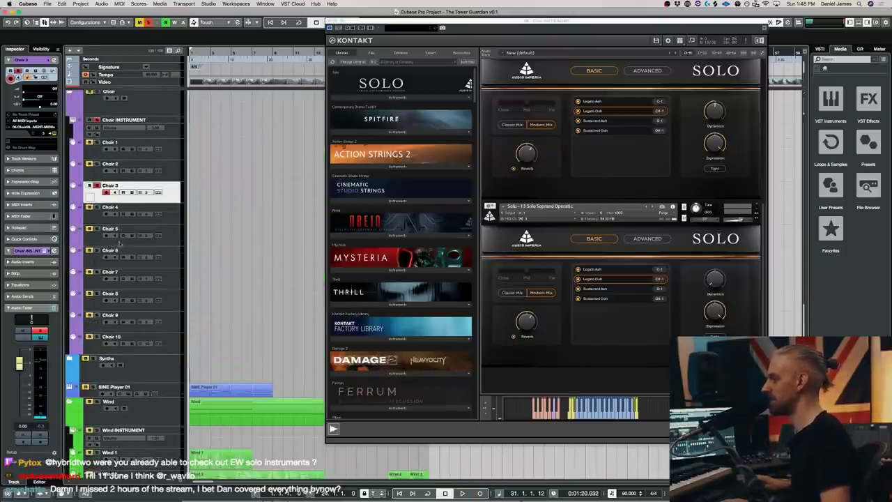
scroll(120, 235, "up", 3)
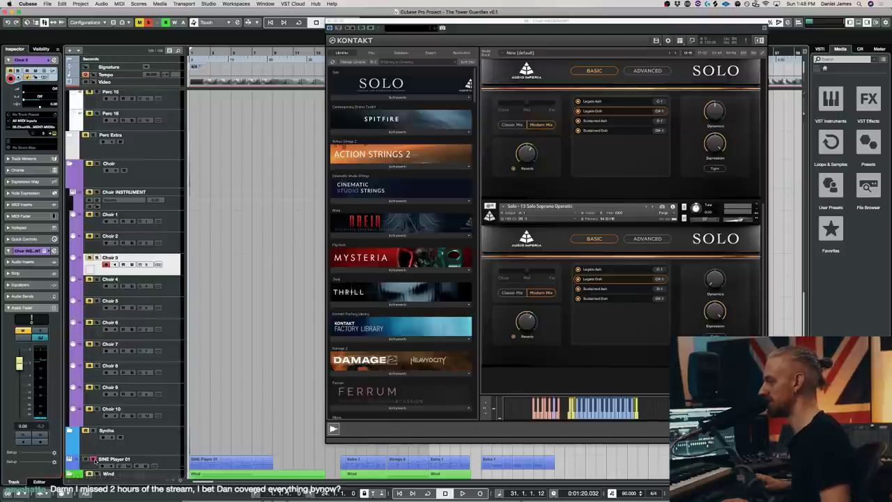
left_click(509, 467)
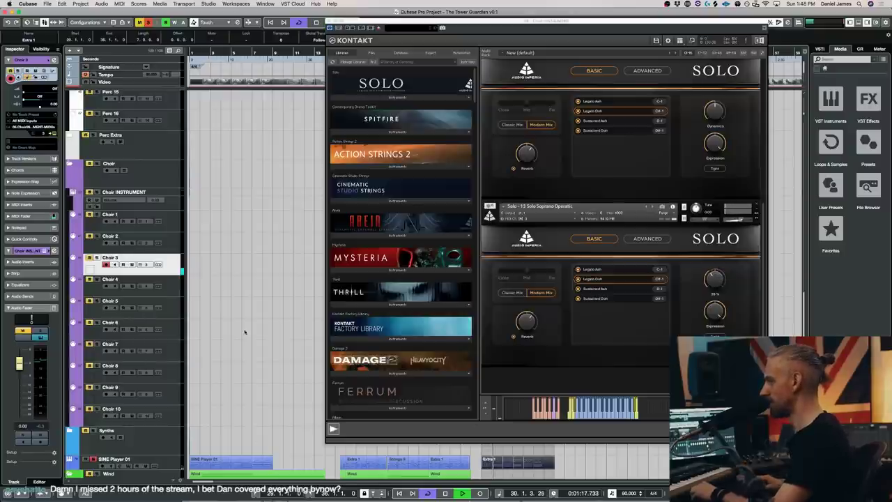
Step: Look through the project's track folders while auditioning the Choir 3 soprano over the looping playback
scroll(225, 274, "up", 10)
scroll(145, 237, "down", 6)
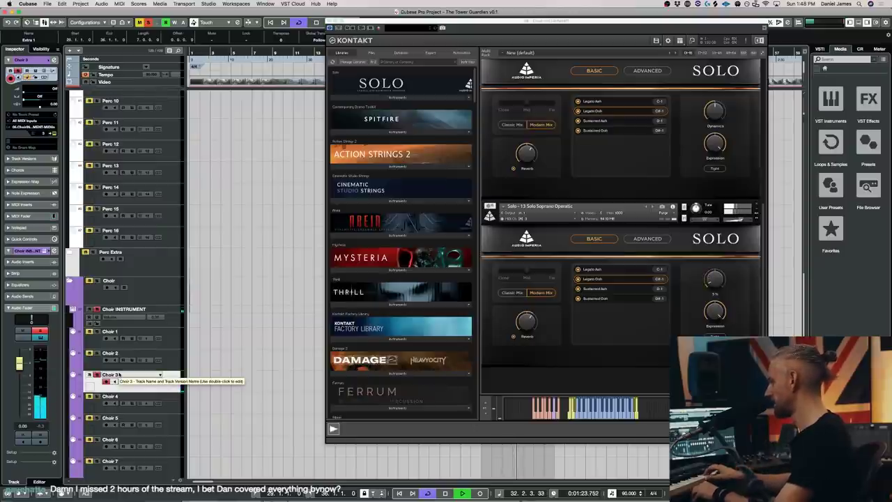
scroll(176, 234, "down", 10)
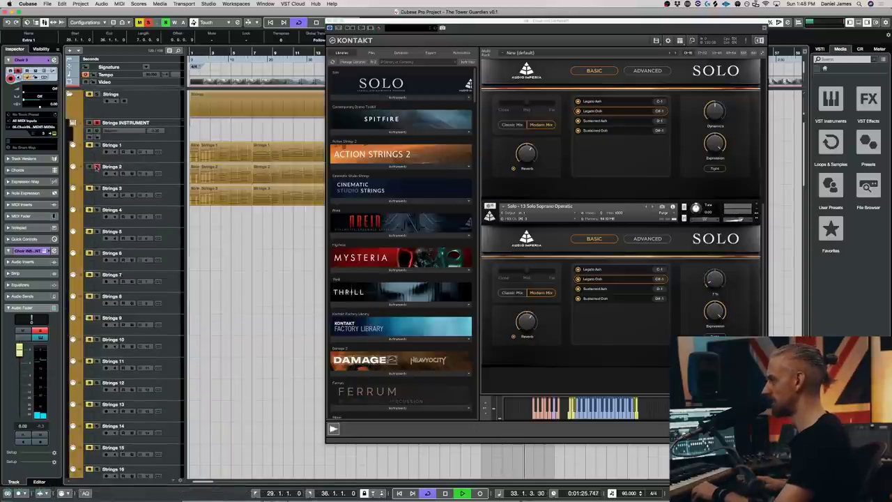
scroll(245, 296, "down", 15)
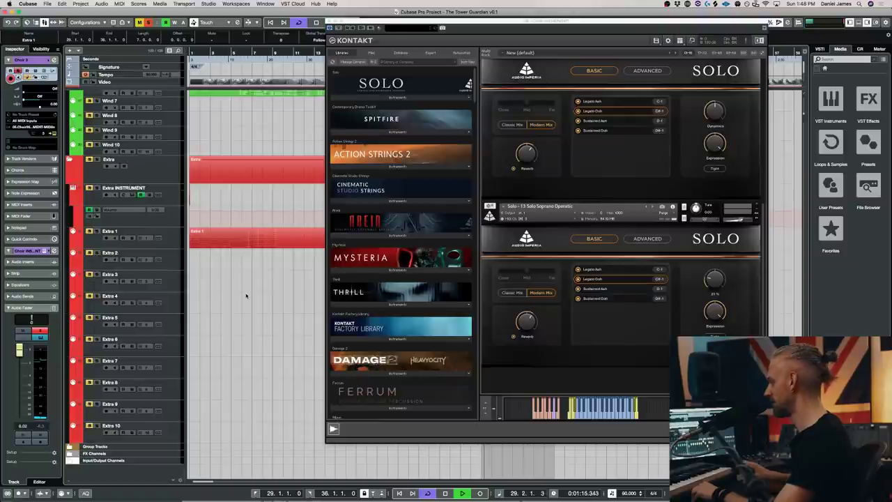
scroll(245, 296, "up", 10)
Step: Move the Kontakt window clear of the last Extra 1 event and view the tracks across the looped bars
left_click_drag(437, 25, 99, 17)
scroll(488, 244, "down", 10)
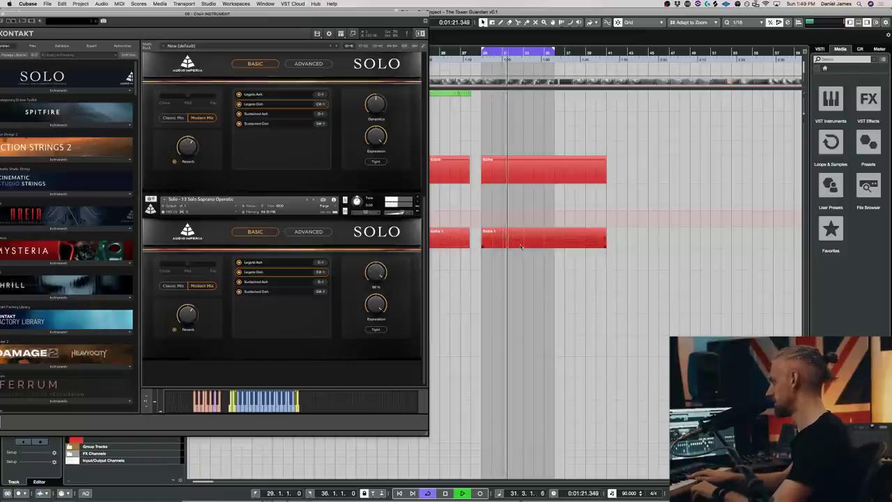
scroll(530, 246, "up", 5)
scroll(530, 265, "down", 5)
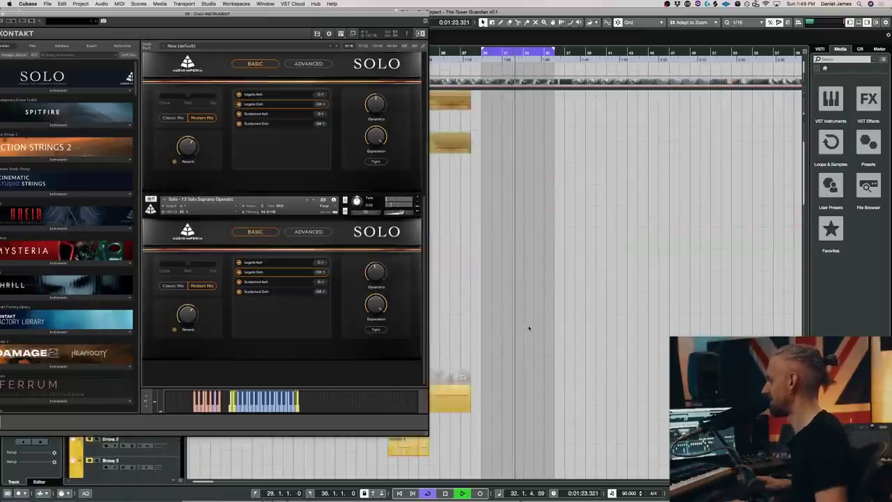
Step: Switch Solo Soprano Operatic to the Sustained Aah articulation and audition it over the looped playback
key("space")
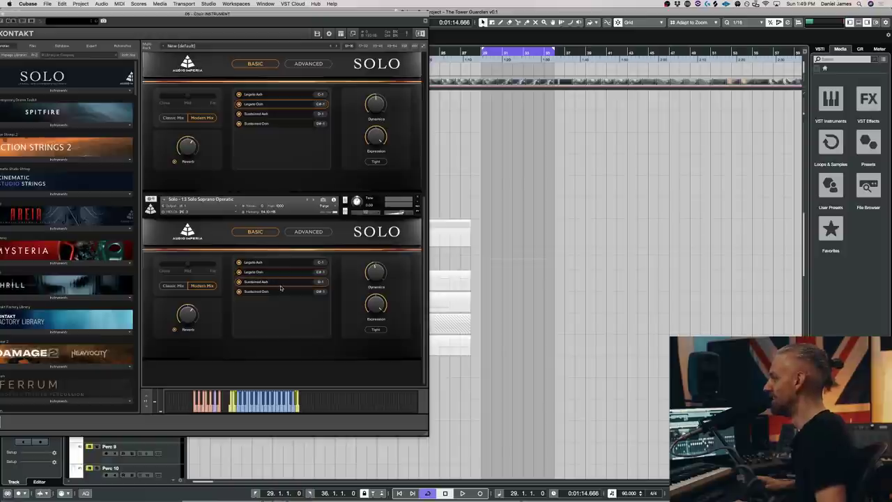
key("space")
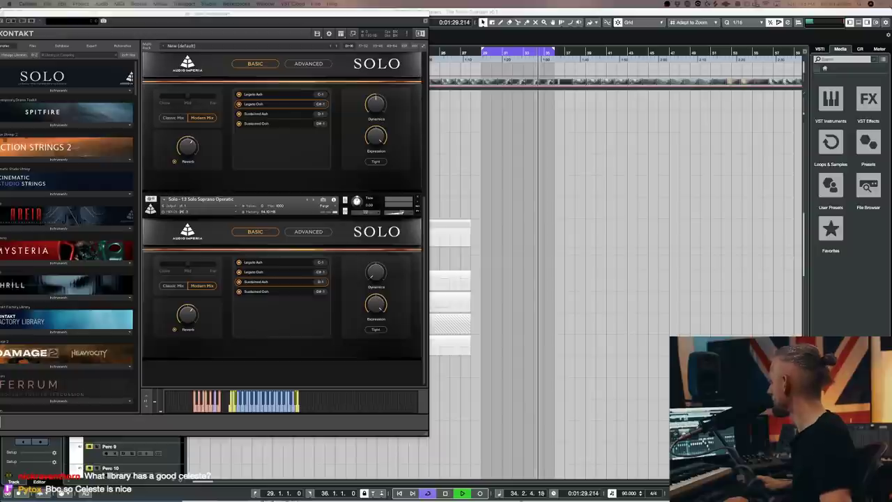
key("space")
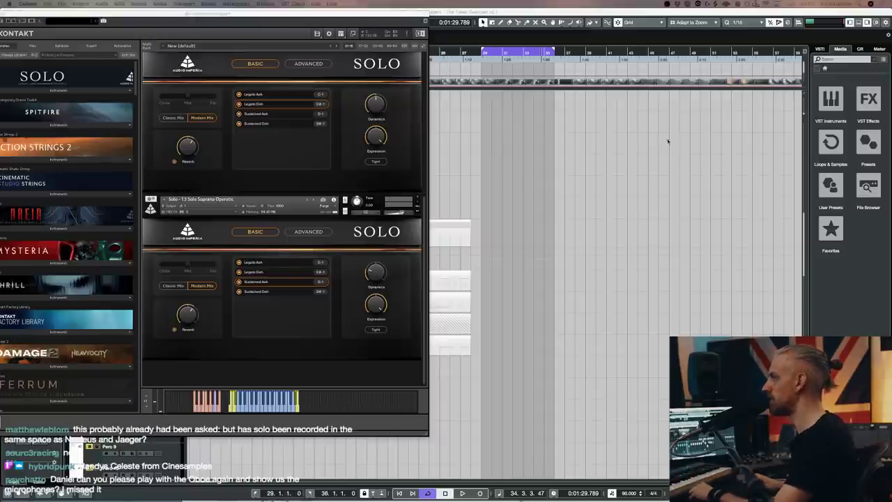
Step: Close the Choir INSTRUMENT Kontakt window and clear all track solos
left_click_drag(207, 19, 518, 62)
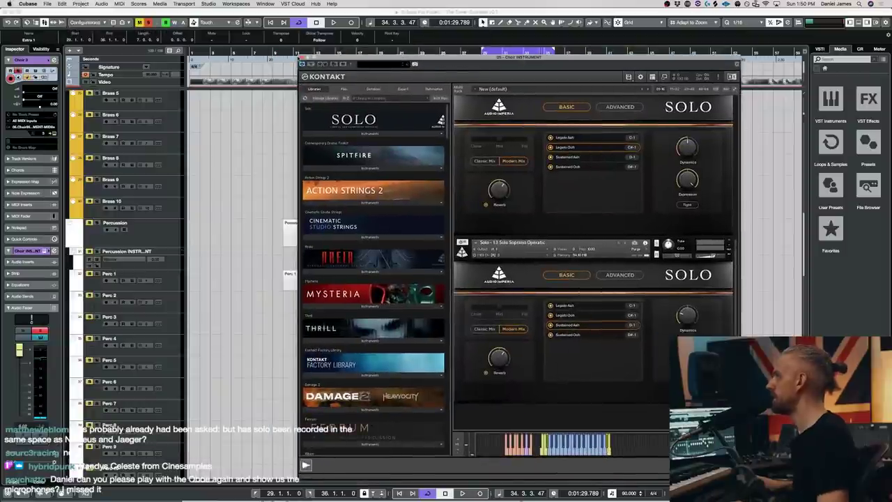
key("super+w")
scroll(428, 313, "up", 10)
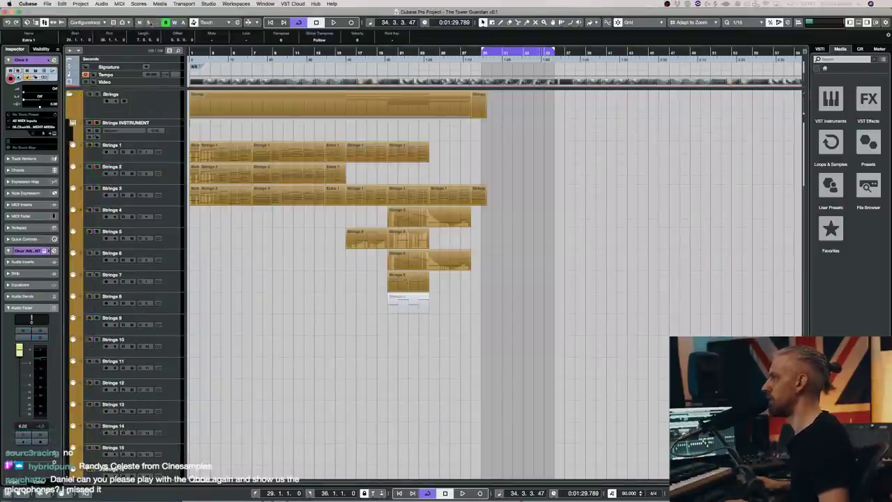
Step: Select Strings 1 and Strings 2 together and audition them as a layer
left_click(176, 148)
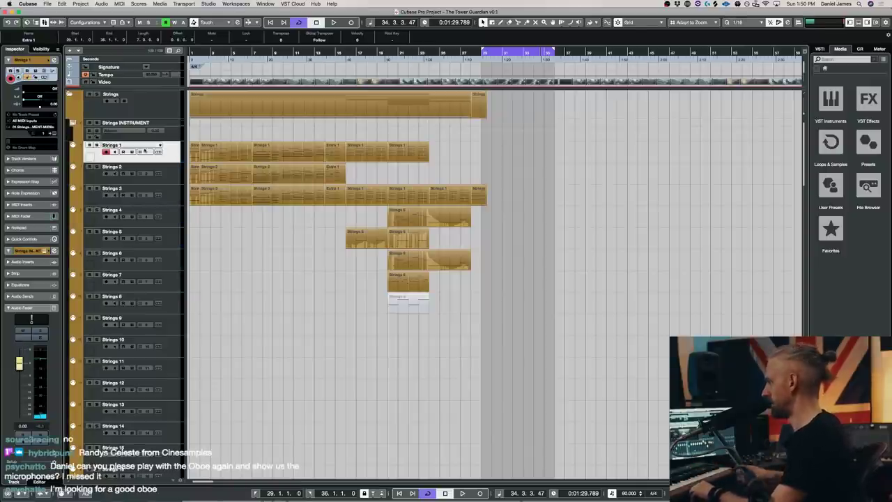
left_click(176, 172)
left_click(167, 156, "shift")
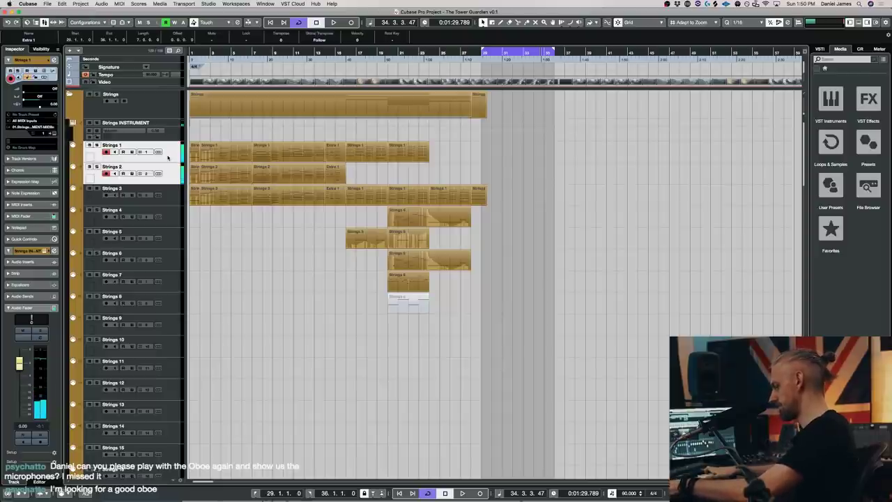
Step: Open the Wind INSTRUMENT Kontakt at the Solo Oboe patch and select the Wind 8 track to audition it
scroll(302, 313, "down", 10)
scroll(279, 313, "up", 1)
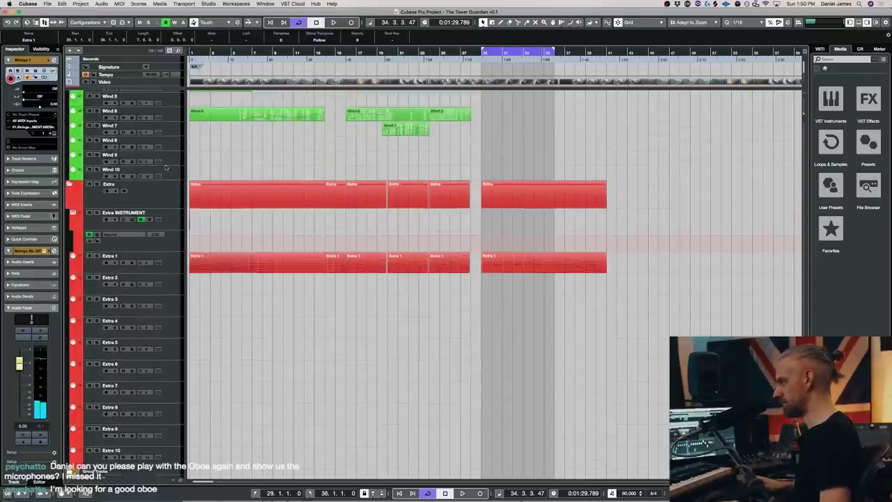
left_click(178, 162)
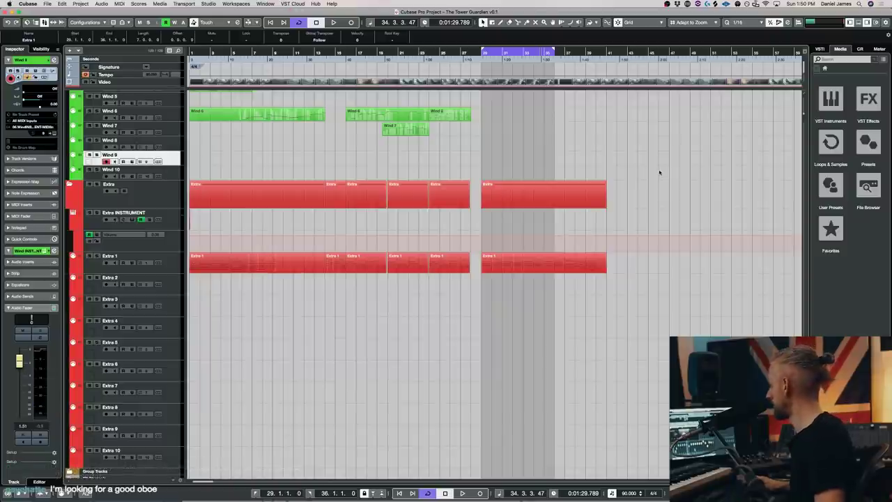
scroll(659, 172, "down", 10)
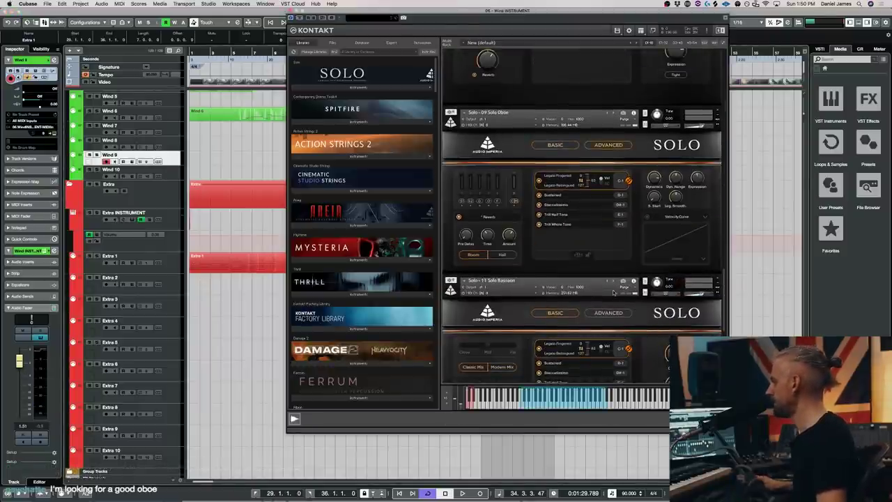
scroll(615, 293, "up", 1)
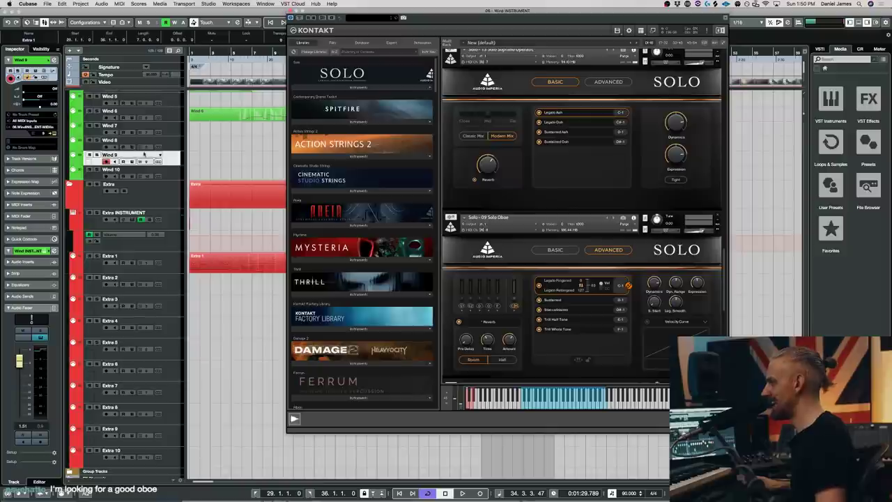
left_click(172, 144)
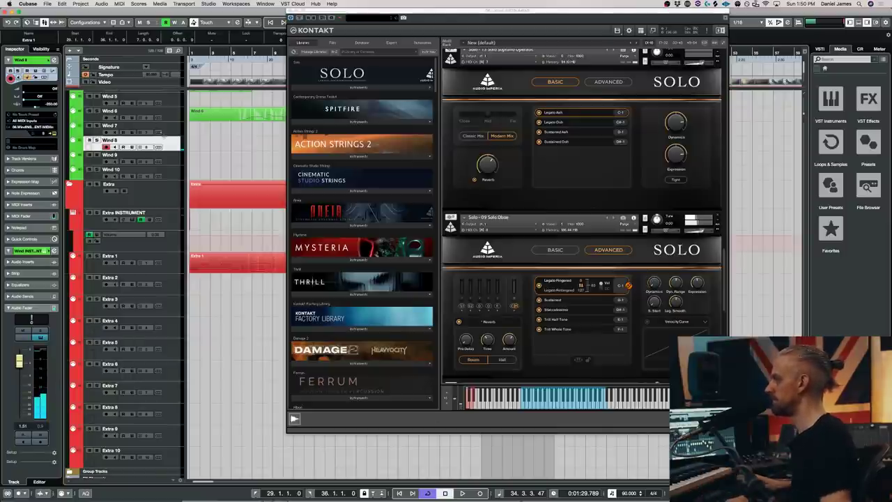
Step: Move the Wind 8 track directly below Strings 2 and audition Strings 2
left_click(169, 145, "super")
scroll(171, 139, "up", 5)
left_click_drag(174, 263, 175, 183)
scroll(176, 223, "down", 10)
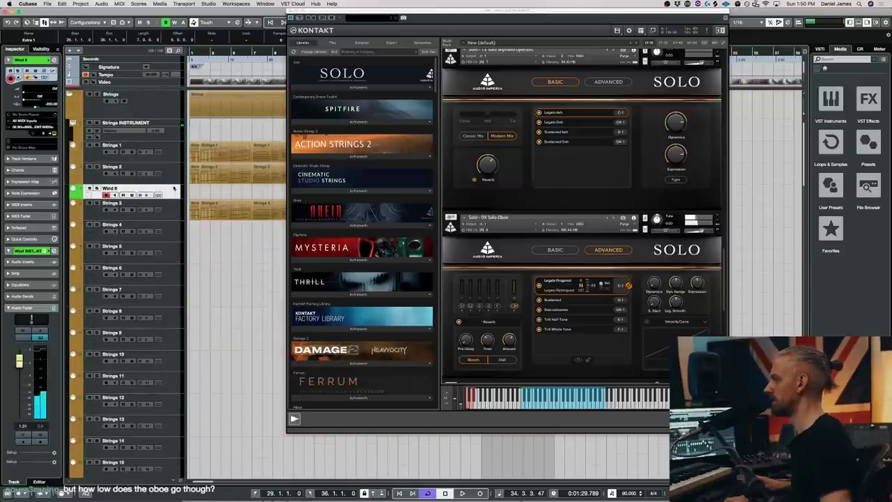
left_click(175, 179)
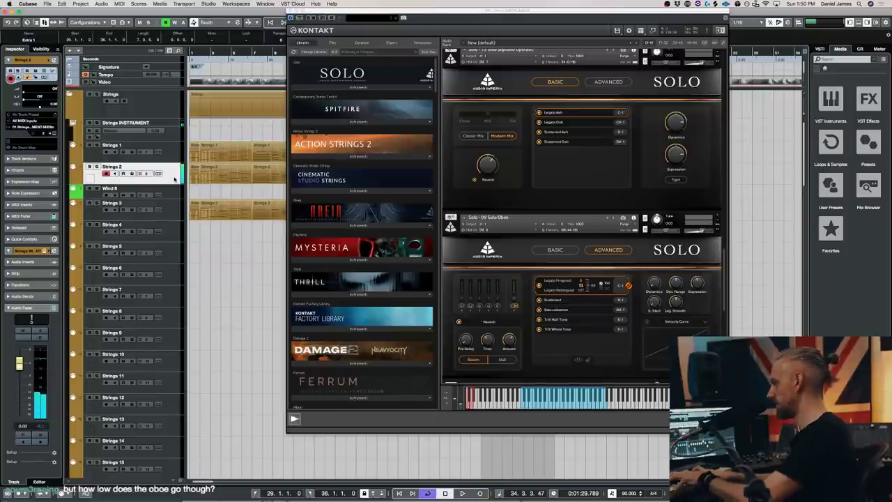
Step: Look through the track folders between Strings and Wind
scroll(174, 179, "down", 10)
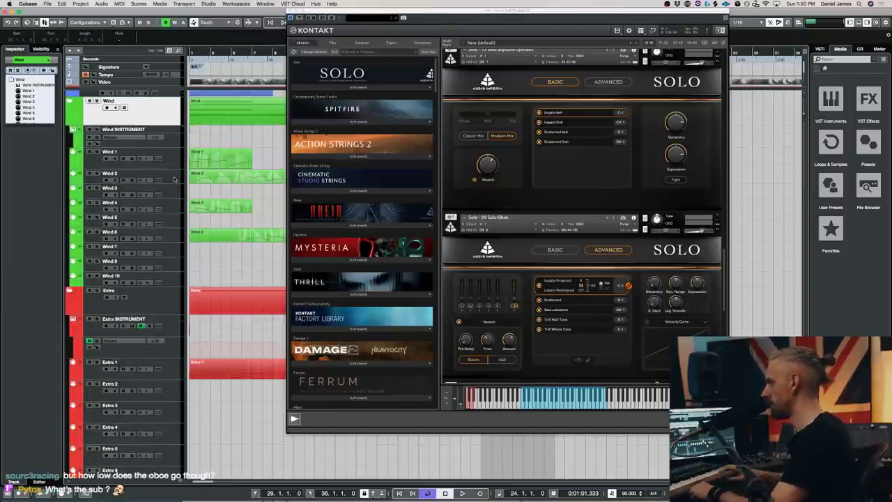
scroll(174, 179, "up", 10)
scroll(174, 179, "down", 10)
scroll(202, 174, "up", 10)
scroll(207, 172, "down", 10)
scroll(207, 172, "up", 10)
scroll(213, 189, "down", 10)
scroll(218, 208, "up", 10)
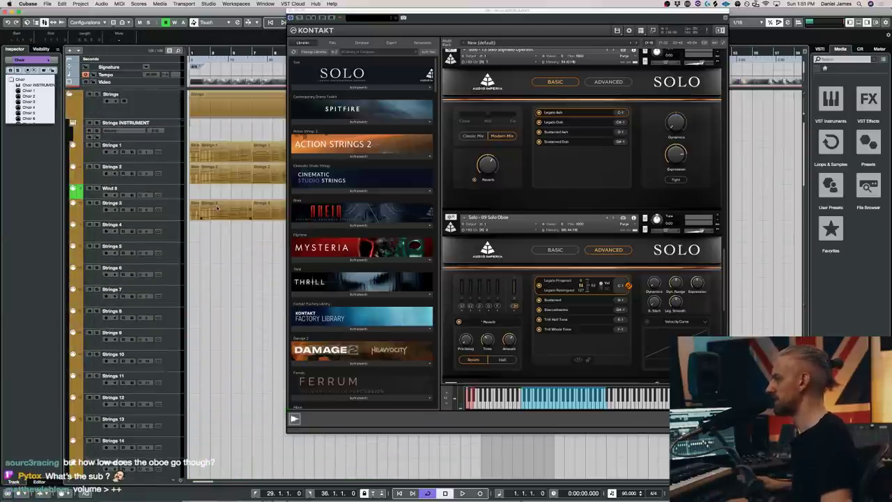
Step: Check the MIDI output routing of the Wind 8 and Strings 2 tracks
left_click(139, 193)
left_click(25, 126)
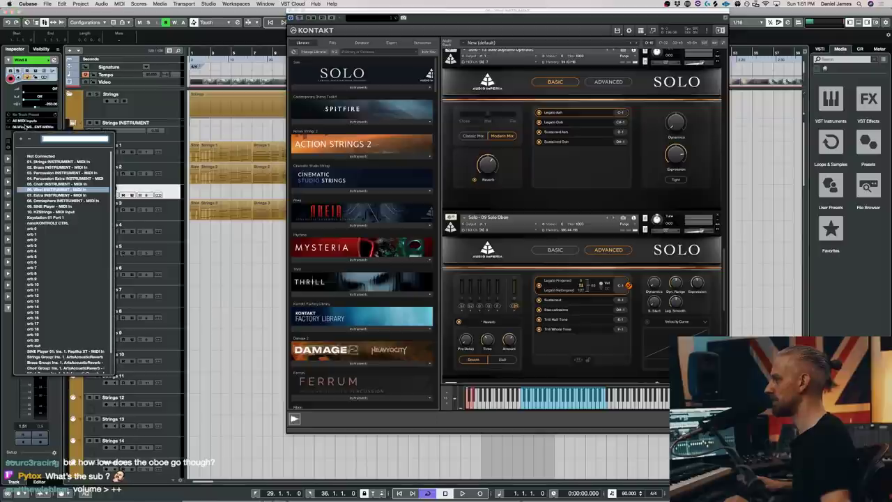
left_click(46, 189)
left_click(132, 167)
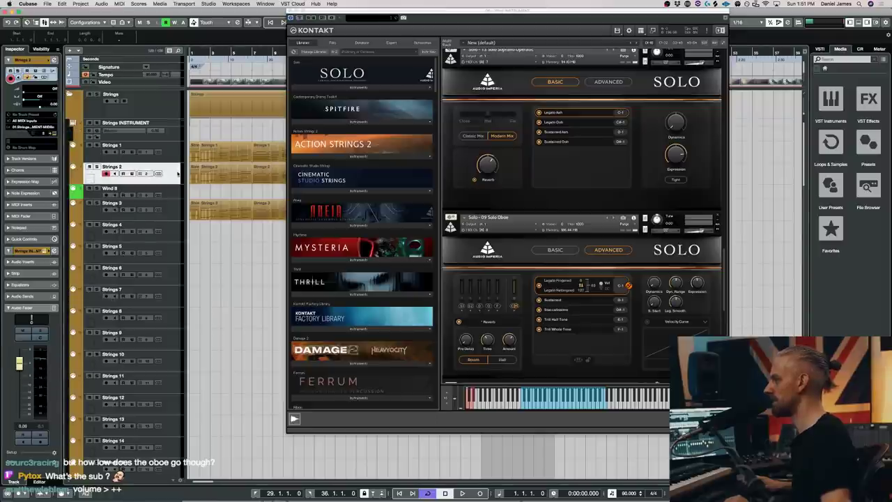
left_click(25, 126)
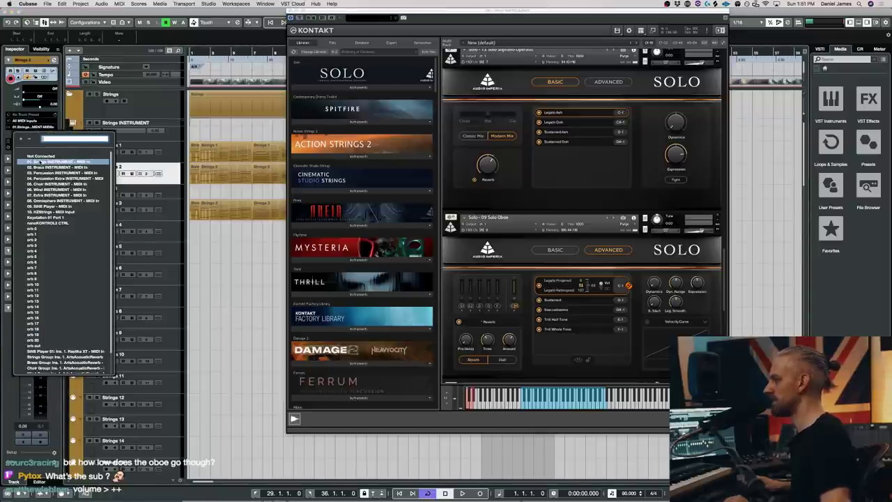
left_click(70, 138)
Step: Look through the folder tracks down to Choir and back up to Strings
key("Down")
key("Down")
key("Down")
key("Down")
key("Down")
key("Down")
key("Down")
key("Down")
key("Down")
key("Down")
key("Down")
key("Down")
key("Down")
key("Down")
key("Down")
key("Down")
key("Down")
key("Down")
key("Down")
key("Down")
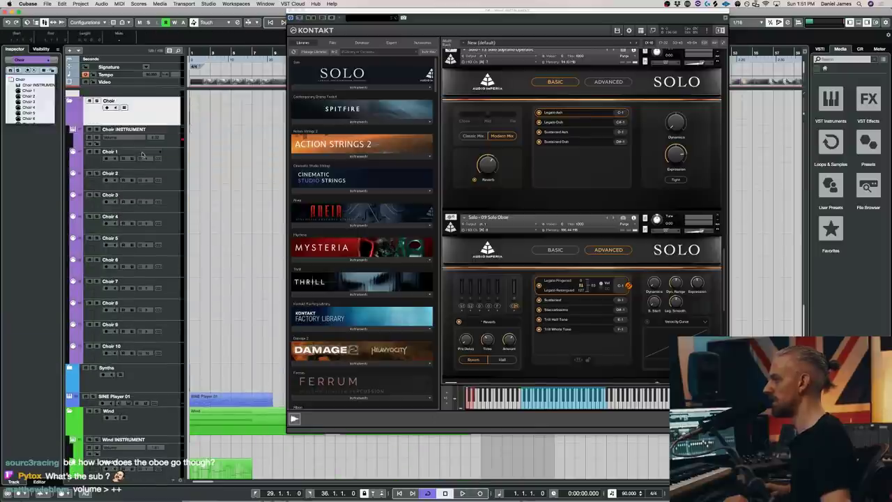
key("Up")
key("Up")
key("Up")
key("Up")
key("Up")
key("Up")
key("Up")
key("Up")
key("Up")
key("Up")
key("Up")
key("Up")
key("Up")
key("Up")
key("Up")
key("Up")
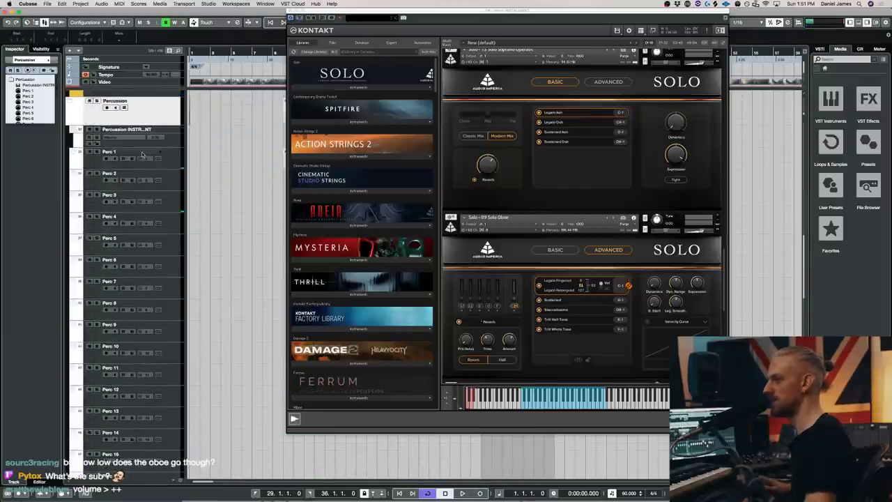
scroll(201, 199, "up", 10)
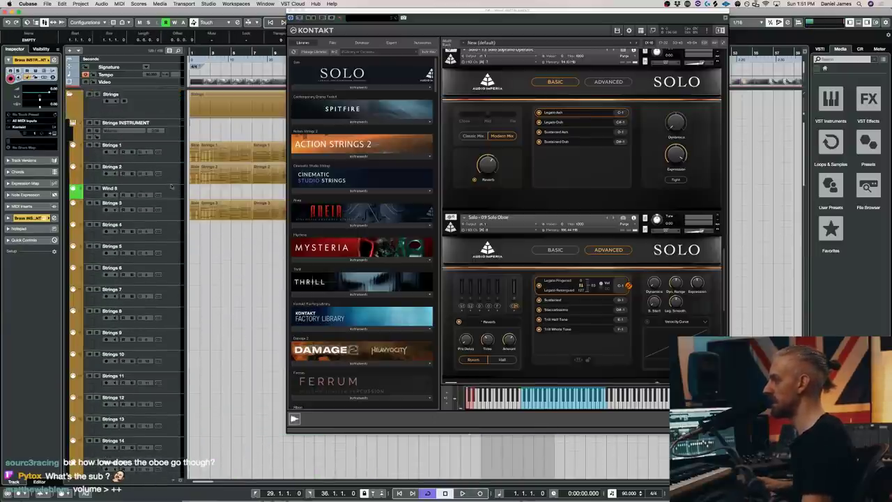
Step: Compare the Strings 2 patch with the Wind 8 oboe by auditioning them alternately
left_click(167, 179)
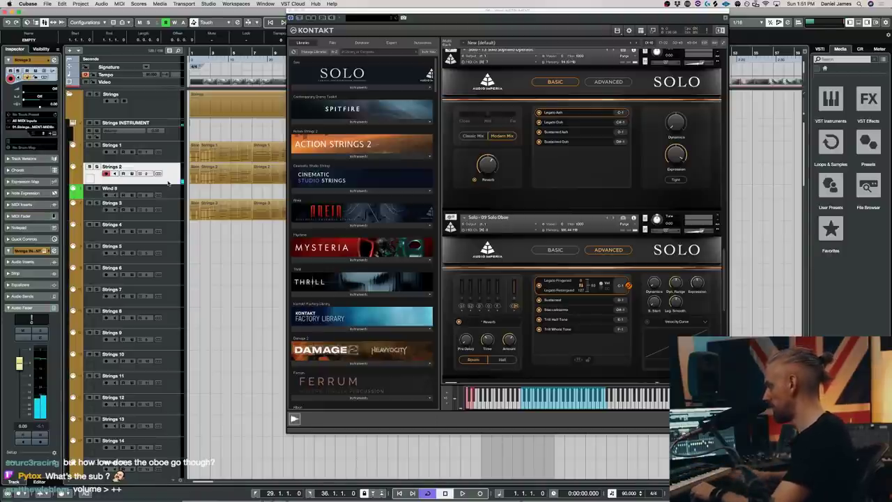
left_click(173, 191)
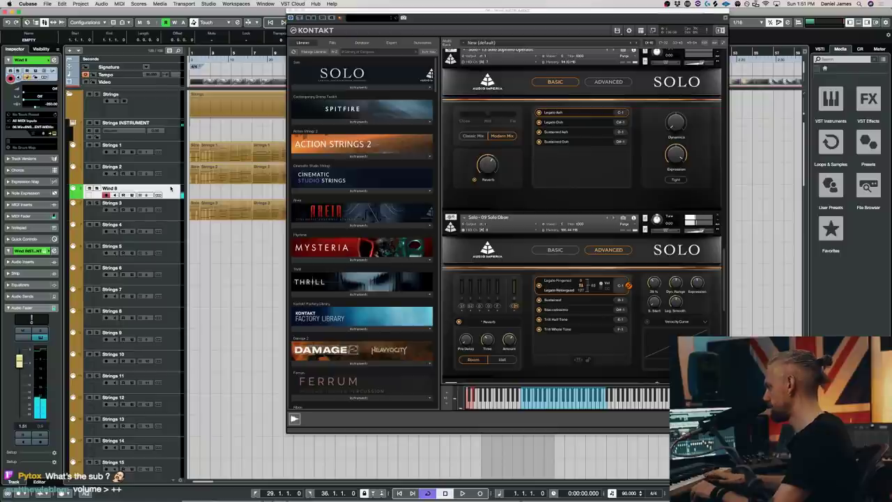
left_click(174, 179)
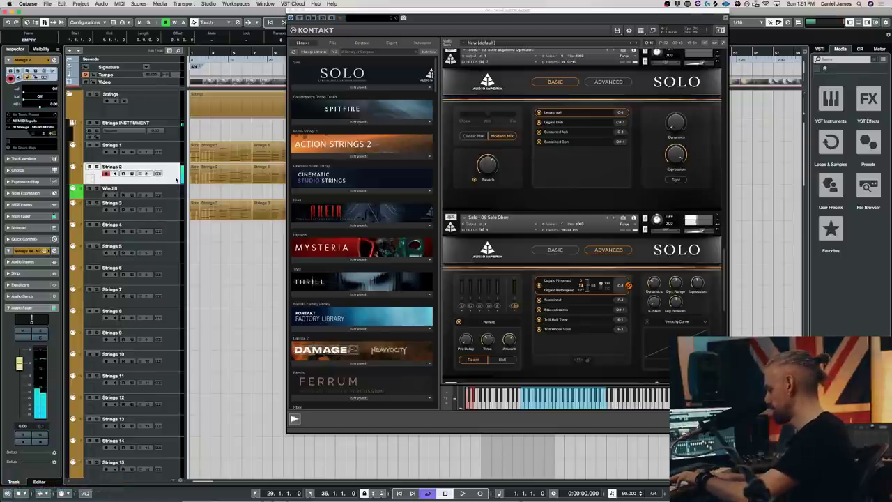
left_click(177, 190)
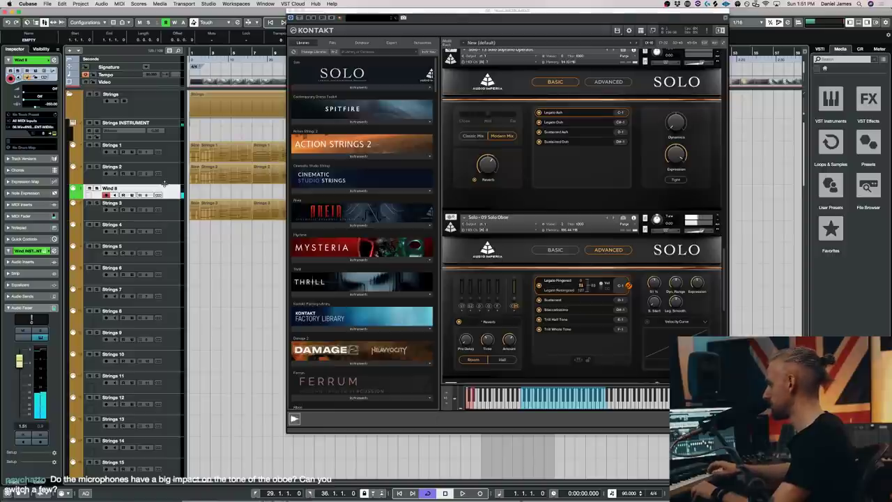
Step: View the Brass tracks and return to Strings 2 and Wind 8 for another audition of both
scroll(166, 183, "down", 10)
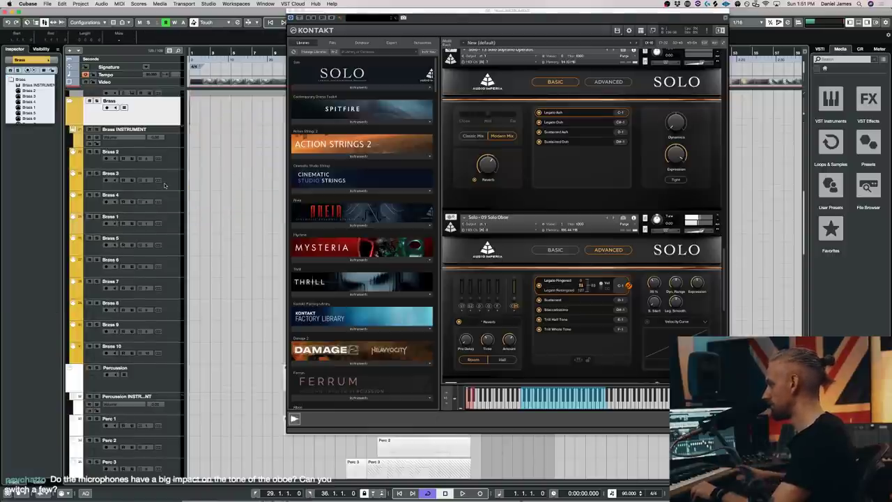
left_click(124, 129)
scroll(242, 173, "up", 10)
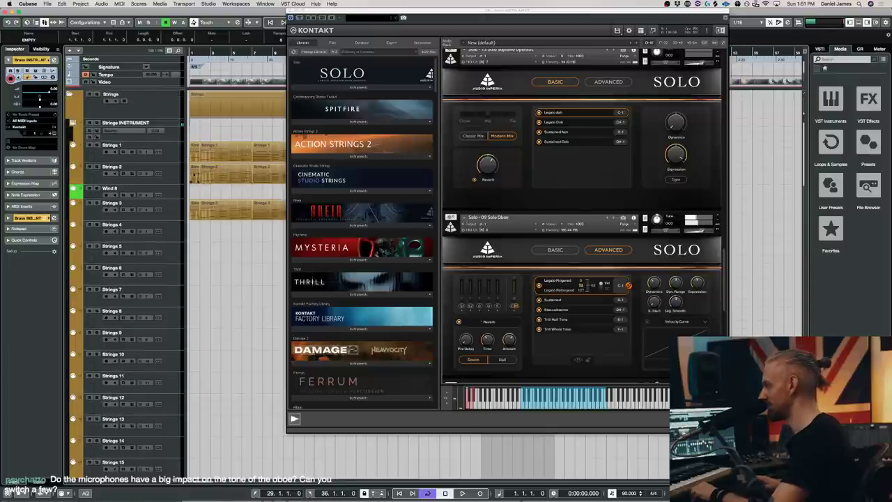
left_click(165, 172)
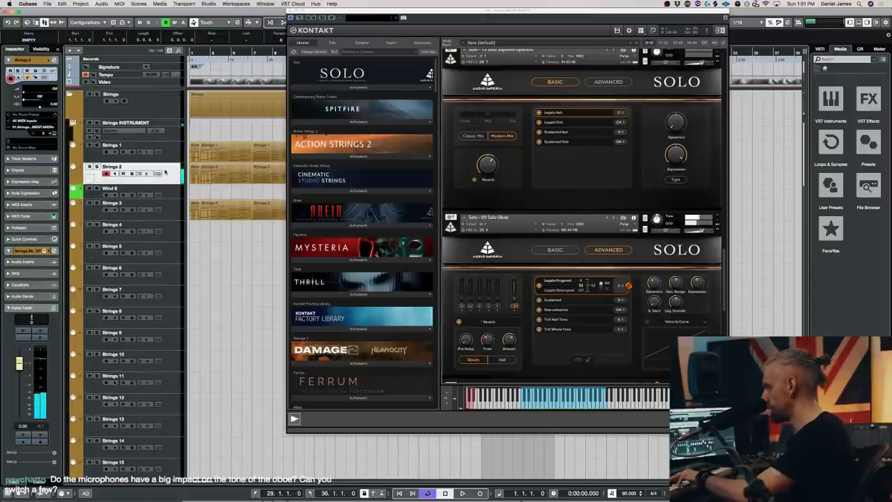
left_click(173, 190)
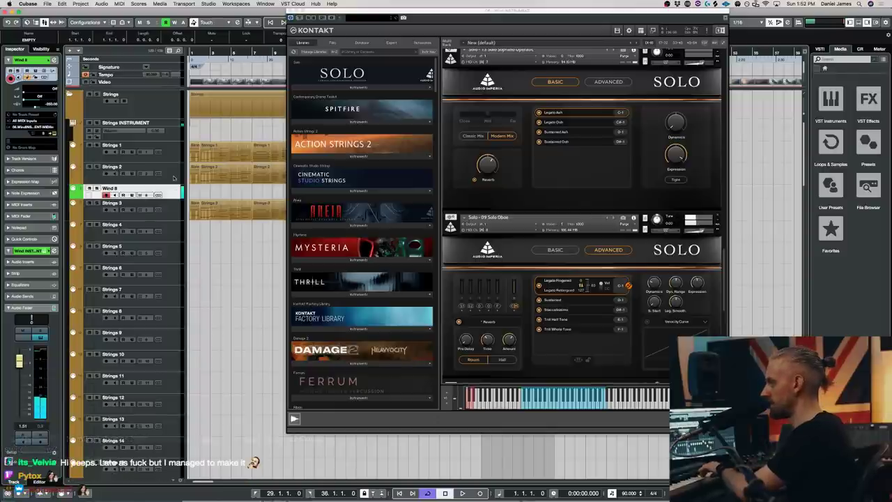
Step: Compare the Strings 2 patch with the Wind 8 oboe by repeatedly alternating the track selection and playing each one
left_click(173, 178)
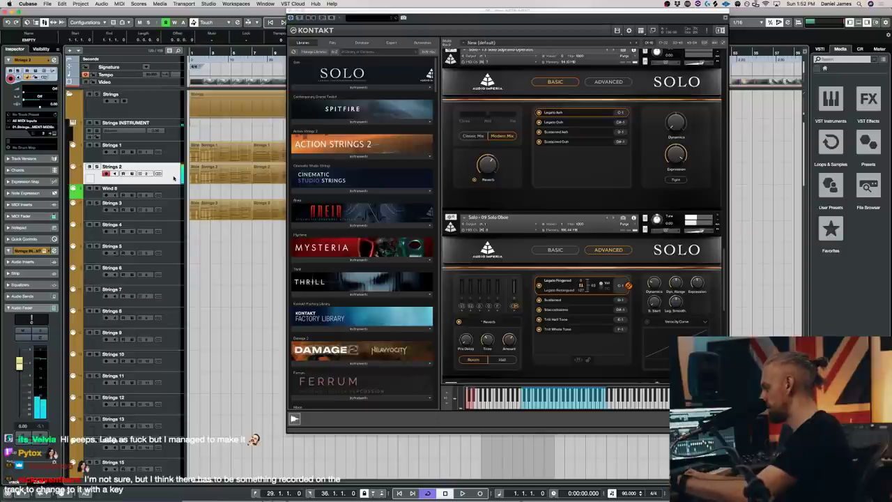
left_click(169, 189)
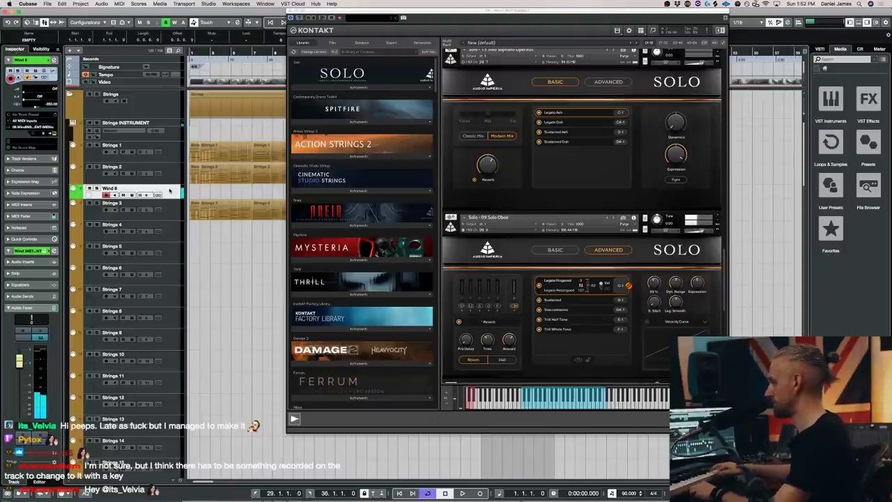
left_click(174, 174)
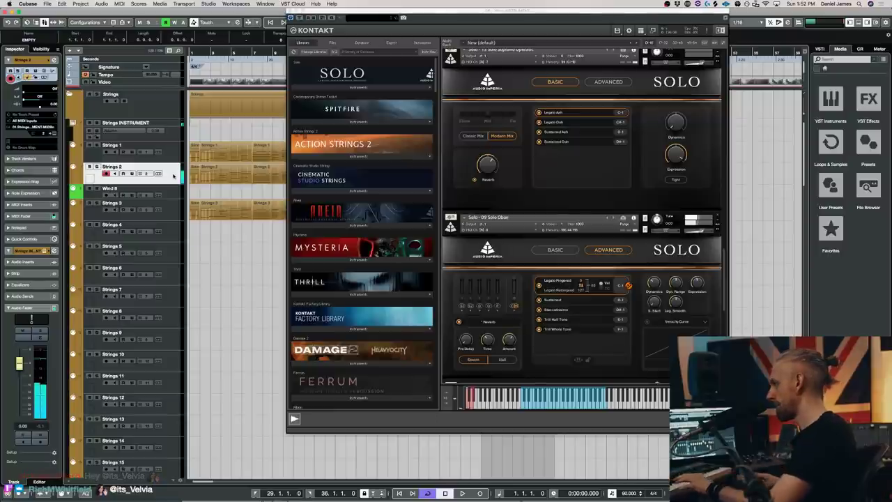
left_click(115, 188)
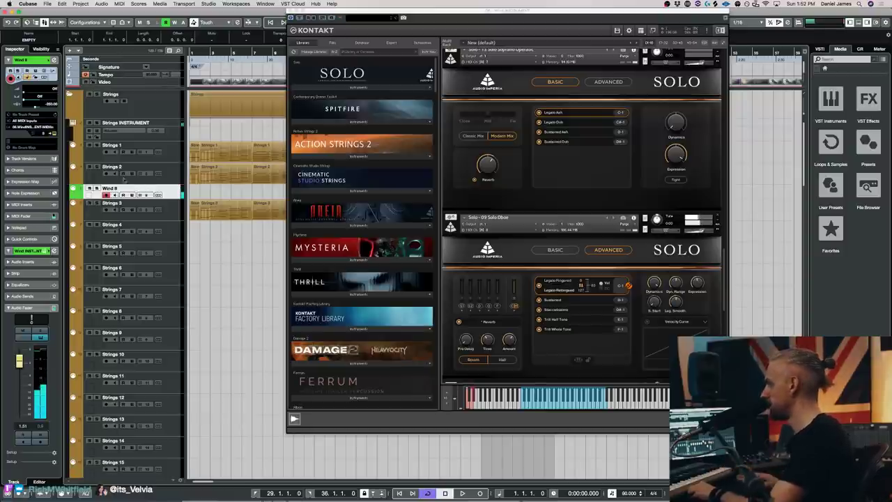
left_click(168, 176)
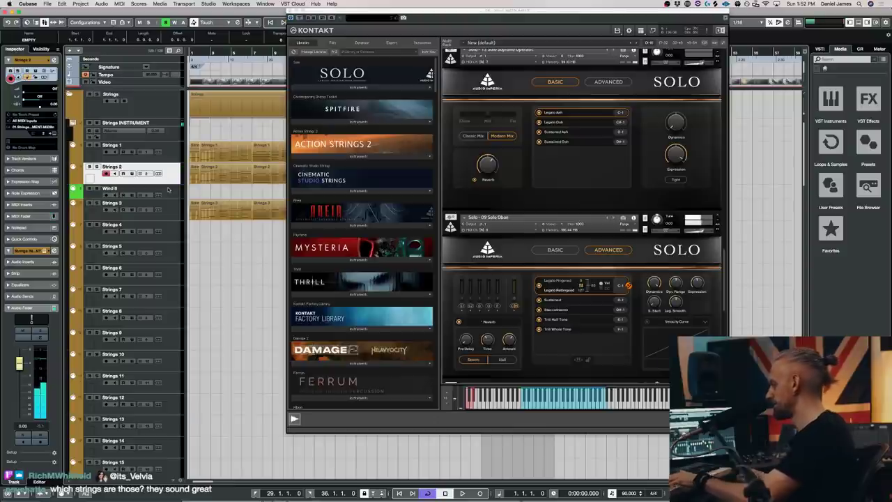
left_click(176, 191)
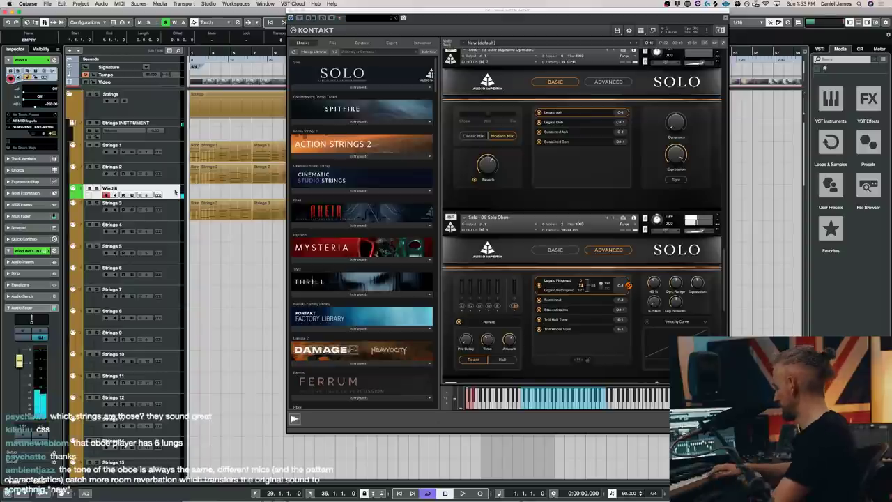
left_click(176, 179)
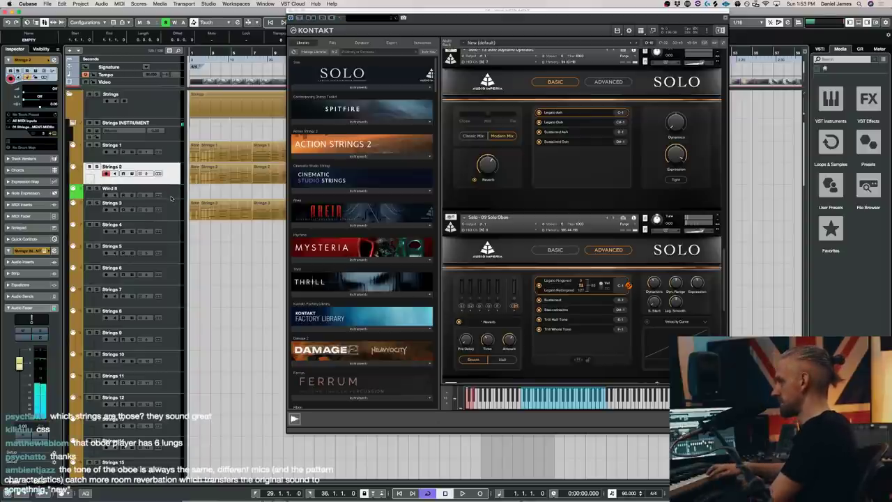
left_click(172, 195)
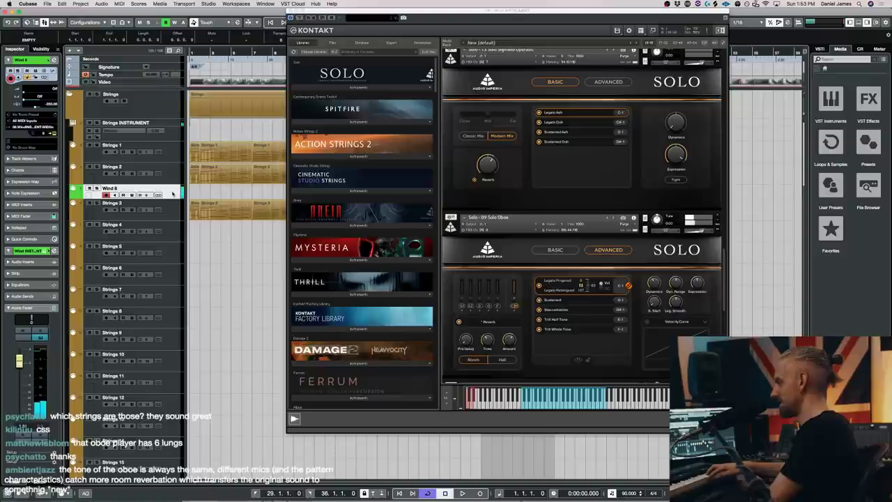
left_click(167, 177)
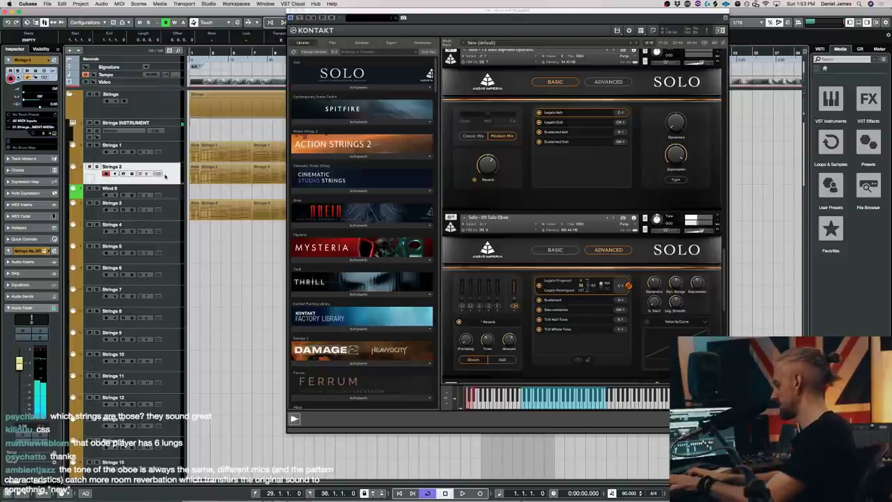
left_click(171, 191)
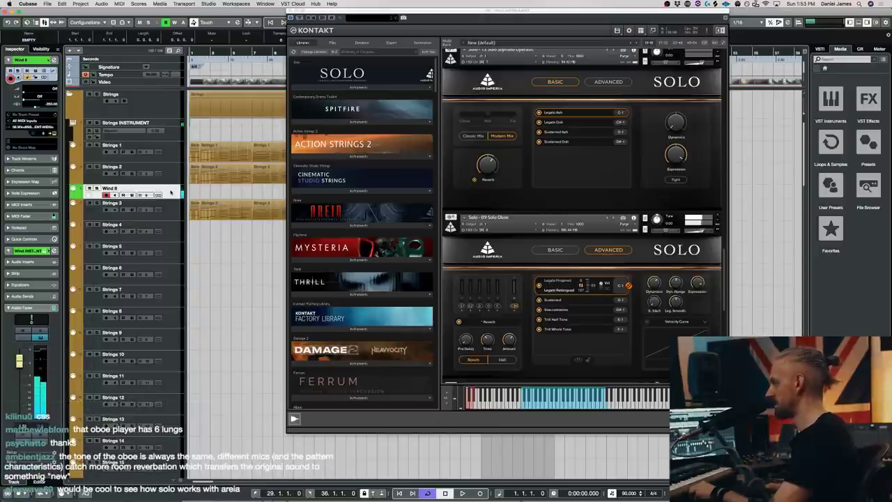
left_click(175, 180)
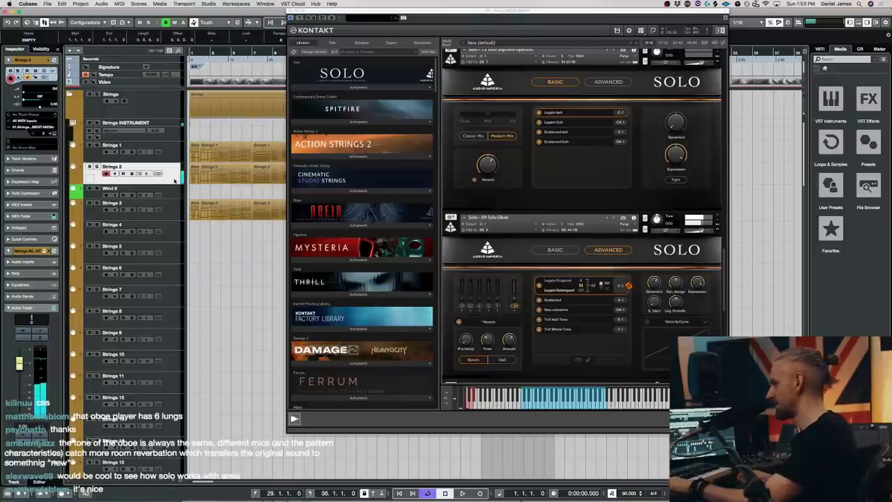
left_click(174, 191)
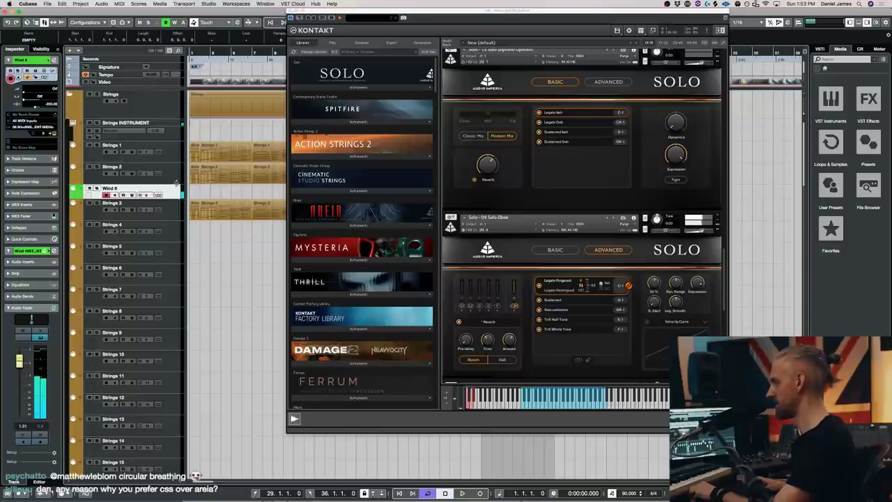
left_click(175, 180)
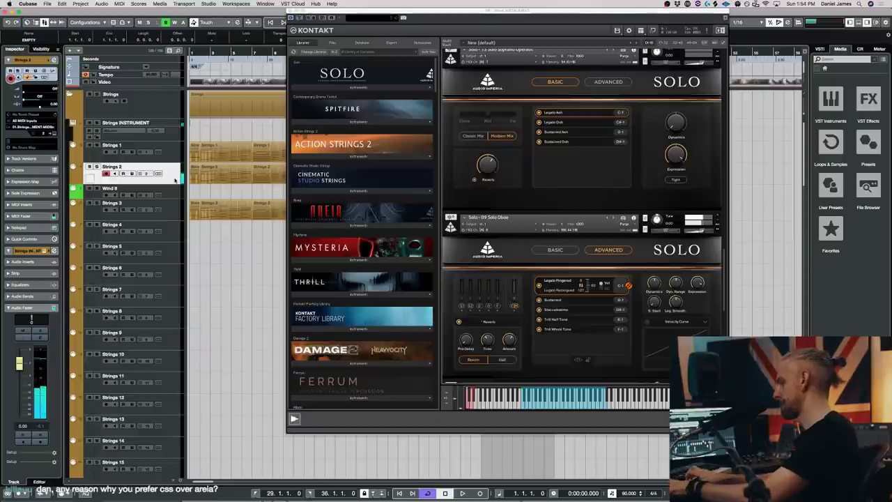
left_click(167, 189)
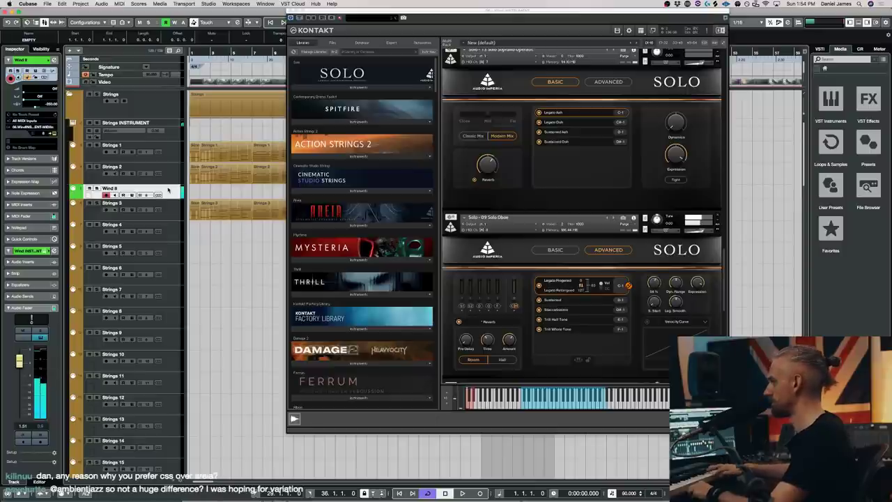
left_click(171, 179)
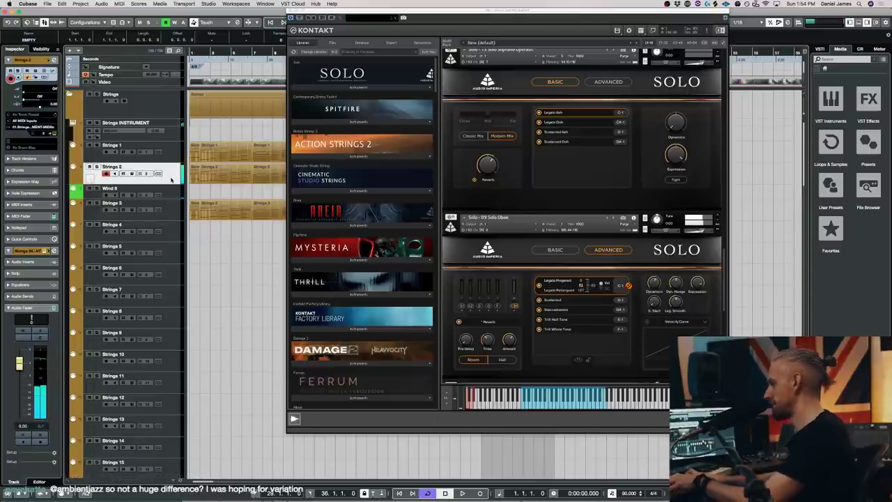
left_click(174, 190)
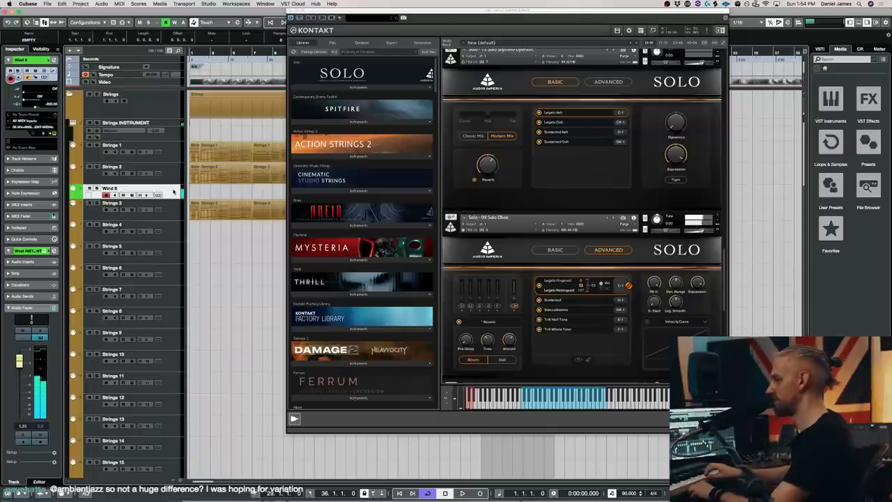
left_click(172, 168)
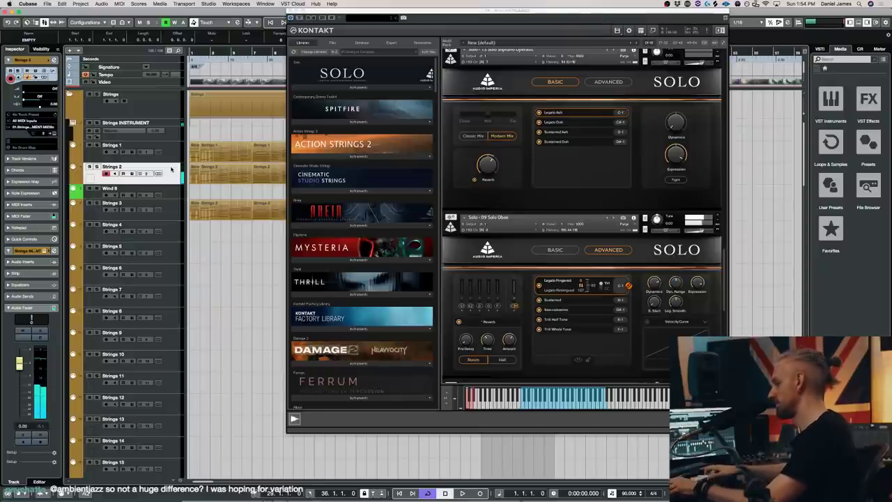
left_click(171, 190)
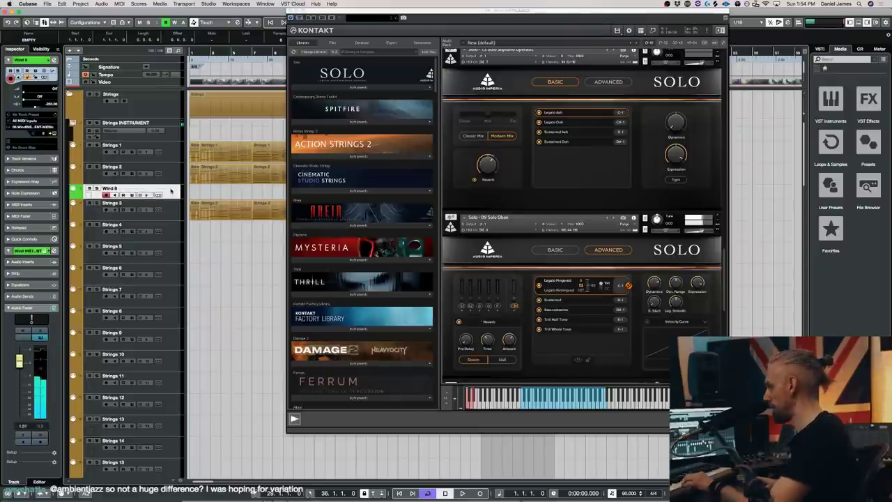
left_click(172, 179)
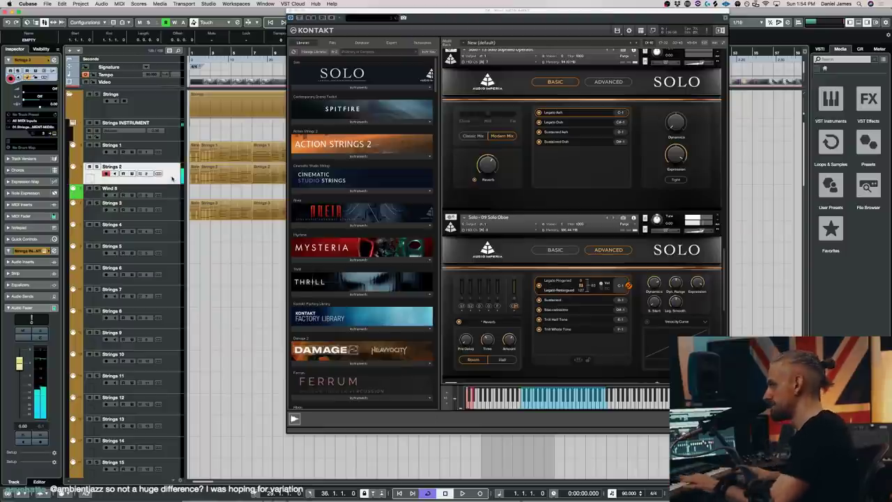
Step: Test stepping the track selection down from Strings 2 and up from Wind 8
key("Down")
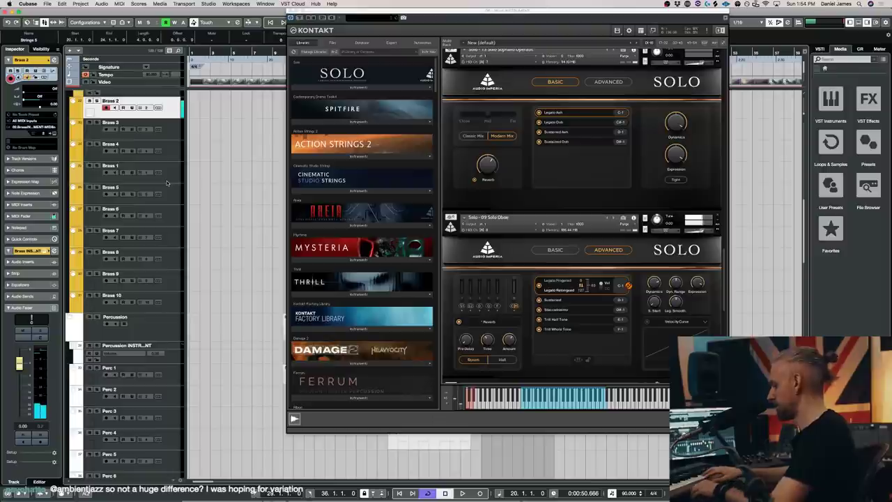
scroll(167, 183, "up", 5)
left_click(173, 191)
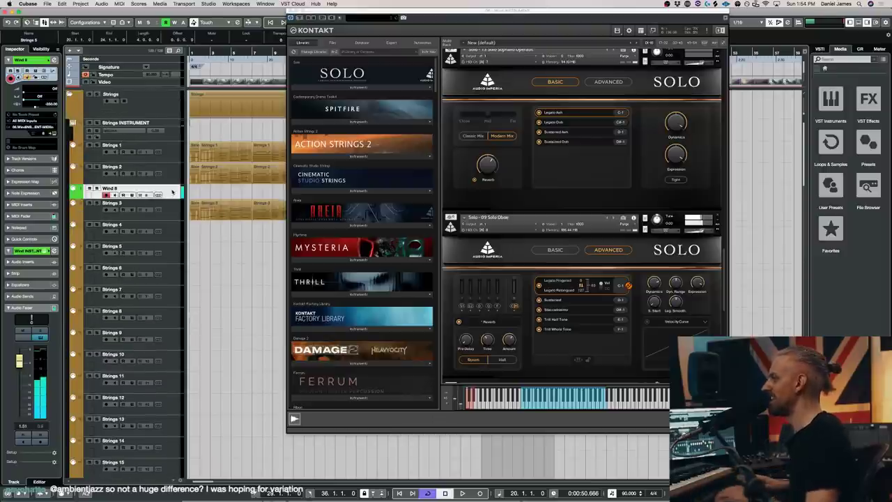
key("Up")
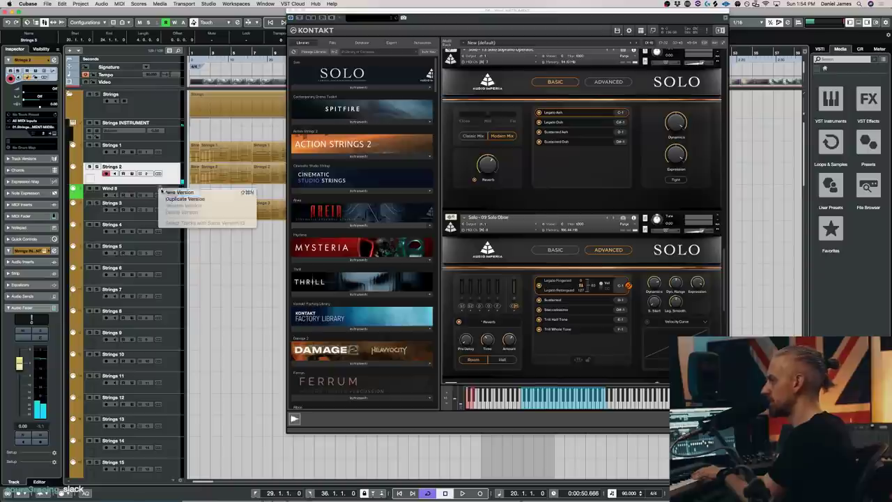
Step: Move the Wind 8 track out of the Strings folder back into the Wind folder, above Wind 9
left_click(161, 189)
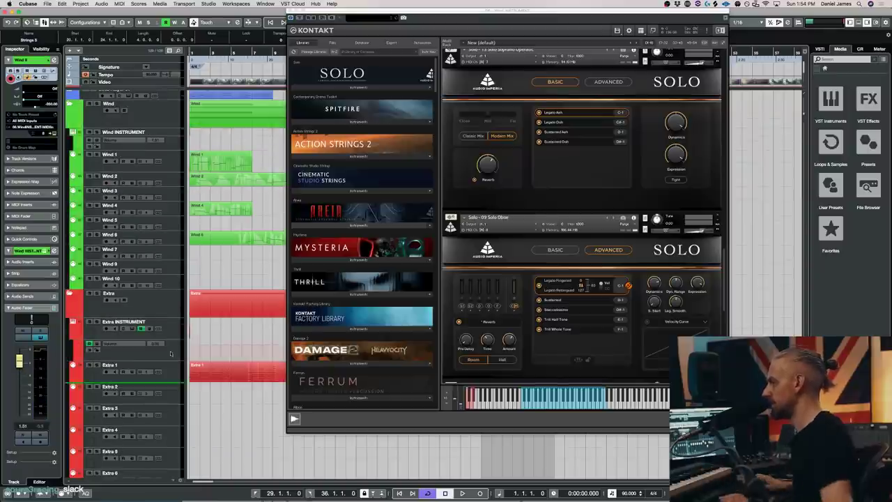
scroll(160, 168, "up", 5)
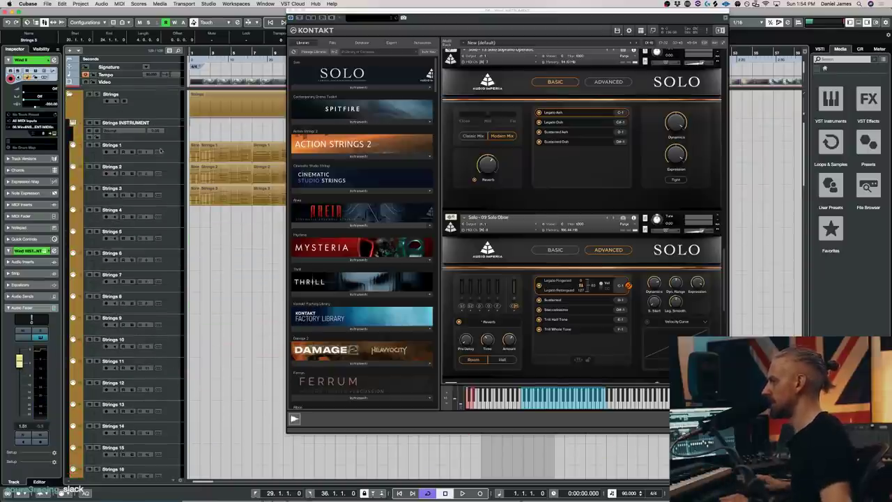
Step: Move the Strings 2 track into the Wind folder between Wind 7 and Wind 8 and select it
left_click(160, 167)
scroll(167, 154, "down", 5)
left_click_drag(171, 135, 178, 192)
scroll(179, 202, "down", 5)
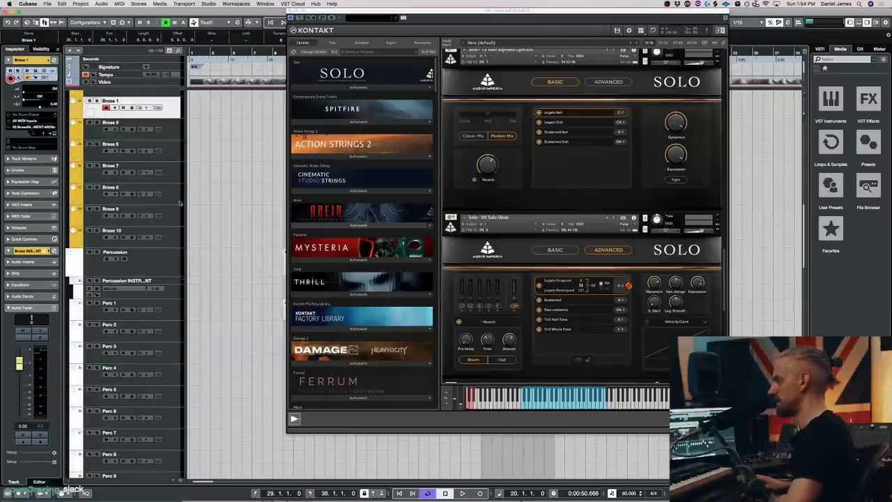
scroll(179, 203, "down", 8)
scroll(172, 164, "up", 10)
left_click(178, 184)
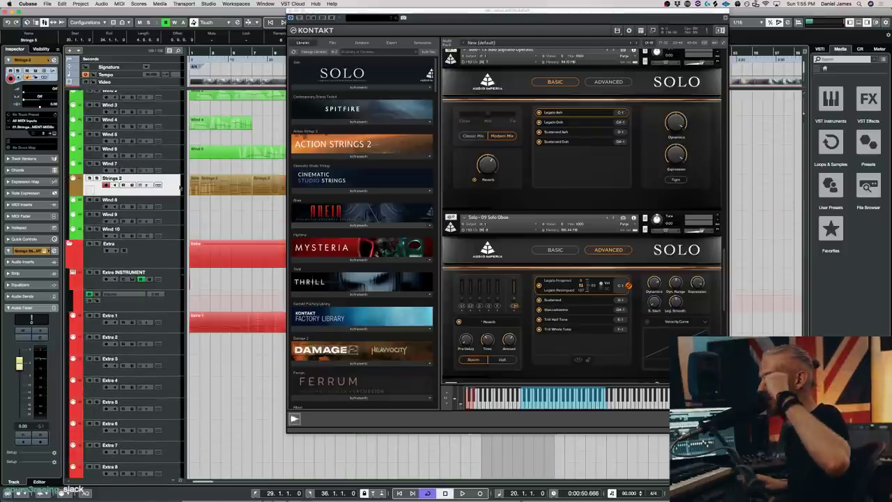
Step: Shift the Kontakt window aside to uncover more of the arrangement, keeping Strings 2 selected
left_click_drag(442, 15, 514, 29)
left_click(180, 185)
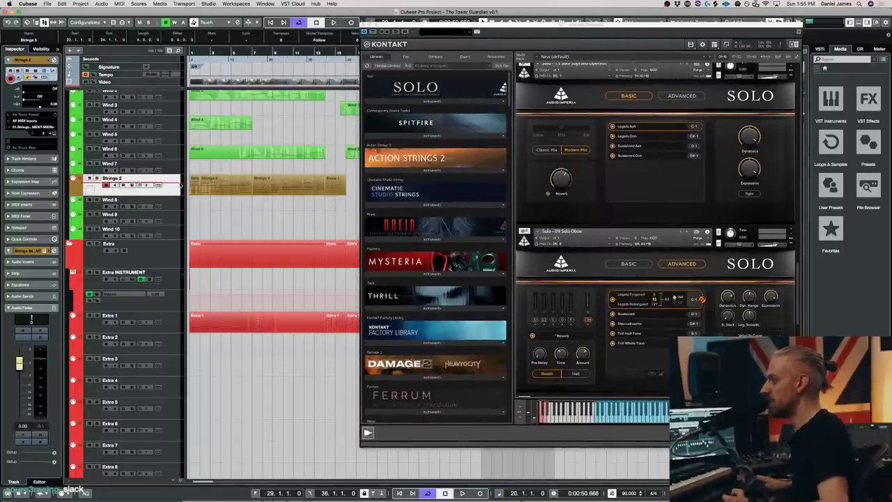
Step: Examine where the track selection lands when moving between Strings 2, Wind 7 and the Brass tracks
scroll(164, 190, "down", 10)
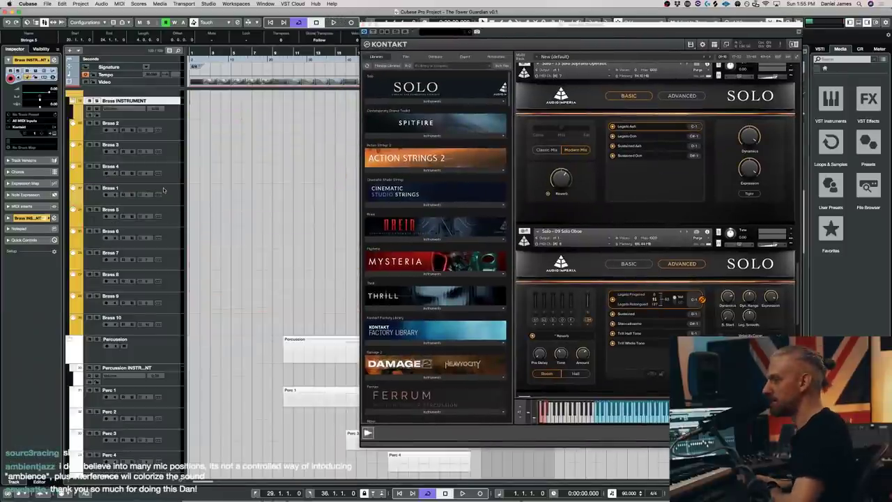
scroll(164, 190, "up", 10)
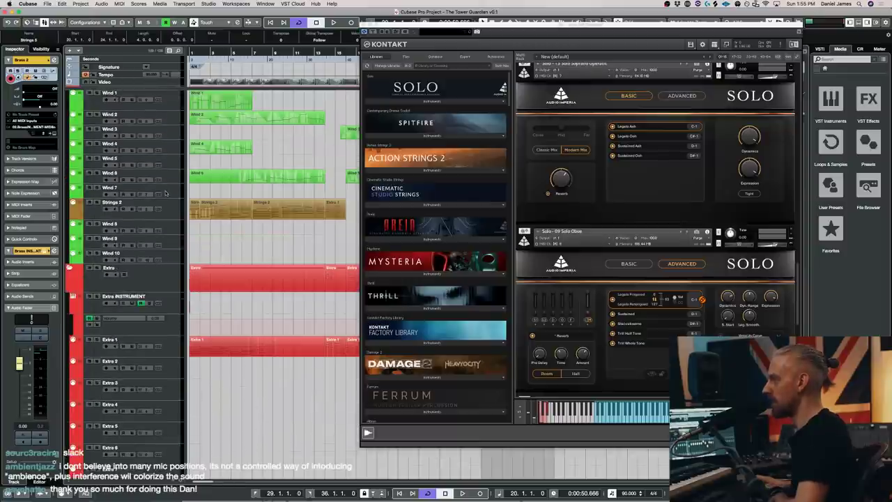
scroll(166, 193, "up", 3)
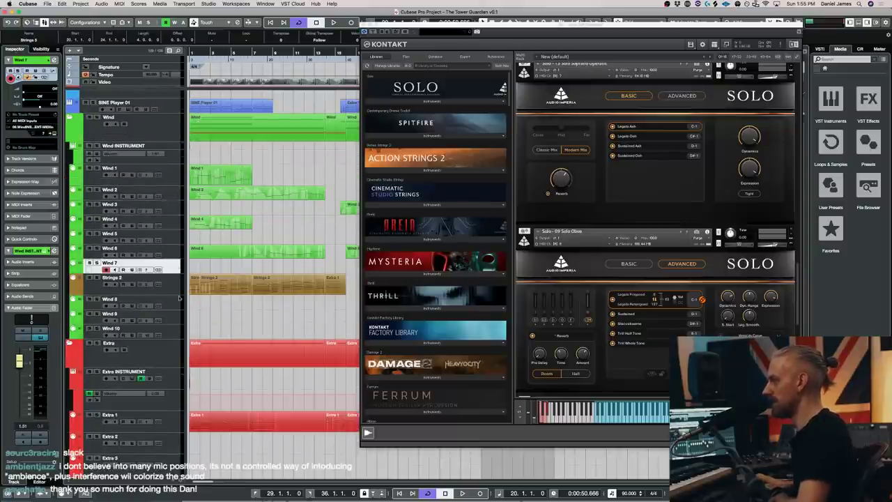
scroll(178, 264, "down", 10)
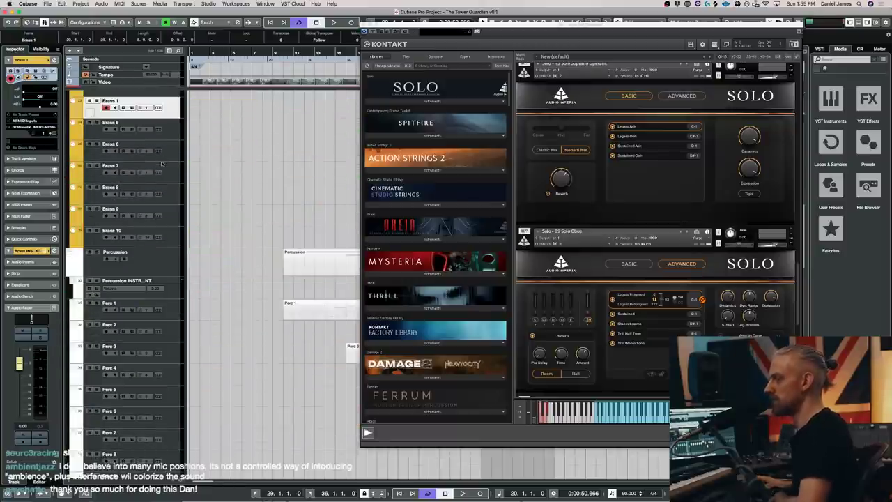
scroll(161, 165, "down", 5)
scroll(162, 165, "up", 15)
scroll(160, 184, "down", 6)
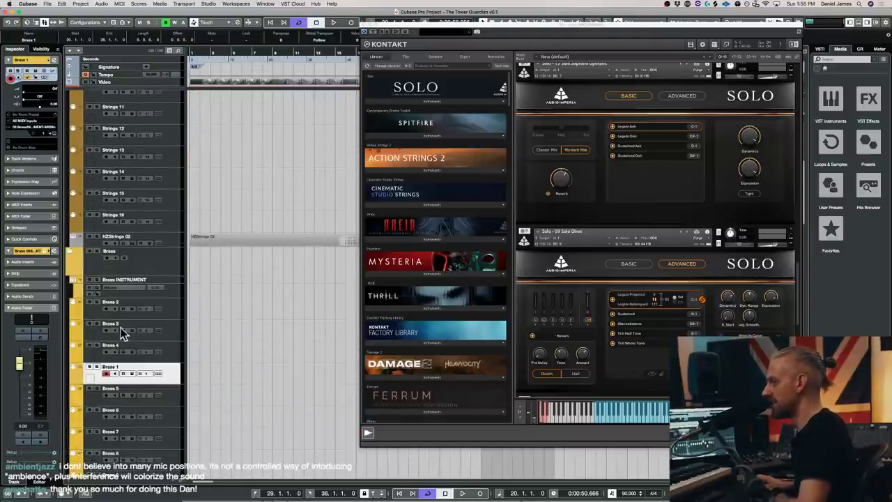
scroll(230, 315, "up", 8)
scroll(230, 315, "down", 12)
scroll(230, 315, "up", 14)
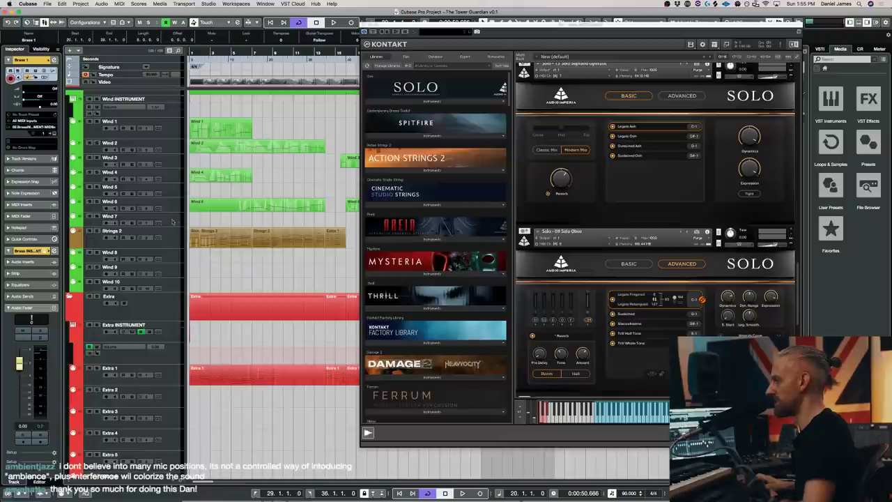
Step: Select Extra 1 and step the track selection up and down the list as far as the Brass folder
left_click(179, 245)
left_click(173, 370)
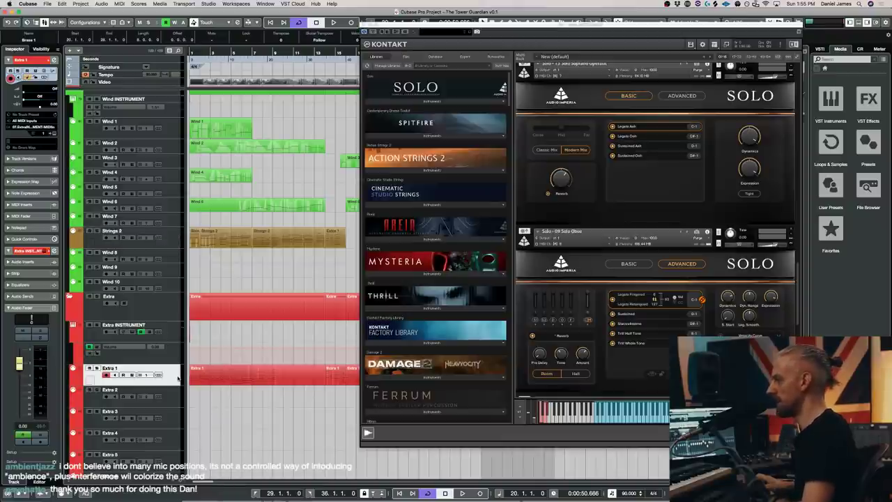
key("Up")
key("Up")
key("Up")
key("Down")
key("Down")
key("Down")
key("Down")
key("Down")
key("Down")
key("Down")
key("Down")
key("Down")
key("Down")
key("Down")
key("Down")
key("Down")
key("Down")
key("Down")
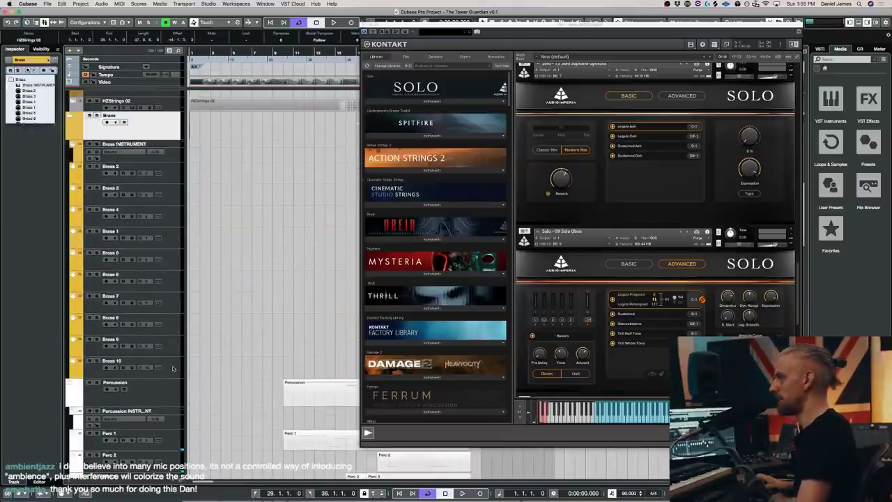
Step: Step the track selection up the list to examine how it moves between the Brass, Percussion and Strings tracks
key("Up")
key("Up")
key("Up")
key("Up")
key("Up")
key("Up")
key("Up")
key("Up")
key("Up")
key("Up")
key("Up")
key("Up")
key("Up")
key("Up")
key("Up")
key("Up")
key("Up")
key("Up")
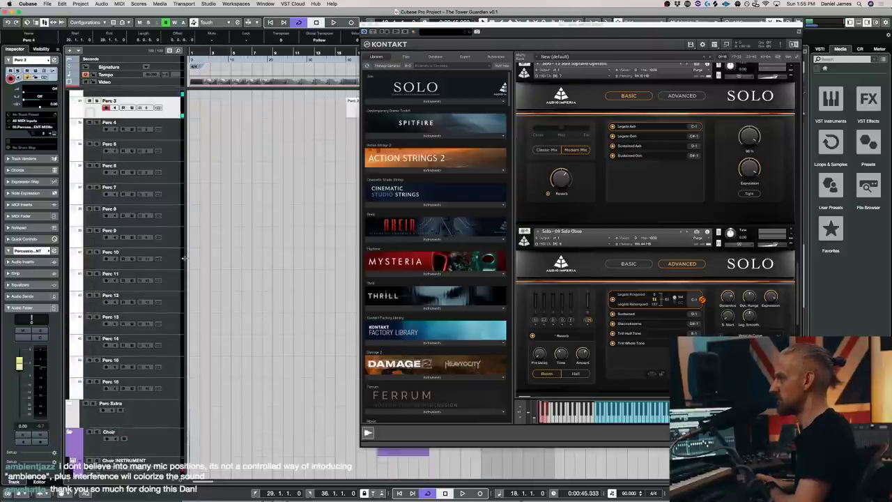
key("Up")
key("Up")
key("Up")
key("Up")
key("Up")
key("Up")
key("Up")
key("Up")
key("Up")
key("Up")
key("Up")
key("Up")
key("Up")
key("Up")
key("Up")
key("Up")
key("Up")
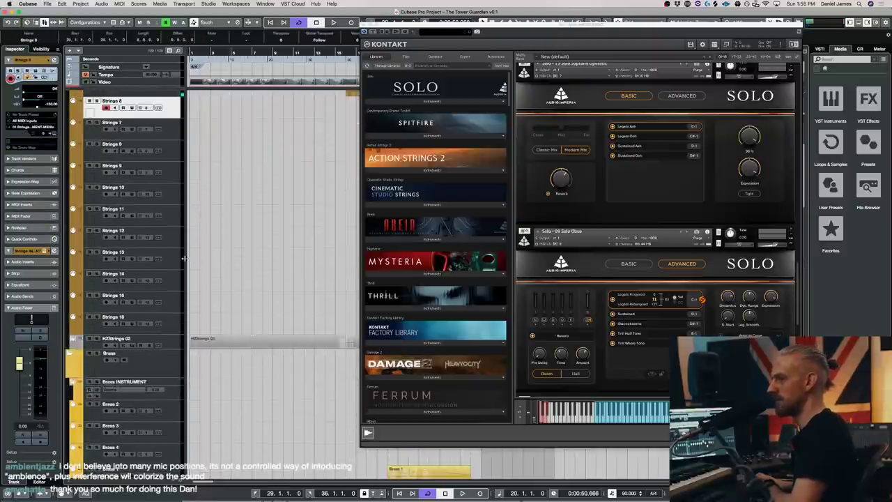
Step: Select the Strings 2 track inside the Wind folder and step down to the neighbouring Wind 8 track
scroll(196, 215, "up", 15)
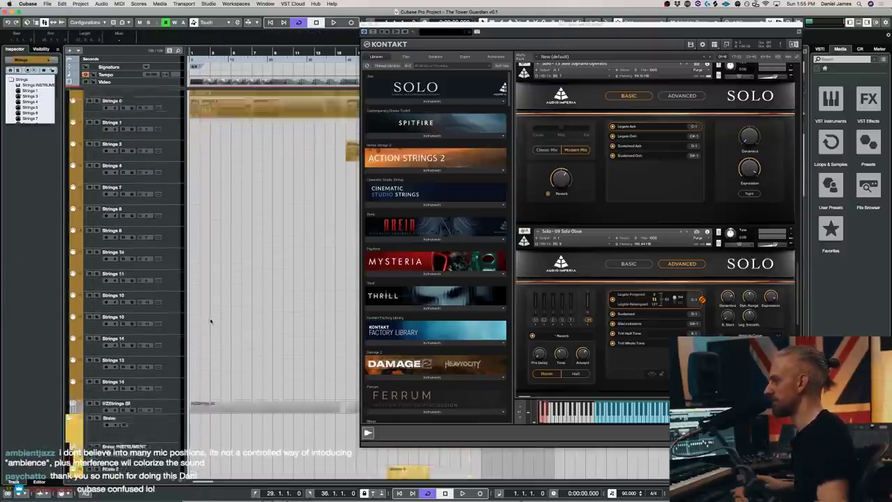
left_click(172, 199)
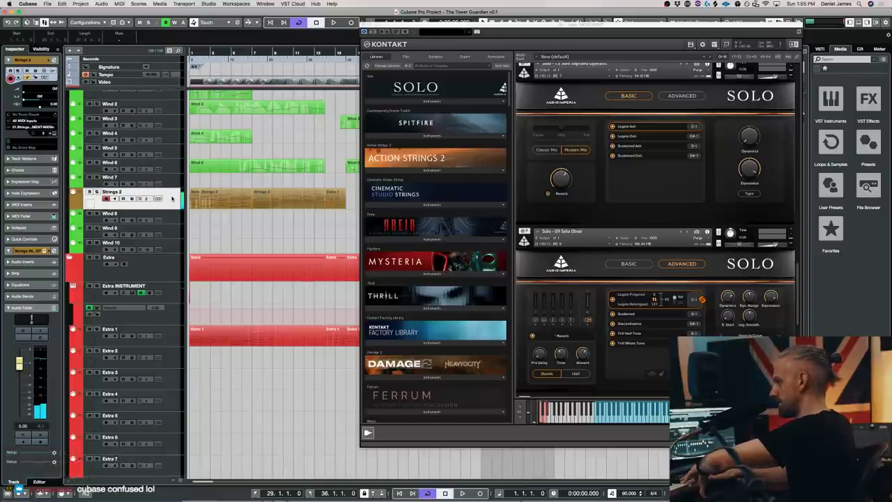
key("Down")
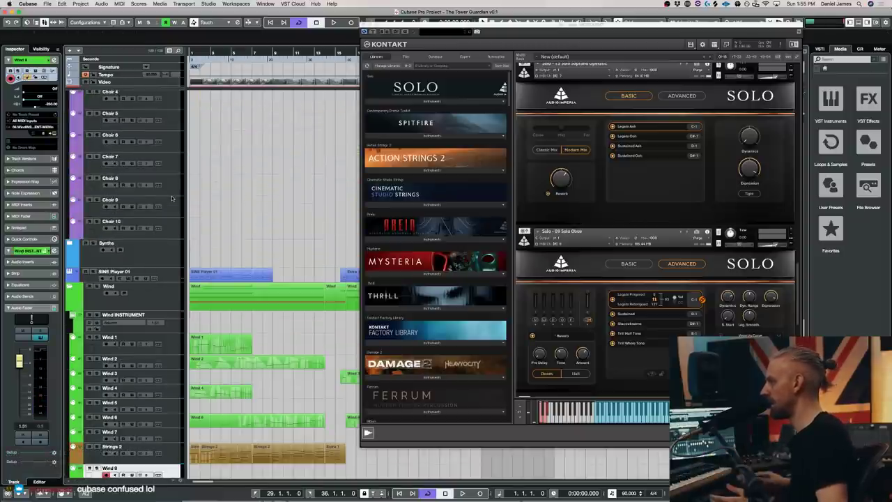
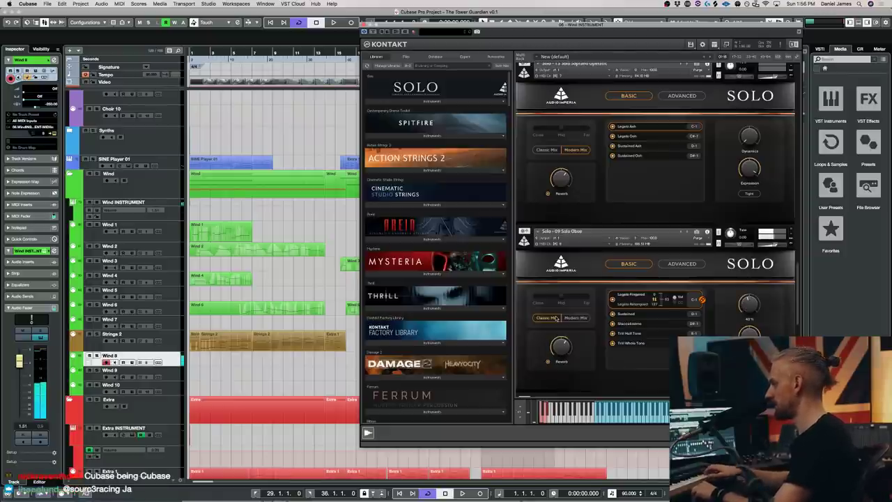
Step: Alternate the selected track between Strings 2 and Wind 8 to compare the strings with the solo oboe
key("Up")
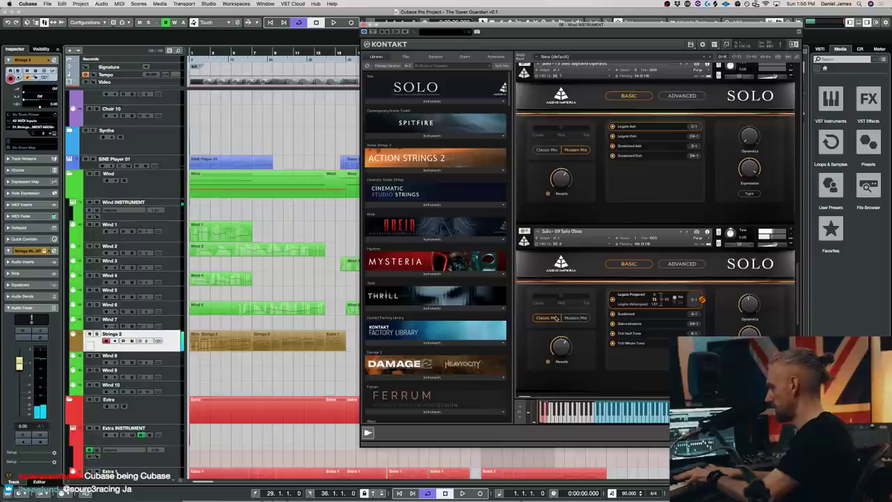
key("Down")
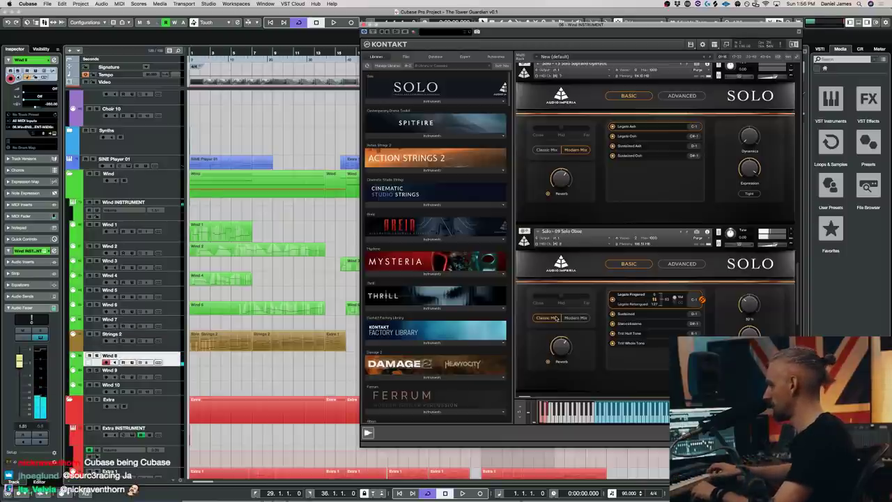
key("Up")
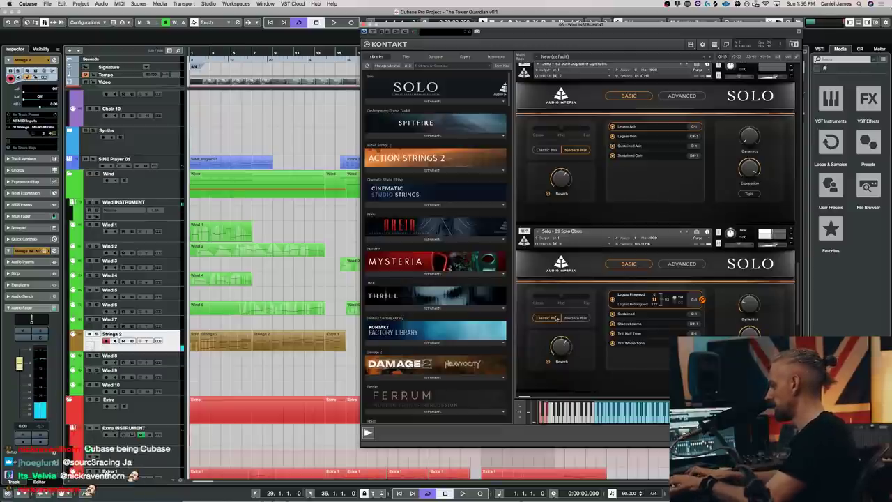
key("Down")
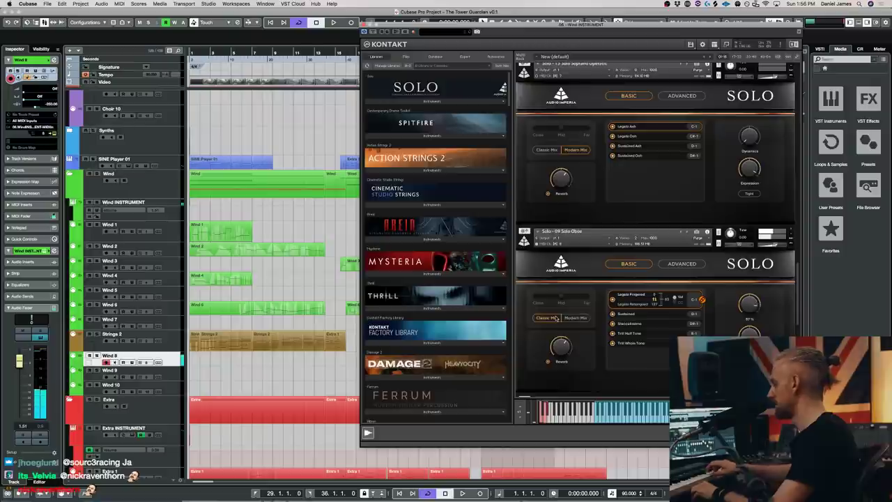
key("Up")
key("Up")
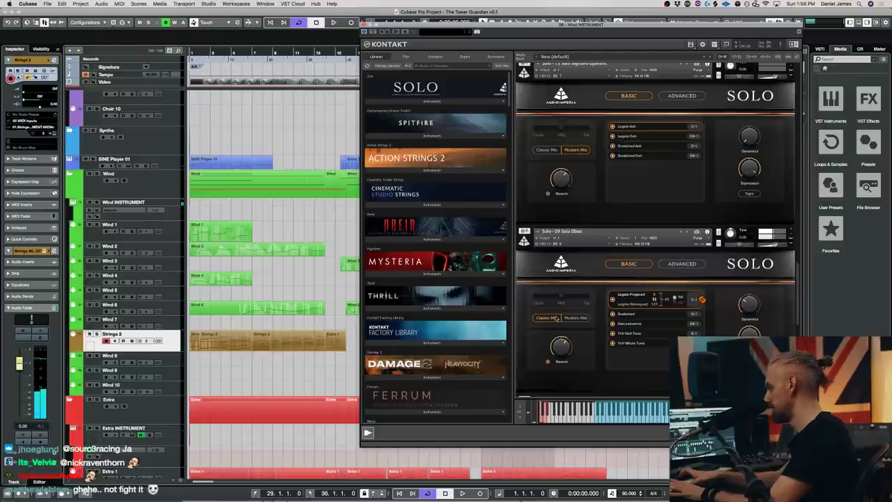
key("Down")
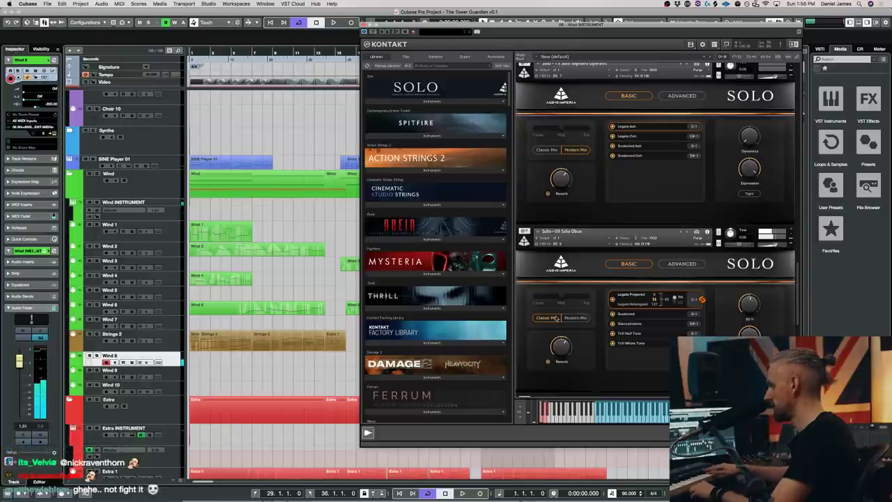
Step: Step down to Wind 9, return to Strings 2 for another audition, and finish on Wind 8
key("Down")
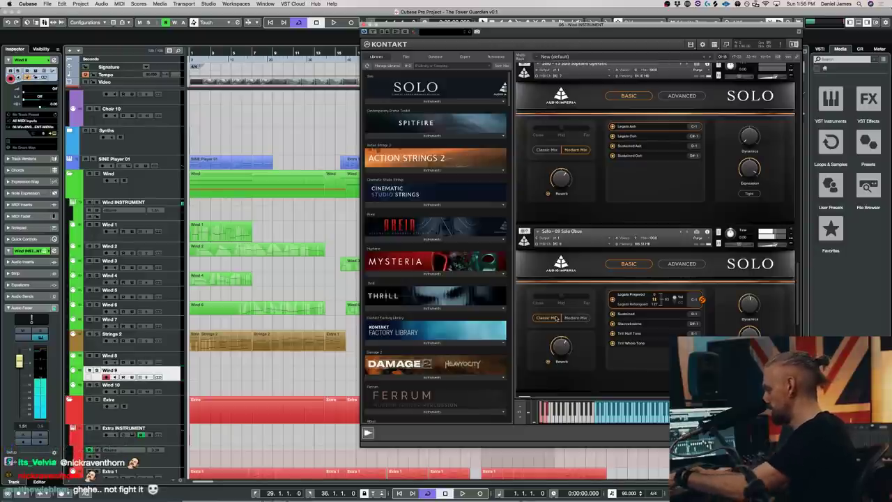
key("Up")
key("Up")
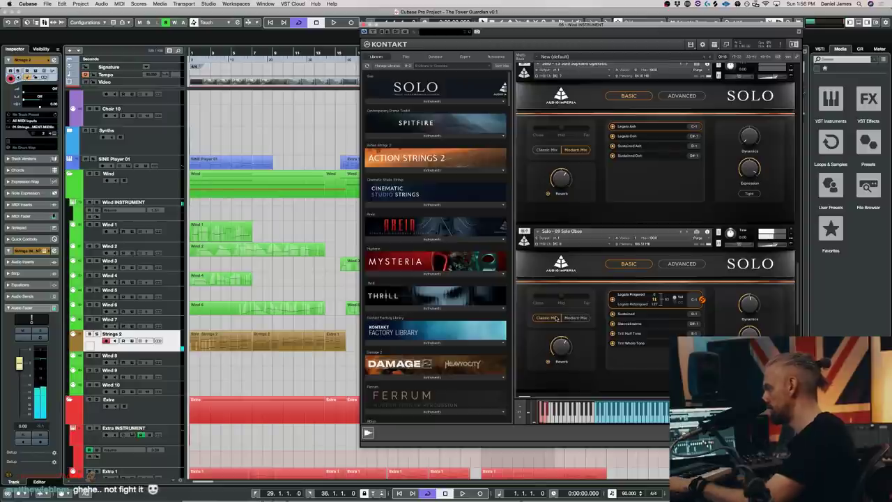
key("Down")
key("Down")
key("Up")
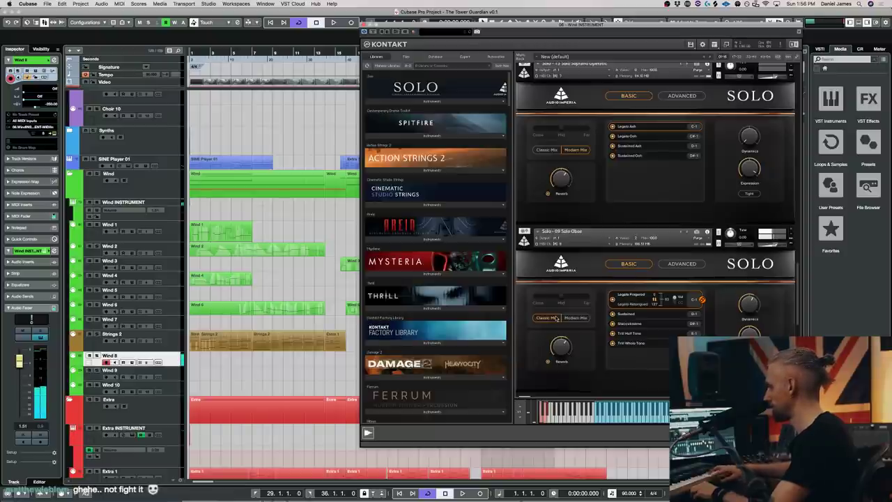
Step: Switch back and forth between Strings 2 and Wind 8 for further listening, ending on the oboe track
key("Up")
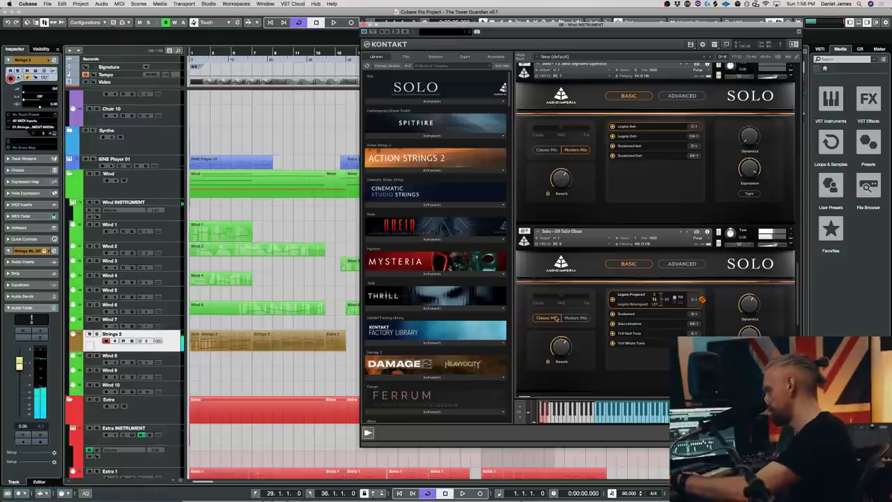
key("Down")
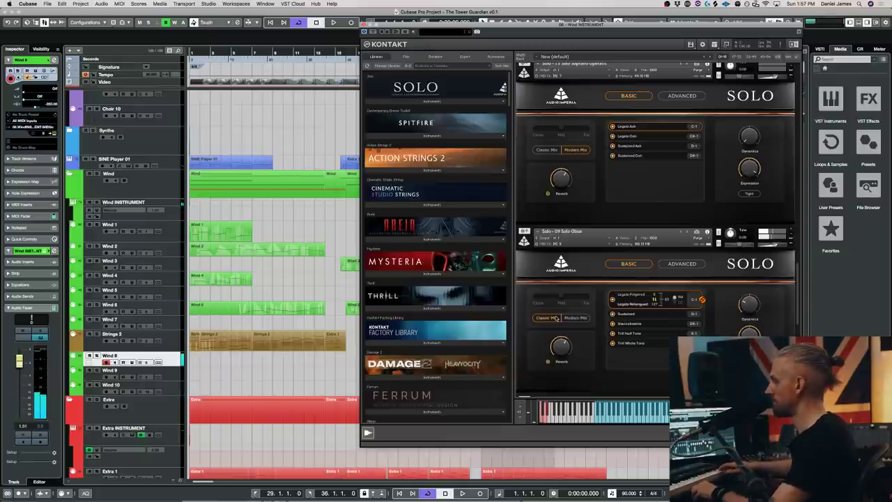
key("Up")
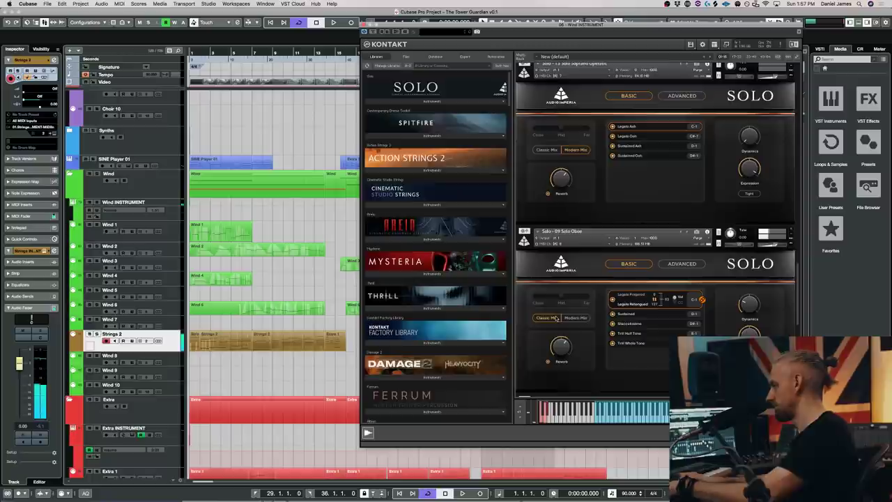
key("Down")
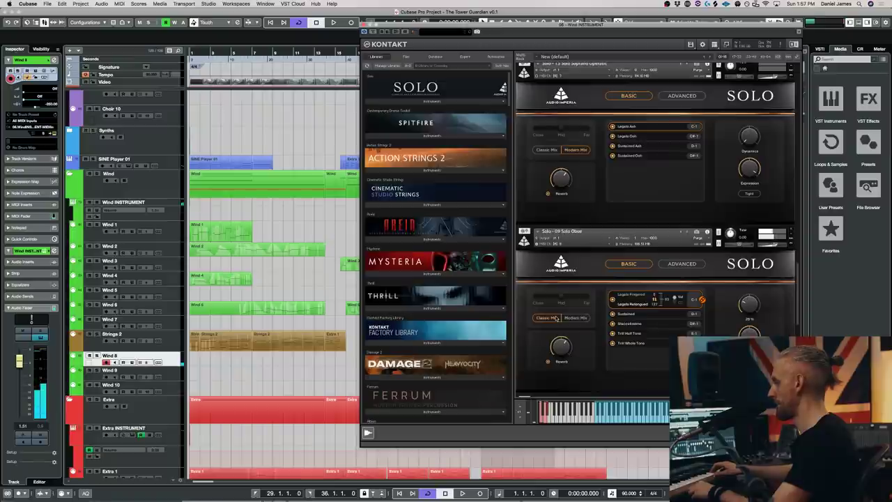
key("Up")
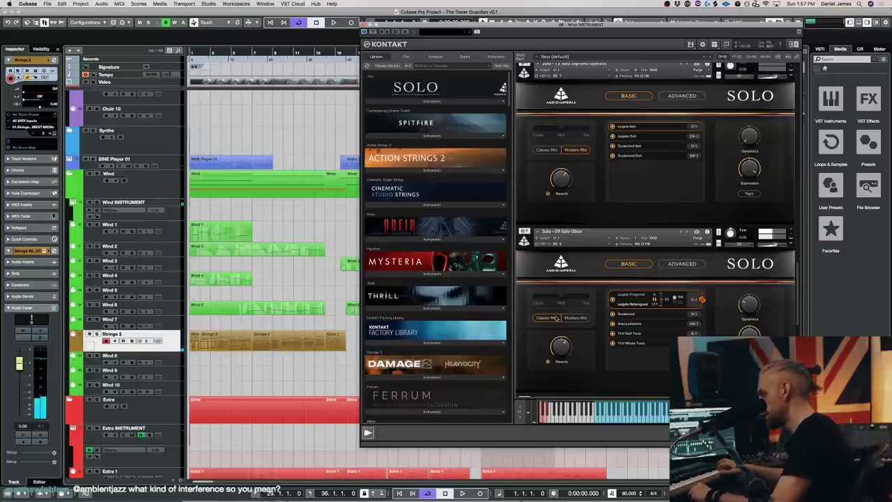
key("Down")
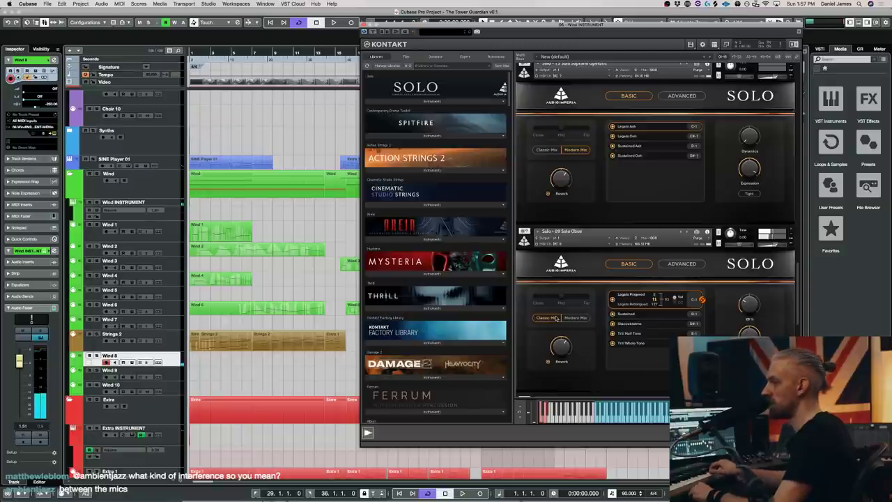
Step: Choose Classic Mix for the Solo Oboe, then reselect Strings 2 and move on to Wind 8
left_click(555, 318)
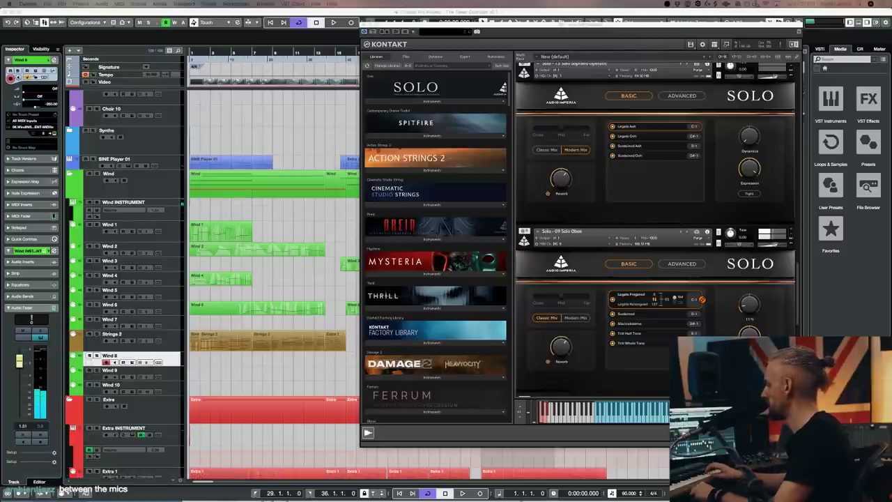
key("super+shift+a")
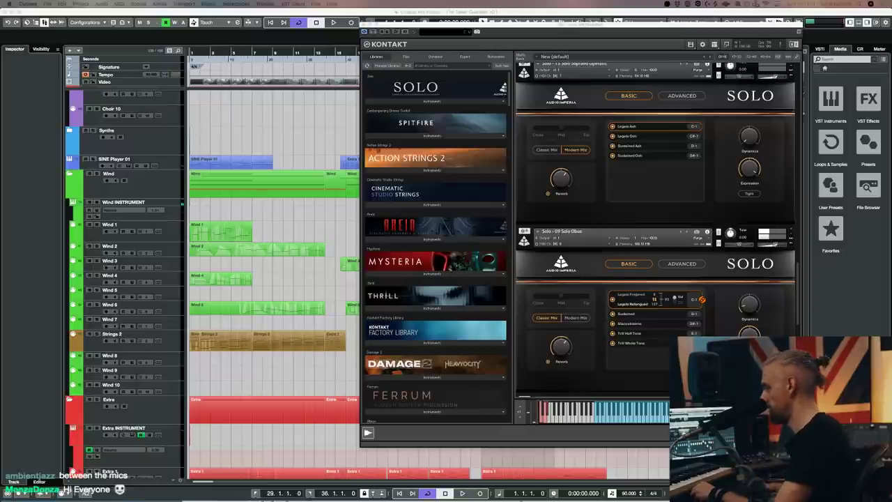
left_click(166, 344)
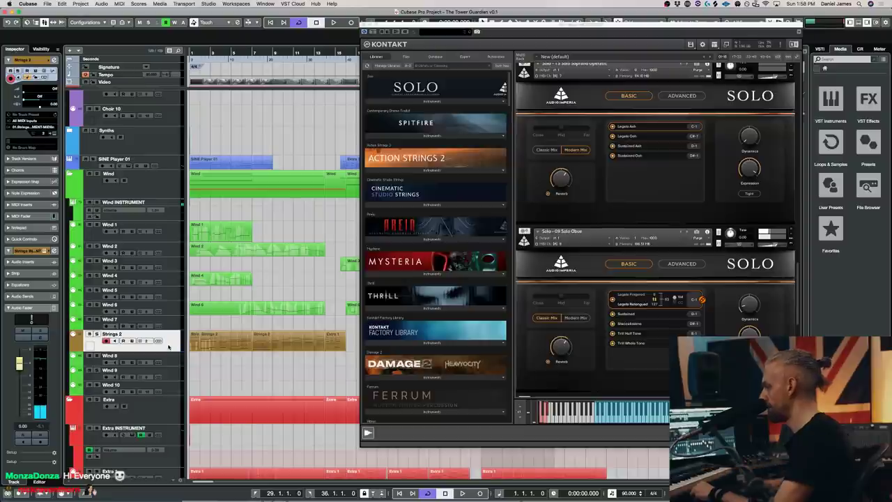
key("Down")
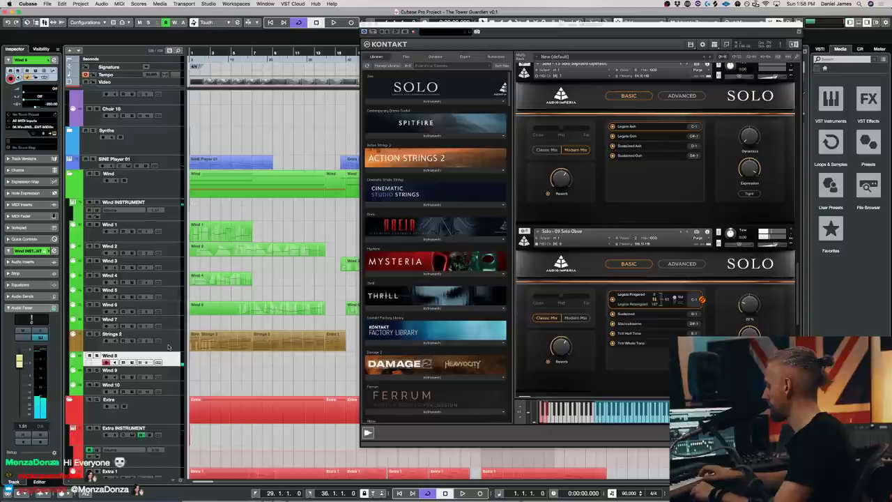
Step: Audition Strings 2 against the Classic Mix oboe on Wind 8, ending with Strings 2 selected
key("Up")
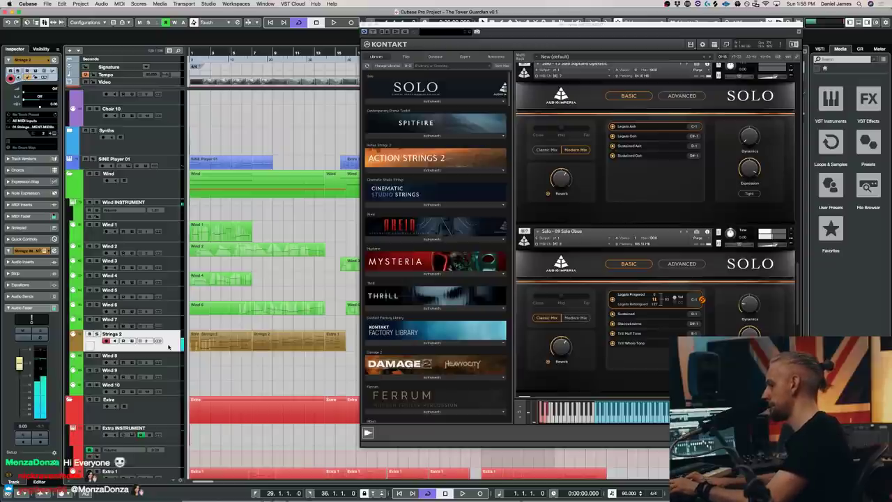
key("Down")
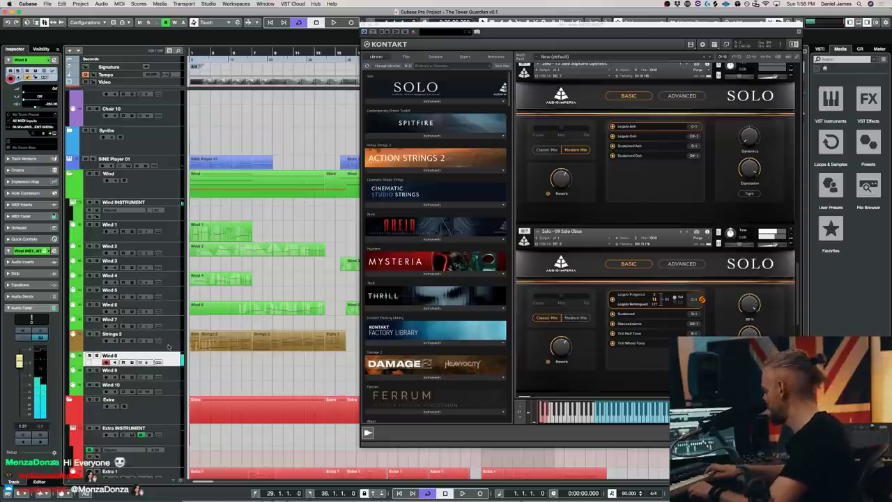
key("Up")
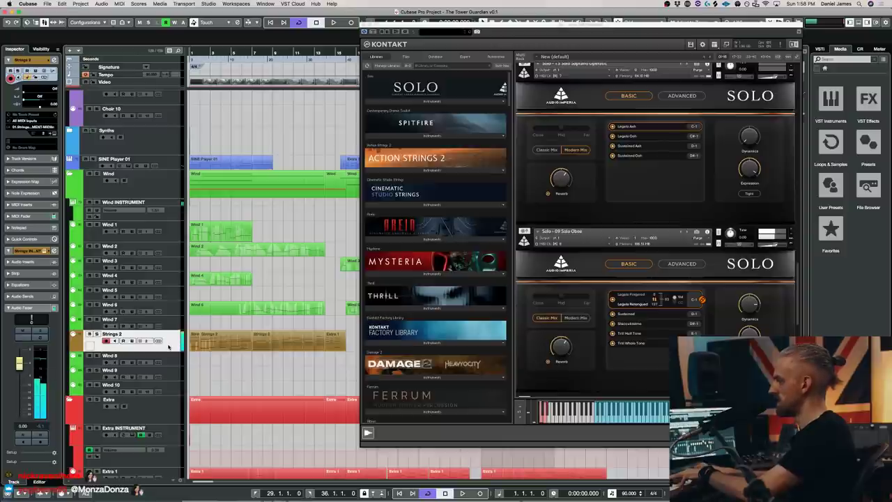
key("Down")
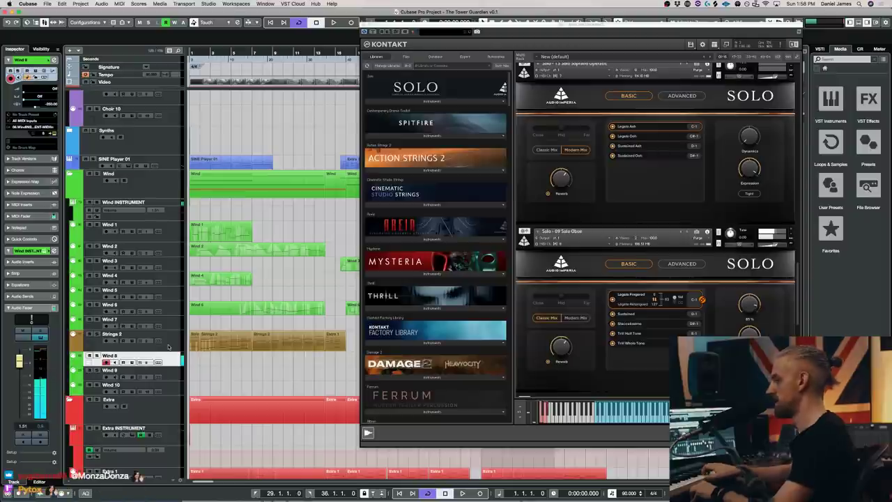
key("Up")
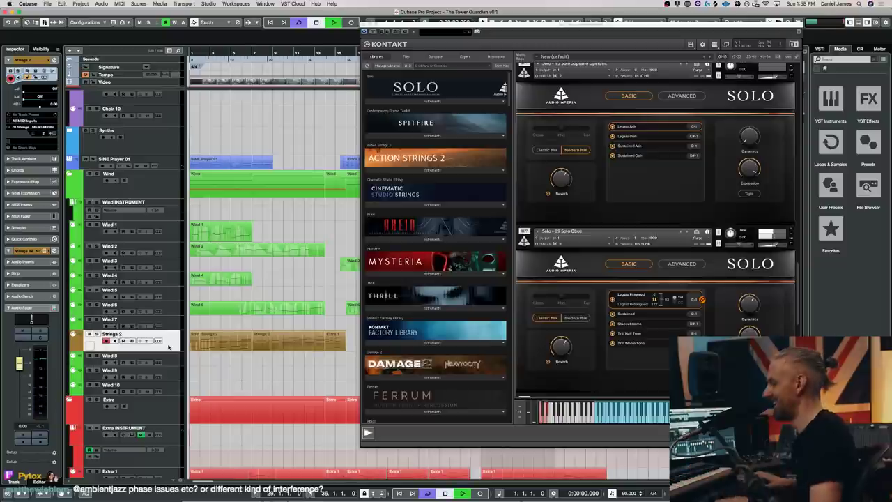
Step: Select Wind 8 and leave the project playback stopped
key("space")
left_click(175, 357)
key("space")
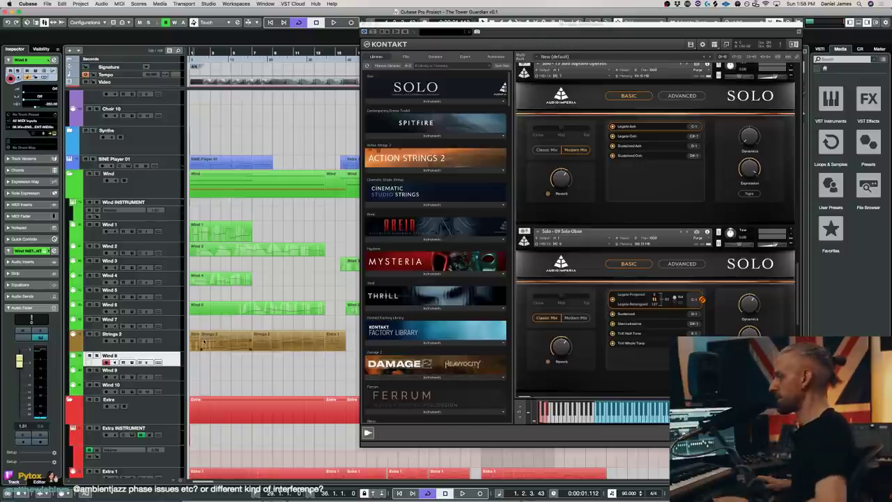
scroll(271, 265, "down", 10)
scroll(271, 266, "up", 8)
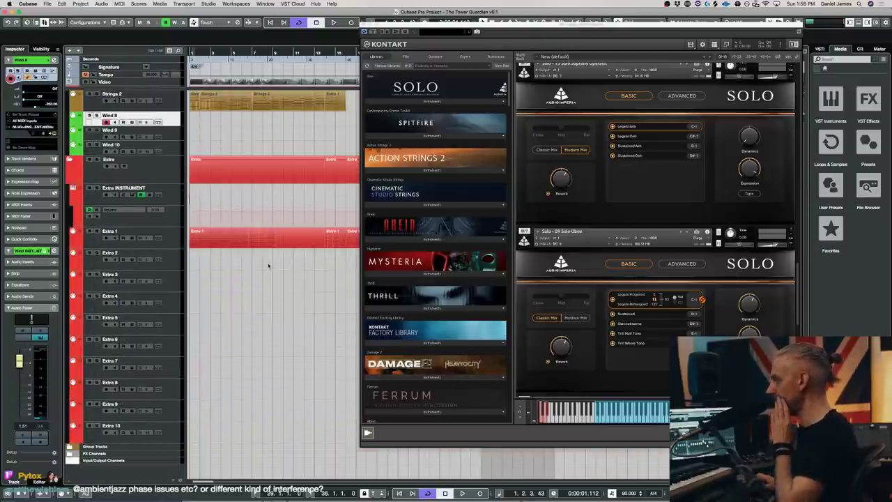
scroll(271, 266, "up", 3)
scroll(576, 253, "up", 3)
scroll(576, 252, "down", 3)
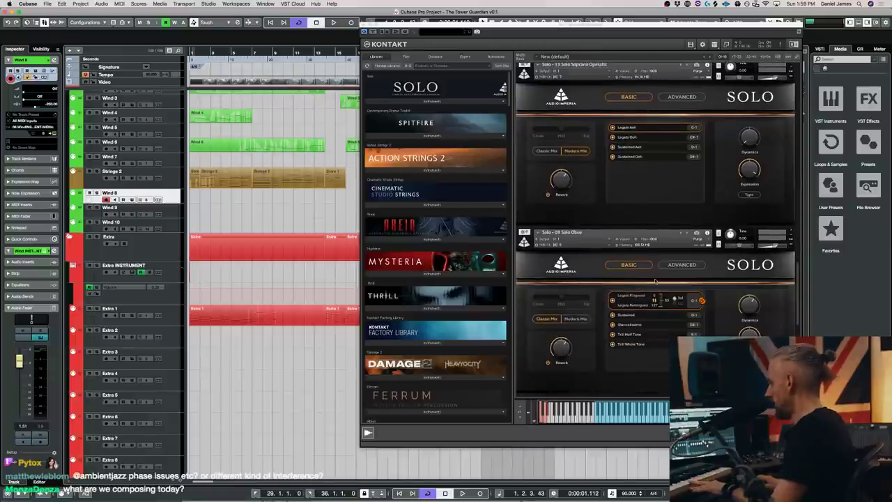
Step: Show the Solo Oboe's advanced controls and switch its active microphone position
left_click(683, 265)
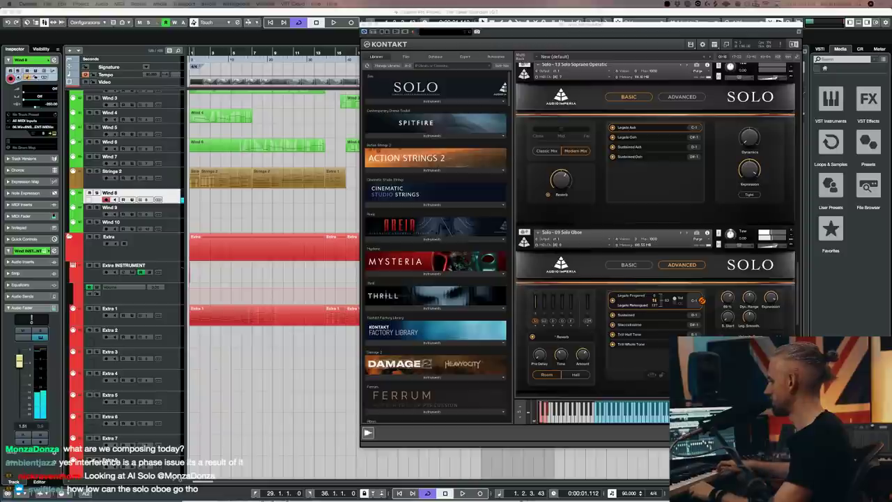
left_click(545, 321)
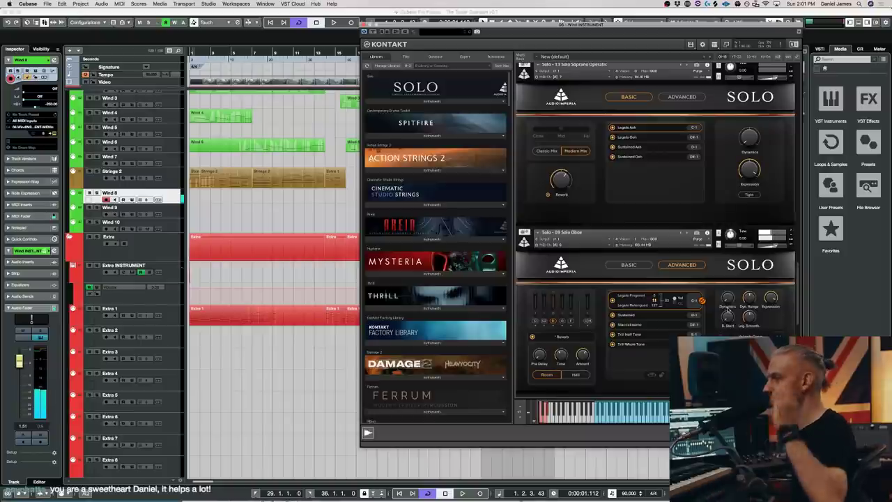
Step: Compare Strings 2 with the Solo Oboe on Wind 8, ending with Wind 8 selected
left_click(170, 182)
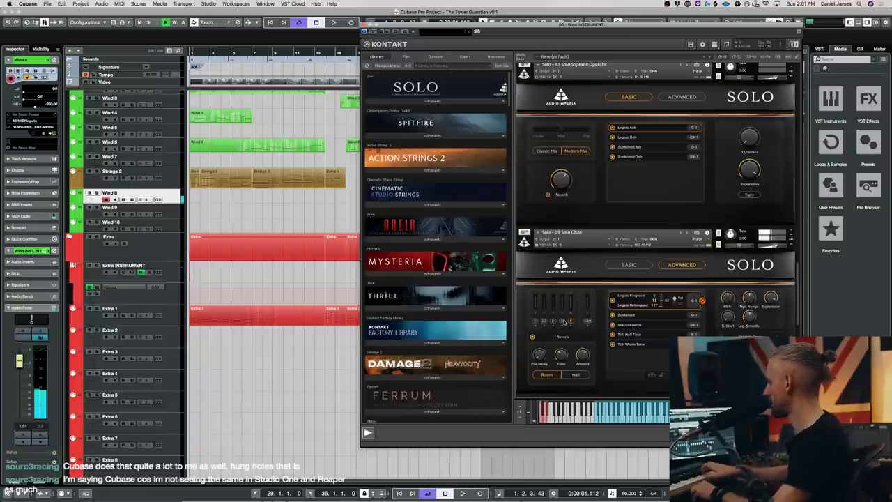
left_click(171, 184)
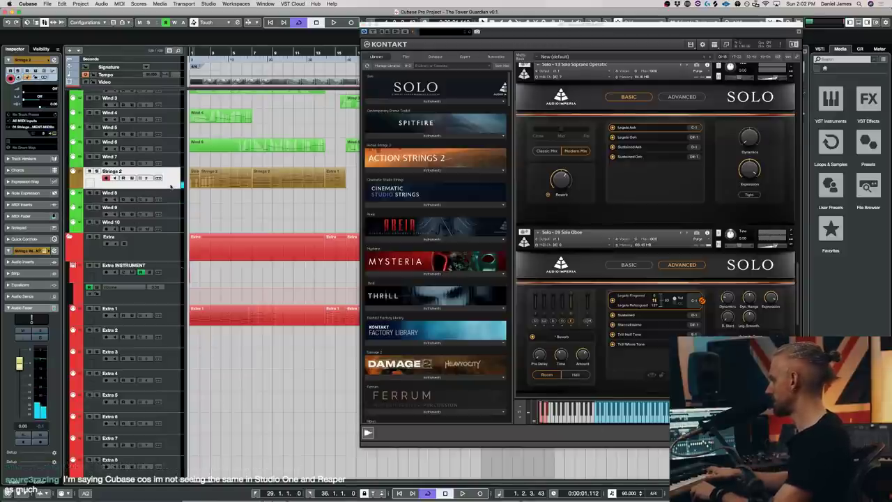
left_click(176, 199)
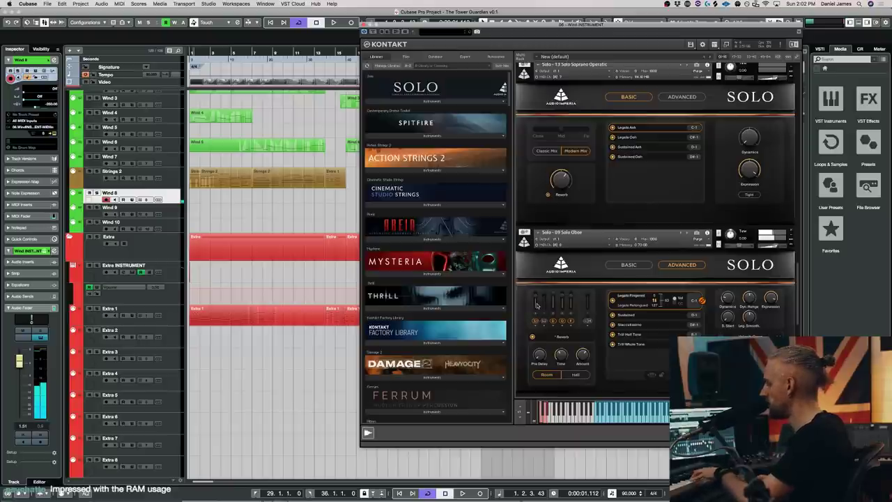
Step: Go over the Solo Oboe's microphone faders, then briefly play and stop the project
mouse_move(537, 305)
left_mouse_down()
mouse_move(539, 312)
mouse_move(546, 304)
left_mouse_up()
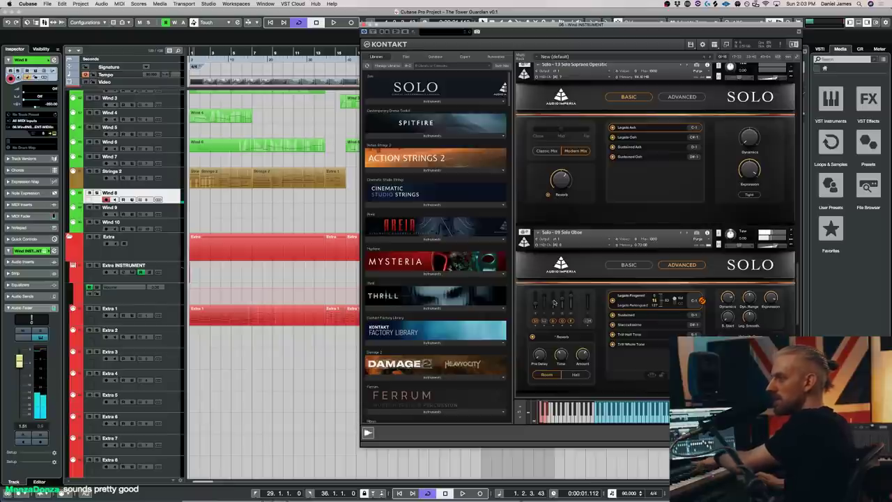
key("space")
key("space")
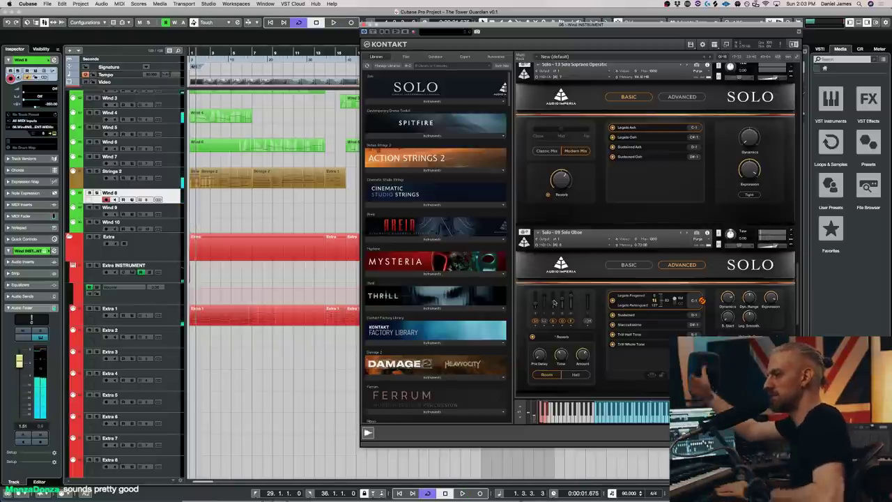
Step: Open the Strings 2 instrument in Kontakt and choose the Harmonics articulation for the CSS Classic Legato Full Ensemble
left_click(161, 180)
key("Return")
left_click(663, 255)
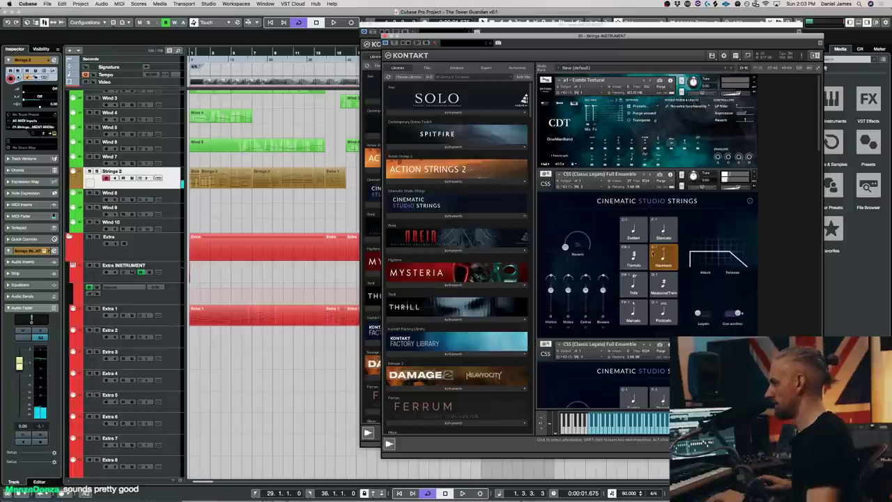
Step: Audition Wind 8 again, then reselect Strings 2 and switch the CSS Full Ensemble to the Sustain articulation
left_click(175, 201)
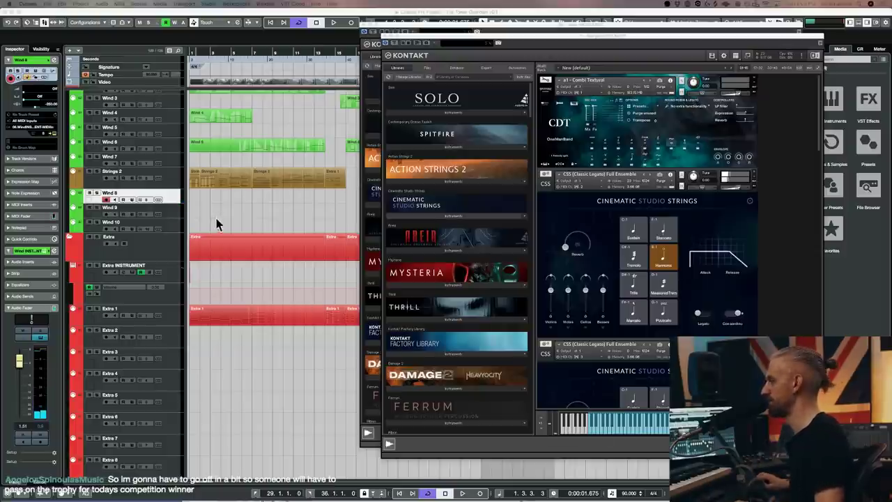
scroll(177, 190, "up", 1)
left_click(177, 191)
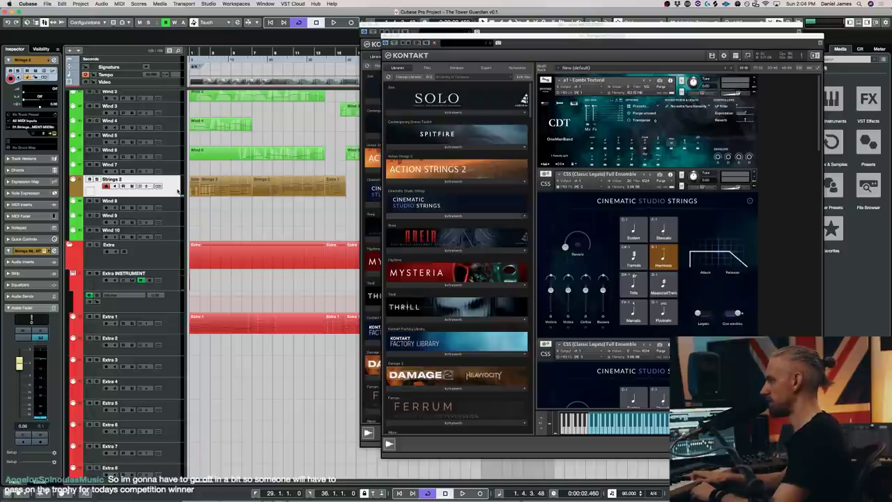
left_click(633, 236)
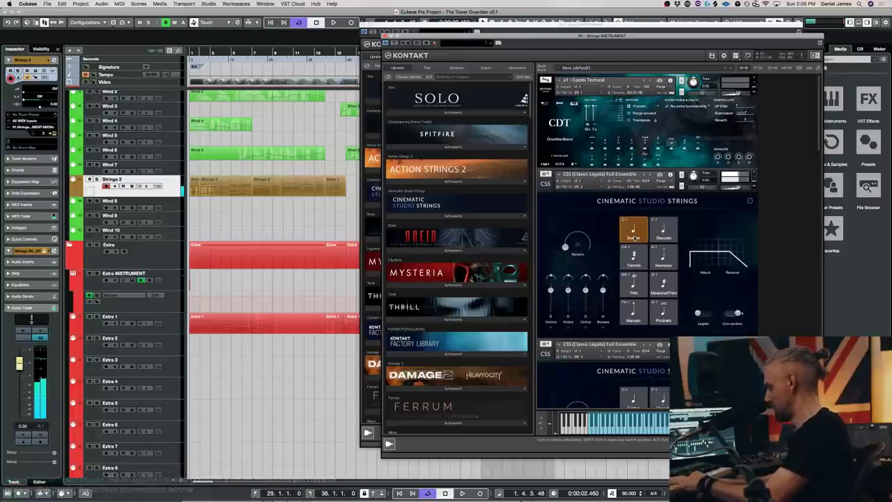
Step: Audition the sustained Strings 2 patch against the solo patches on Wind 8, Wind 7 and Wind 6
key("Down")
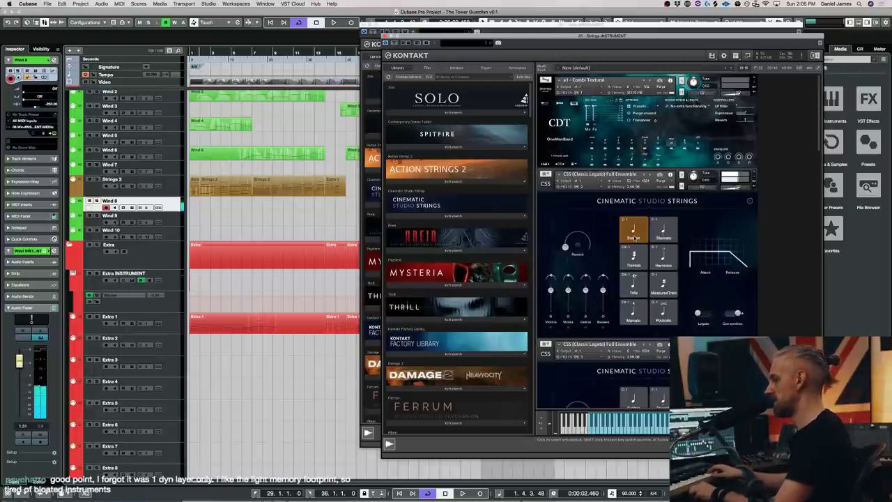
key("Up")
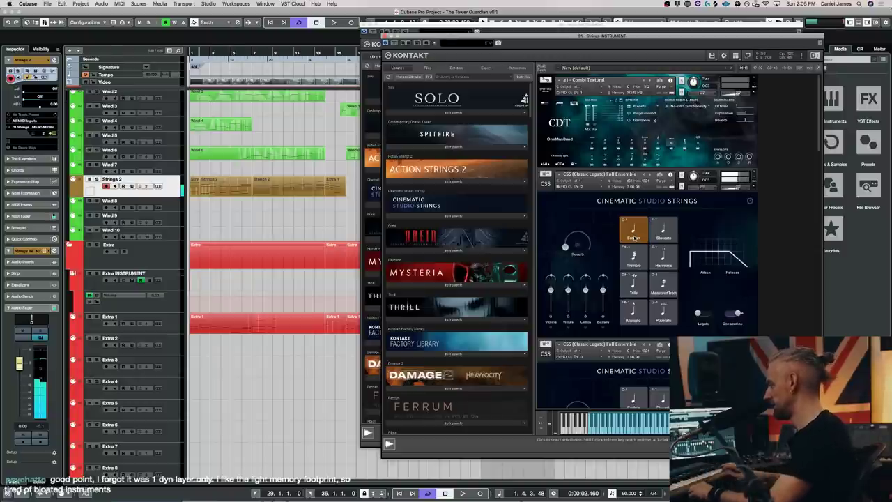
key("Down")
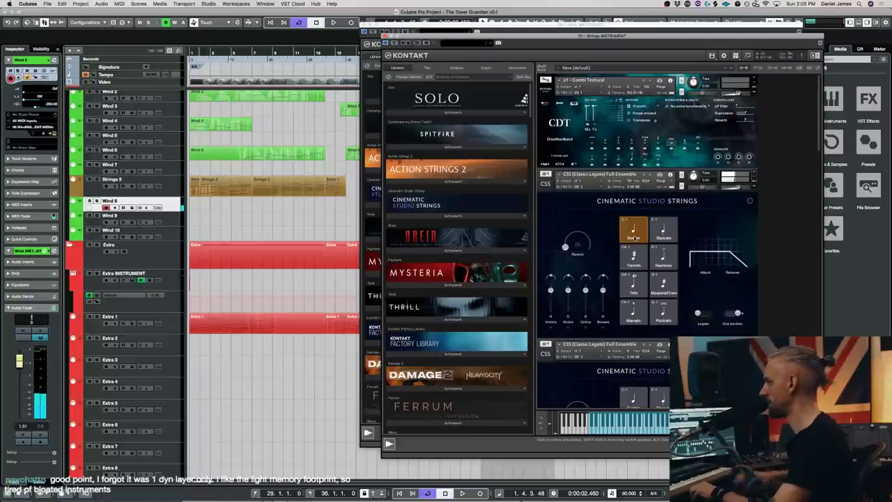
key("Up")
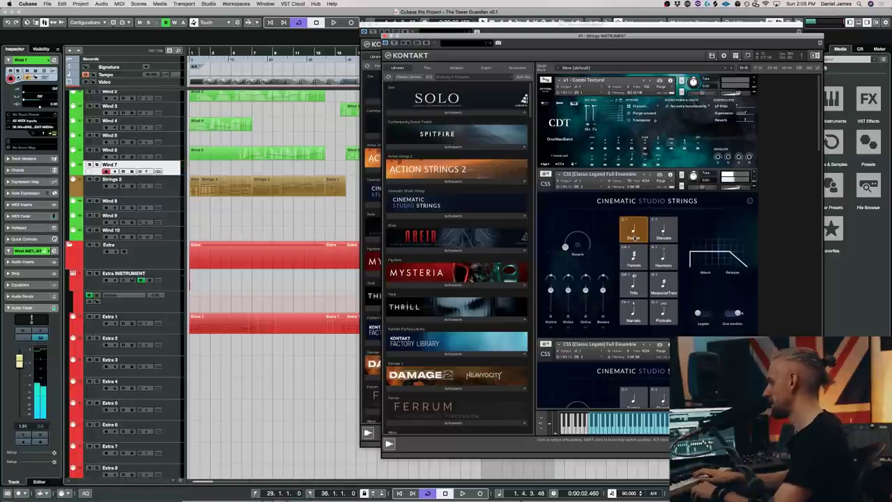
key("Up")
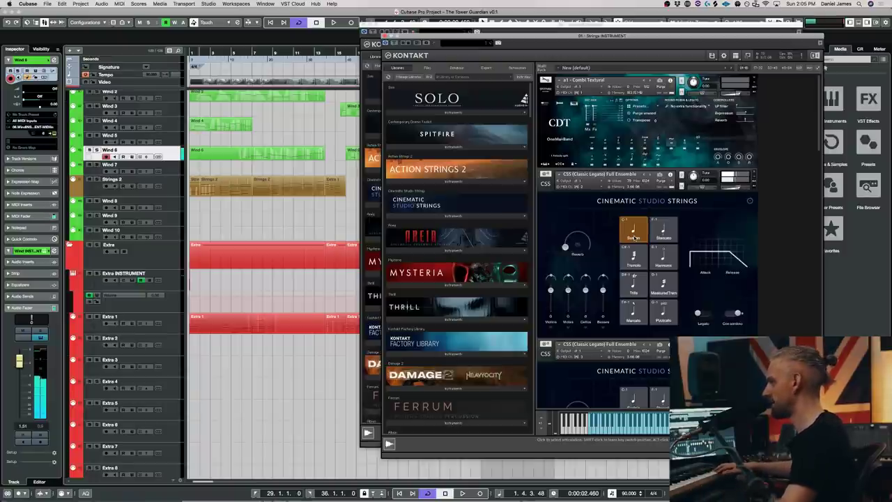
key("Down")
key("Down")
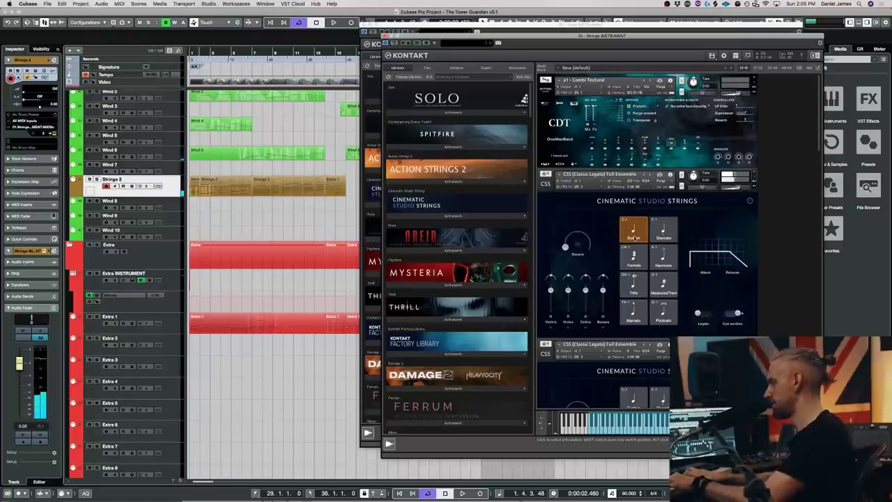
key("Down")
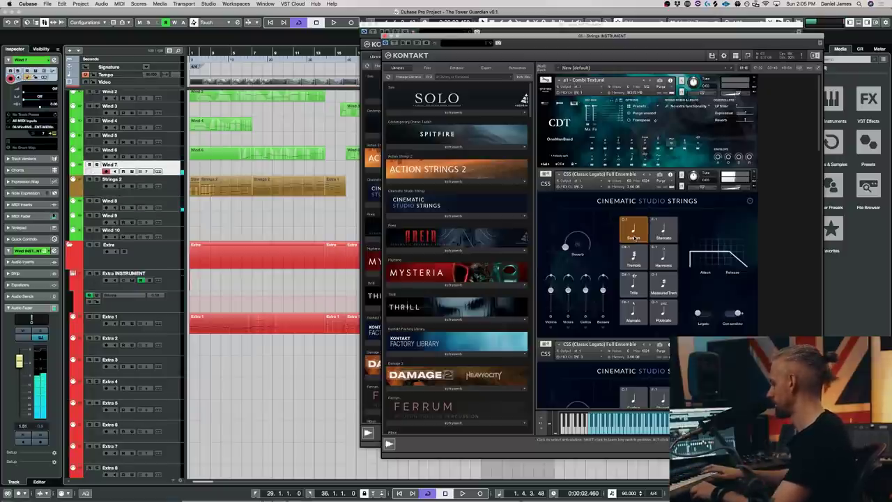
Step: Move the Wind 6 track directly above Strings 2, then audition Strings 2 and Wind 8
key("Up")
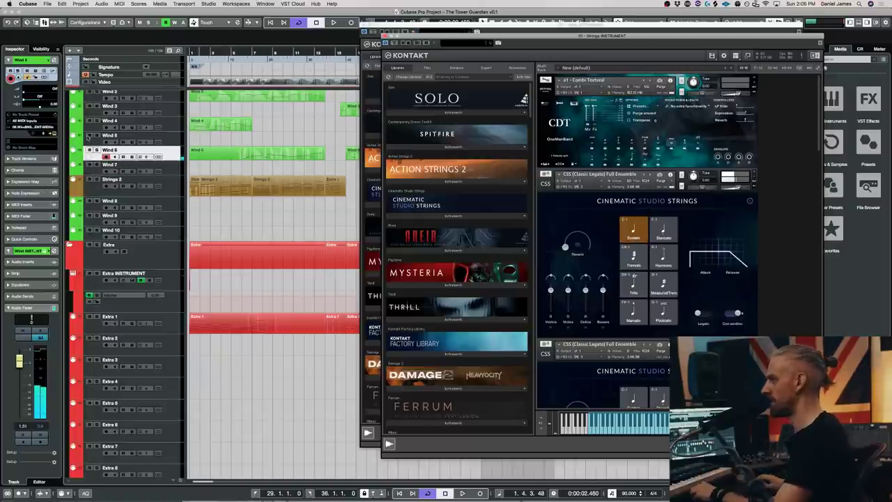
left_click_drag(150, 157, 173, 171)
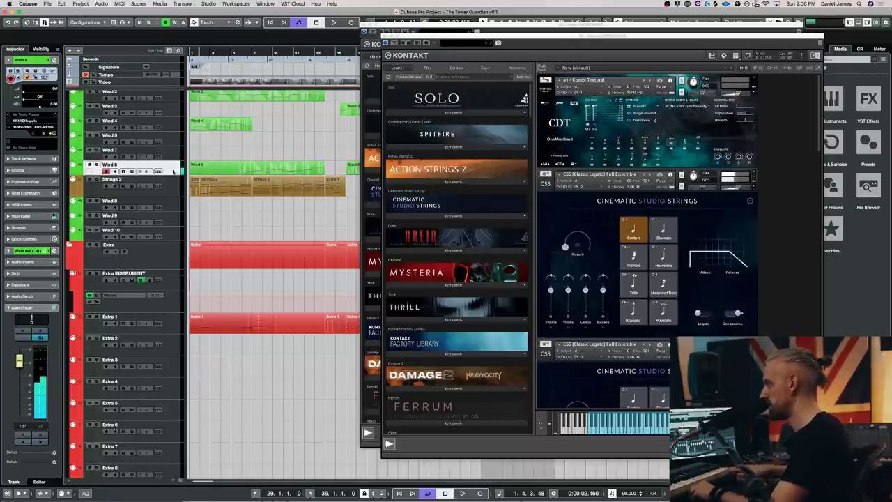
key("Down")
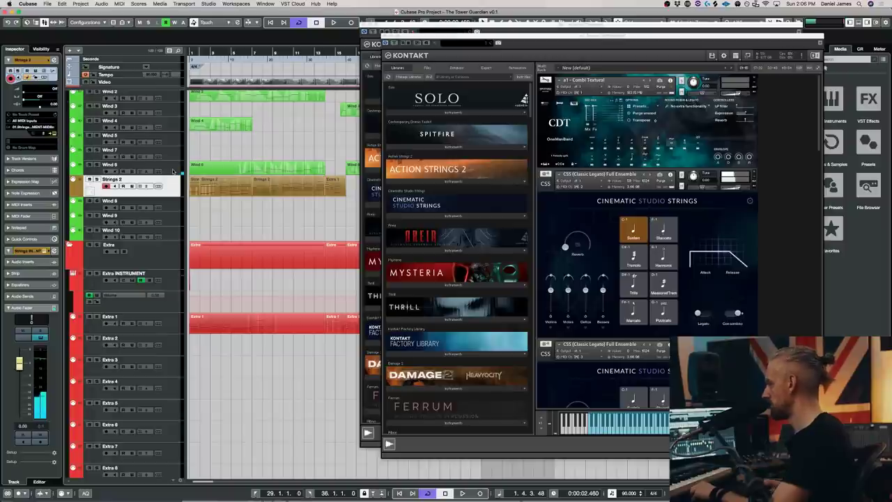
key("Down")
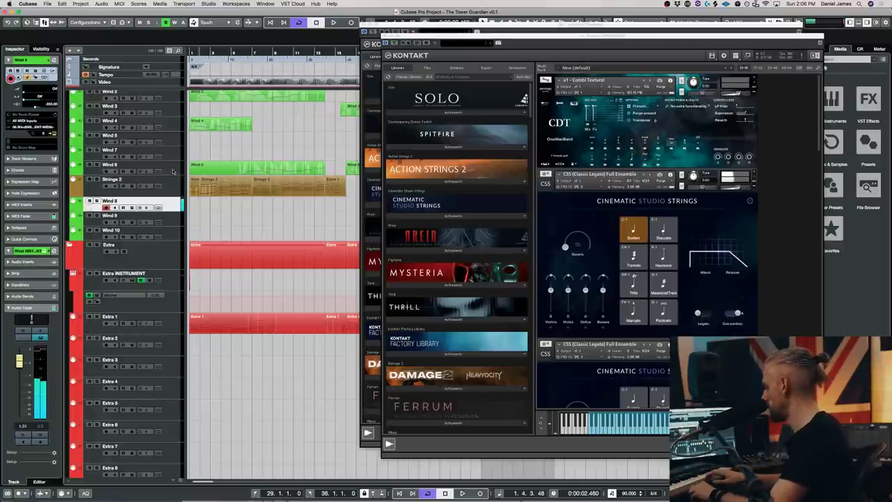
Step: Cycle repeatedly through Wind 6, Strings 2 and Wind 8 to compare their sounds, then clear the track selection
left_click(173, 171)
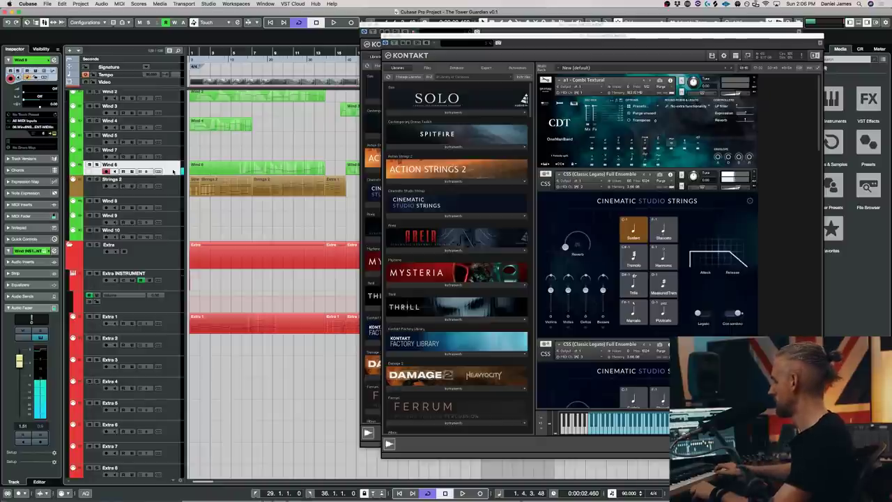
key("Down")
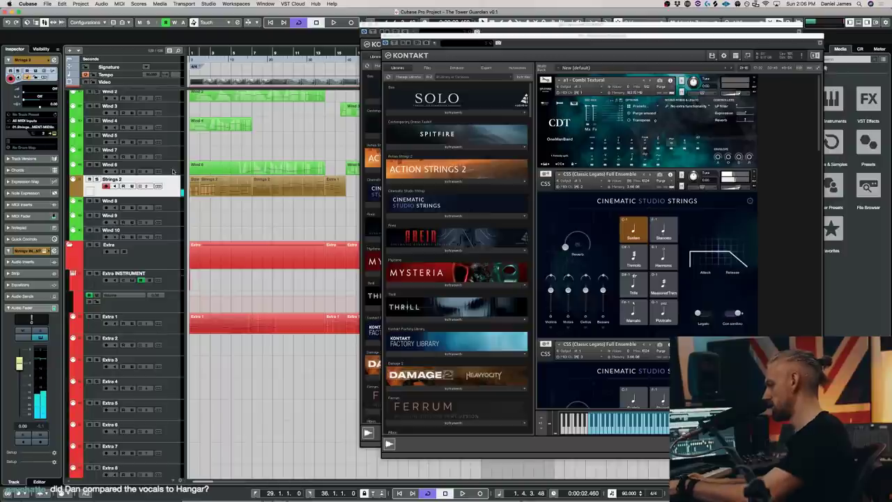
key("Down")
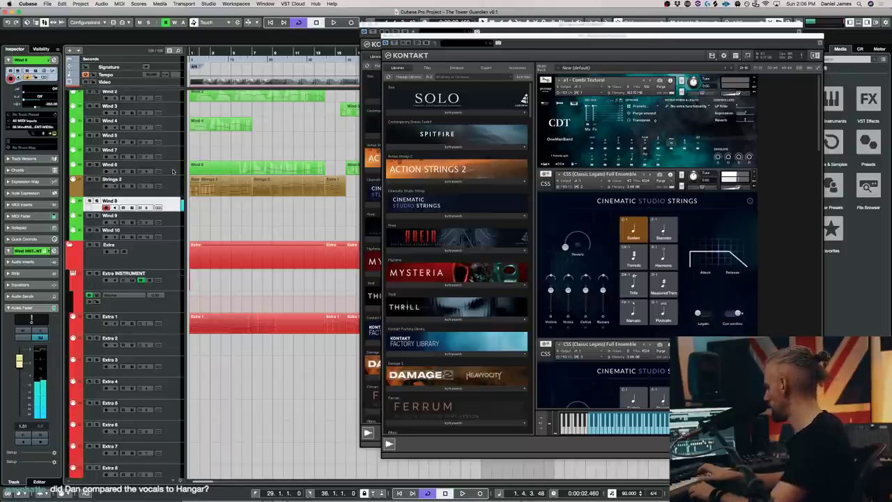
key("Up")
key("Up")
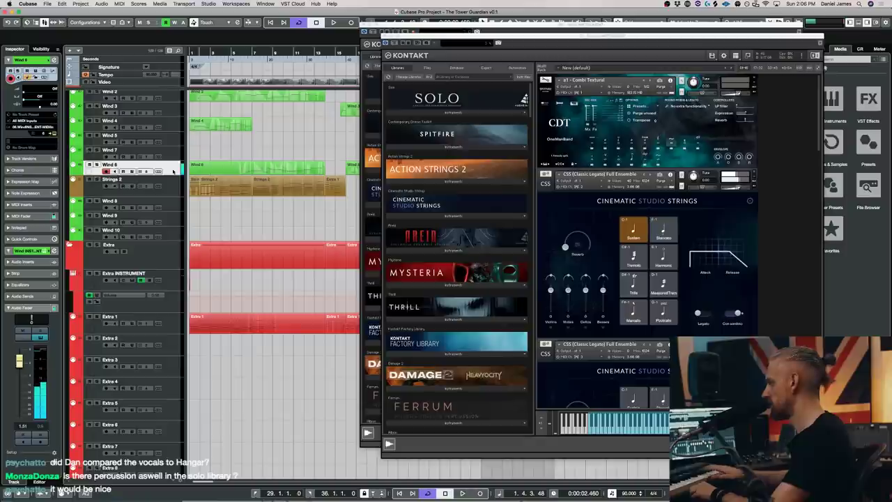
key("Down")
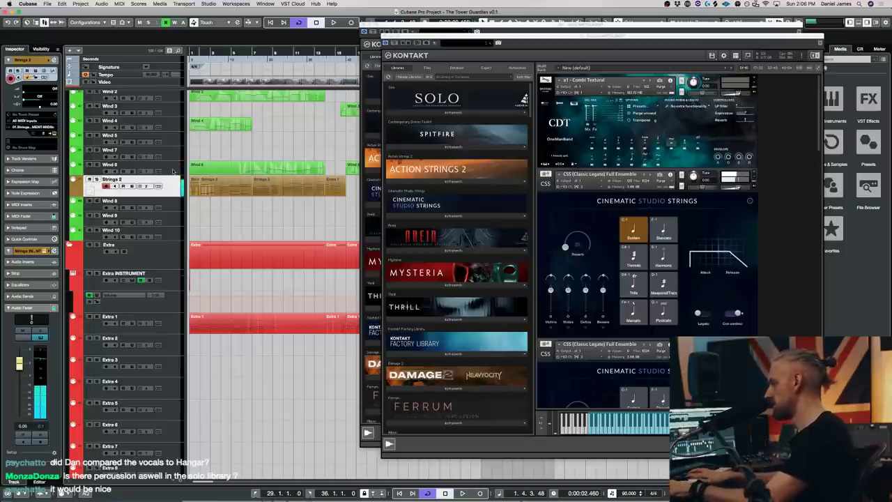
key("Down")
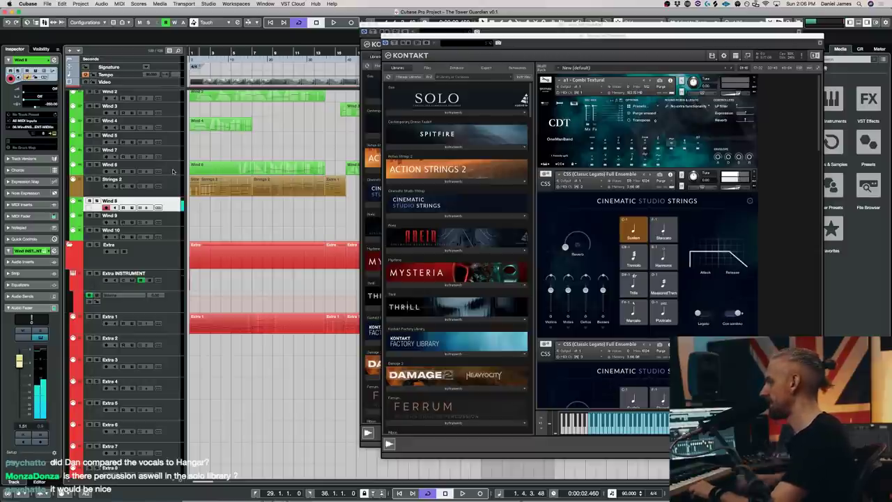
key("Up")
key("Up")
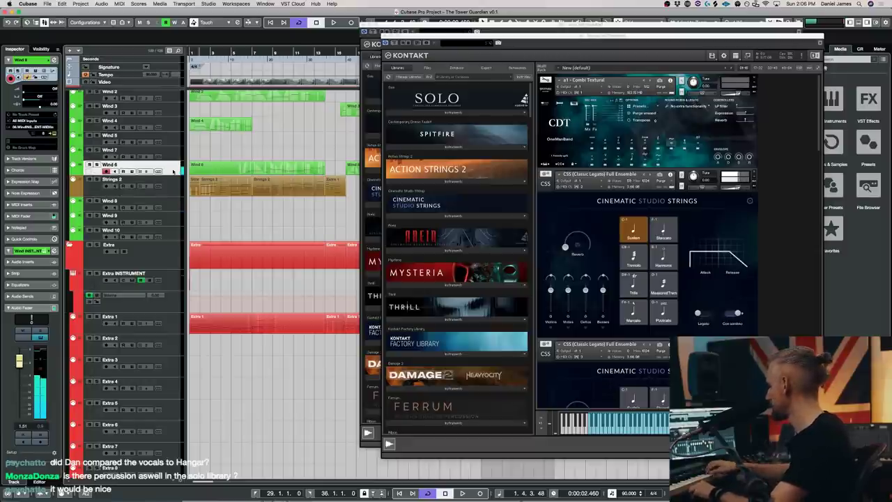
key("Down")
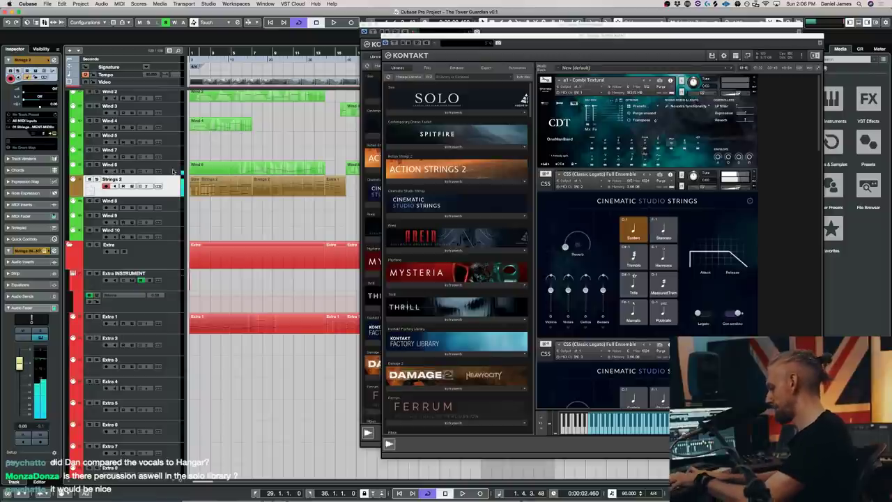
key("Down")
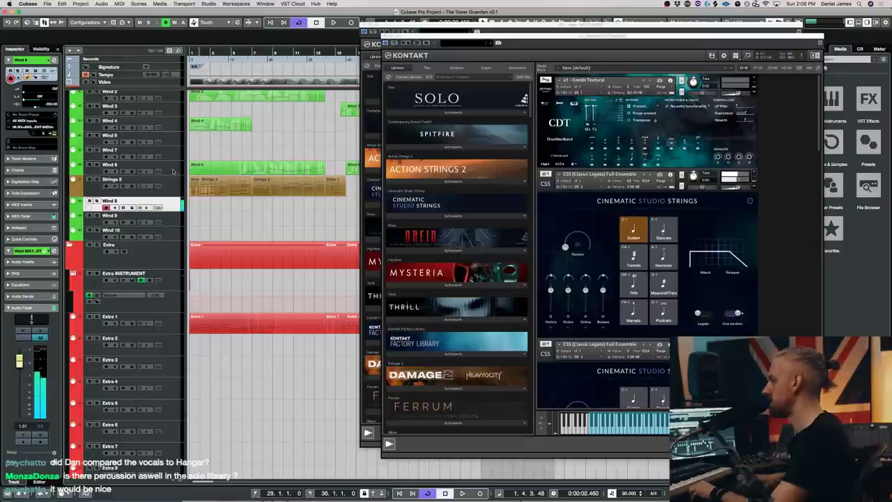
key("Up")
key("Up")
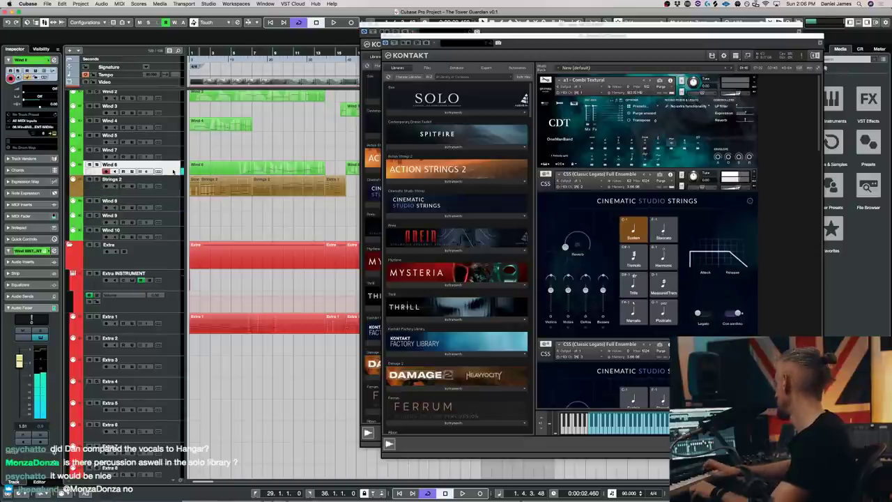
key("Down")
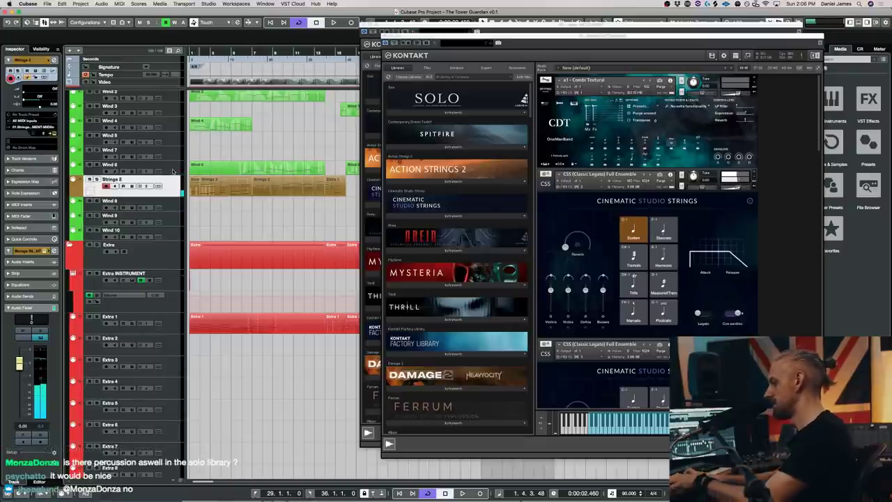
key("Down")
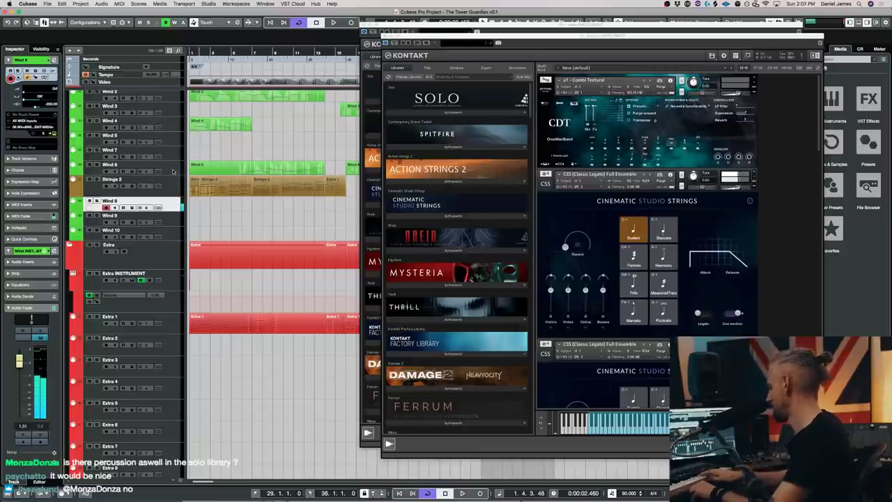
left_click(173, 171)
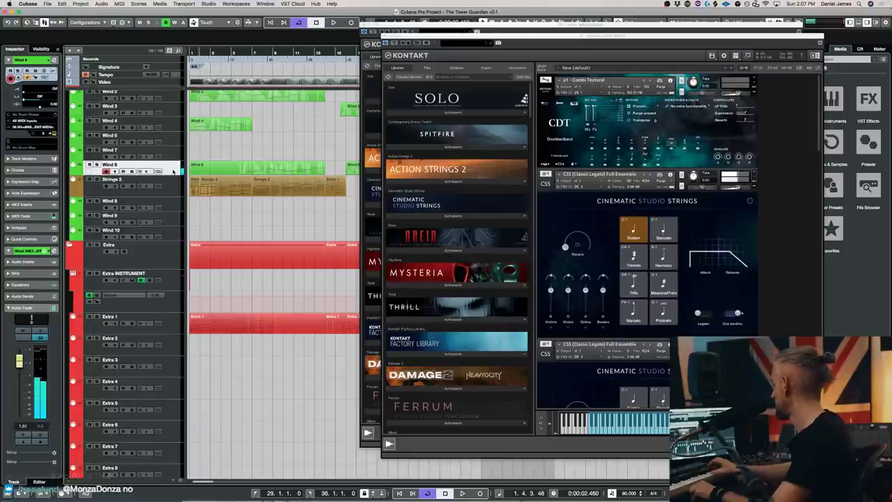
key("Down")
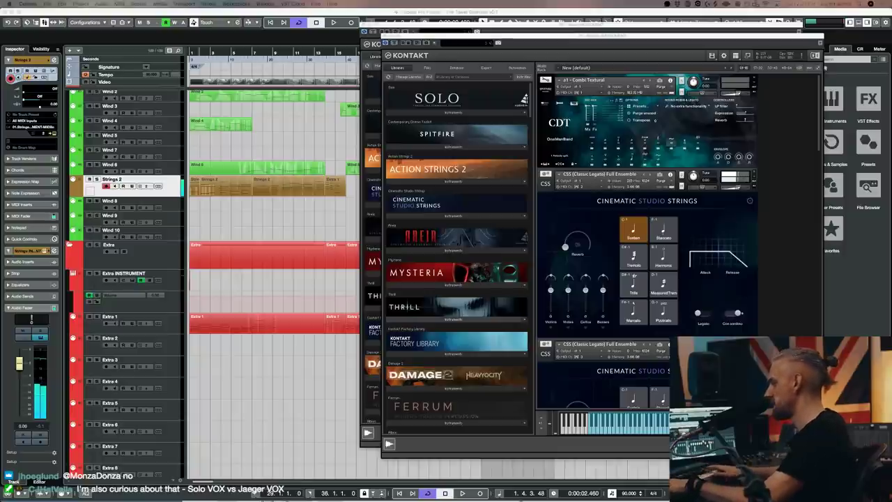
key("super+shift+a")
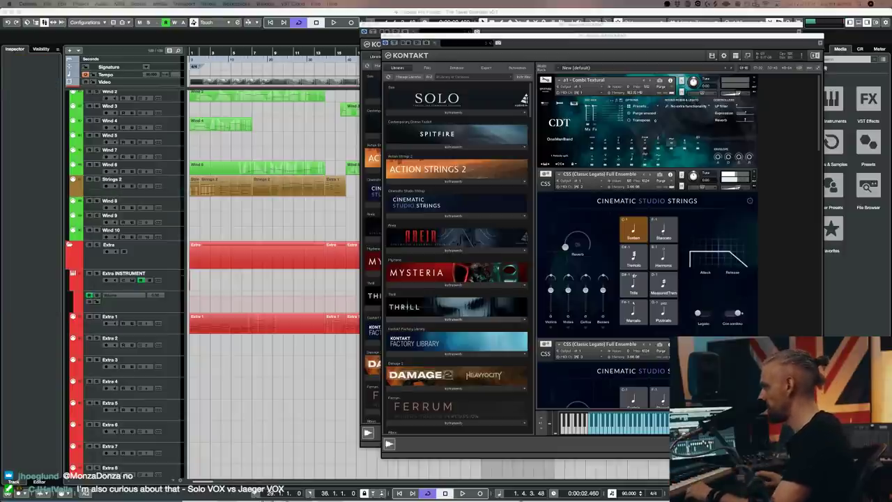
Step: Audition the solo patch on Wind 8, then alternate between Wind 6 and Strings 2 to compare them
left_click(178, 205)
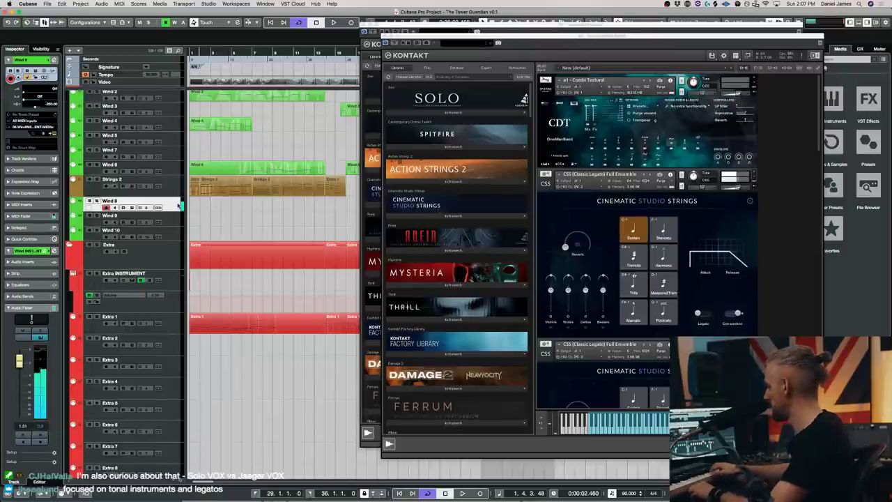
key("Up")
key("Up")
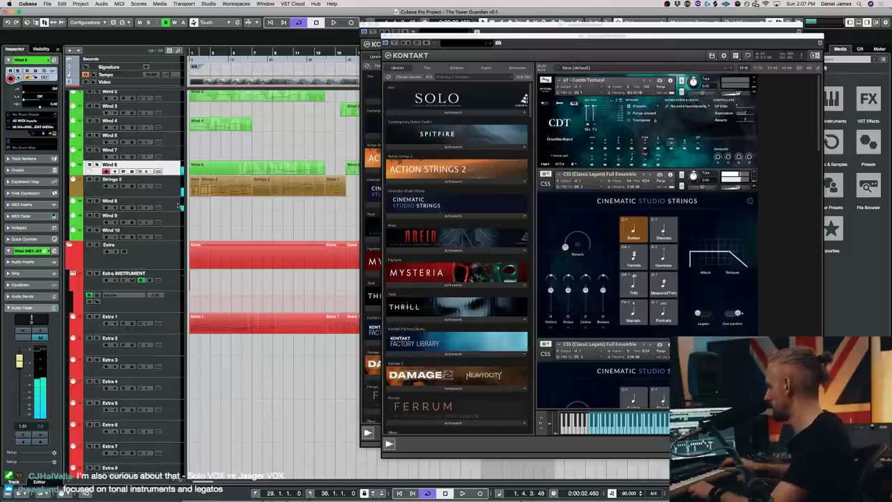
key("Down")
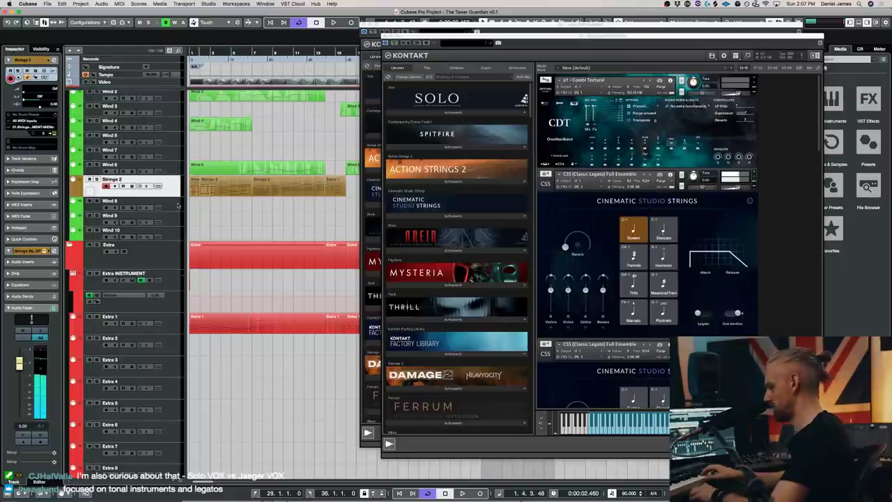
key("Up")
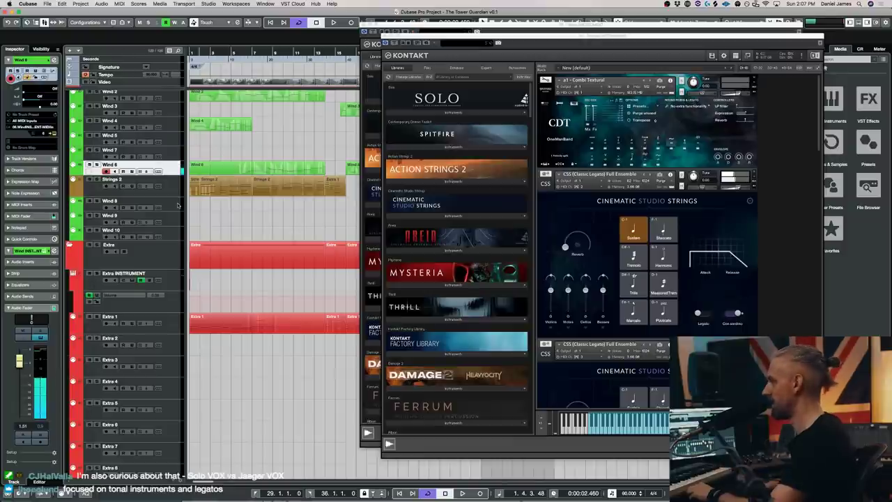
key("Down")
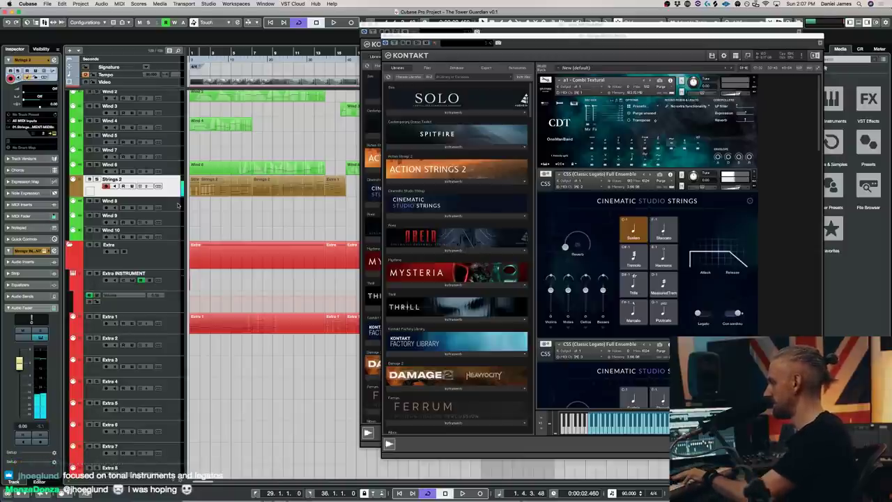
Step: Audition Wind 8 against Strings 2, step down to Wind 9, and return to Wind 8
left_click(179, 205)
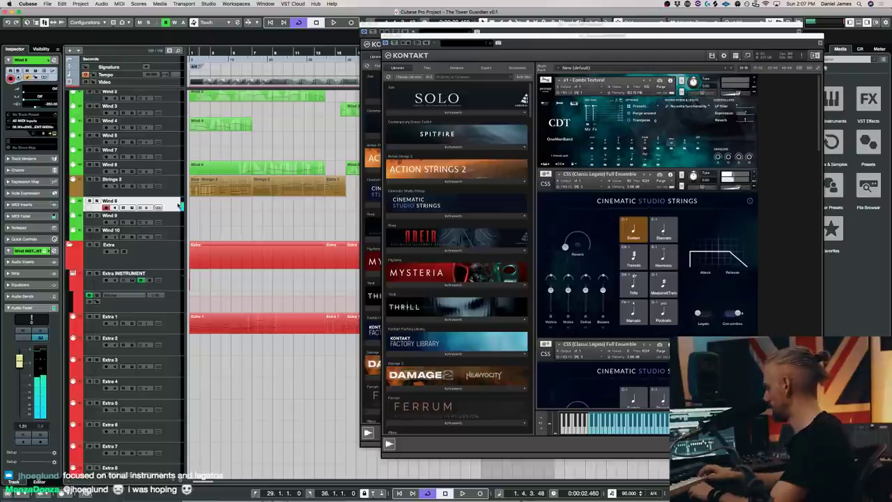
left_click_drag(180, 205, 179, 171)
key("Down")
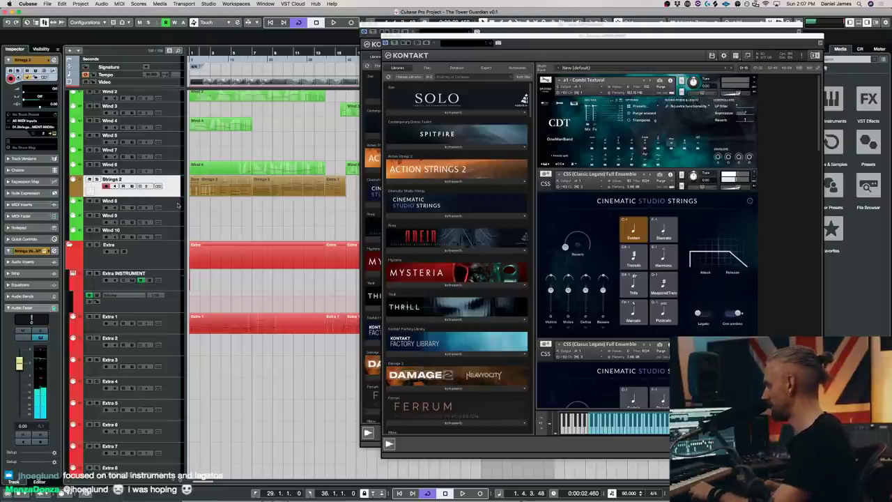
key("Down")
key("Down")
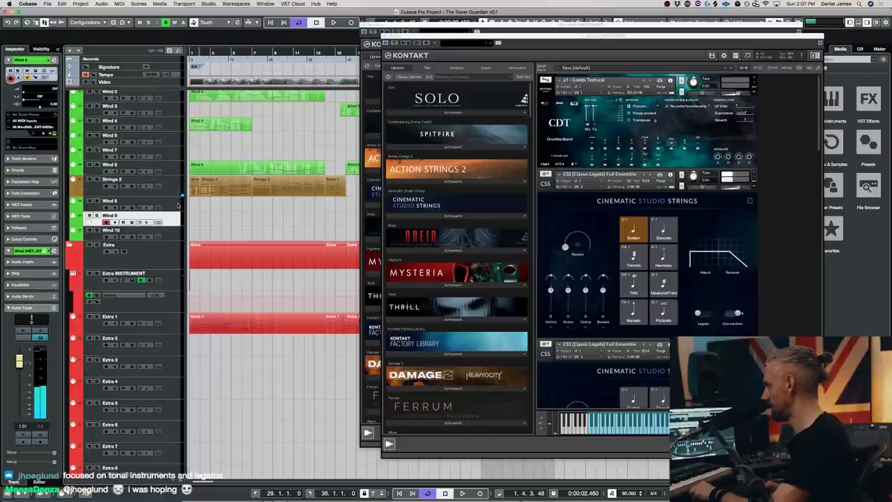
key("Up")
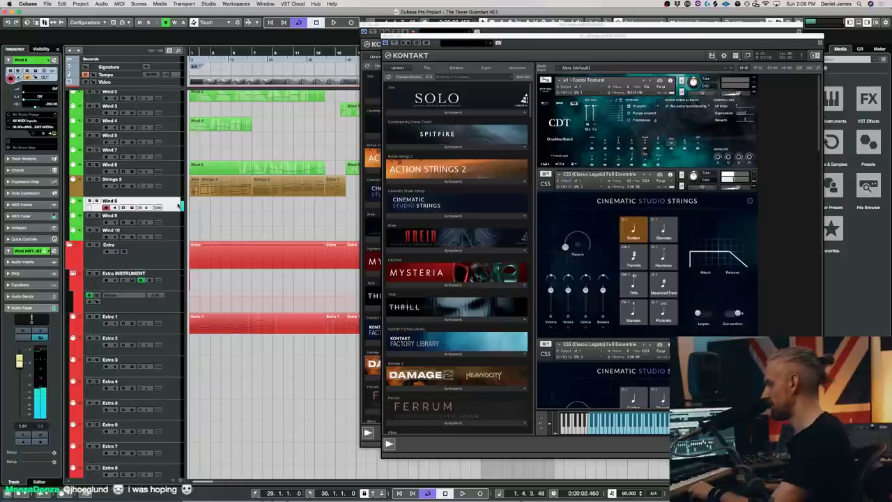
Step: Compare Wind 6 with the sustained Strings 2 patch, then check Wind 8 and return to Wind 6
key("Up")
key("Up")
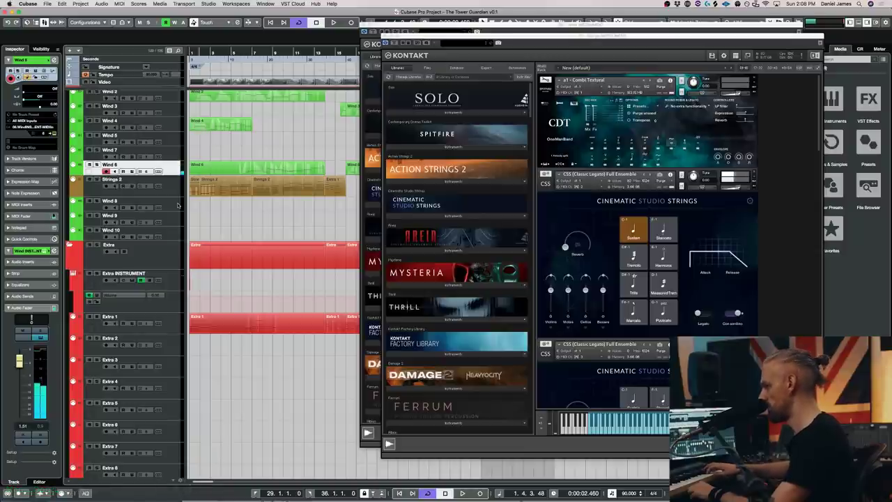
key("Down")
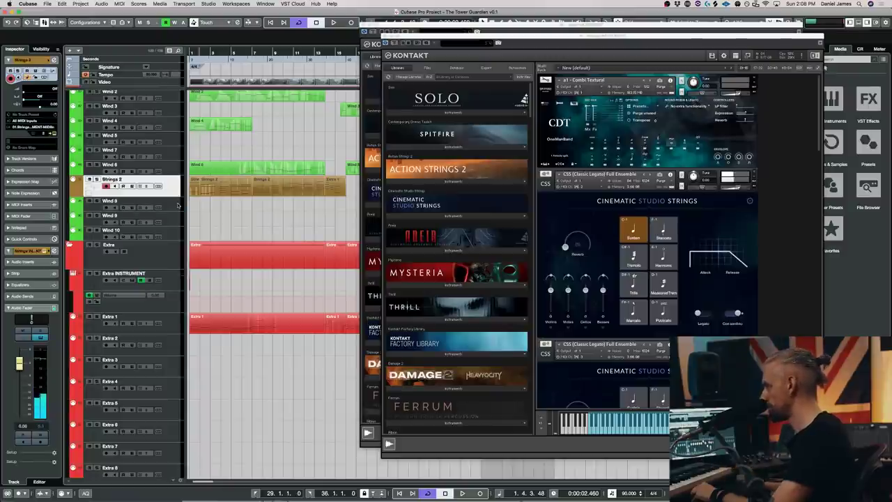
key("Up")
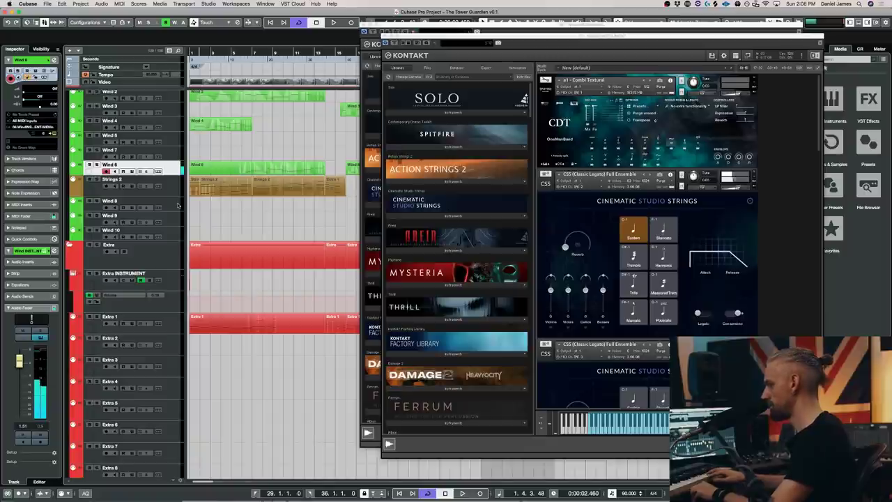
key("Down")
key("Down")
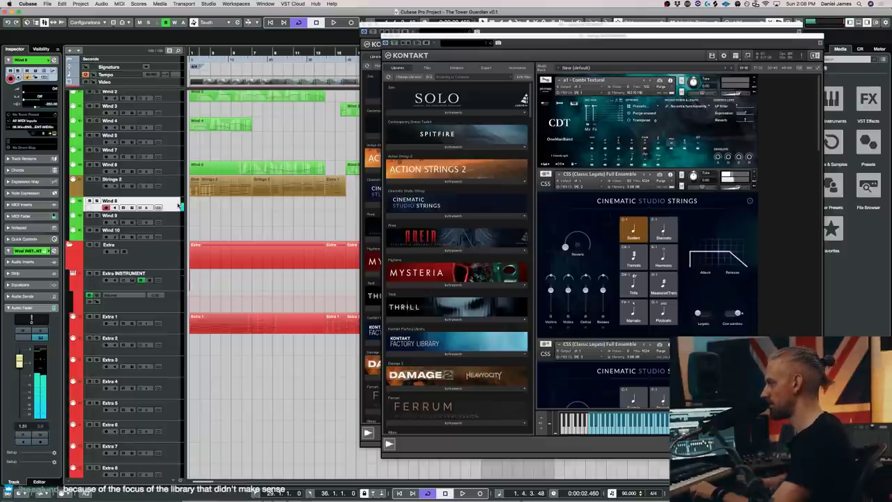
key("Up")
key("Up")
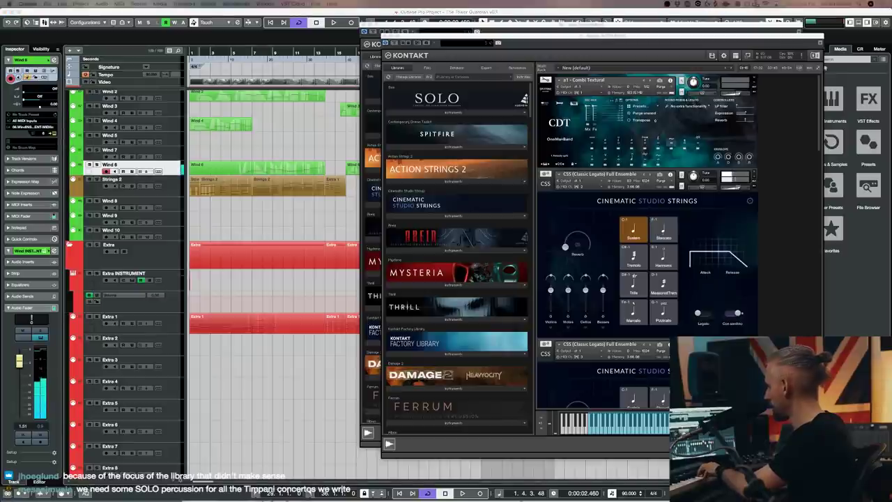
Step: Play Strings 2, Wind 8 and Wind 6 in turn, going through the three tracks twice
left_click(172, 183)
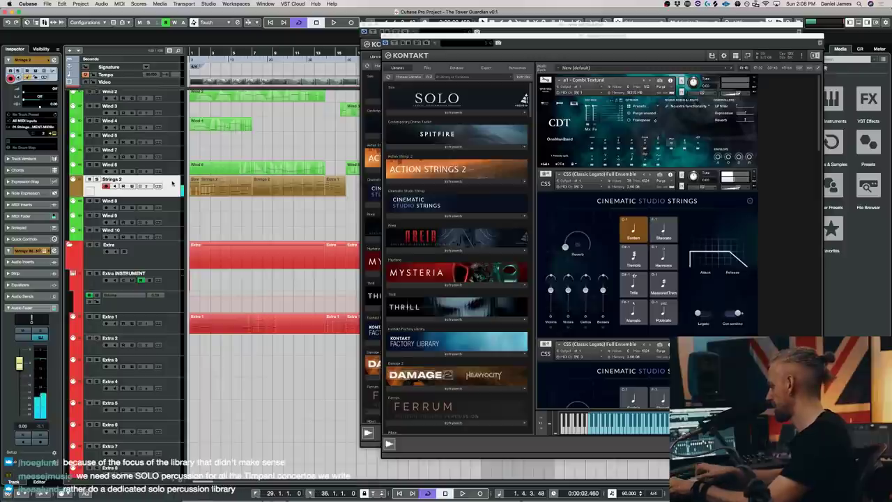
key("Down")
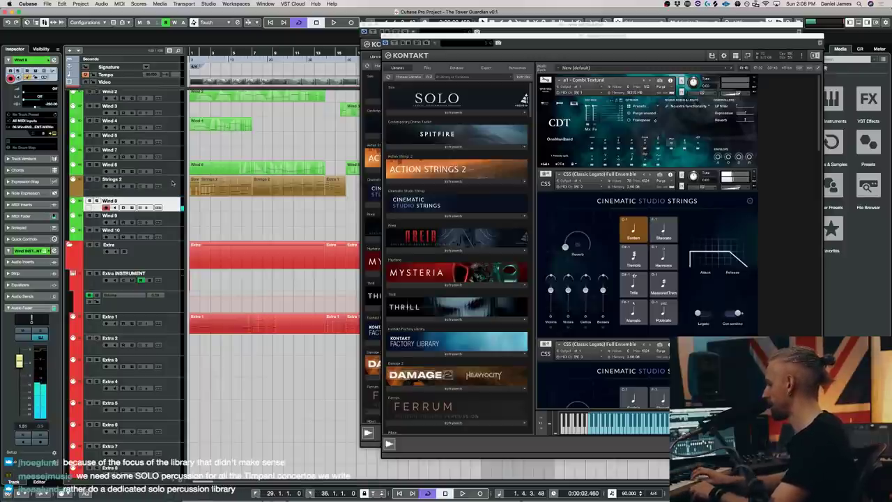
key("Up")
key("Up")
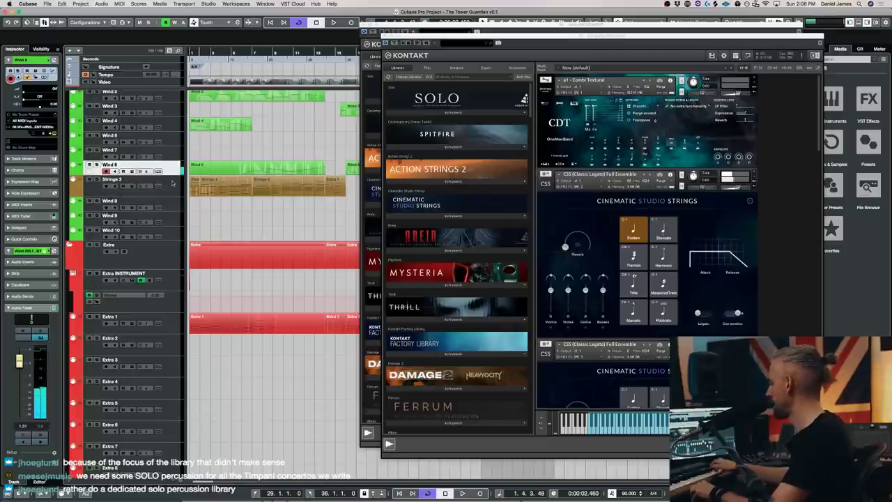
key("Down")
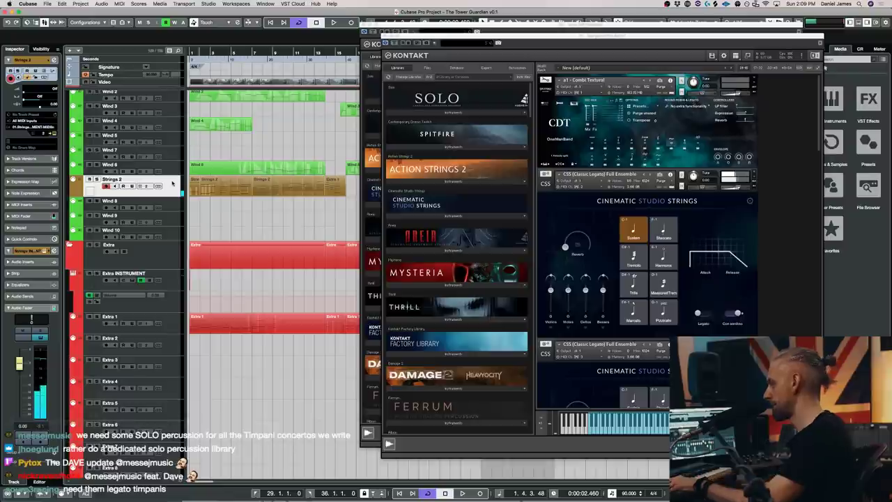
key("Down")
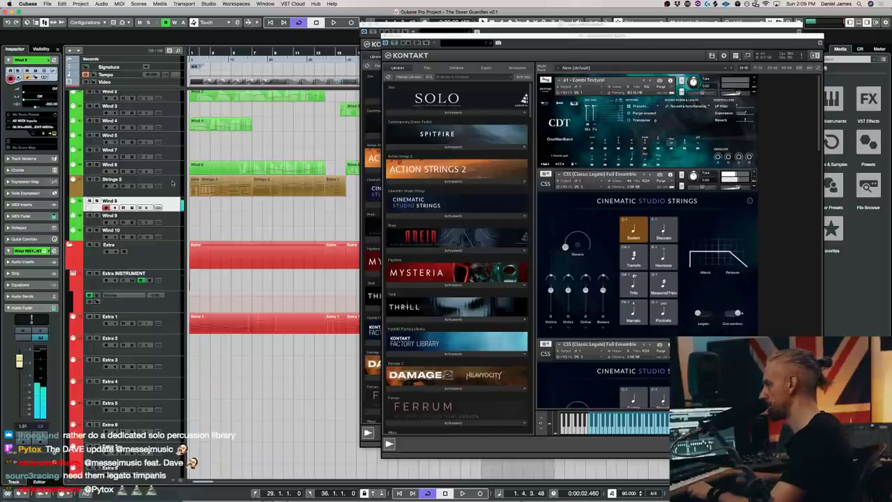
key("Up")
key("Up")
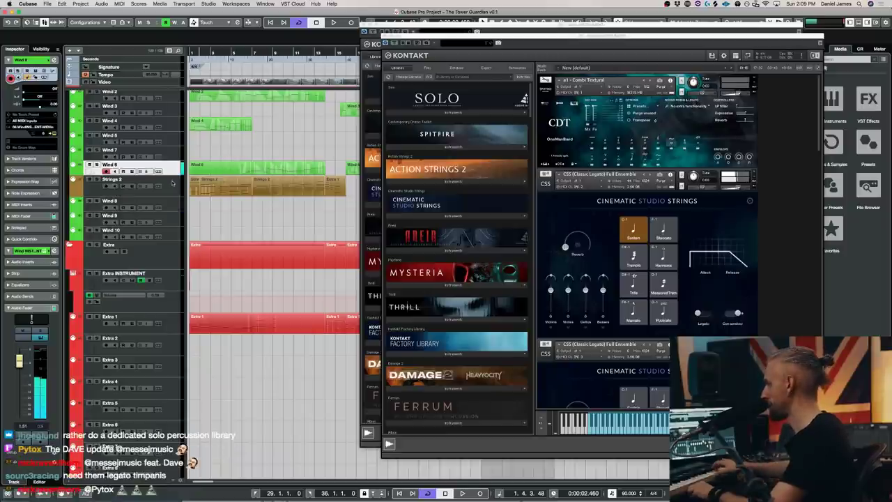
Step: Continue comparing Strings 2 with the Wind 8 and Wind 6 solo patches, finishing on Wind 8
key("Down")
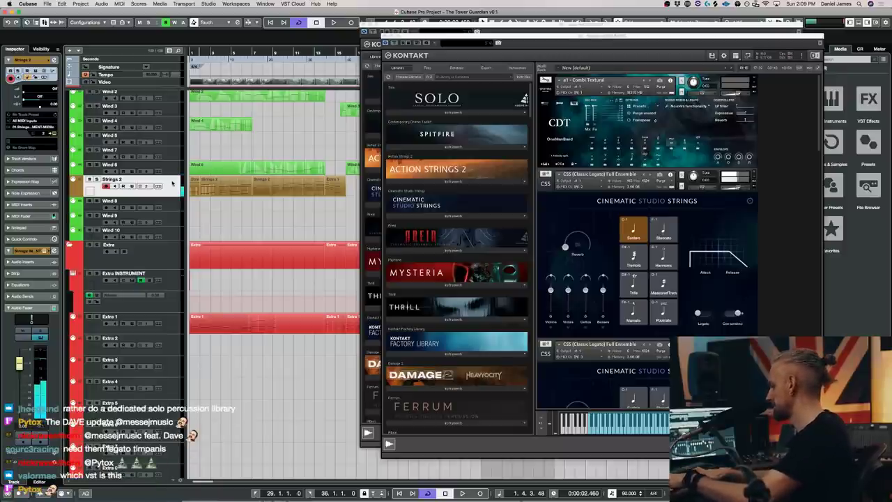
key("Down")
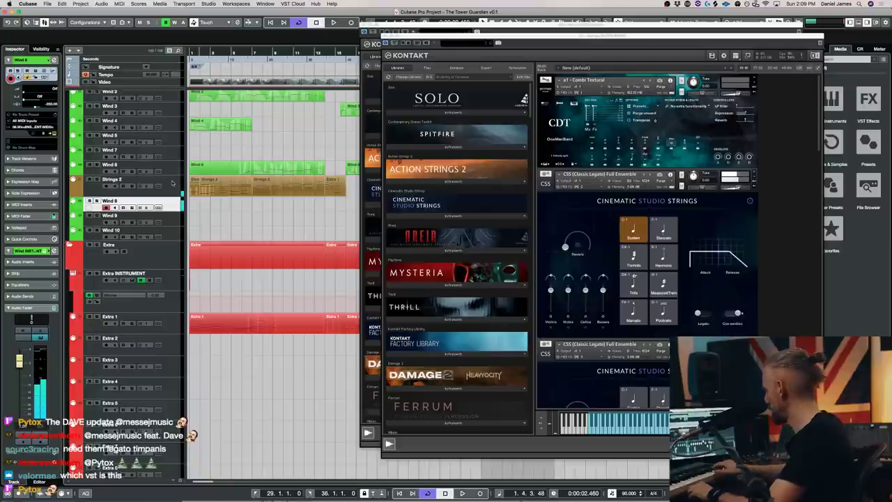
key("Up")
key("Up")
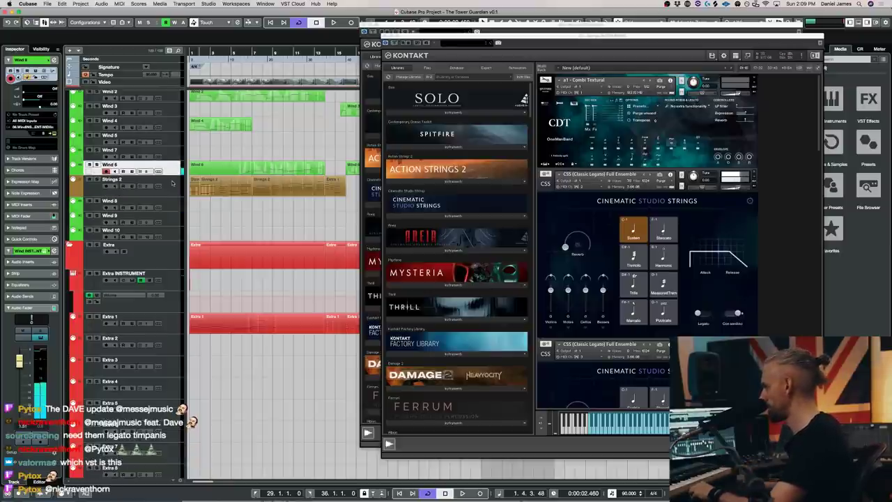
key("Down")
key("Up")
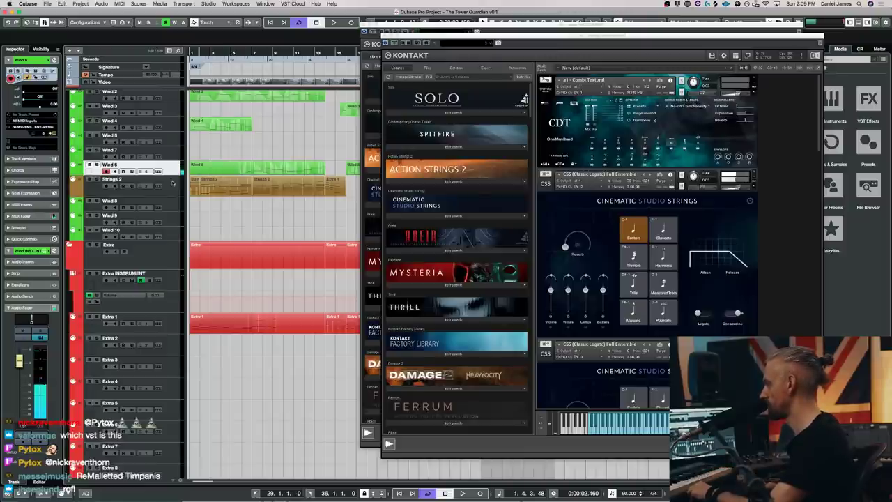
key("Down")
key("Down")
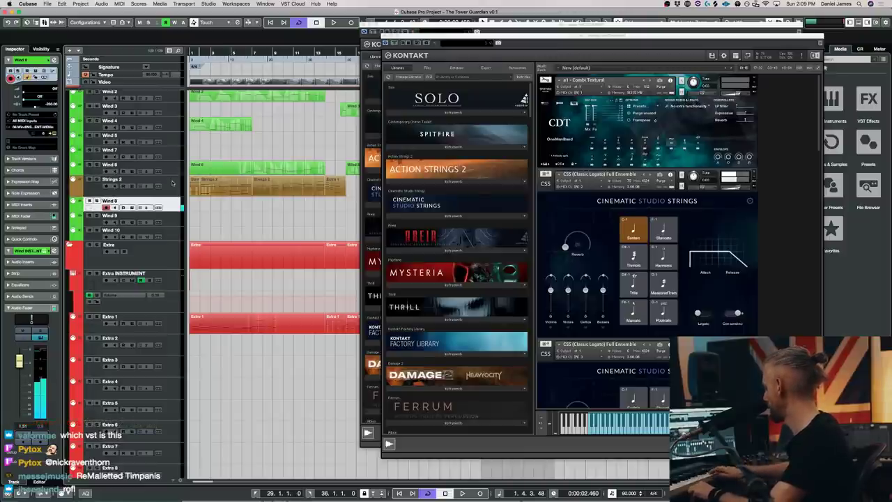
key("Up")
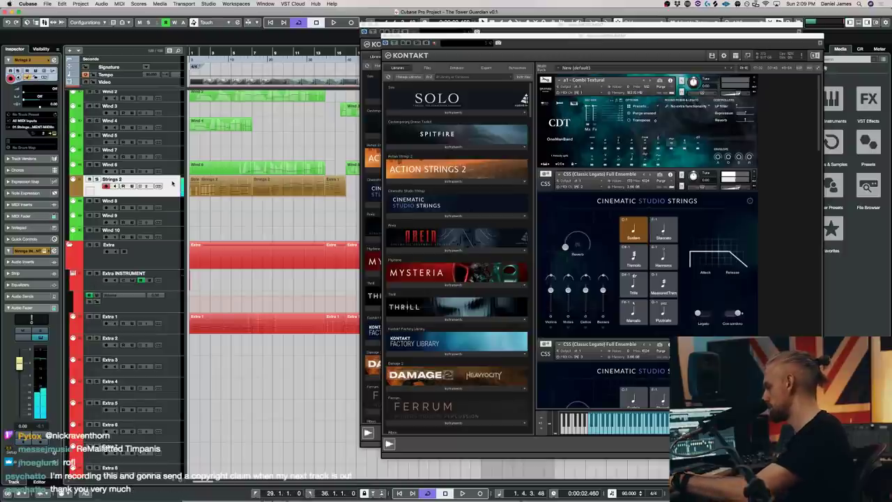
key("Down")
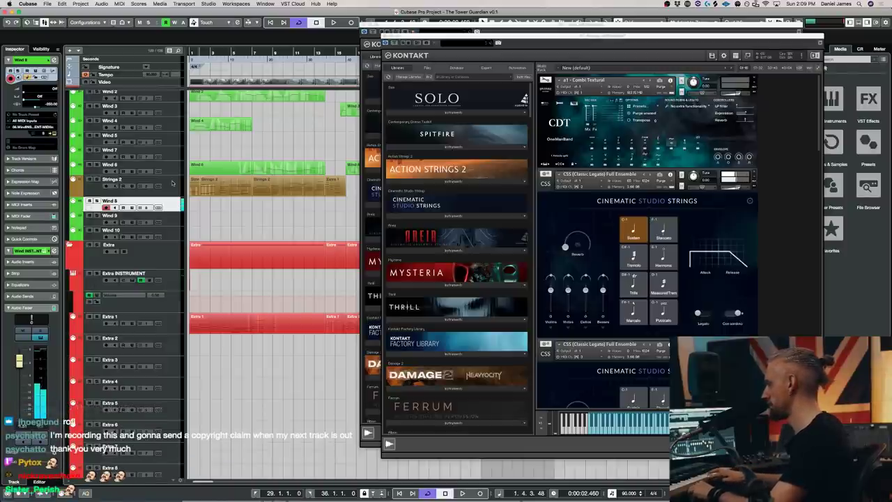
Step: Reselect Strings 2 and audition it alternately with Wind 6 and Wind 8, ending on Wind 8 again
left_click(173, 183)
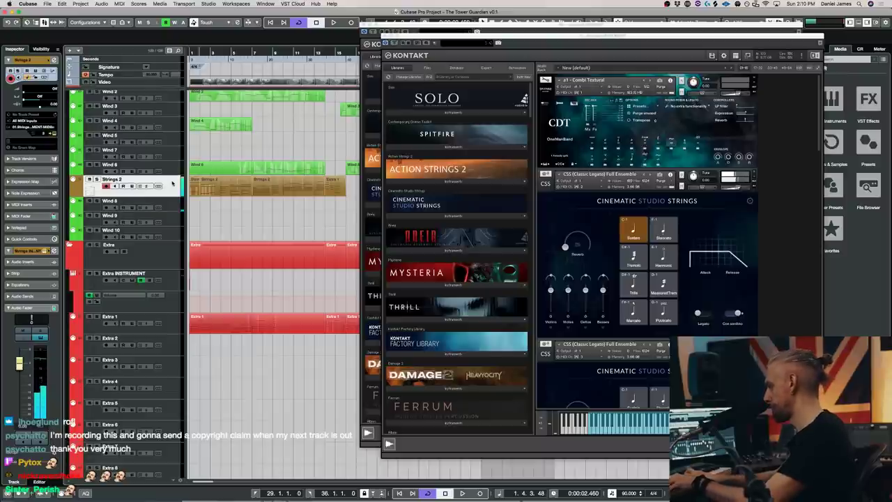
key("Up")
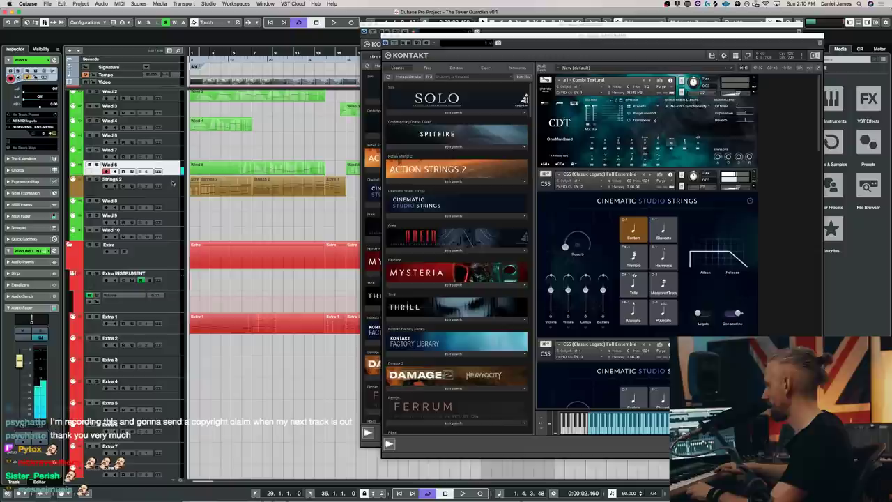
key("Down")
key("Down")
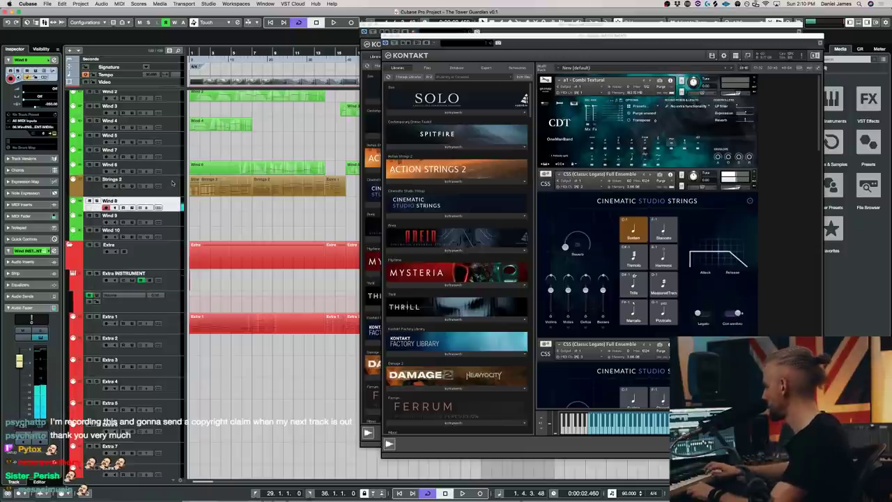
key("Up")
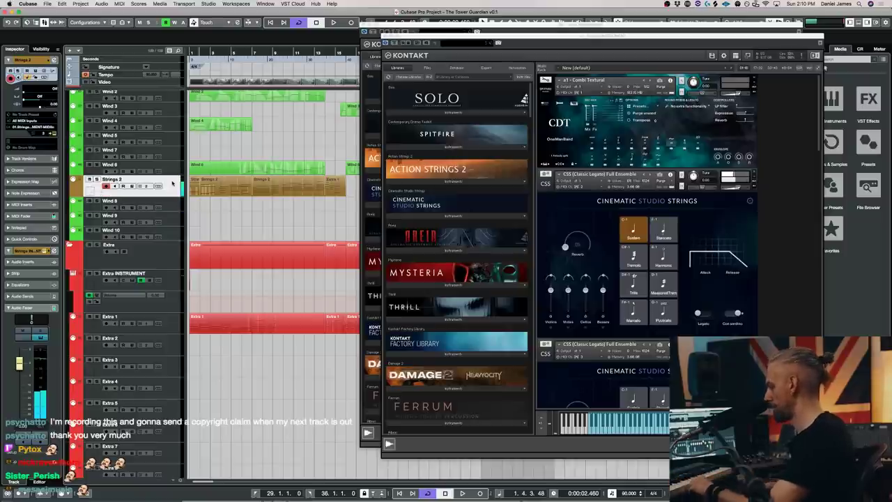
key("Down")
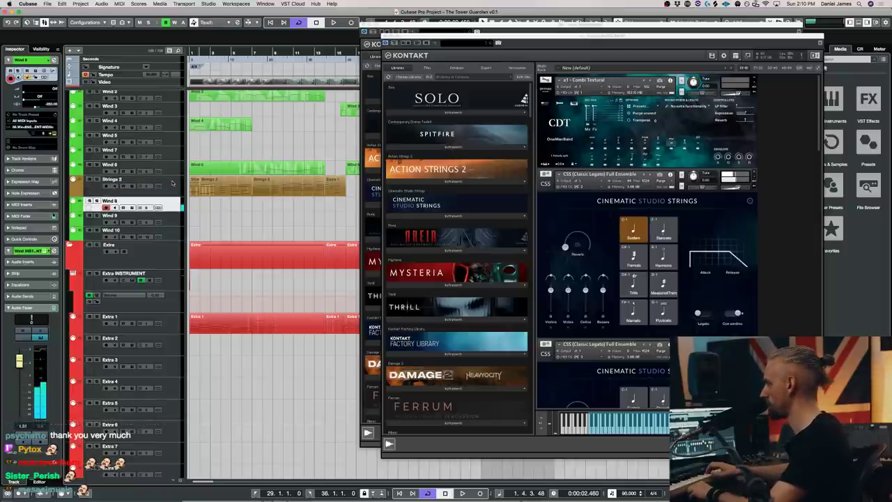
key("Up")
key("Up")
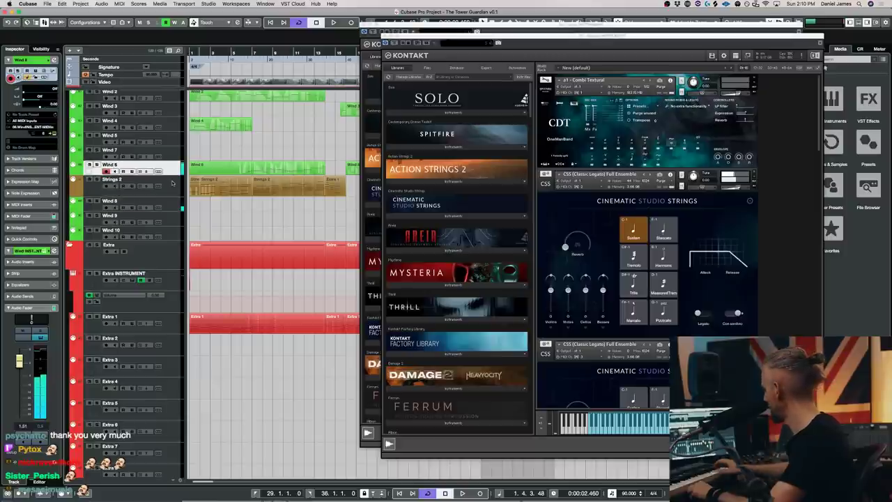
key("Down")
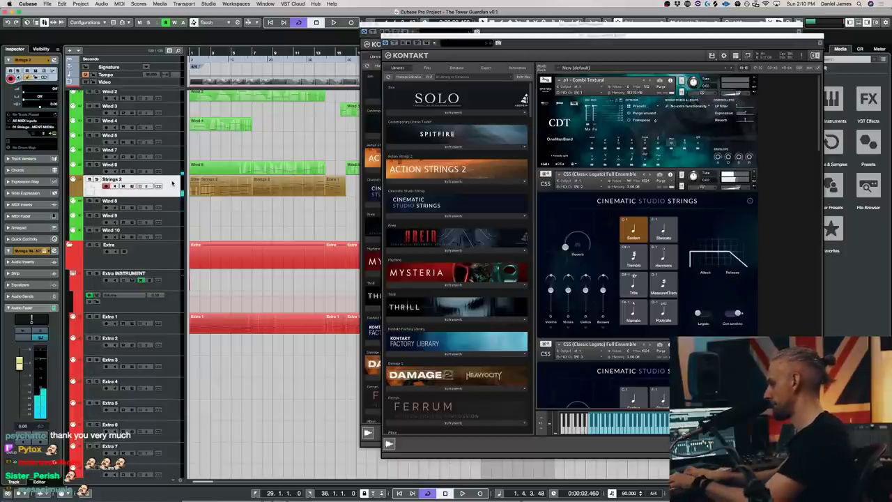
key("Down")
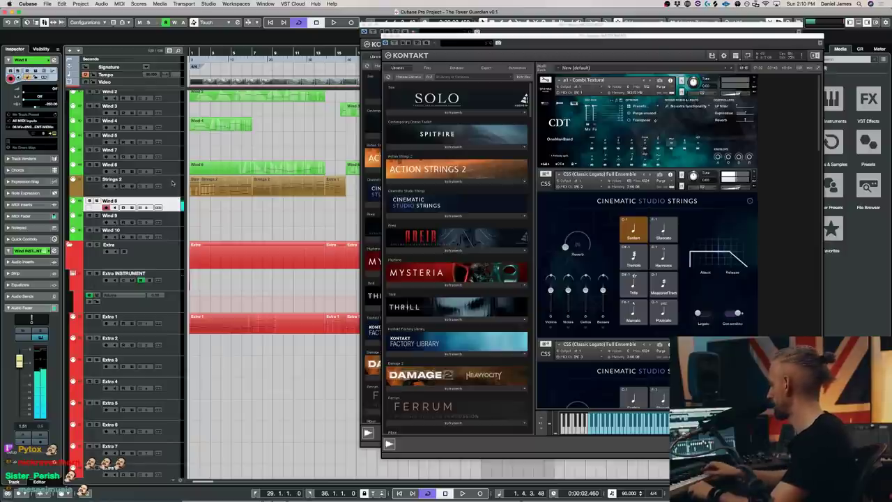
Step: Compare Wind 6 with Strings 2 and Wind 8, alternating between the three tracks and ending on Wind 6
key("Up")
key("Up")
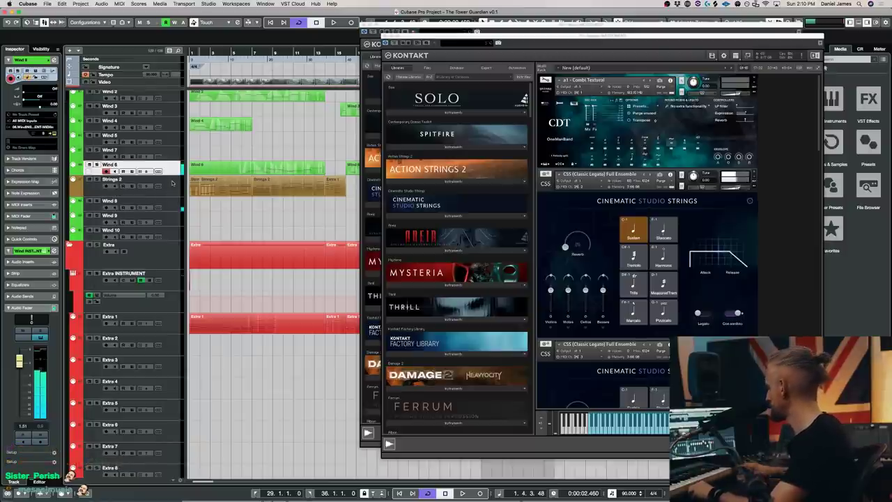
key("Down")
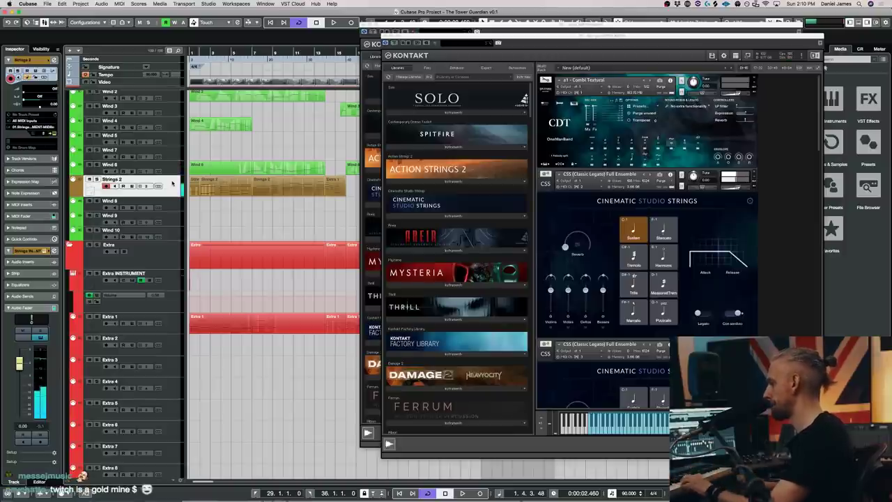
key("Up")
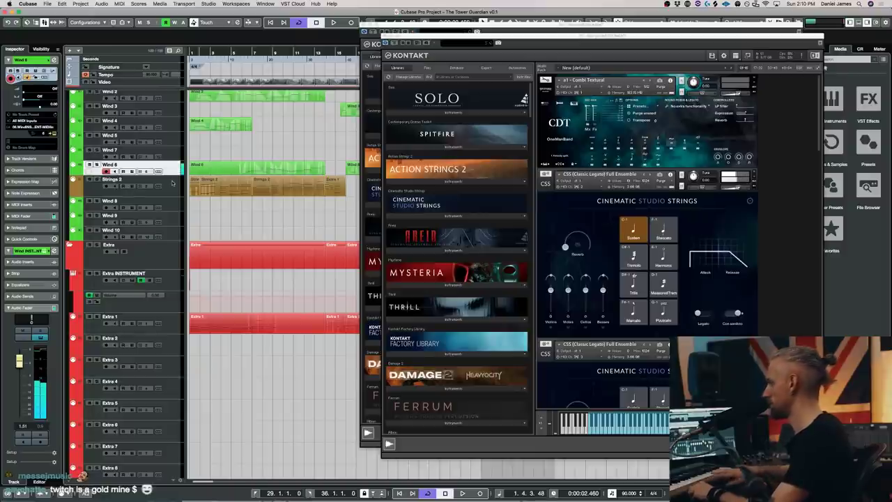
key("Down")
key("Down")
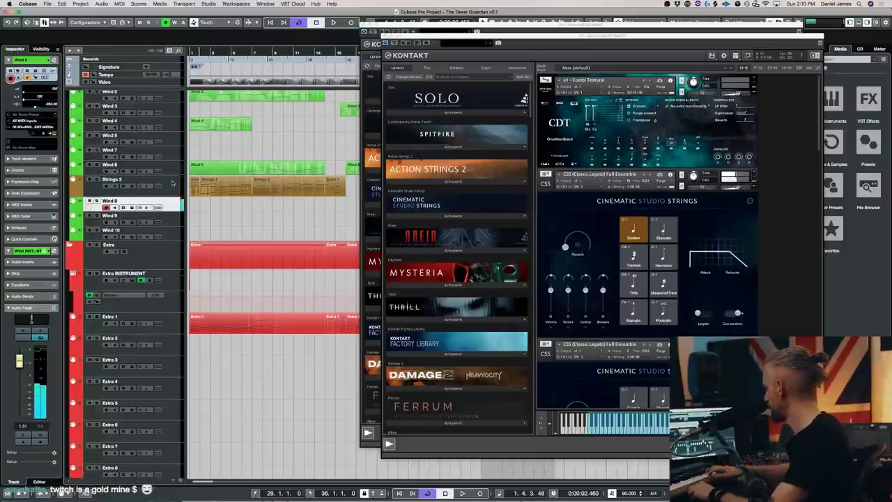
key("Up")
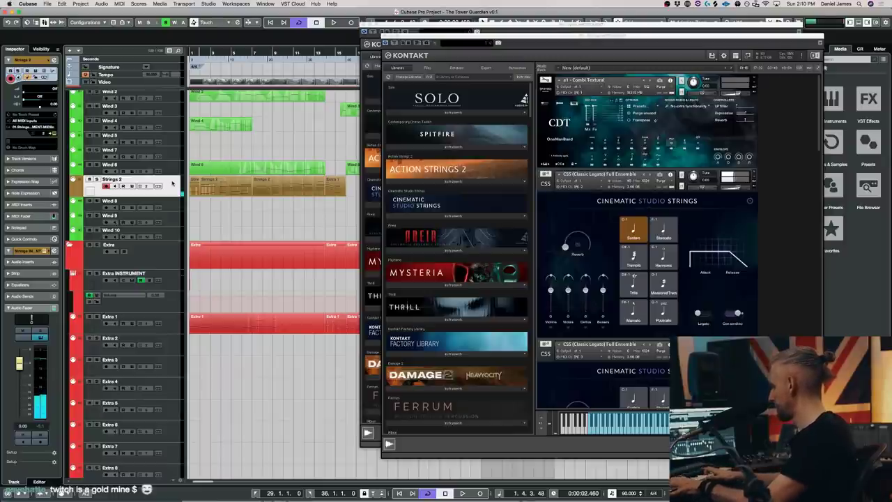
key("Down")
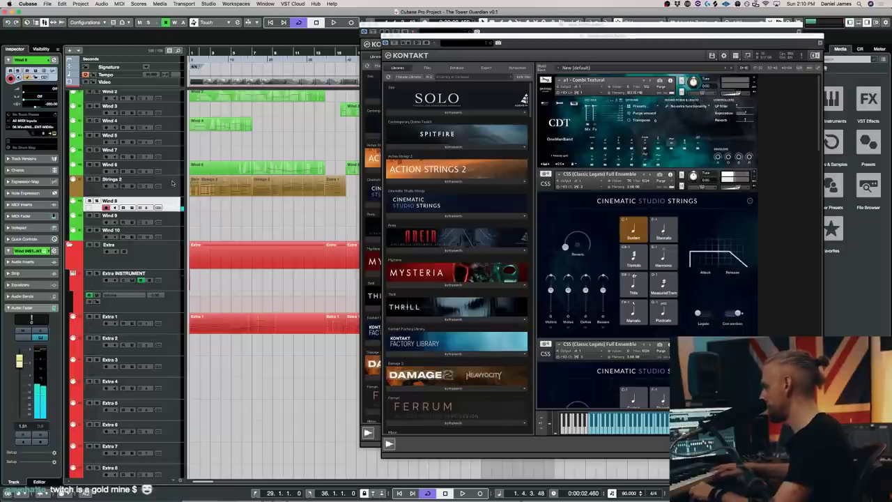
key("Up")
key("Up")
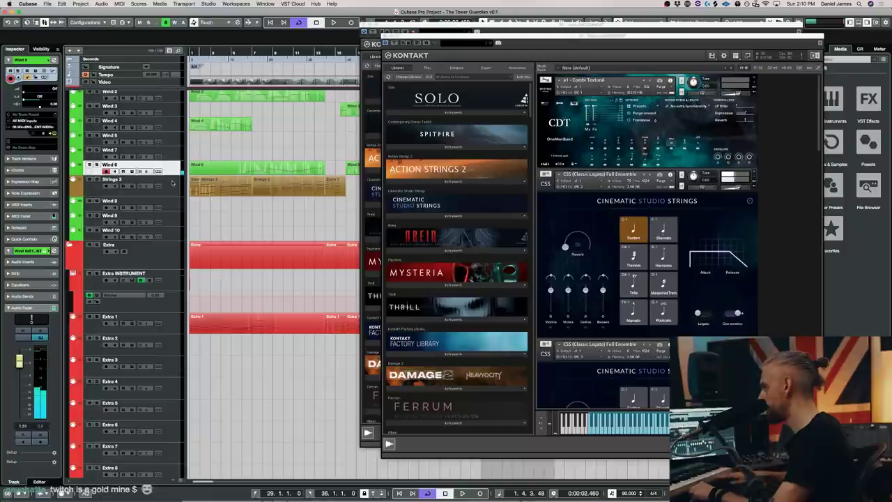
Step: Audition Wind 7 and Wind 5, and move the Wind 5 track below Wind 7 so it sits directly above Wind 6
key("Up")
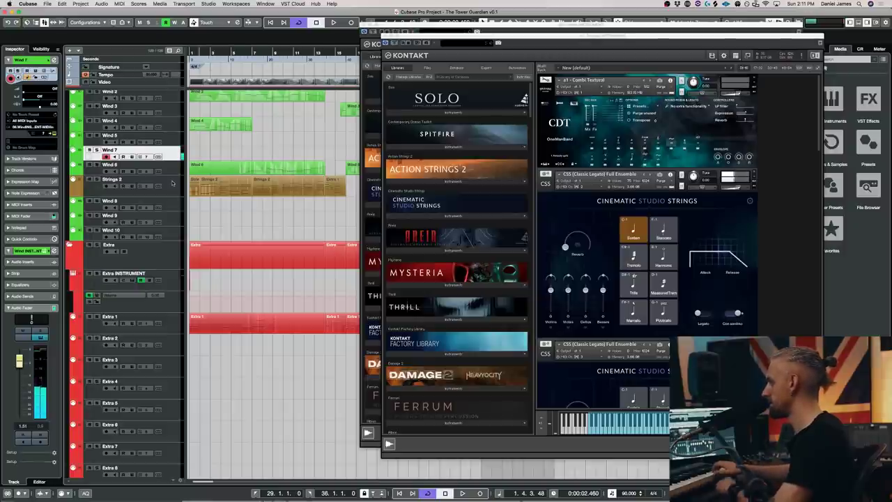
key("Up")
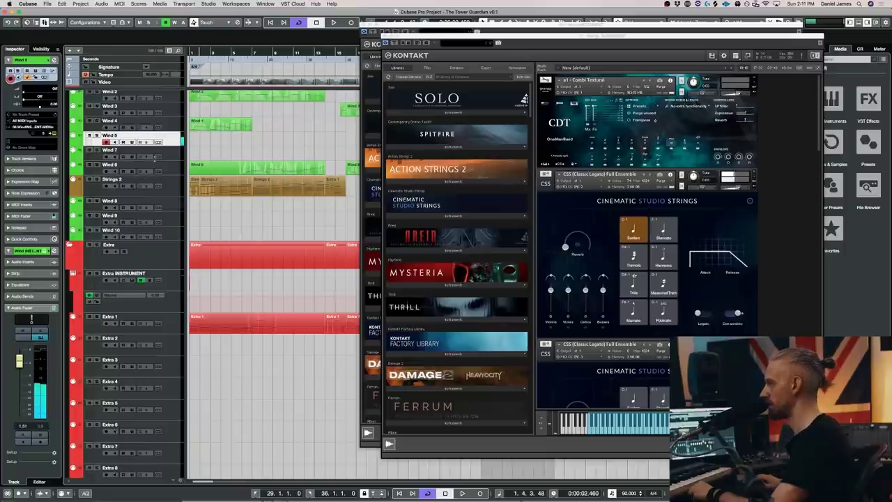
left_click_drag(168, 155, 168, 155)
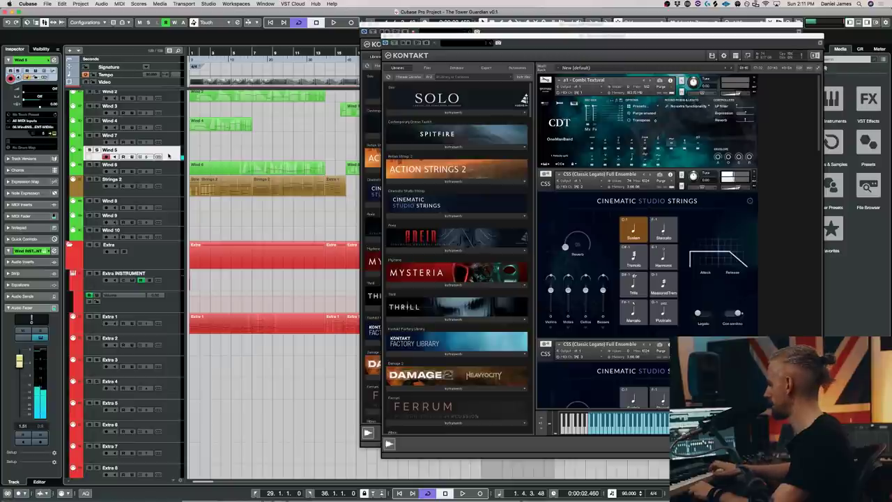
Step: Audition Wind 6 and Wind 8, check Strings 2 against Wind 8, and return to Wind 6
key("Down")
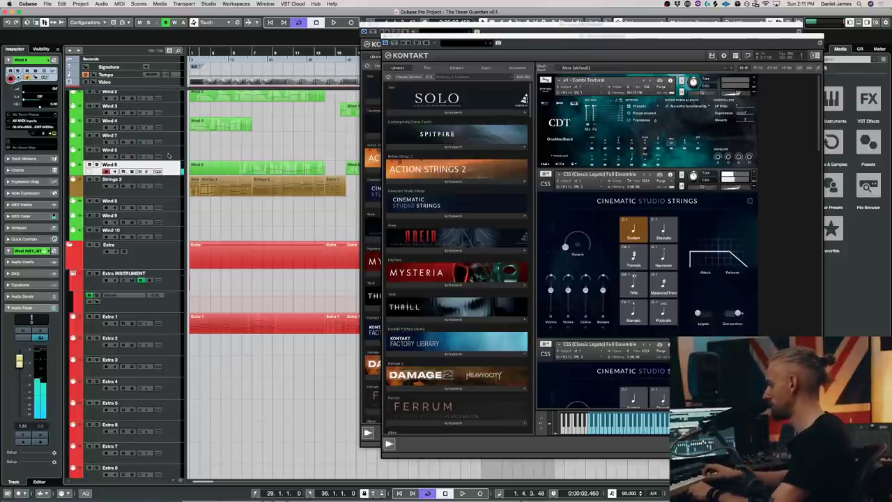
key("Down")
key("Down")
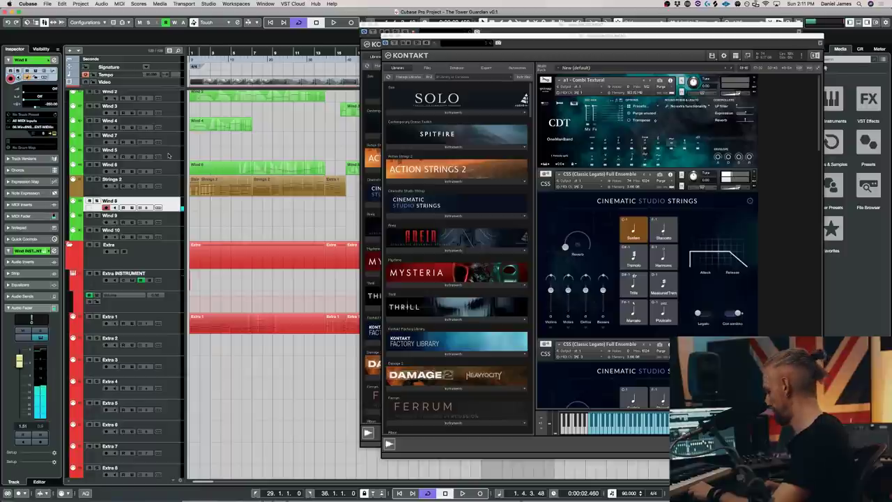
key("Up")
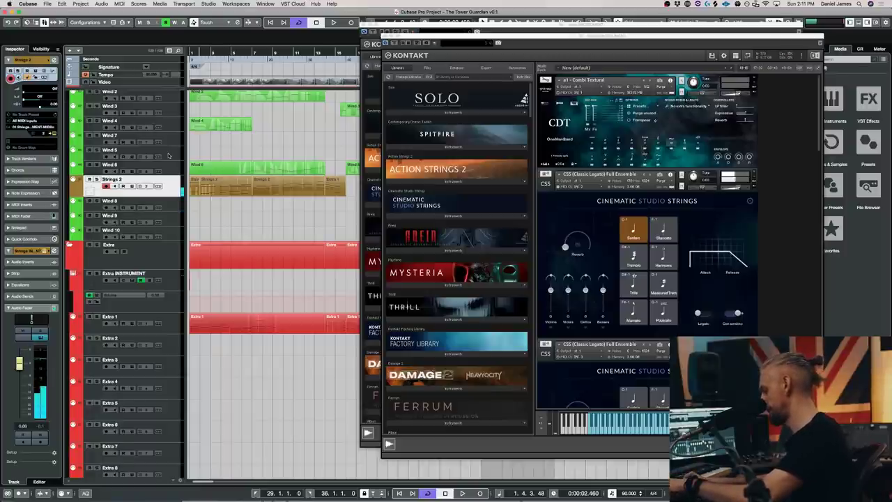
key("Down")
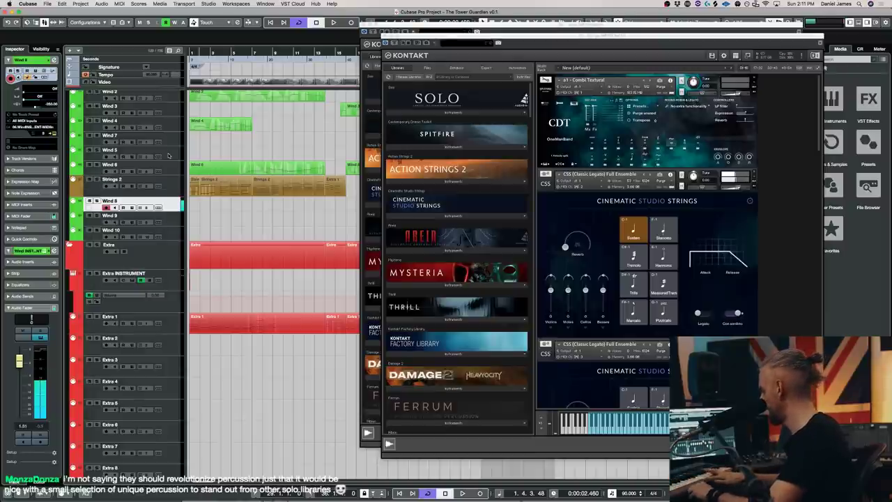
key("Up")
key("Up")
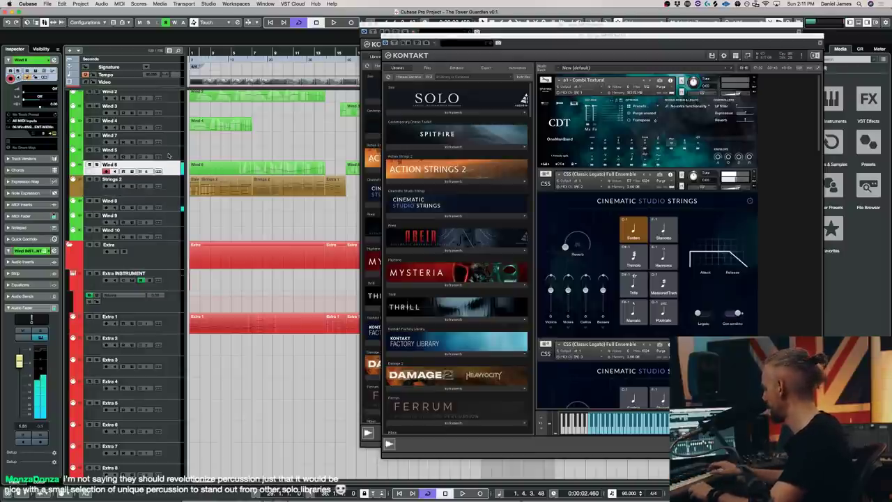
Step: Play the Wind 7 and Wind 4 patches, then alternate between Wind 5 and Wind 7, ending on Wind 5
key("Up")
key("Up")
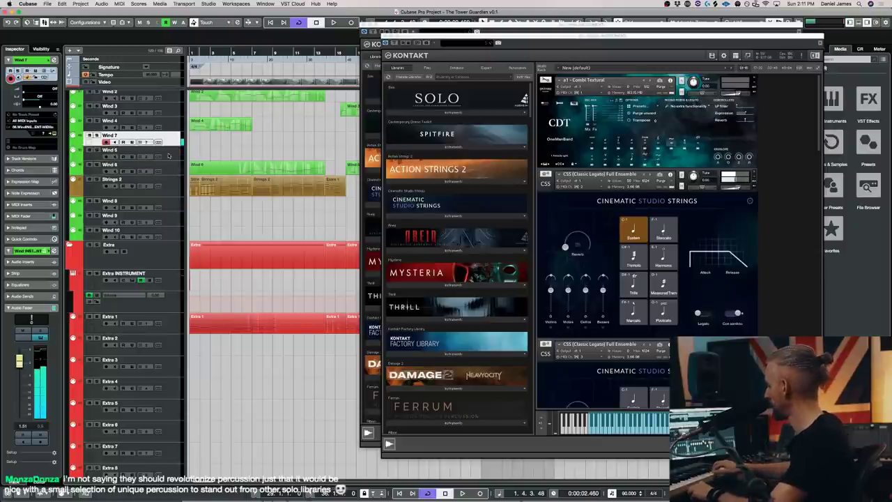
key("Up")
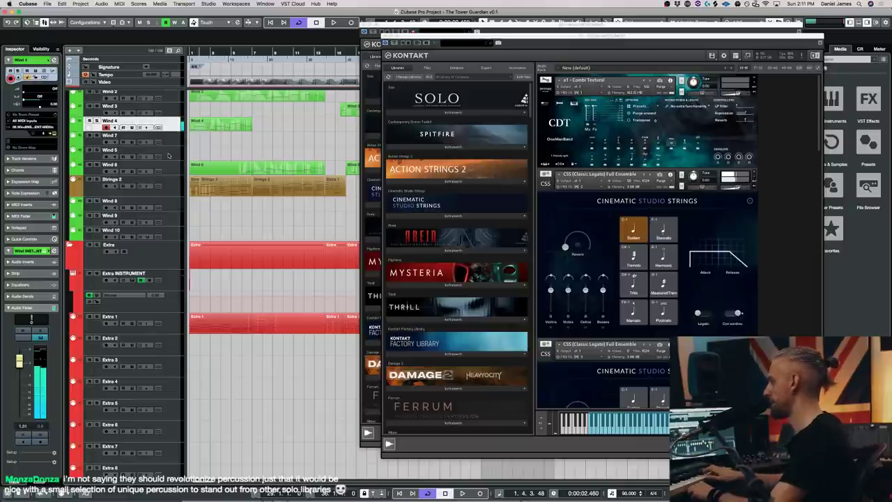
left_click(168, 156)
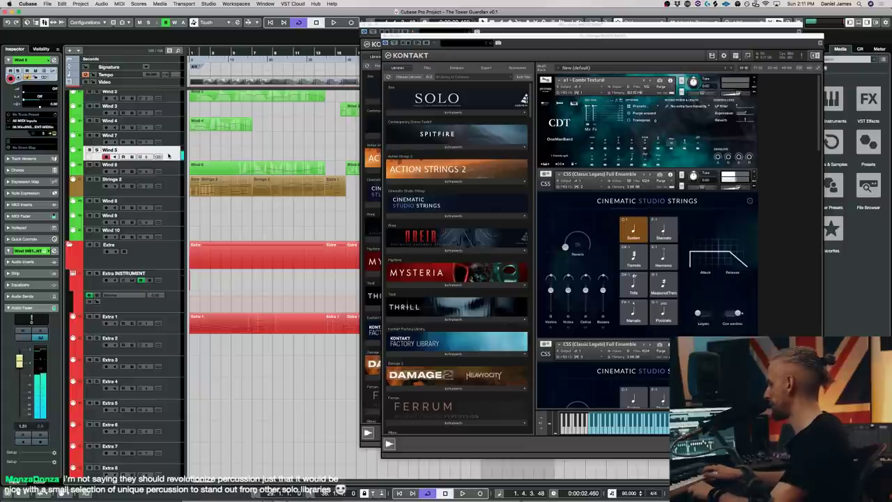
key("Up")
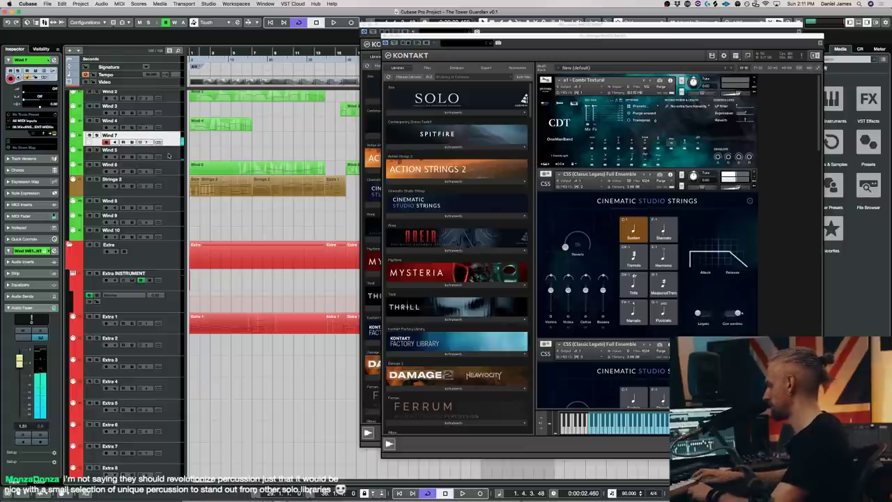
left_click(168, 155)
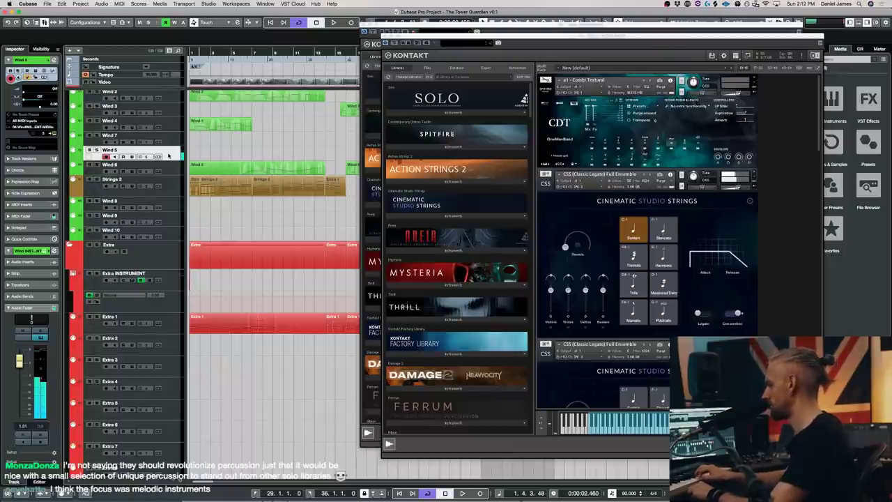
Step: Compare Wind 6 with Wind 8 and Wind 5, finishing on the Wind 5 track
key("Down")
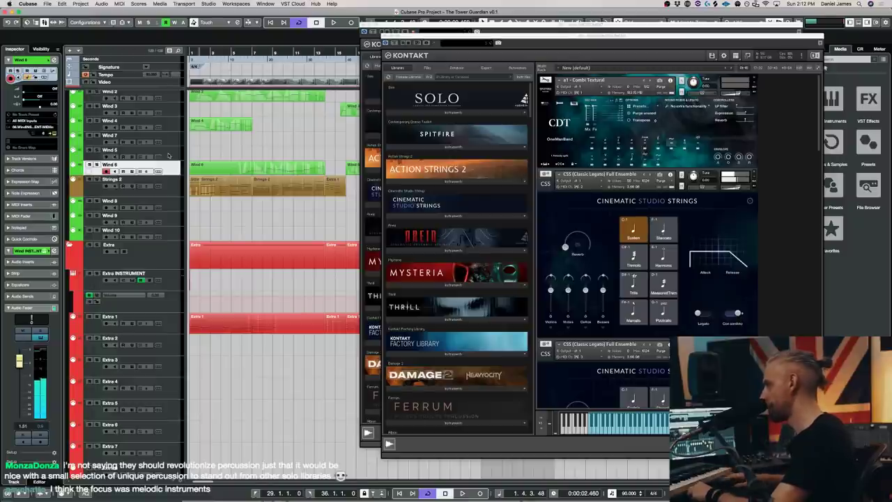
key("Down")
key("Down")
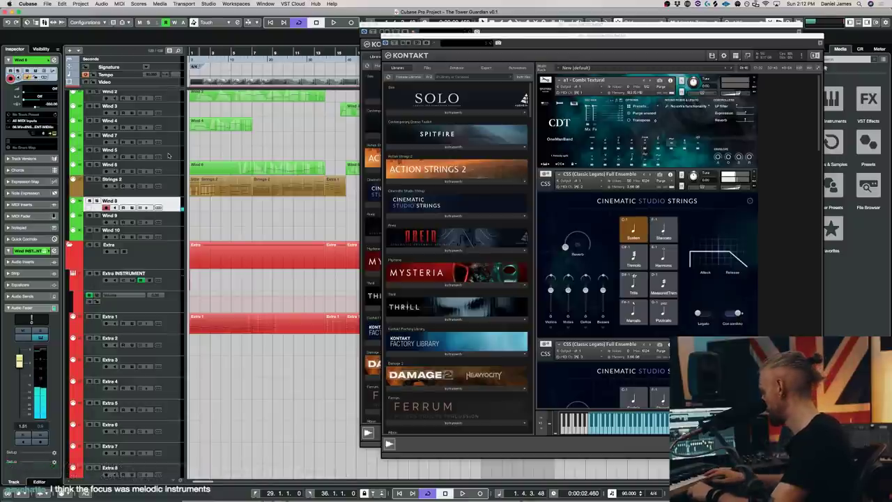
key("Up")
key("Up")
key("Up")
key("Down")
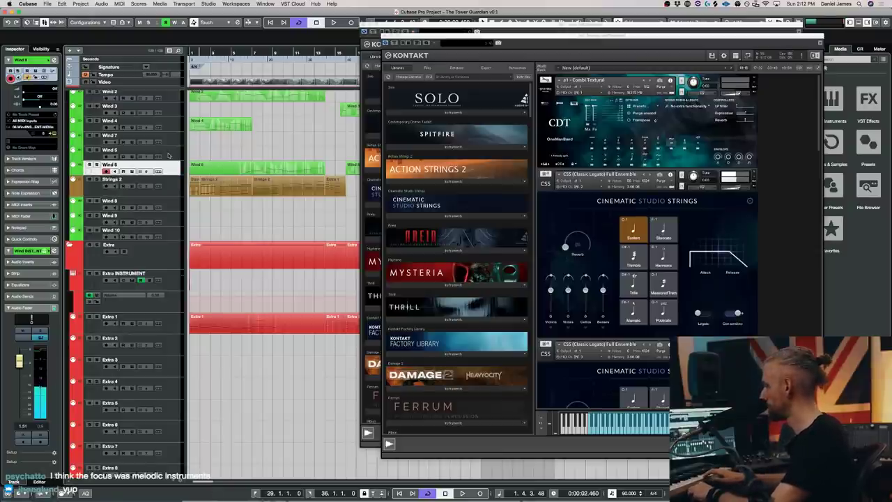
key("Up")
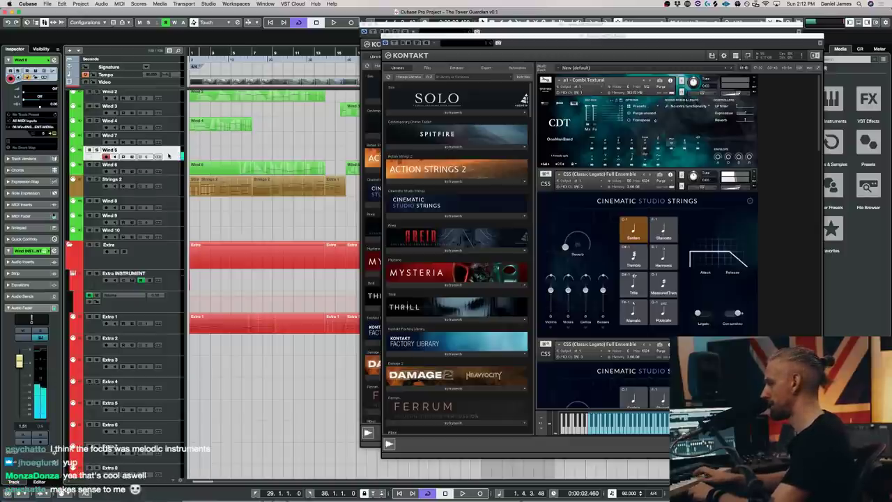
Step: Audition Wind 7 and Wind 5 once more, and move down to play Wind 8
key("Up")
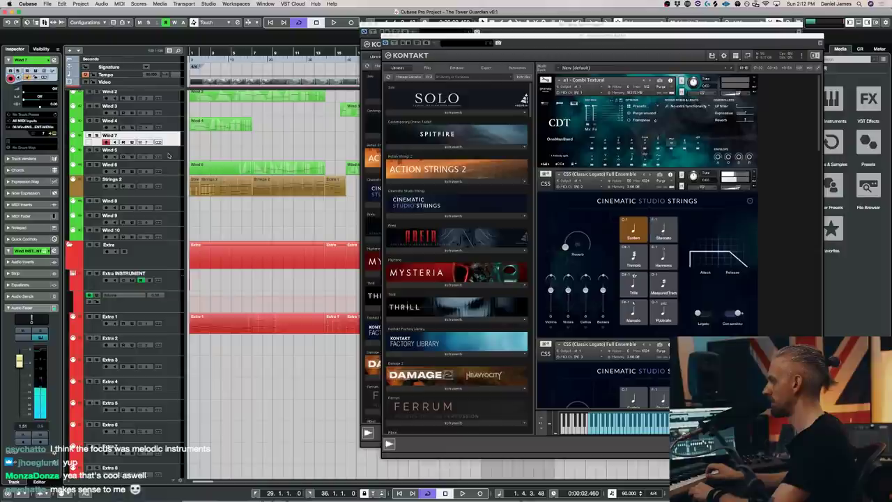
left_click(168, 154)
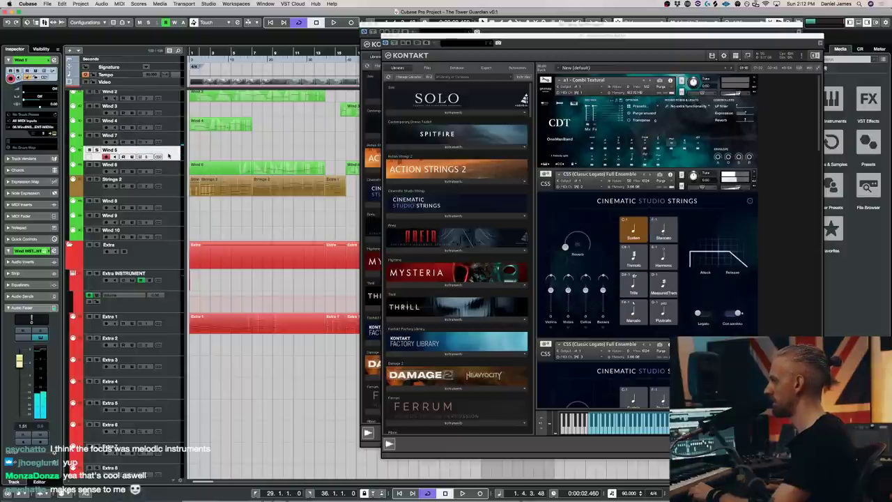
key("Down")
key("Down")
key("Down")
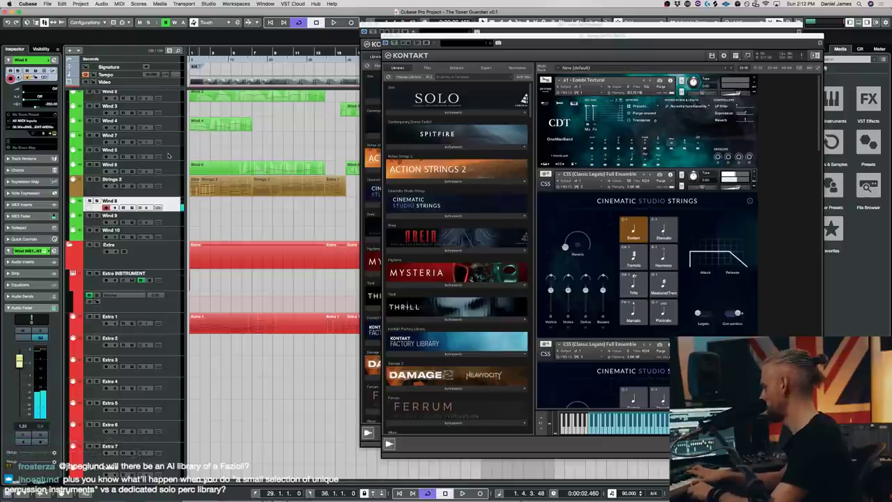
Step: Play Strings 2, then sweep through the wind tracks up to Wind 2 and back down to Wind 9
left_click(176, 184)
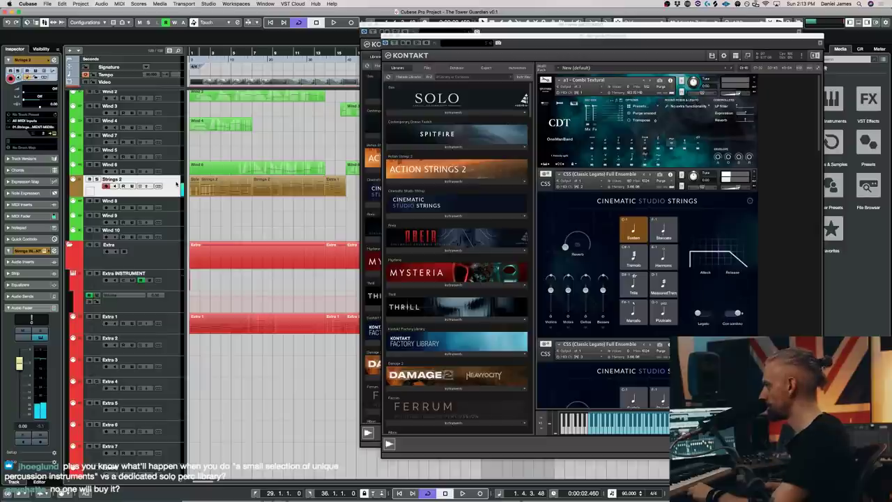
key("Up")
key("Up")
key("Up")
key("Up")
key("Up")
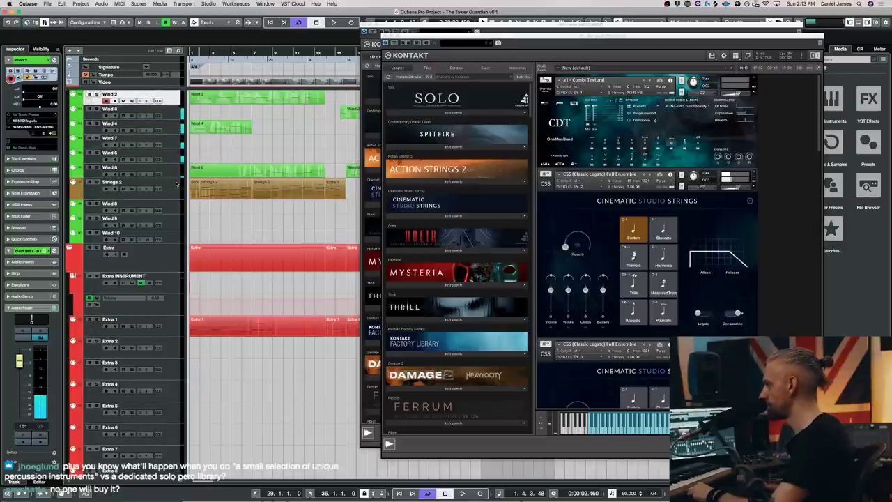
key("Down")
key("Down")
key("Down")
key("Down")
key("Down")
key("Down")
key("Down")
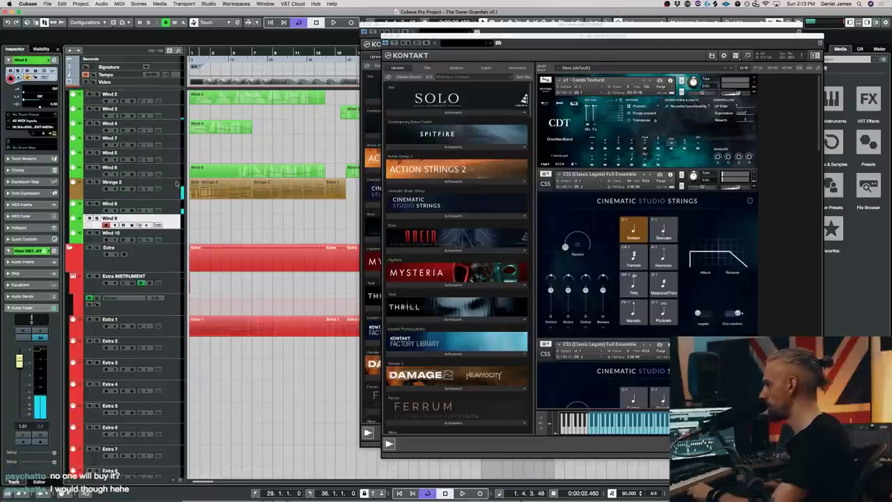
Step: Audition Wind 6, Strings 2 and Wind 8, then go back to Wind 6 and finish on Strings 2
key("Up")
key("Up")
key("Up")
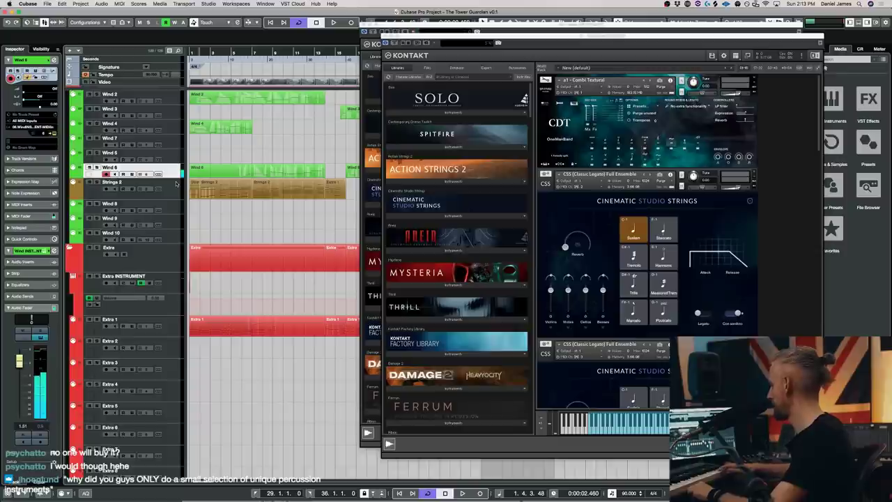
left_click(177, 184)
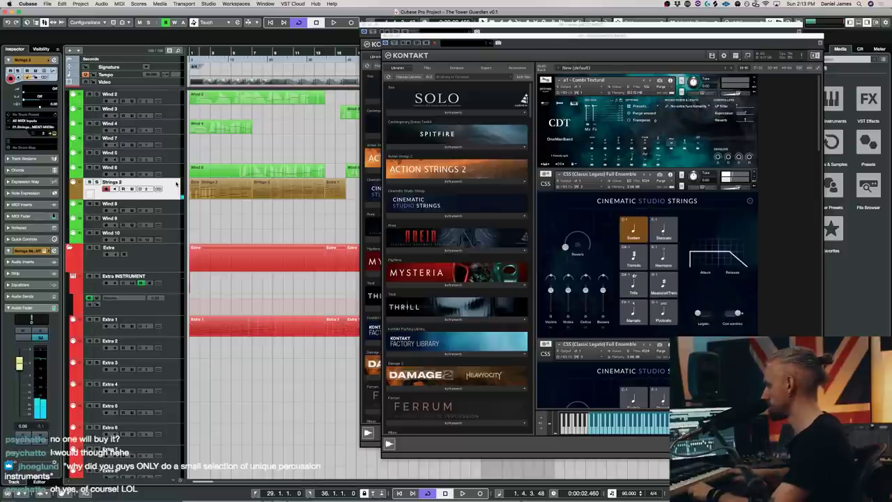
key("Down")
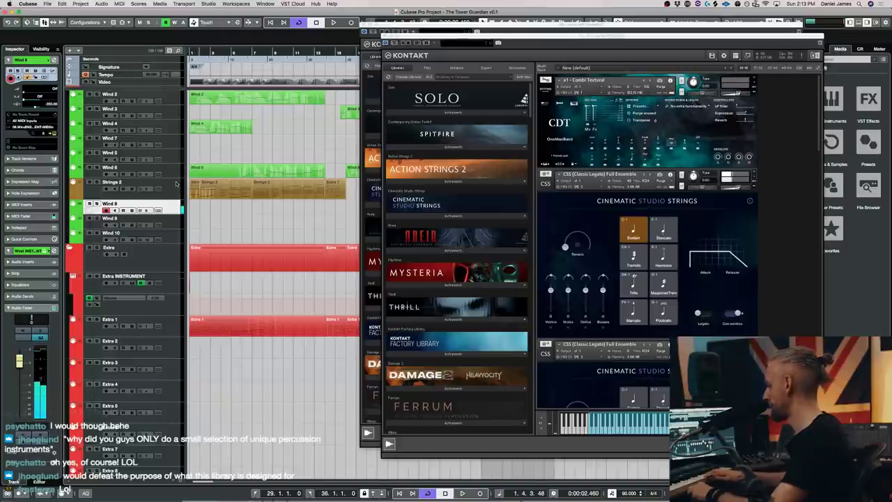
key("Up")
key("Up")
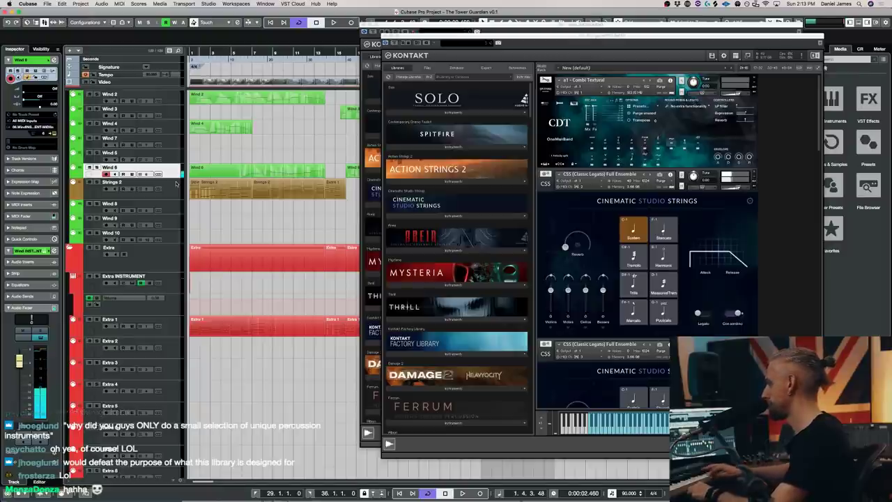
key("Down")
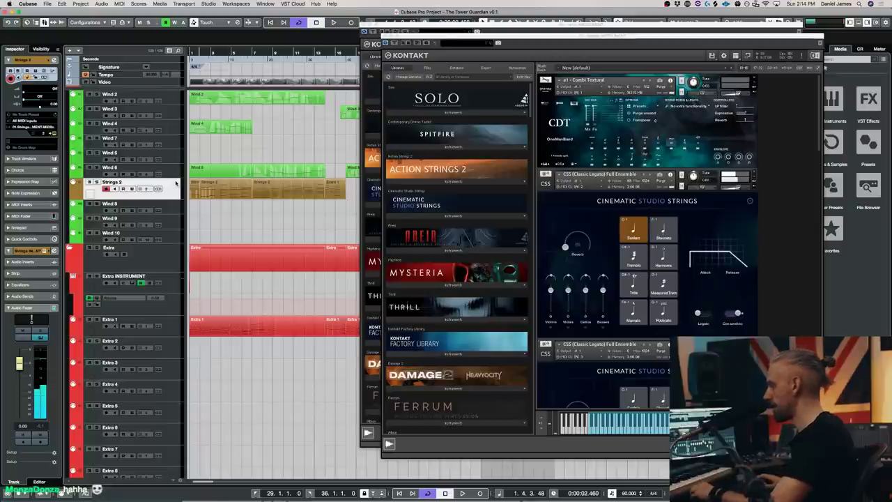
Step: Compare Wind 6 with Wind 8 by switching repeatedly between the two tracks, finishing on Wind 8
left_click(167, 167)
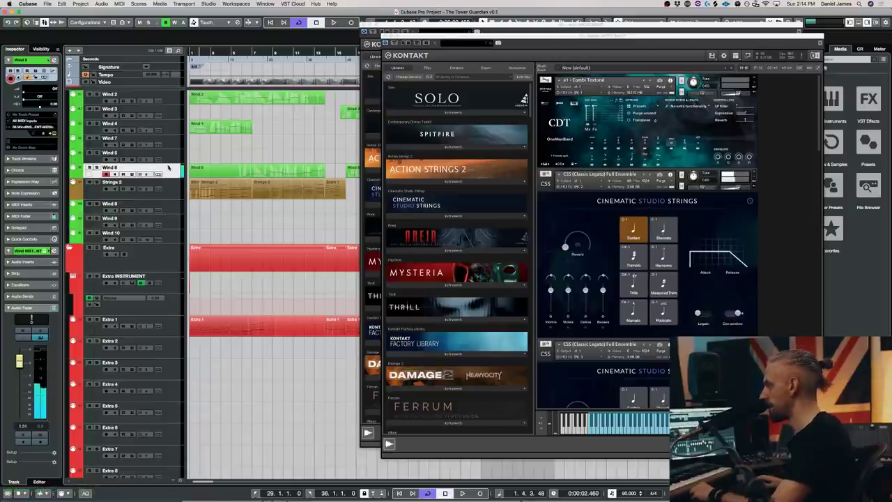
left_click(172, 208)
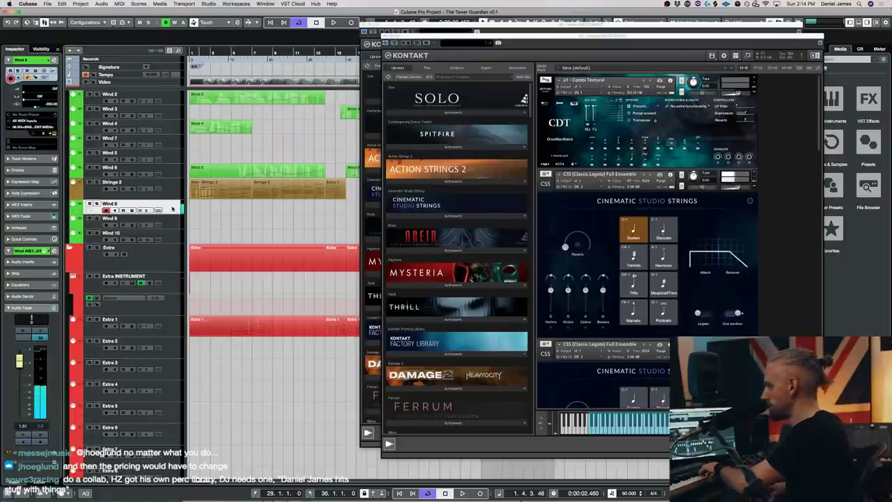
key("Up")
key("Up")
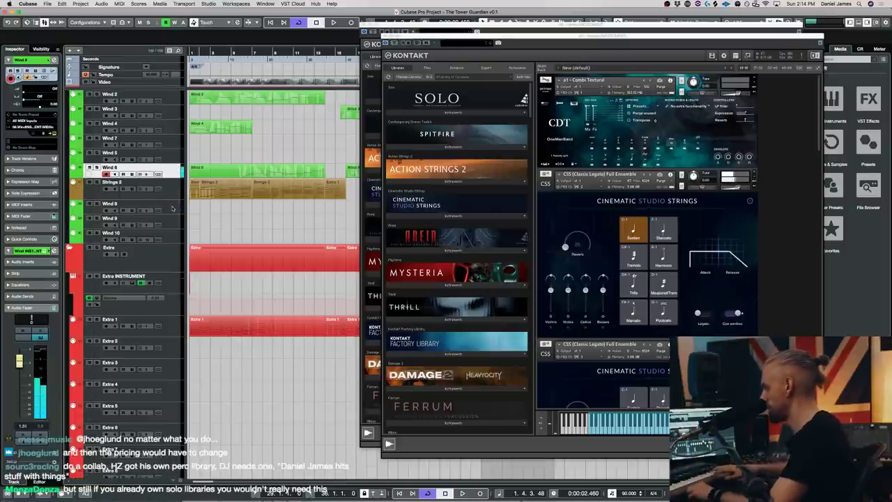
key("Down")
key("Down")
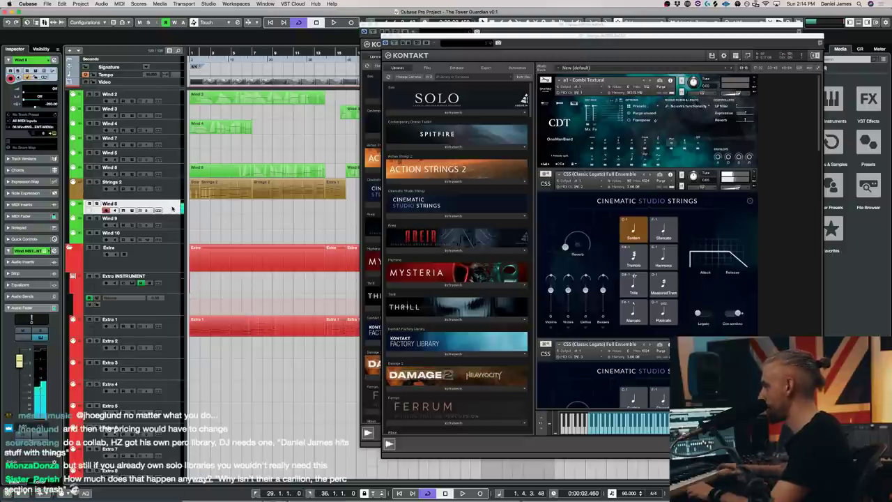
key("Up")
key("Up")
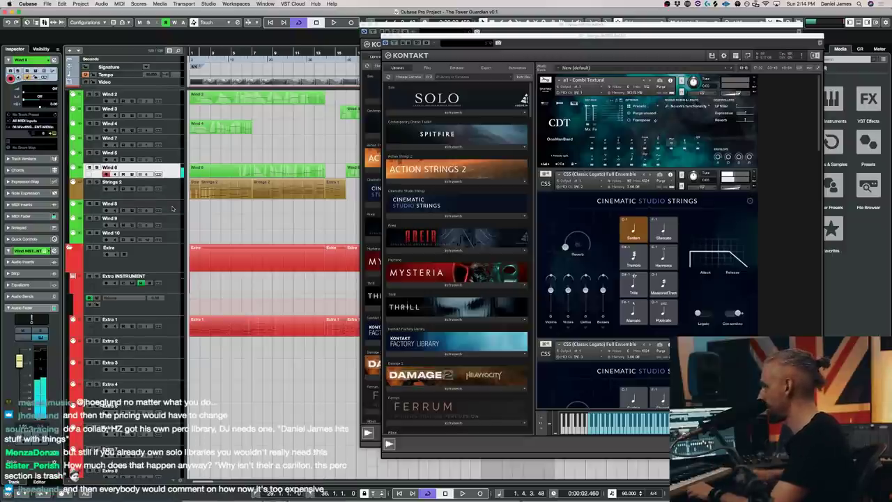
key("Down")
key("Down")
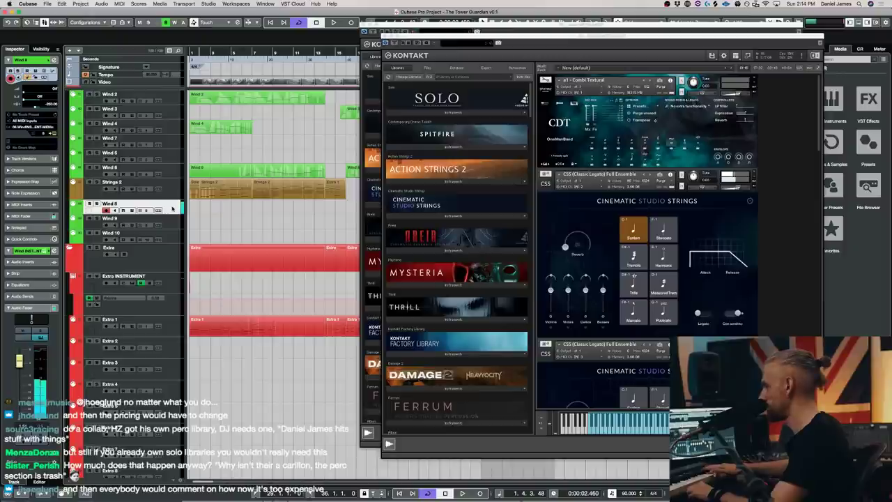
Step: Audition Wind 6 and Wind 8 once more, returning to Wind 6 at the end
key("Up")
key("Up")
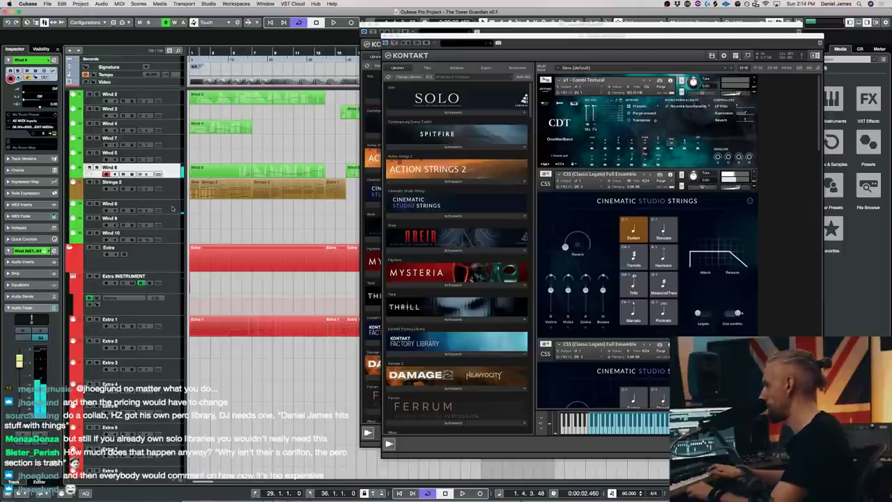
key("Down")
key("Down")
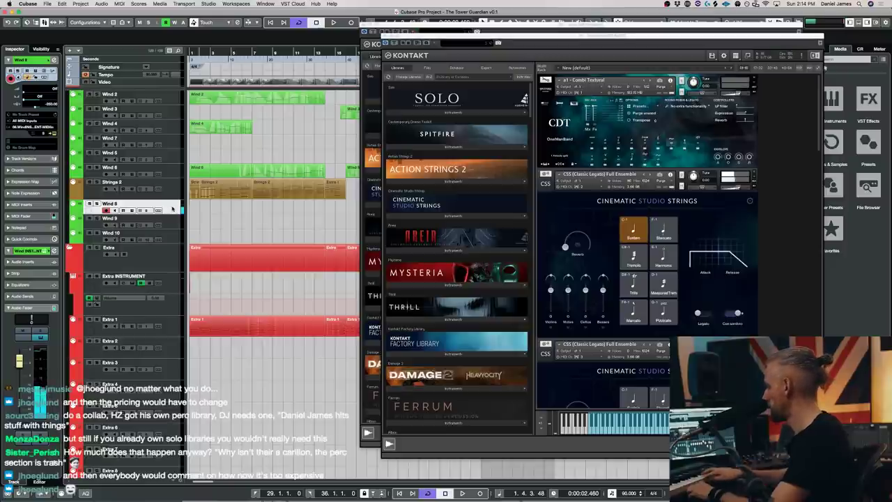
key("Up")
key("Up")
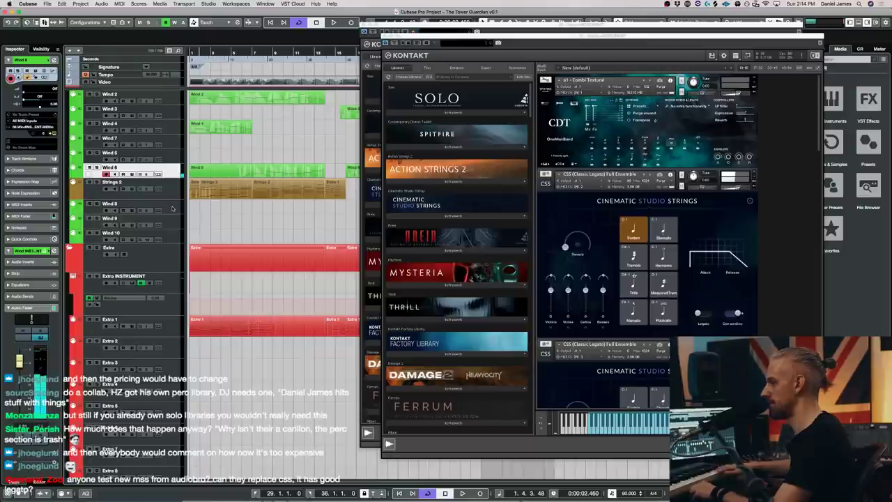
Step: Compare Strings 2 with Wind 6, then audition Wind 8 and return to Strings 2
key("Down")
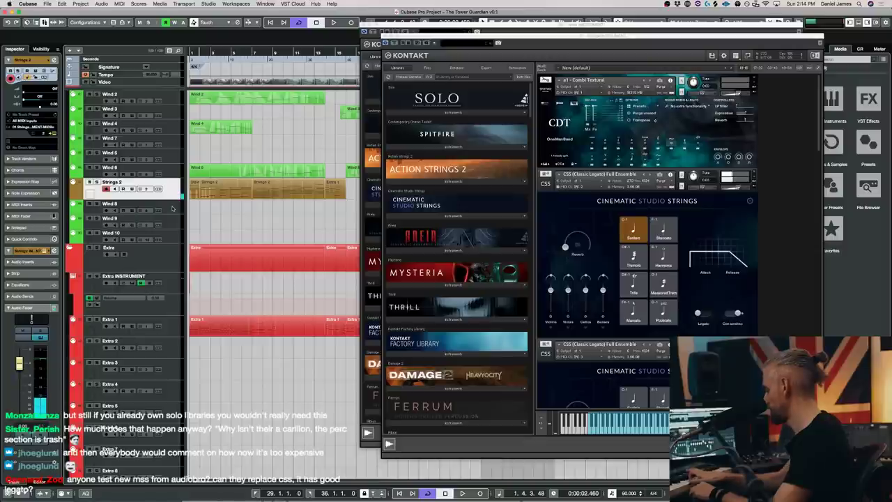
key("Up")
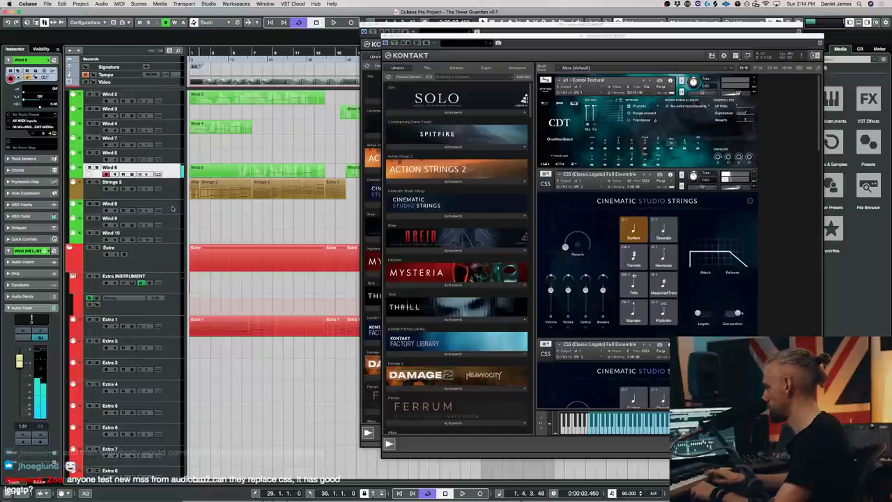
key("Down")
key("Down")
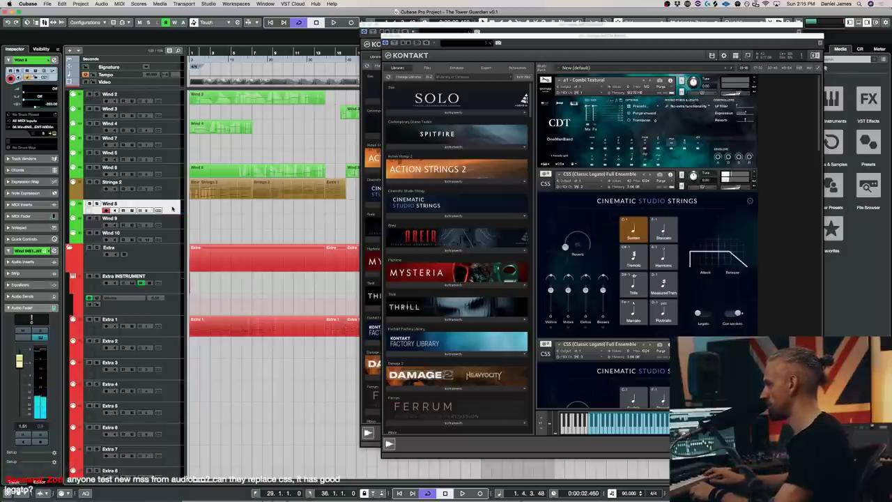
key("Up")
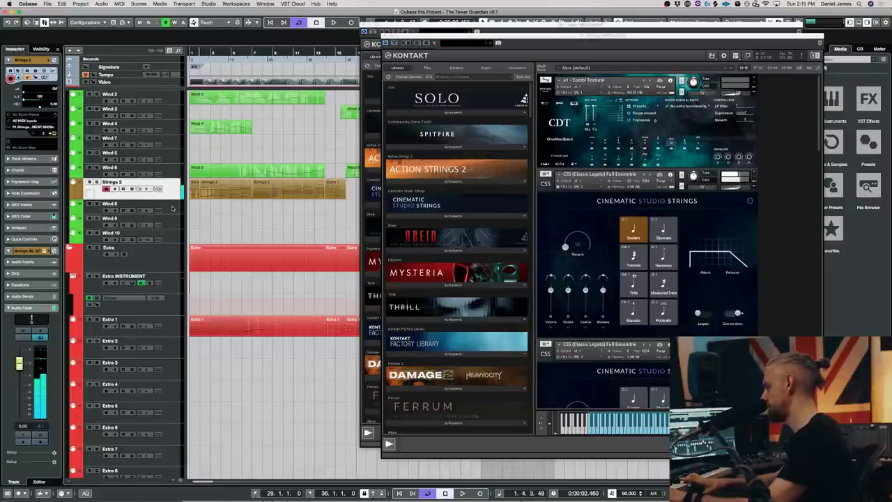
Step: Switch back and forth between Wind 8 and Strings 2, finishing on Wind 8
key("Down")
key("Up")
key("Down")
key("Up")
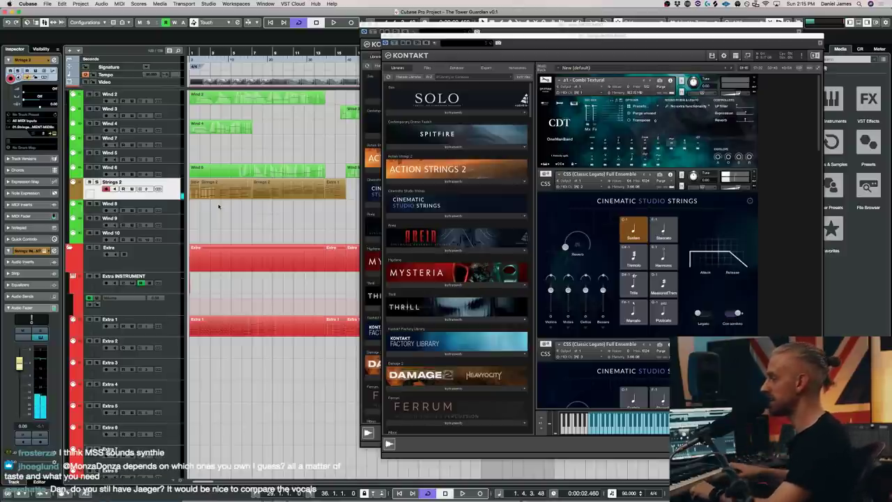
left_click(172, 208)
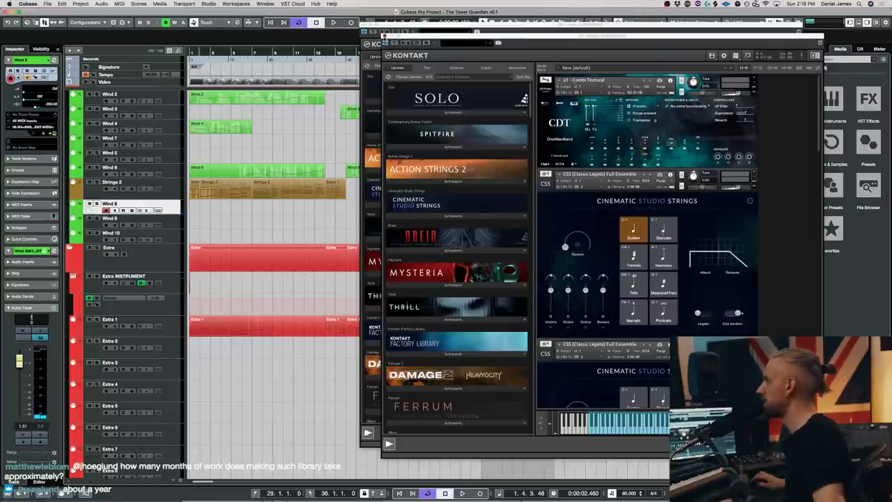
Step: Look through the Solo patches in the Wind instrument's Kontakt and close the open Kontakt windows
key("super+w")
left_click_drag(384, 23, 331, 28)
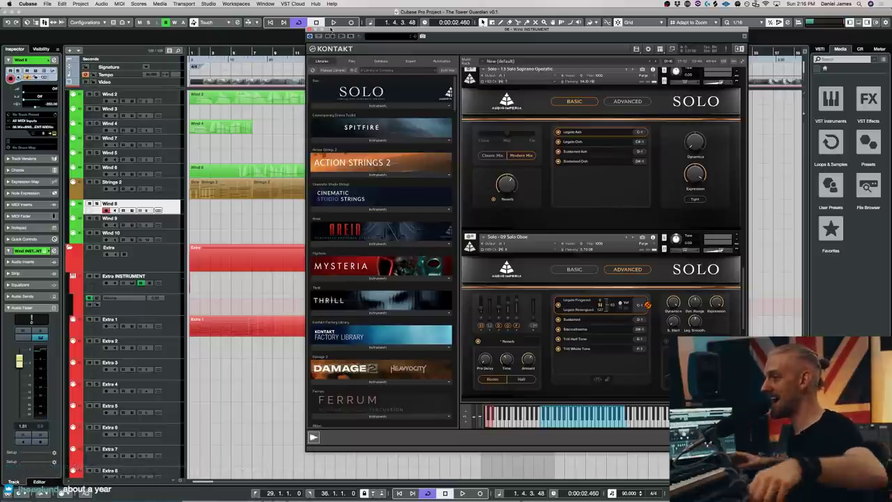
scroll(719, 304, "down", 6)
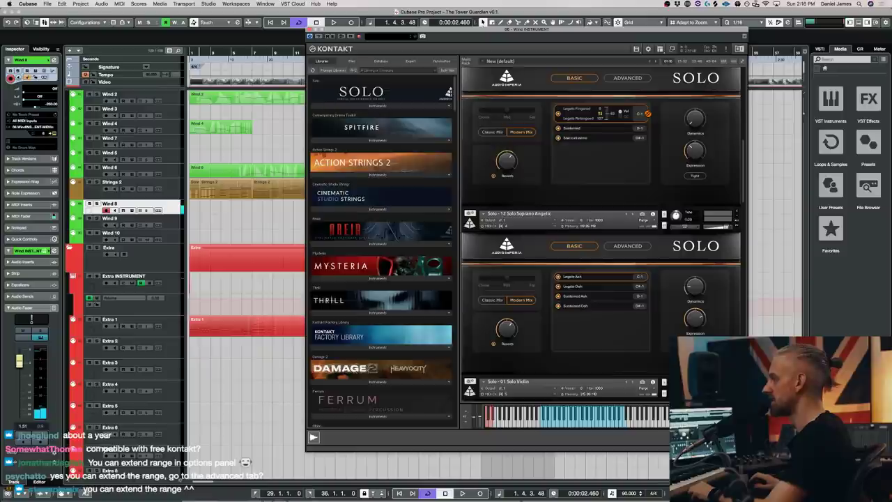
scroll(169, 172, "down", 10)
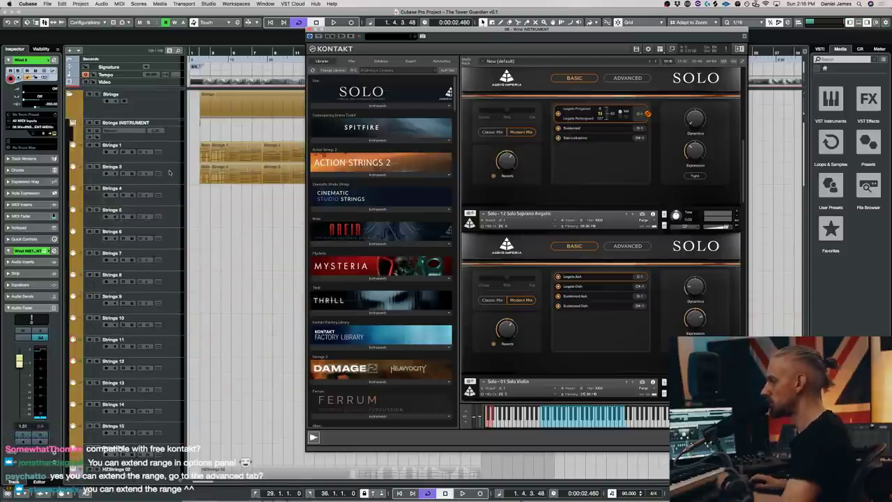
left_click(311, 36)
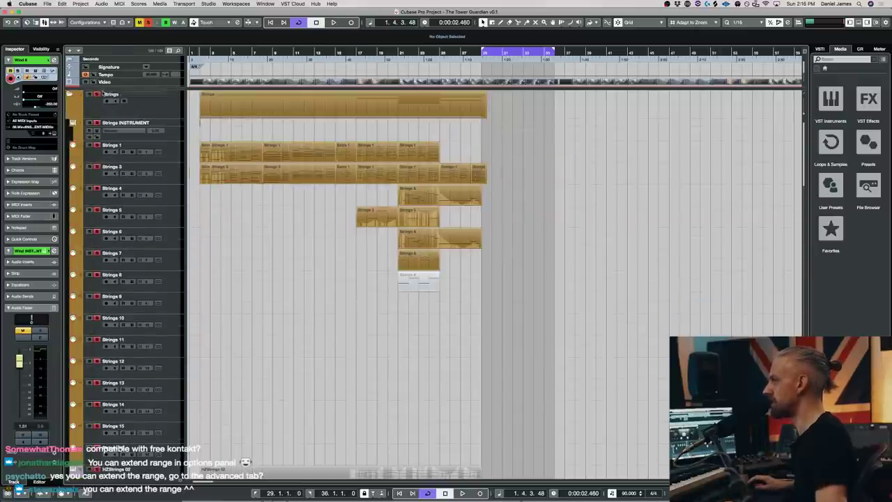
Step: Solo the Wind folder, select the Wind 1 part and play the opening bars briefly
scroll(140, 319, "up", 10)
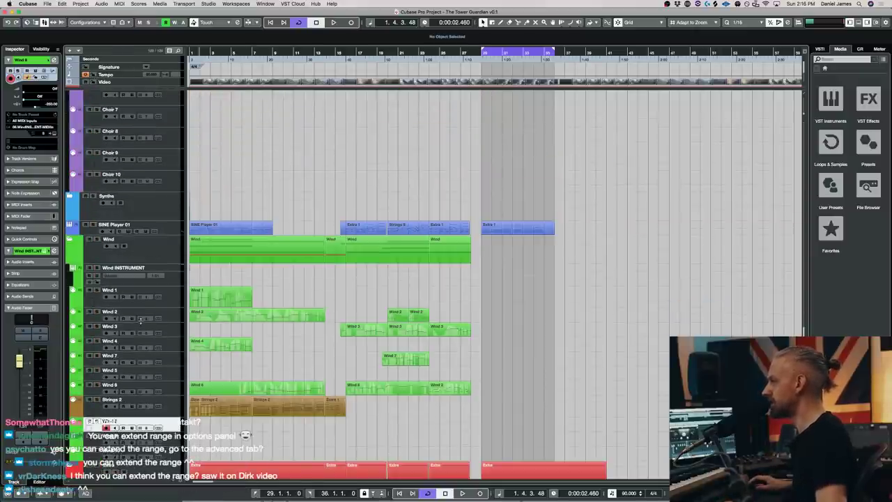
left_click(99, 245)
left_click(223, 297)
key("space")
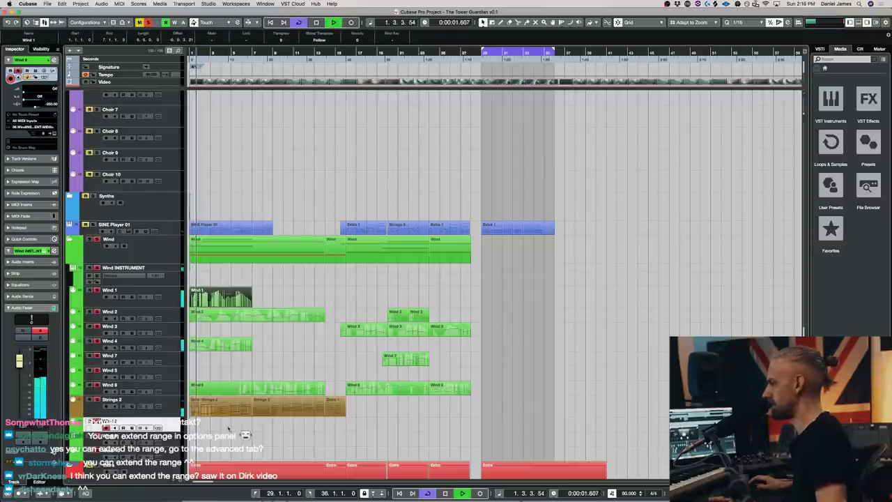
key("space")
Step: Move the Strings 2 track back into the Strings folder, between Strings 1 and Strings 3
scroll(159, 180, "down", 10)
left_click(160, 180)
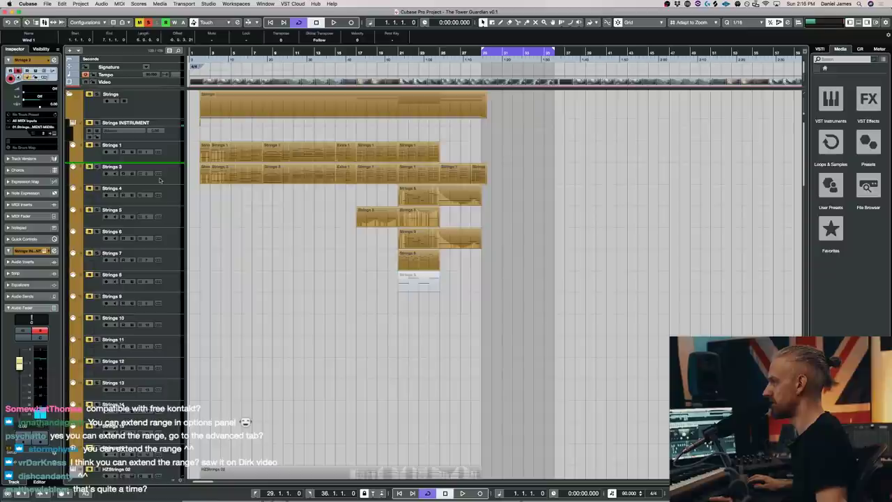
Step: Extend the cycle range back to bar 1 and play the arrangement through its opening section
key("space")
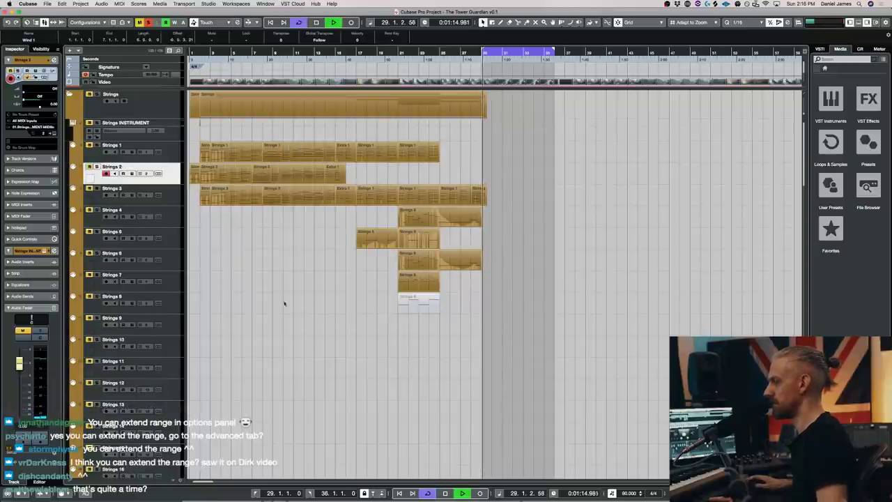
scroll(274, 270, "down", 20)
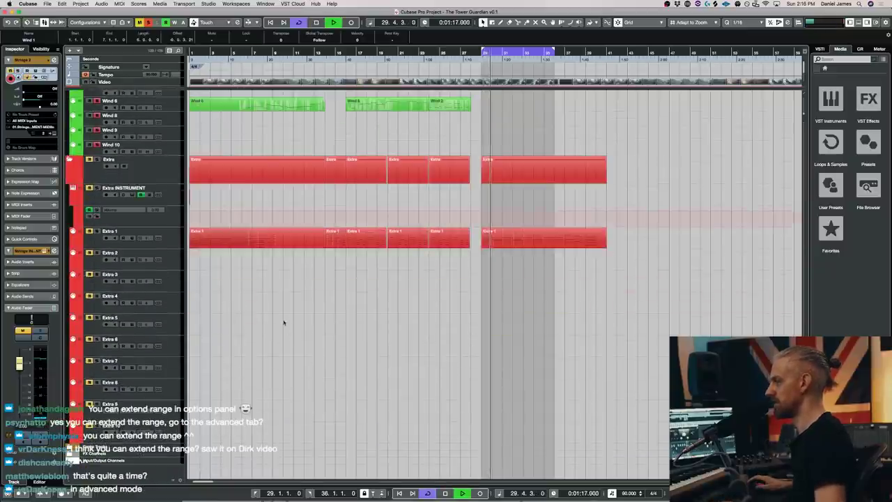
scroll(237, 209, "up", 5)
key("space")
key("space")
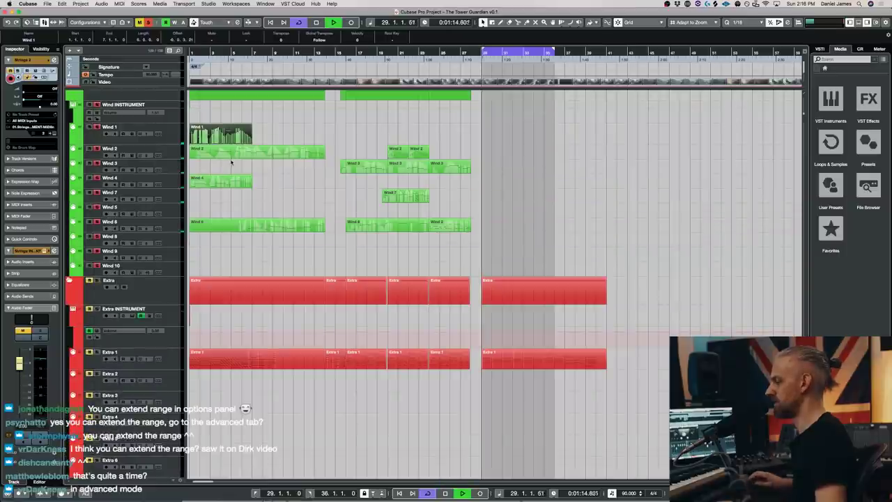
scroll(269, 175, "up", 8)
scroll(267, 180, "down", 10)
scroll(267, 184, "up", 6)
left_click_drag(483, 52, 190, 52)
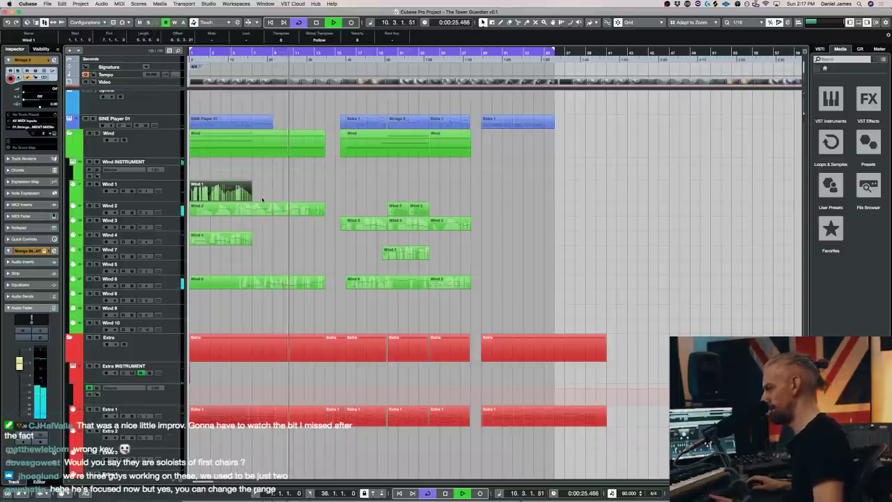
left_click(341, 202)
key("space")
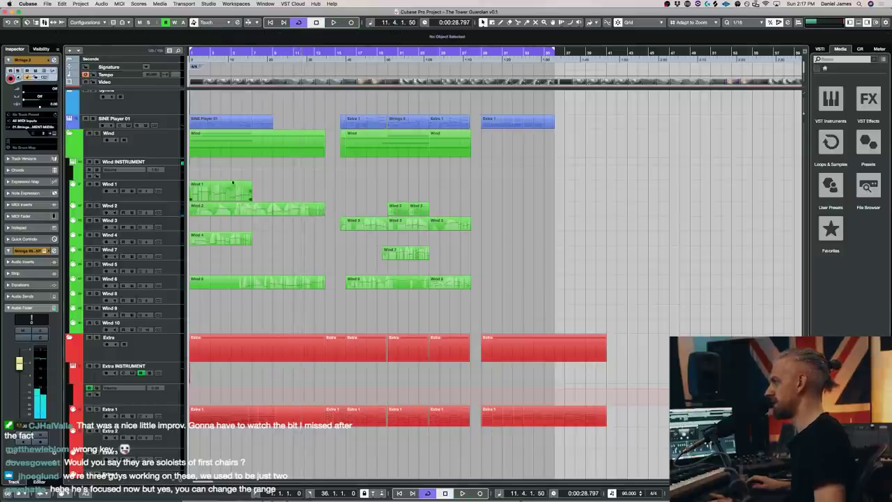
Step: Open the Kontakt instrument of Wind 6 and show the advanced page of the Solo French Horn patch
left_click(177, 286)
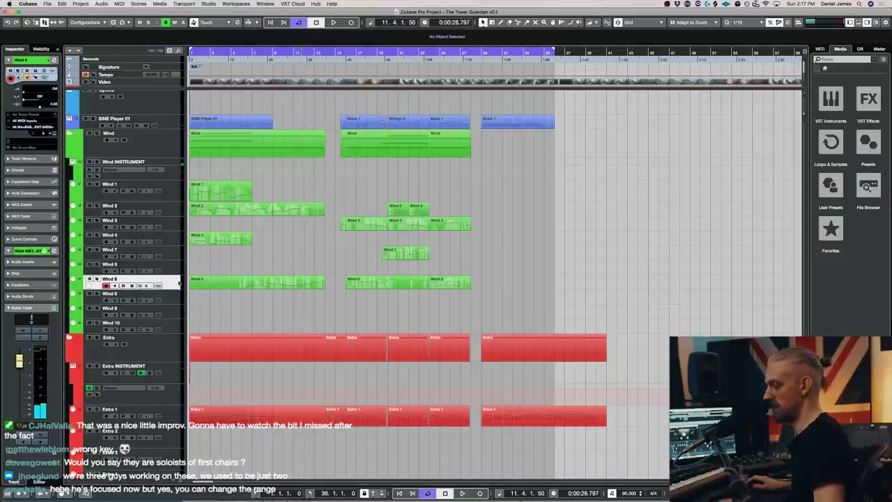
key("Return")
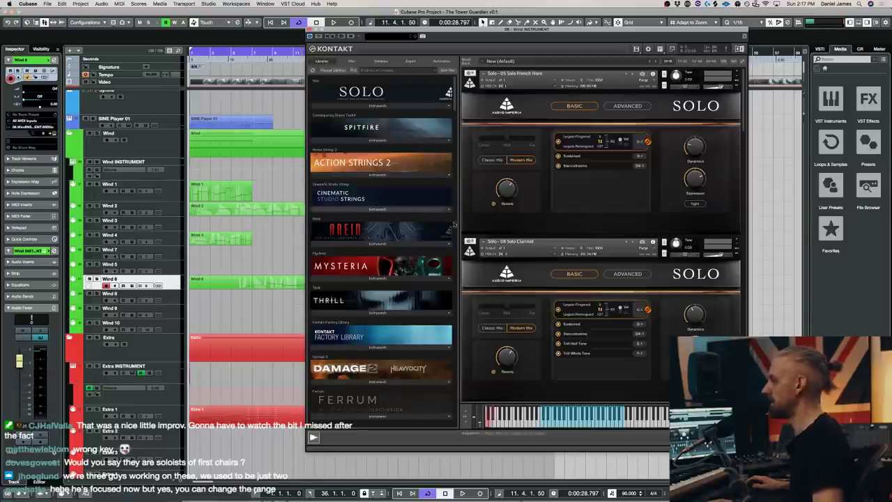
left_click(638, 104)
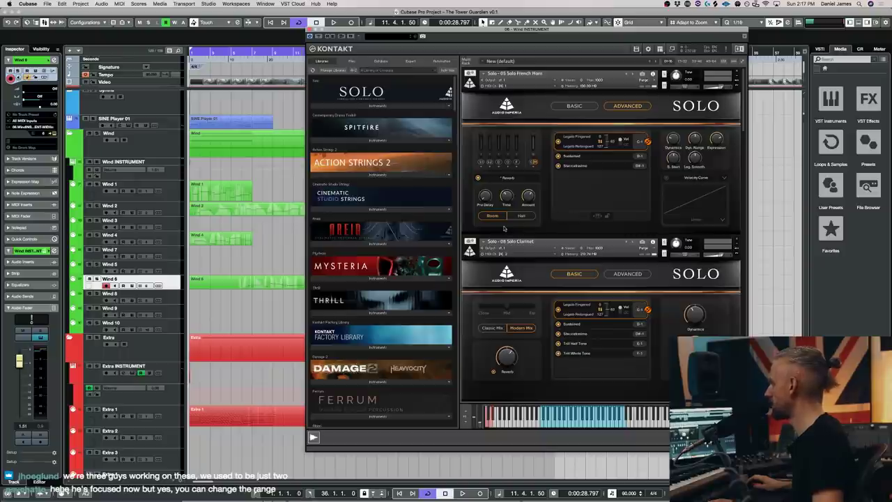
left_click(576, 106)
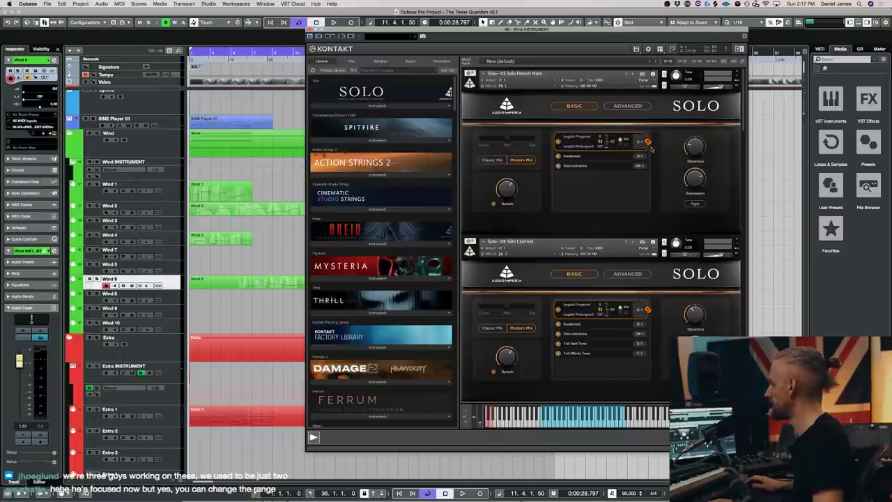
left_click(613, 106)
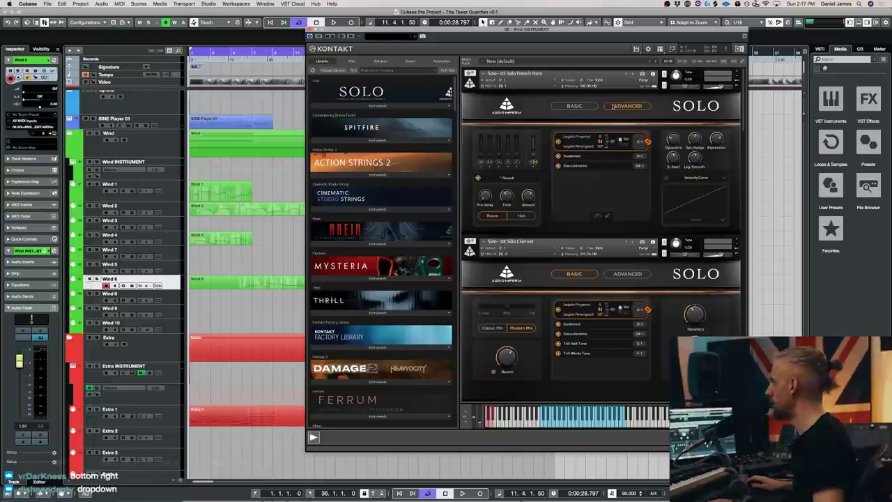
Step: Check the French Horn's velocity curve types, switch that section to Transpose/Range and reopen its list of sections
left_click(723, 222)
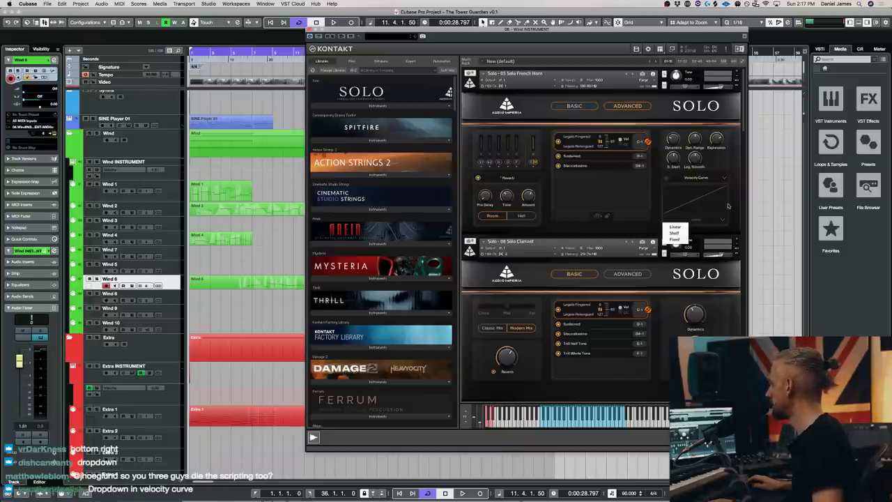
left_click(725, 181)
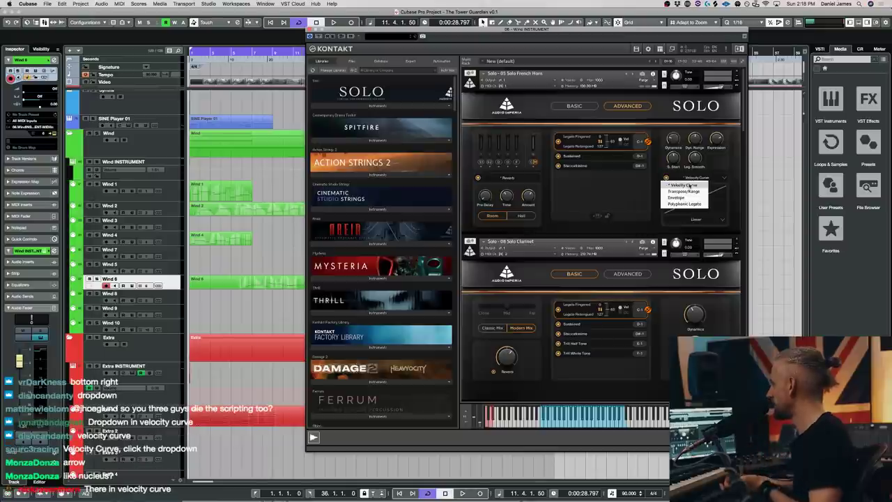
left_click(685, 191)
left_click(688, 178)
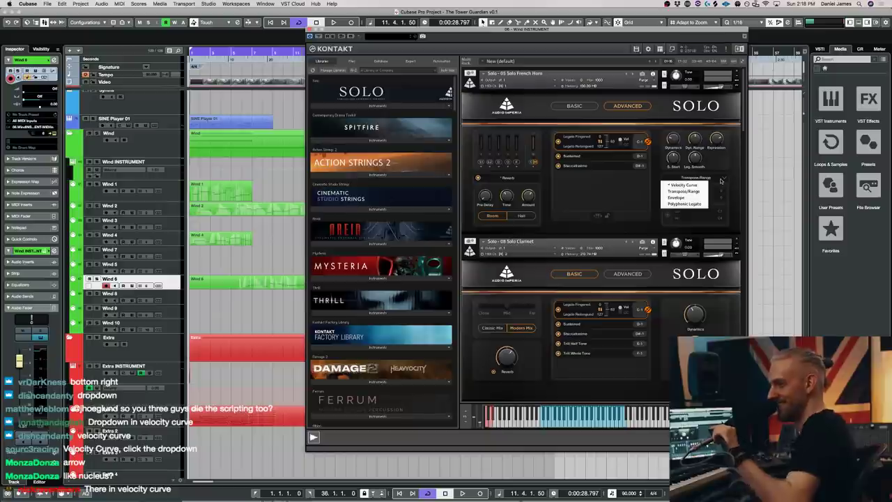
Step: Check the French Horn's Transpose/Range section and its list of sections, and return the section to Velocity Curve
left_click(684, 191)
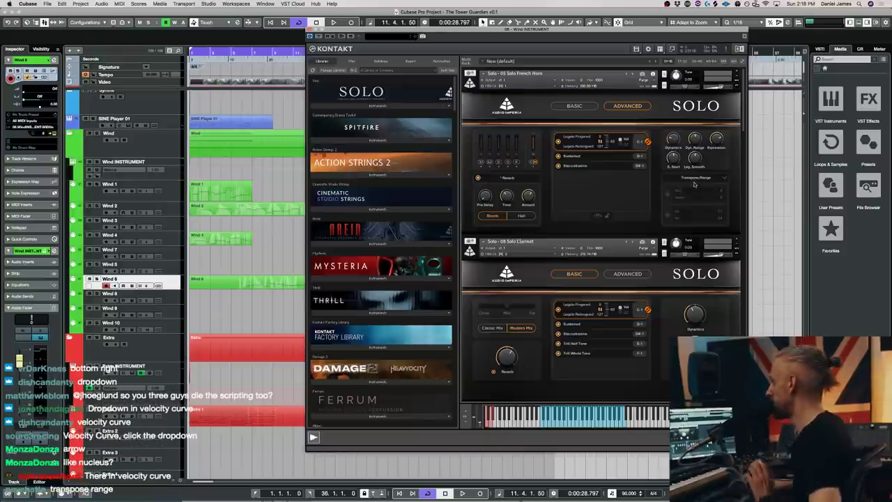
left_click(694, 178)
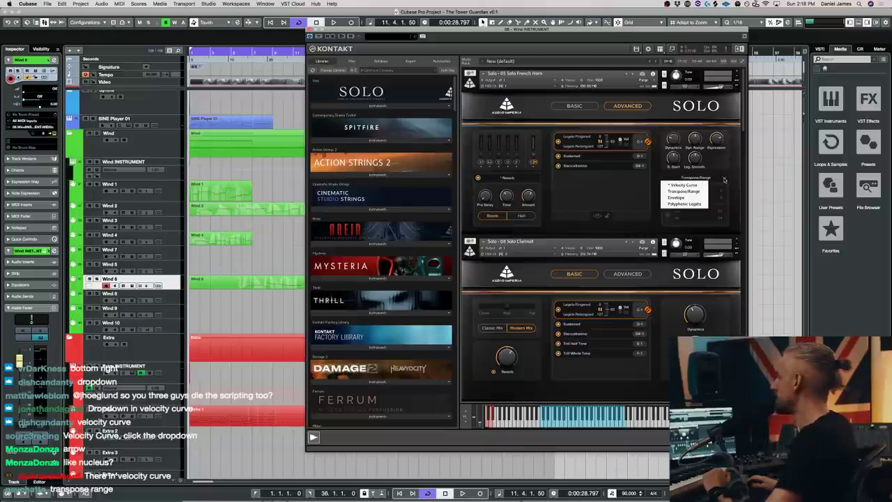
left_click(607, 189)
left_click(680, 179)
left_click(696, 180)
left_click(710, 181)
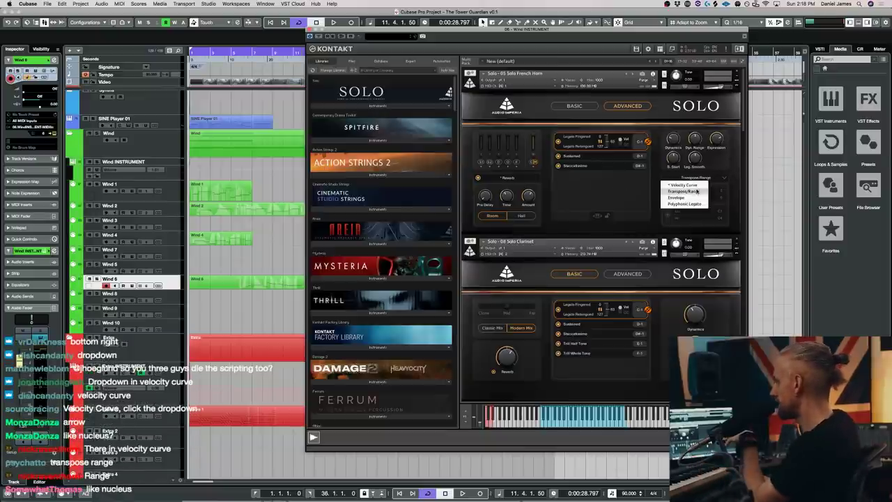
left_click(698, 186)
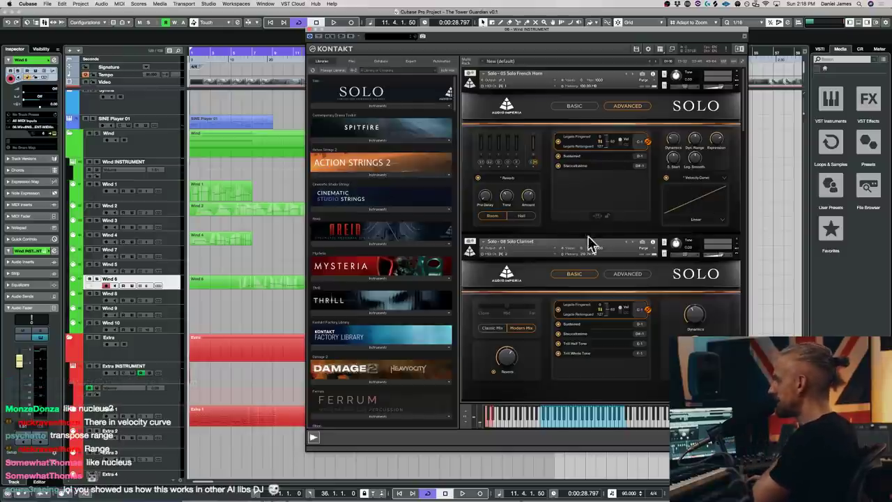
Step: Examine the French Horn's section list and its velocity curve types, keeping the Linear curve
left_click(699, 179)
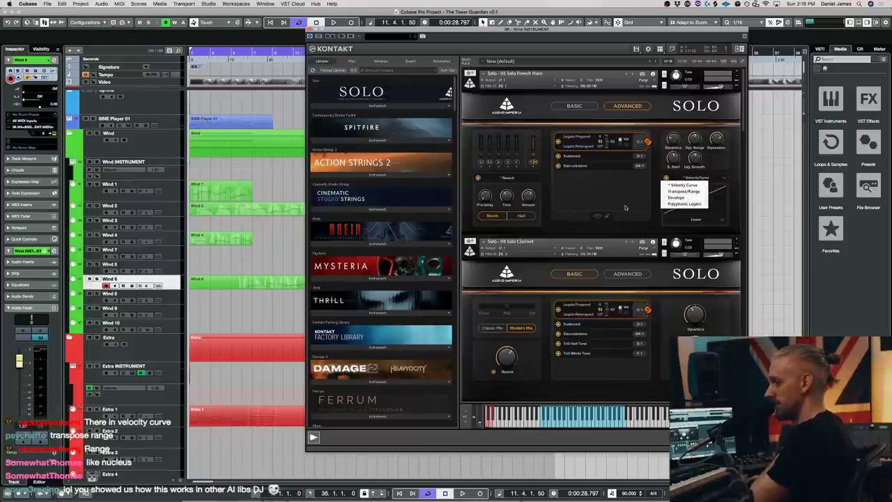
left_click(715, 204)
left_click(711, 179)
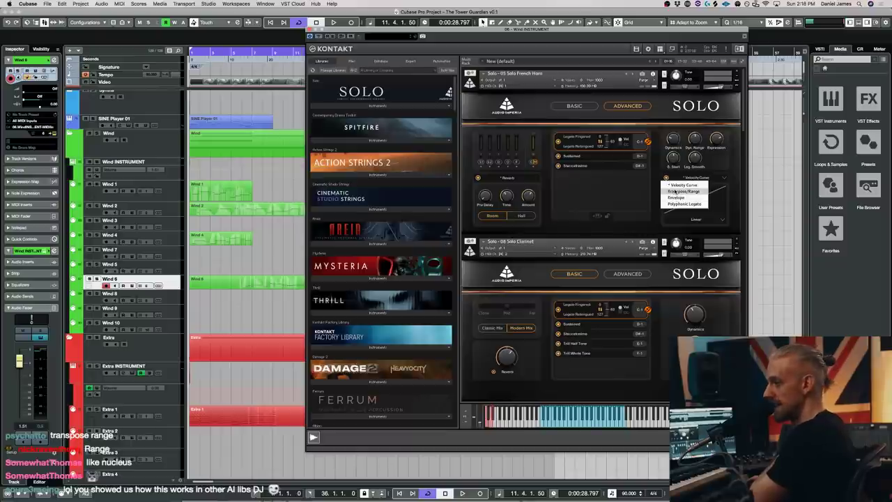
left_click(723, 176)
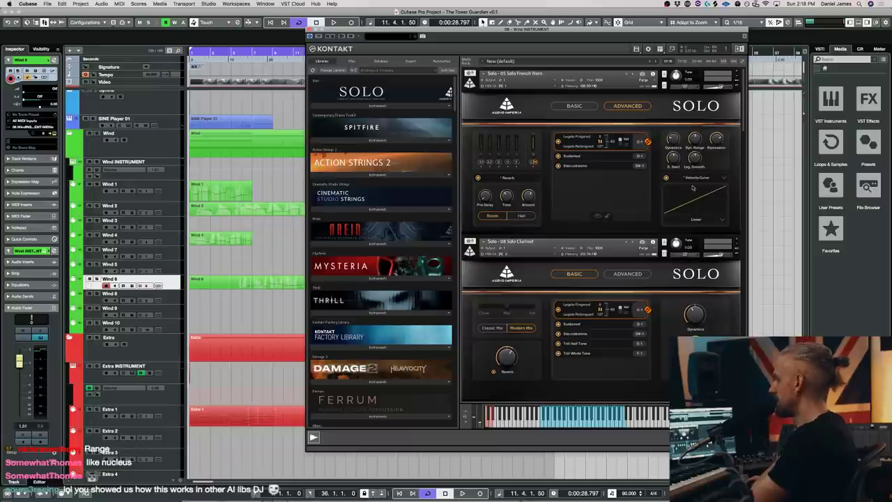
left_click(724, 183)
left_click(722, 221)
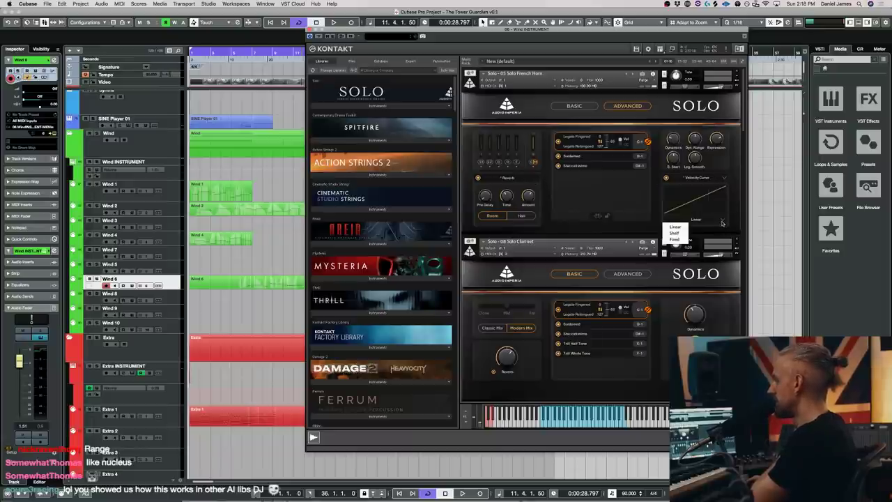
left_click(675, 227)
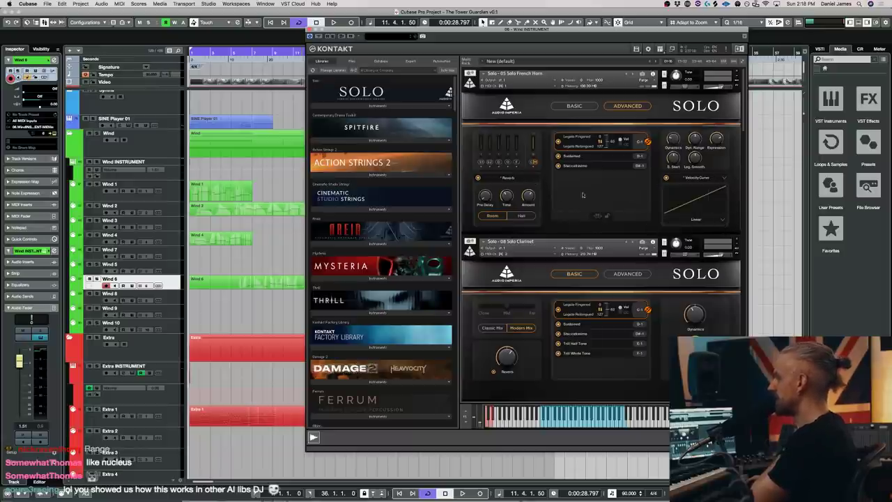
left_click(710, 221)
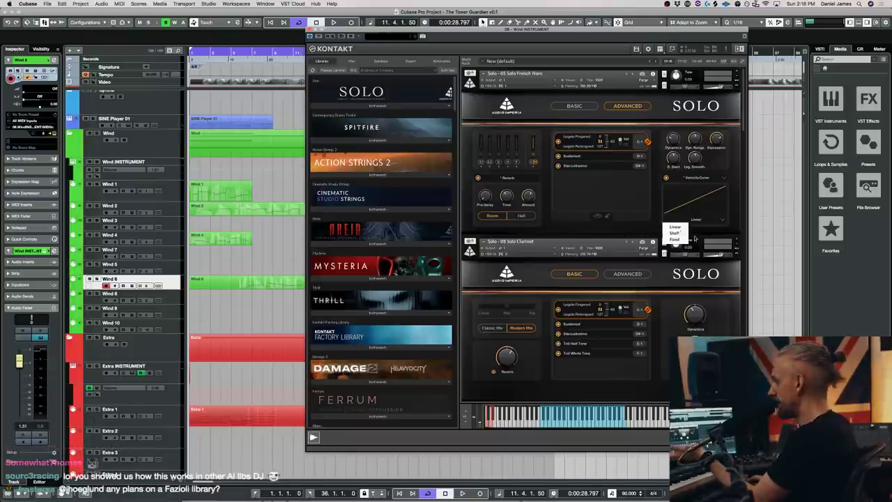
left_click(711, 220)
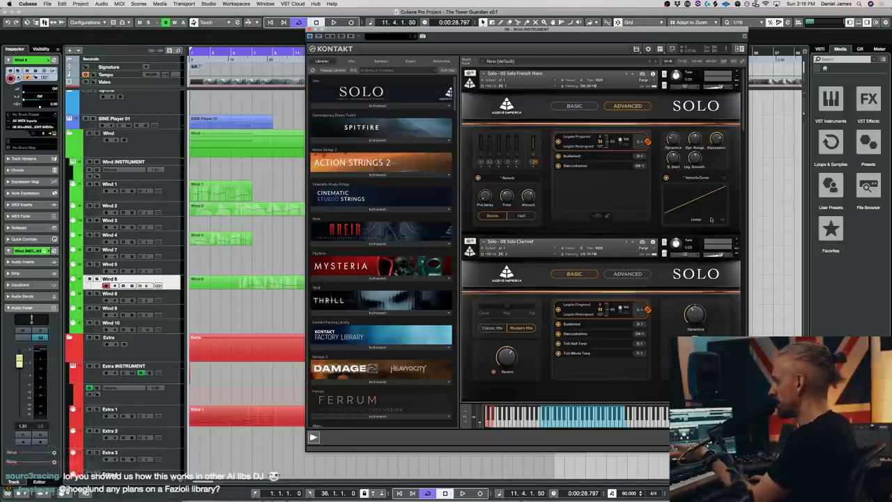
left_click(700, 177)
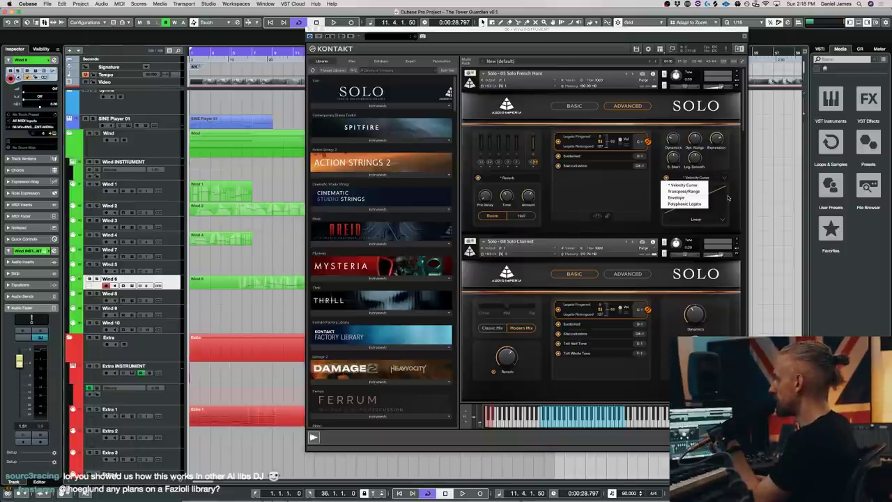
left_click(684, 185)
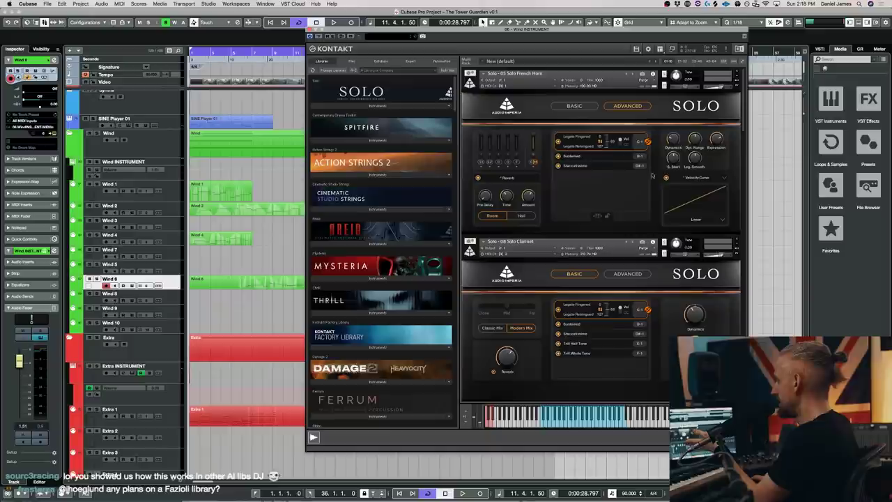
Step: View the French Horn's Transpose/Range and Envelope sections
left_click(718, 180)
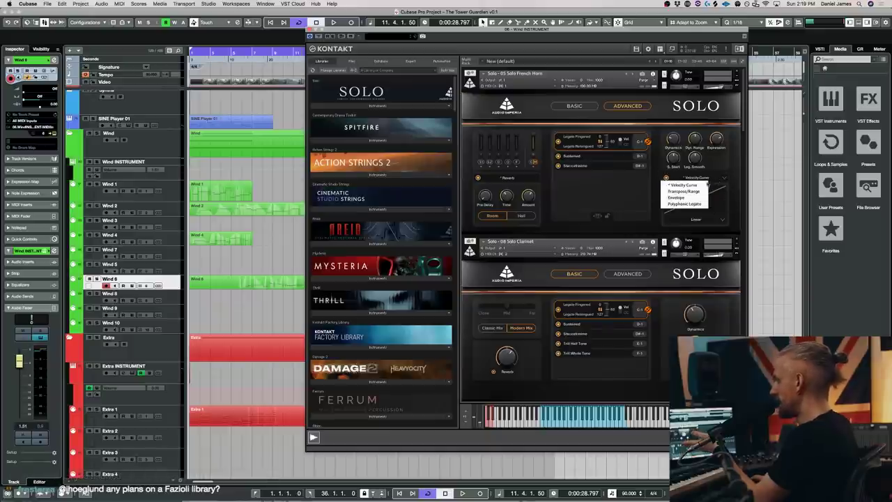
left_click(671, 191)
left_click(697, 175)
left_click(685, 199)
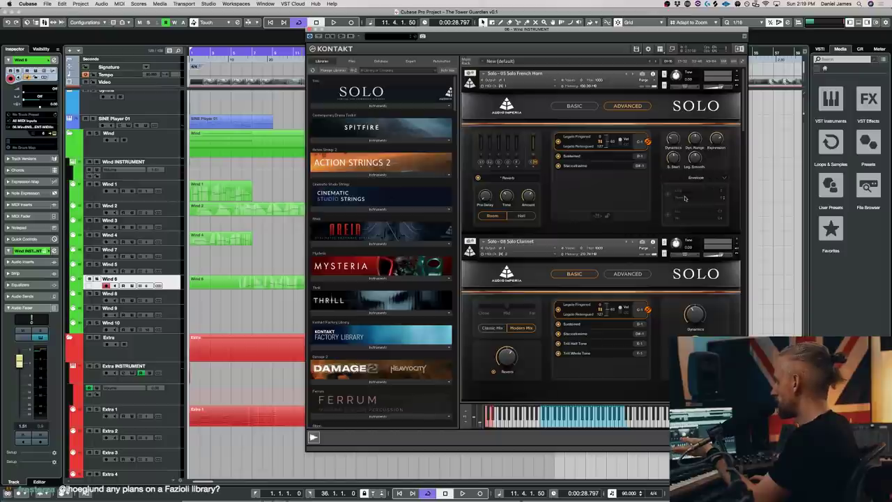
Step: Switch the French Horn's section back to Transpose/Range, enable its note range and adjust the range limit
left_click(690, 178)
left_click(683, 185)
left_click(690, 179)
left_click(689, 190)
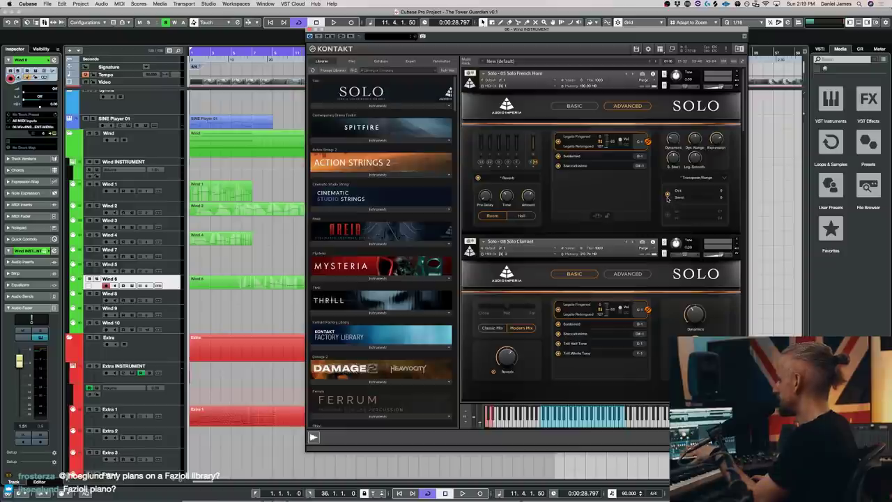
left_click_drag(720, 216, 724, 247)
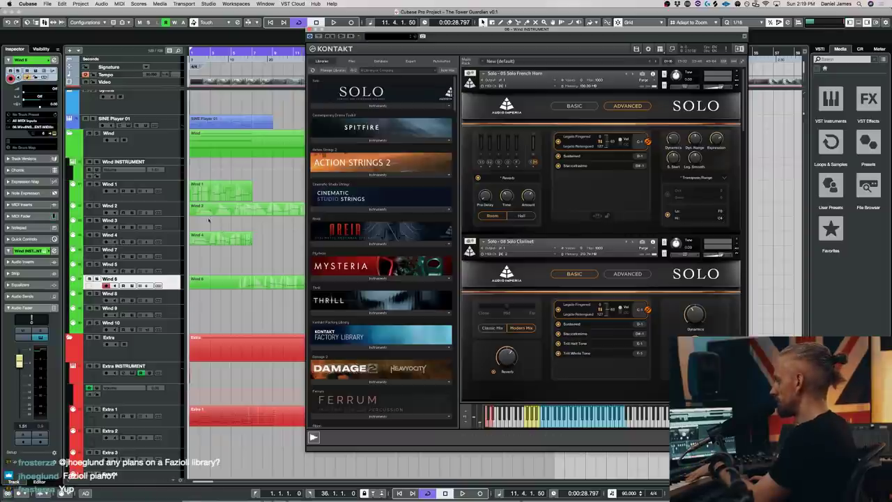
Step: Audition the Clarinet on Wind 2, return to Wind 1 and widen the French Horn's playable range downward and upward
left_click(180, 212)
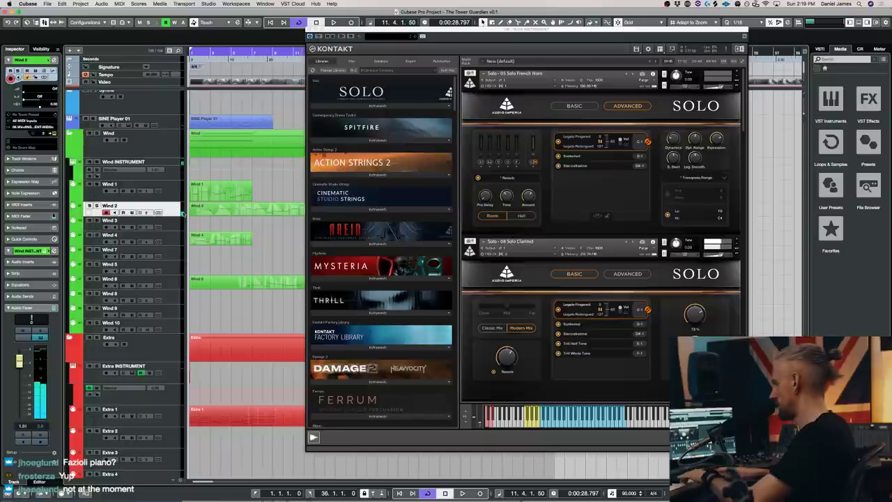
key("Up")
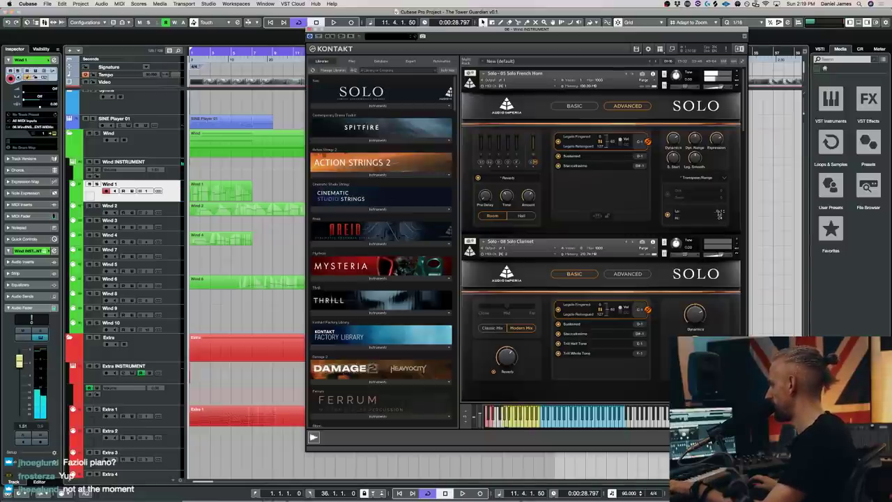
left_click_drag(720, 214, 738, 163)
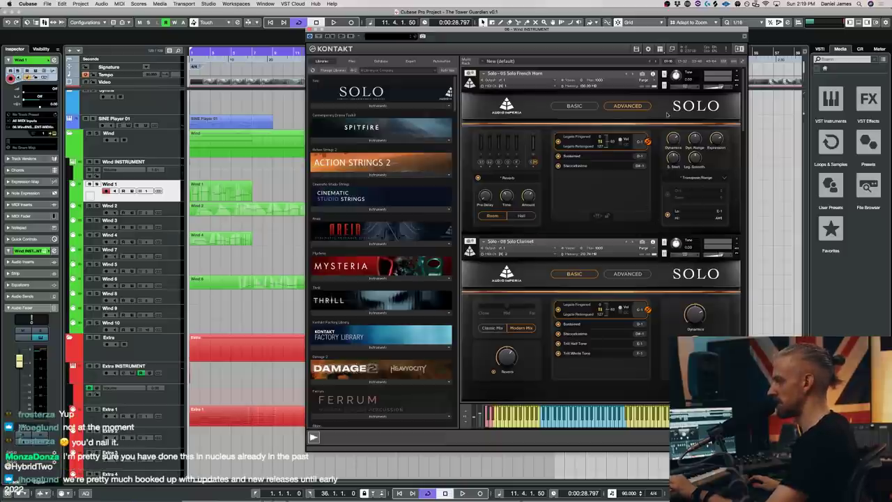
Step: Switch the French Horn's Transpose/Range section to Polyphonic Legato while playing Wind 1
left_click(724, 178)
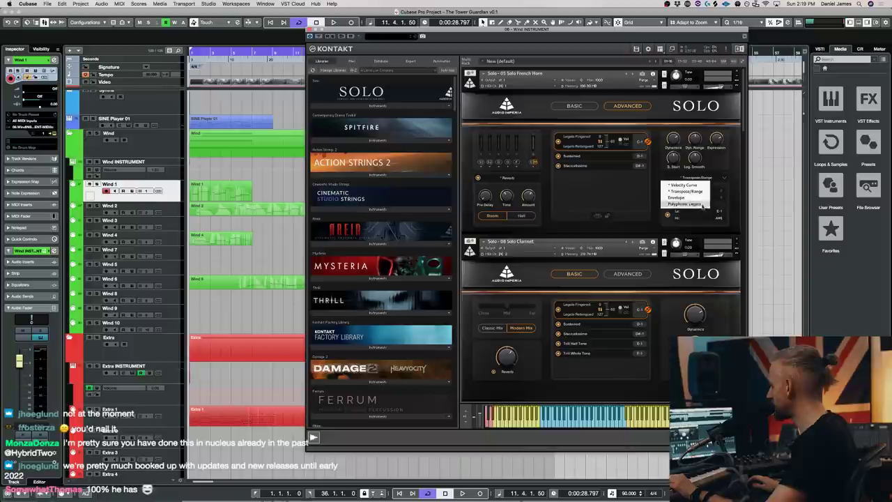
left_click(730, 203)
left_click(707, 181)
left_click(697, 191)
scroll(653, 278, "down", 2)
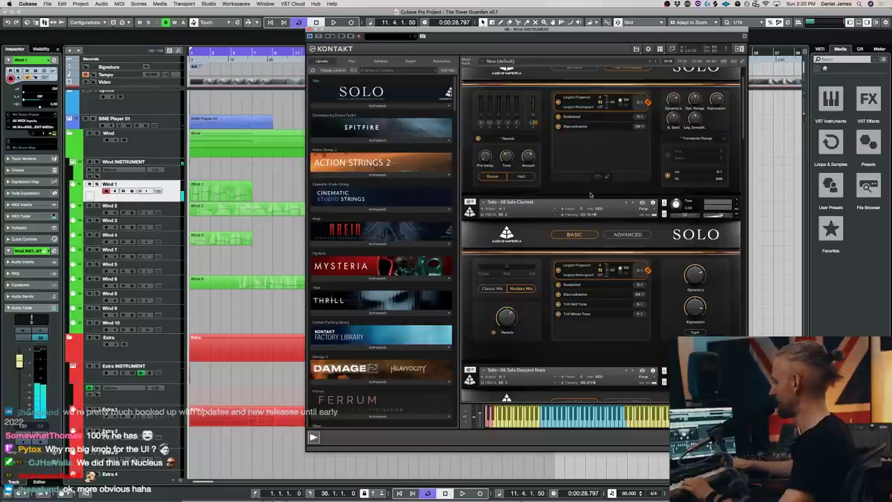
left_click(700, 138)
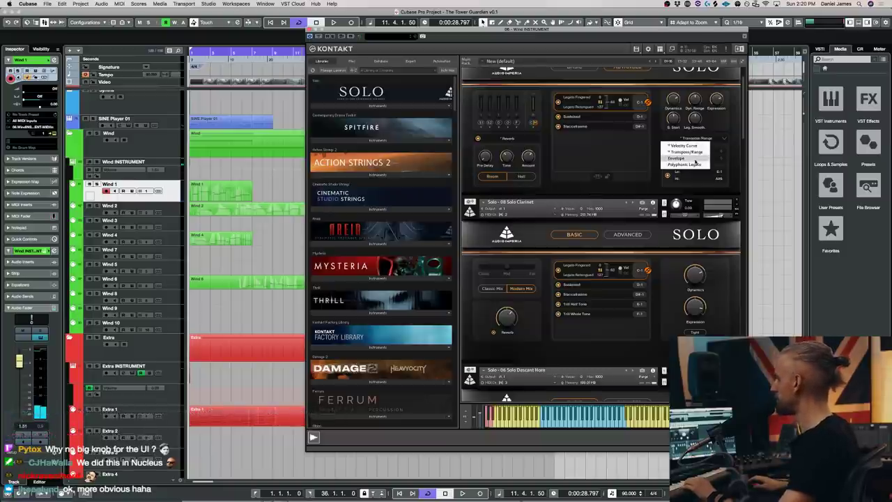
left_click(699, 167)
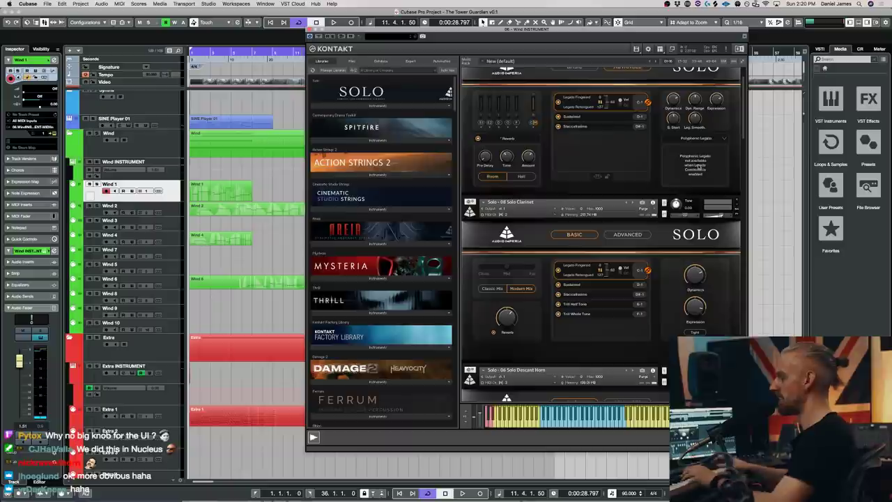
scroll(661, 110, "up", 1)
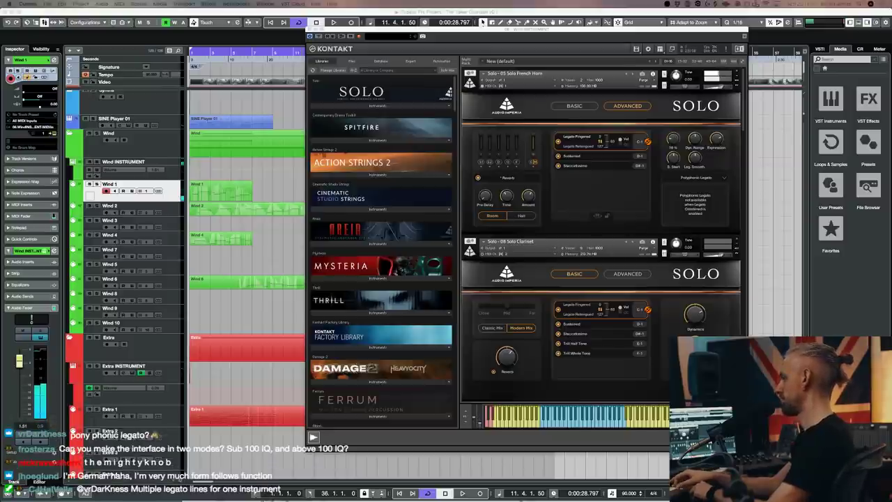
Step: Audition the Clarinet on Wind 2 and expand the Synths folder to show the Omnisphere tracks
key("ctrl+shift+a")
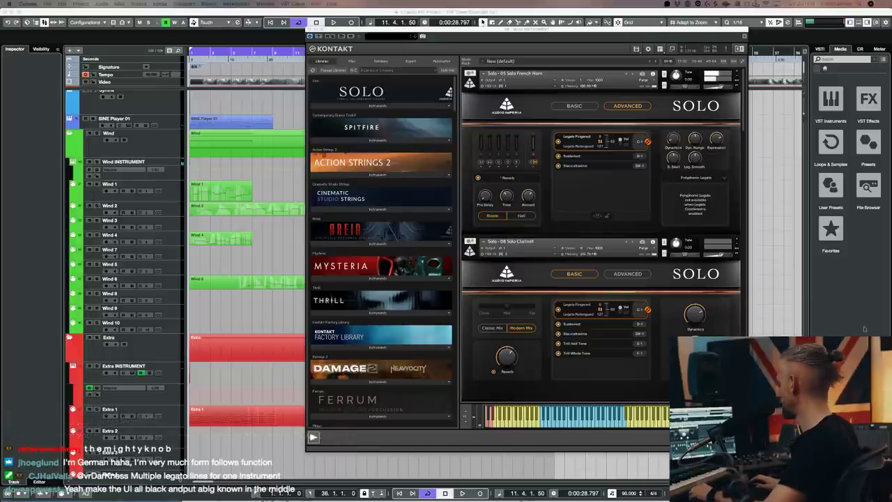
left_click(180, 215)
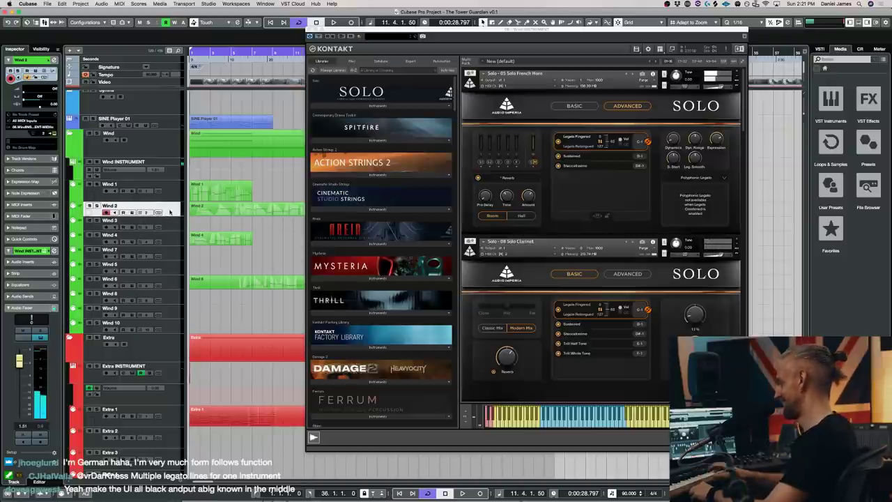
scroll(127, 203, "up", 5)
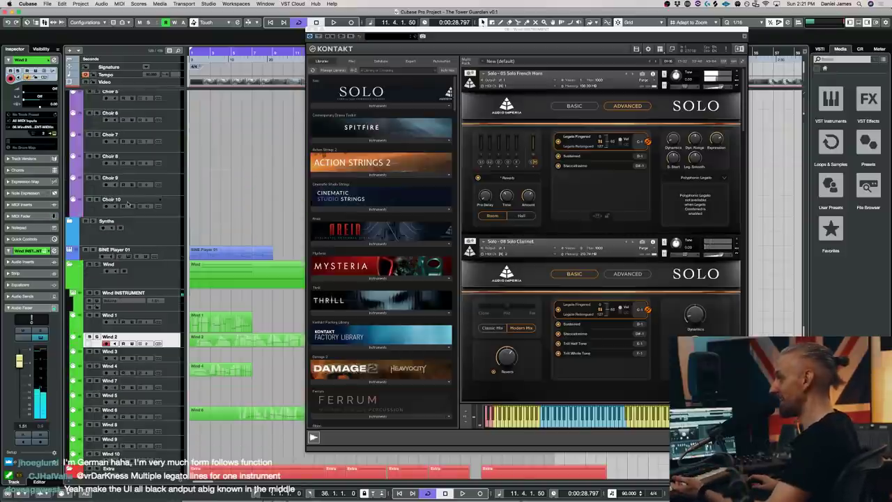
left_click(69, 221)
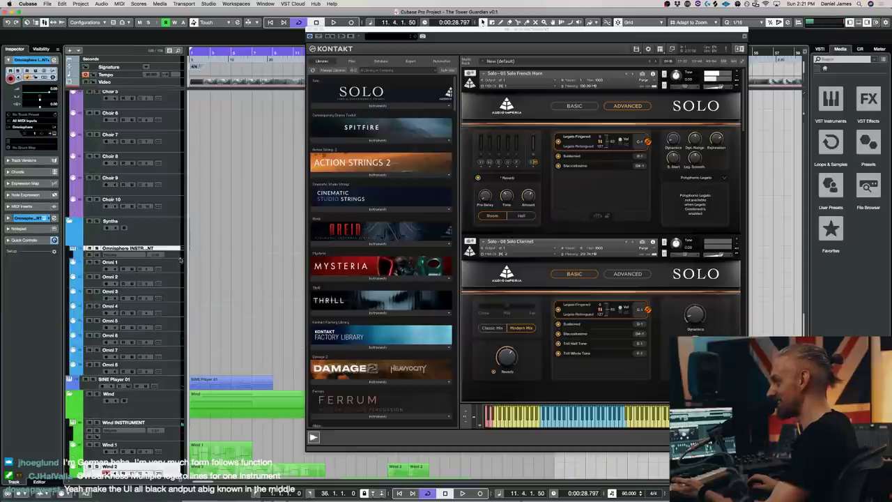
Step: Compare the Solo patches by playing Wind 1, Wind 2 and Wind 3 in turn, ending on Wind 1
scroll(173, 314, "down", 4)
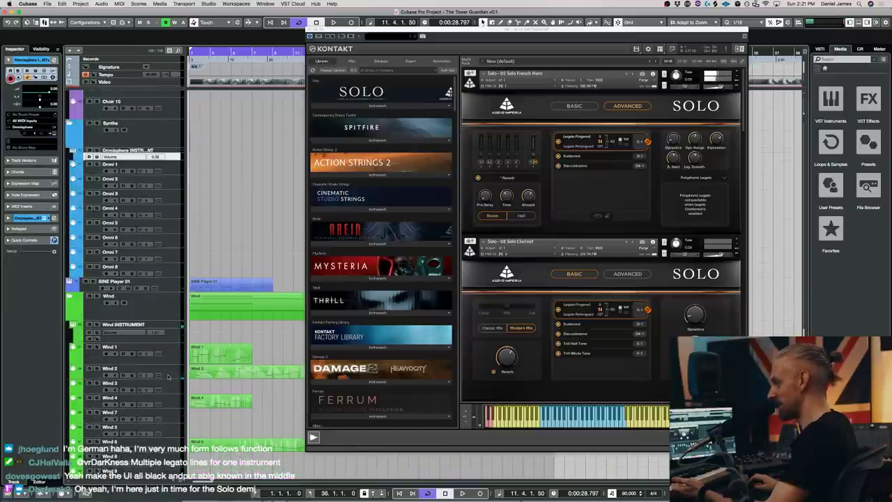
left_click(174, 369)
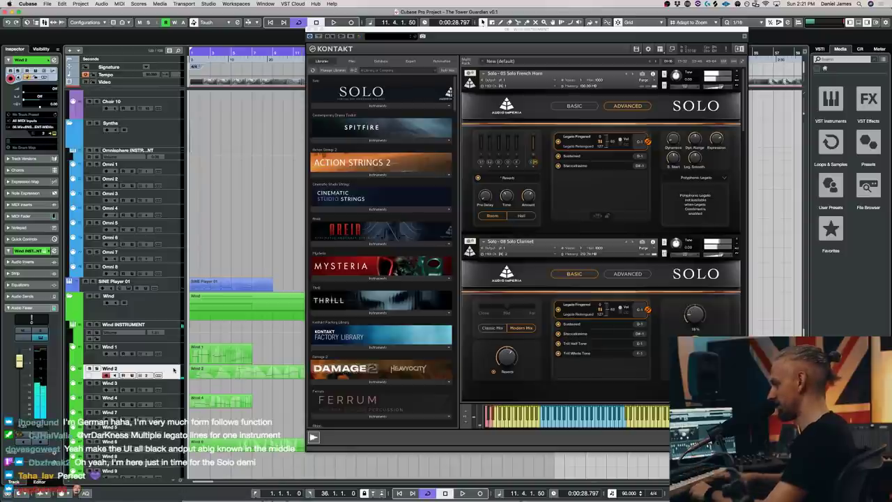
key("Up")
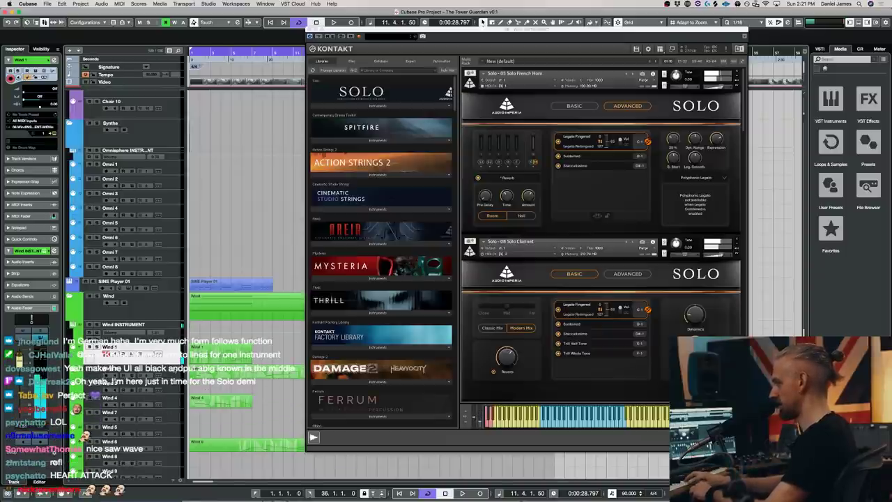
left_click(109, 384)
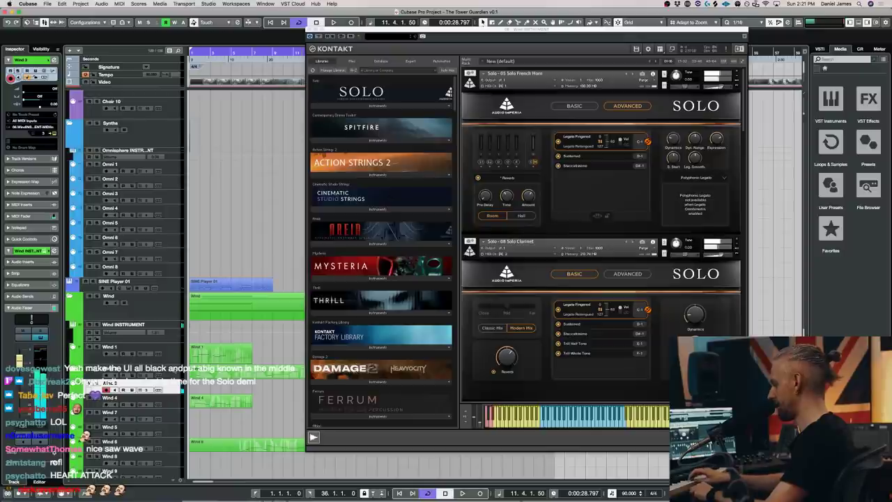
left_click_drag(95, 383, 176, 370)
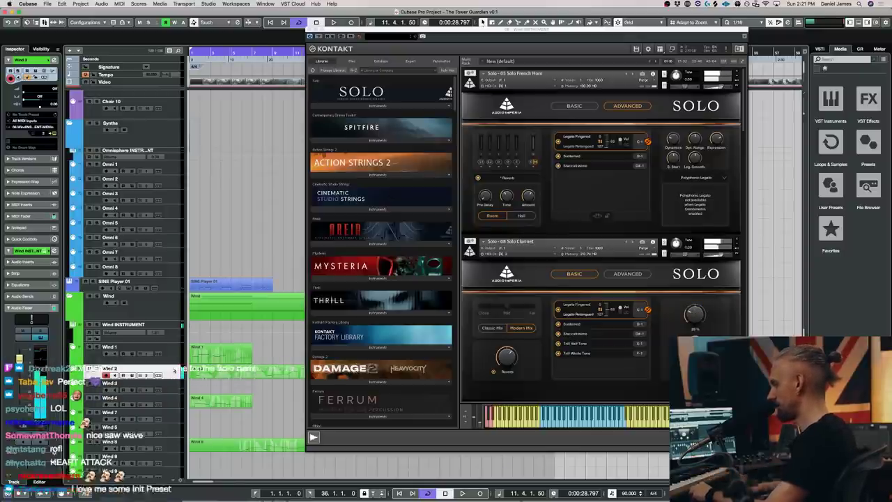
left_click(178, 362)
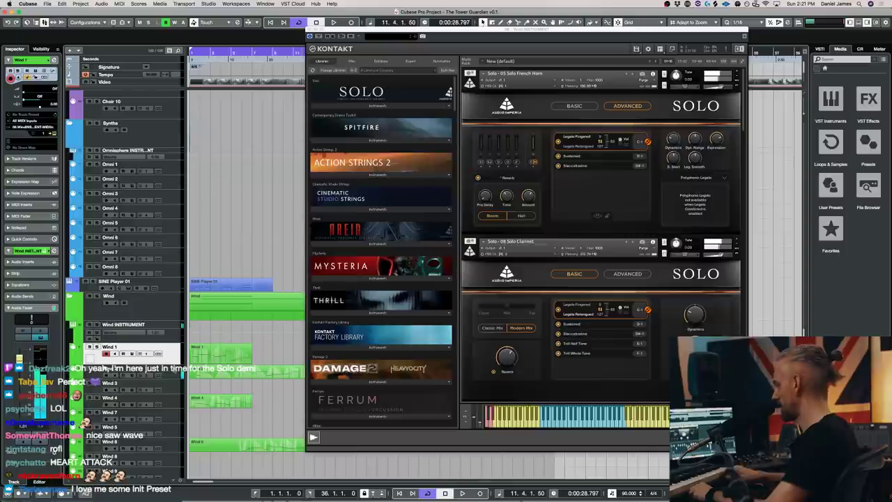
Step: Audition Wind 3 and step back up to Wind 1 to compare its French Horn
left_click(175, 382)
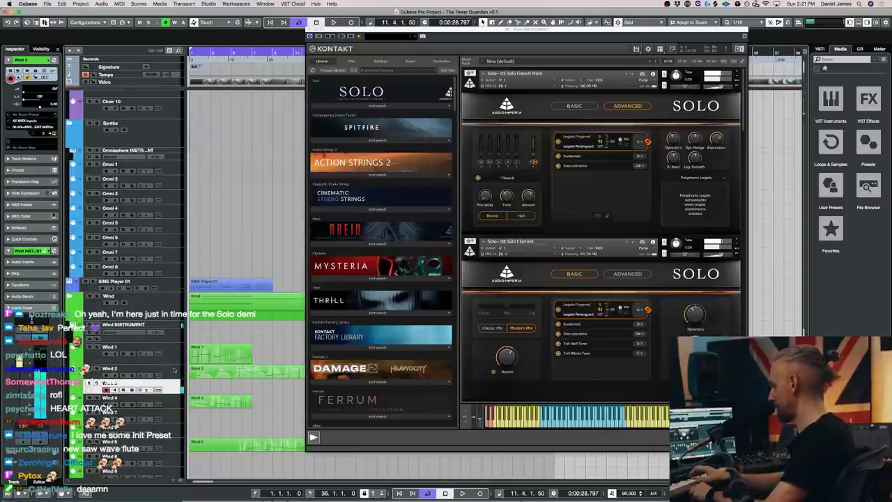
key("Up")
key("Up")
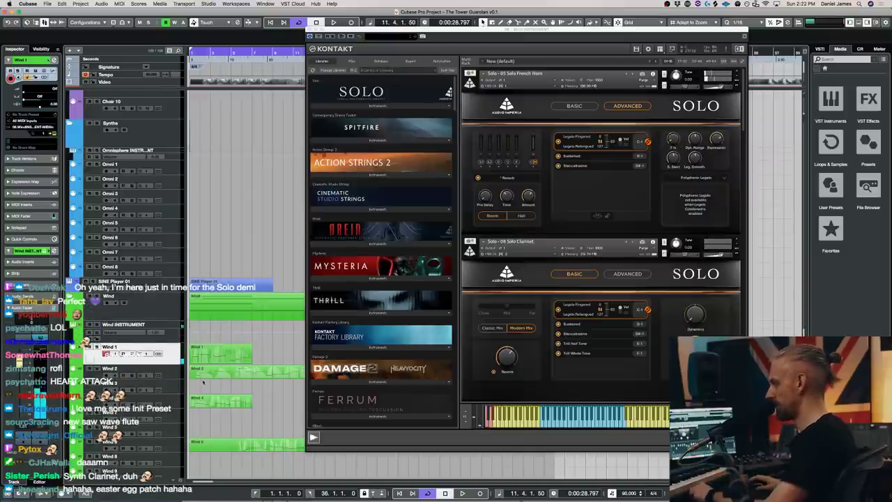
Step: Audition Wind 7 and return up the wind tracks to play Wind 1 again
scroll(176, 384, "down", 1)
left_click(178, 408)
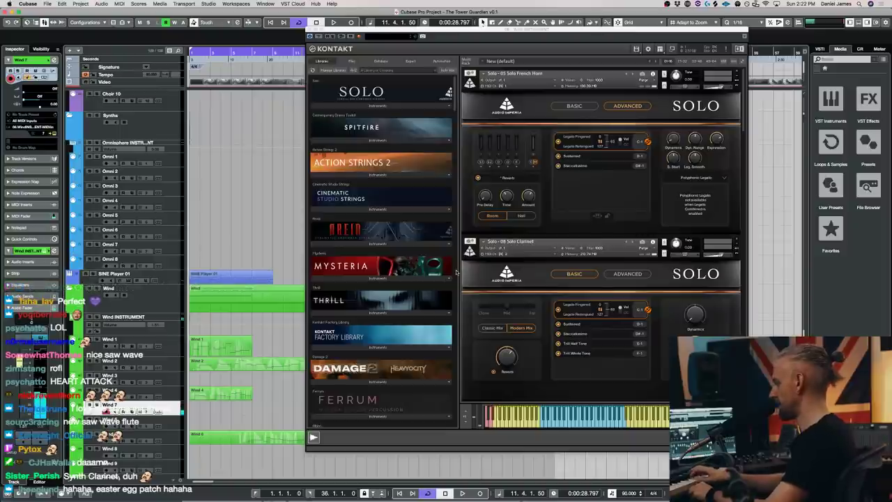
key("Up")
key("Up")
key("Up")
key("Up")
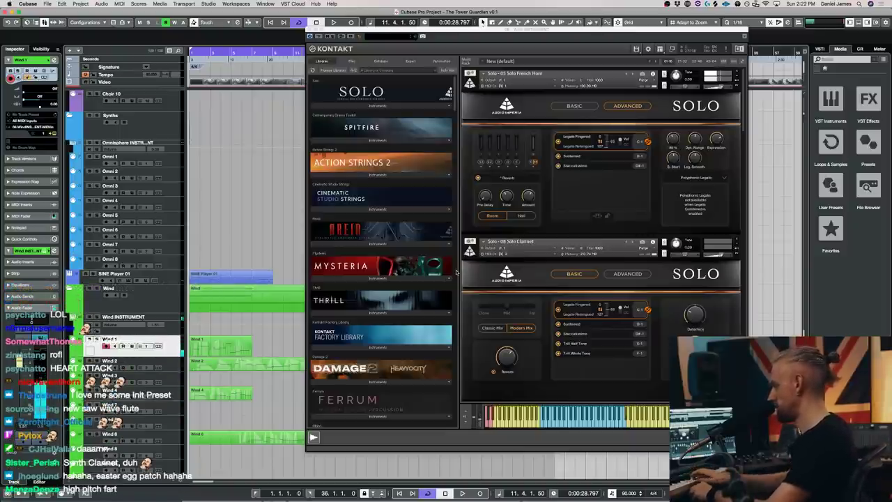
key("Up")
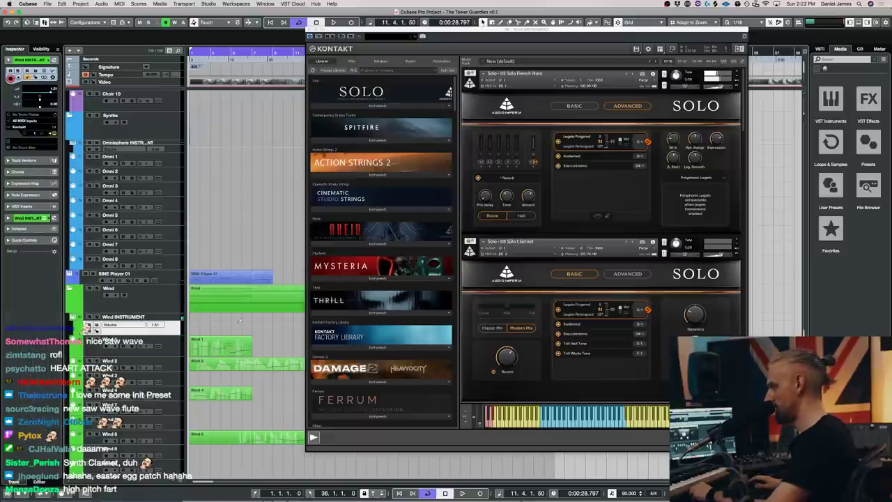
Step: Play Wind 2, Wind 3 and Wind 4 in turn and return to Wind 1
left_click(168, 360)
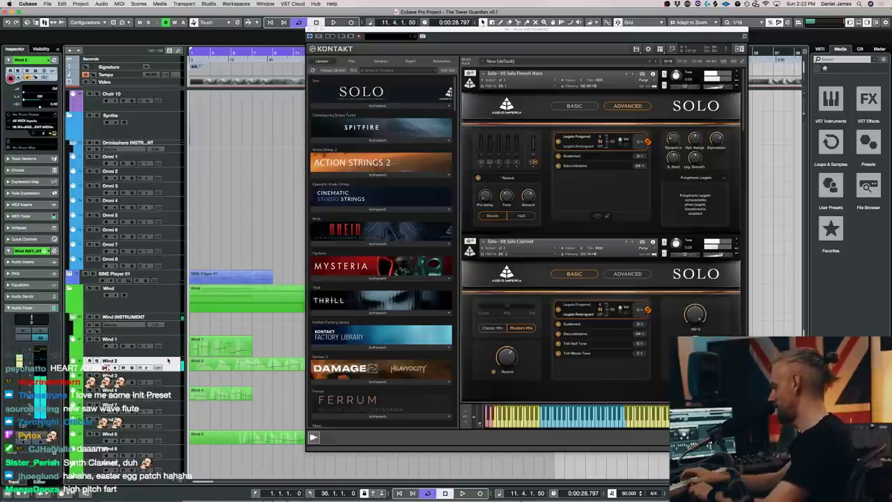
key("Down")
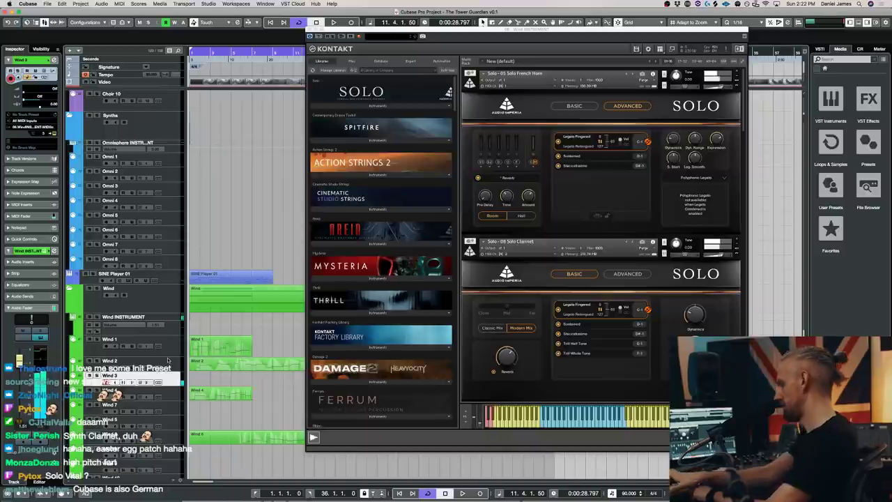
key("Down")
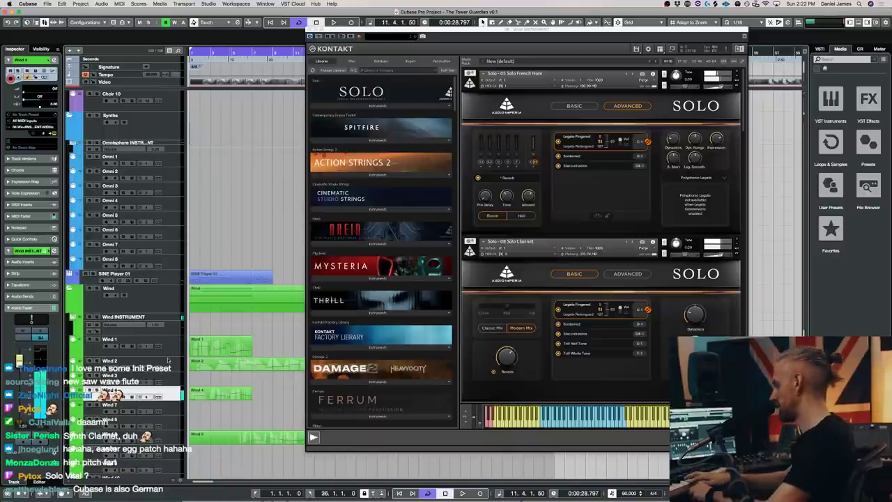
key("Up")
key("Up")
key("Up")
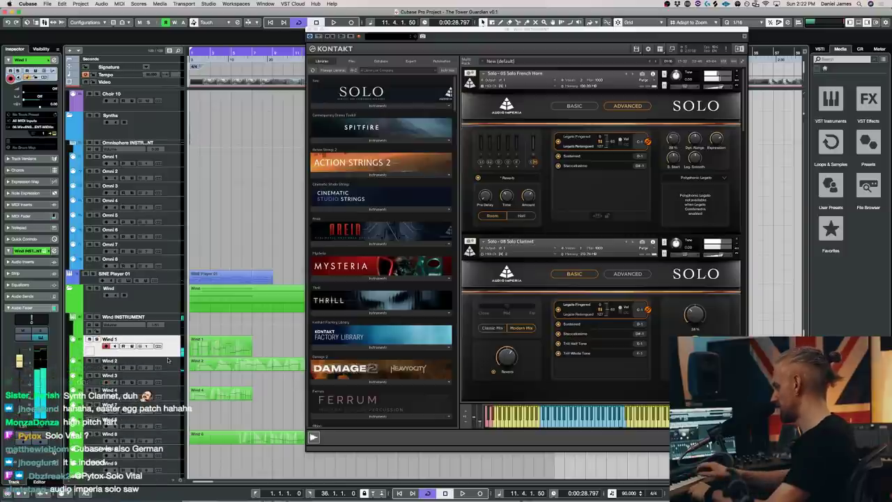
Step: Alternate between Wind 2 and Wind 3 to compare their Solo patches, ending on Wind 3
key("Down")
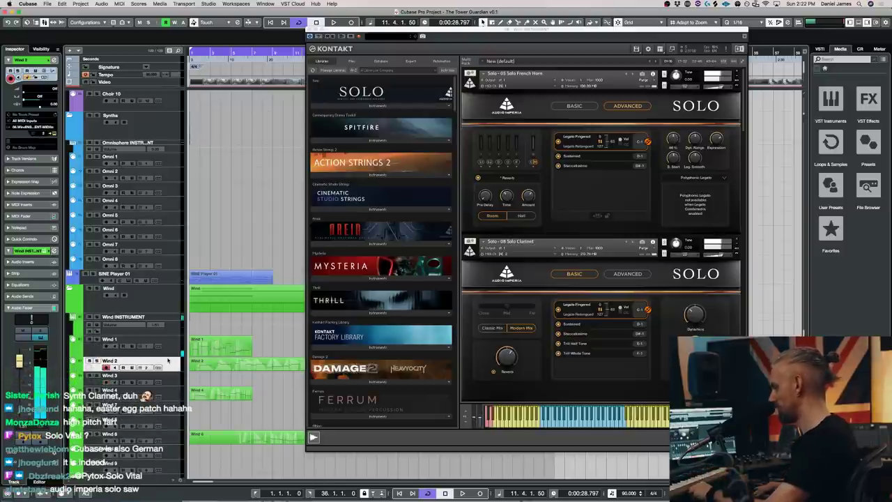
key("Down")
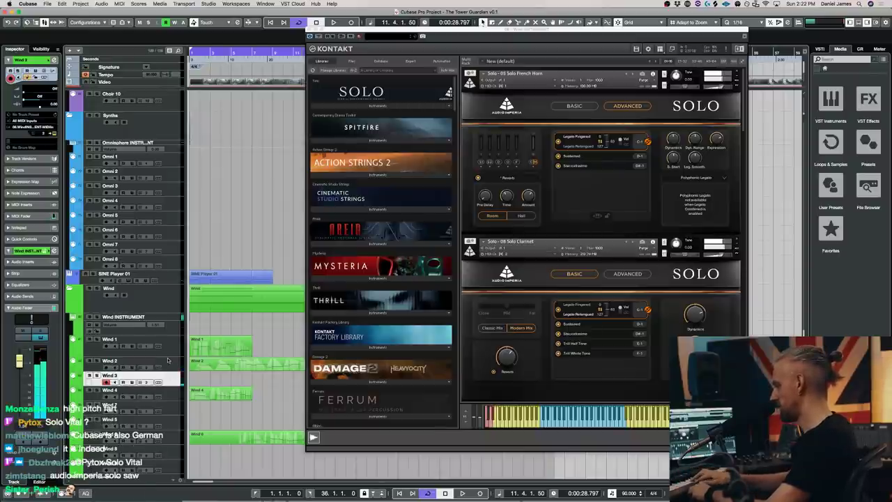
key("Up")
key("Down")
key("Down")
key("Down")
key("Down")
key("Down")
key("Down")
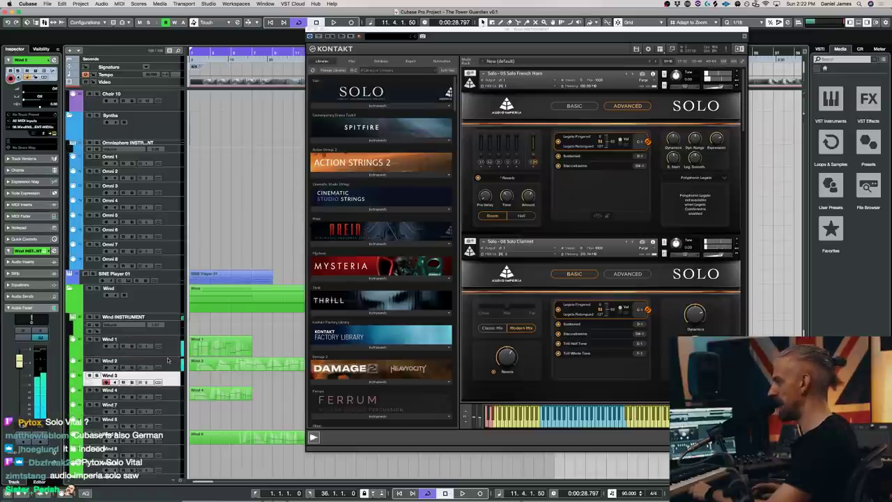
Step: Find the Extra folder in the track list and select Extra 1 to audition its instrument
scroll(138, 392, "down", 10)
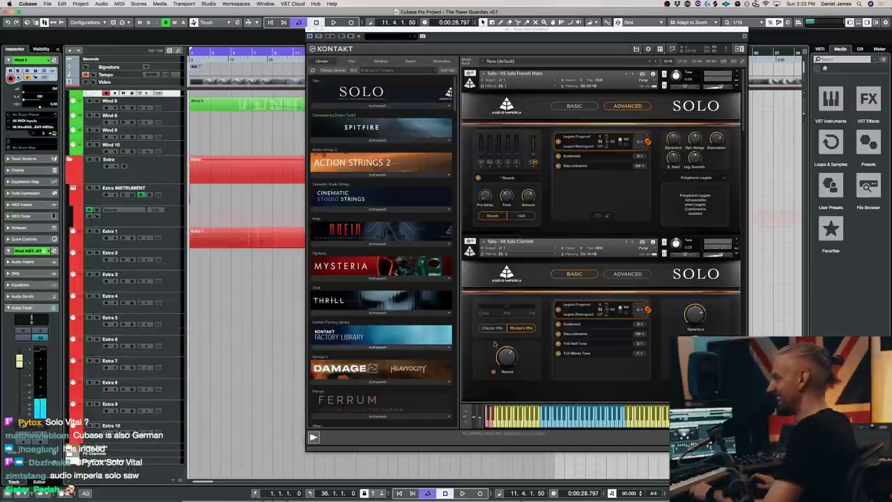
scroll(241, 261, "down", 10)
scroll(233, 307, "down", 3)
scroll(244, 253, "up", 3)
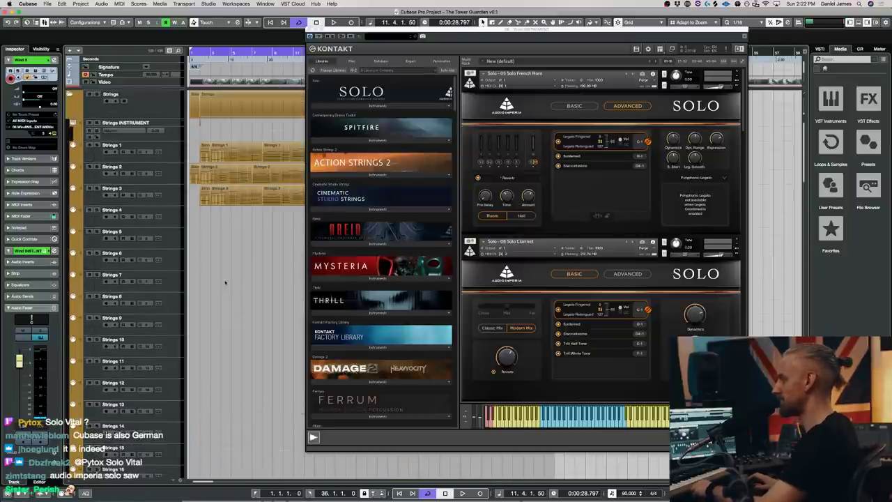
scroll(241, 264, "up", 10)
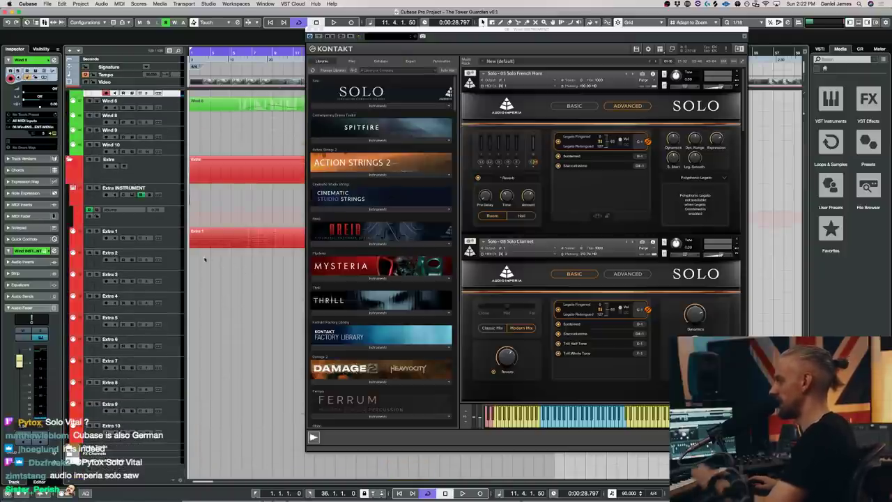
left_click(159, 238)
left_click(179, 227)
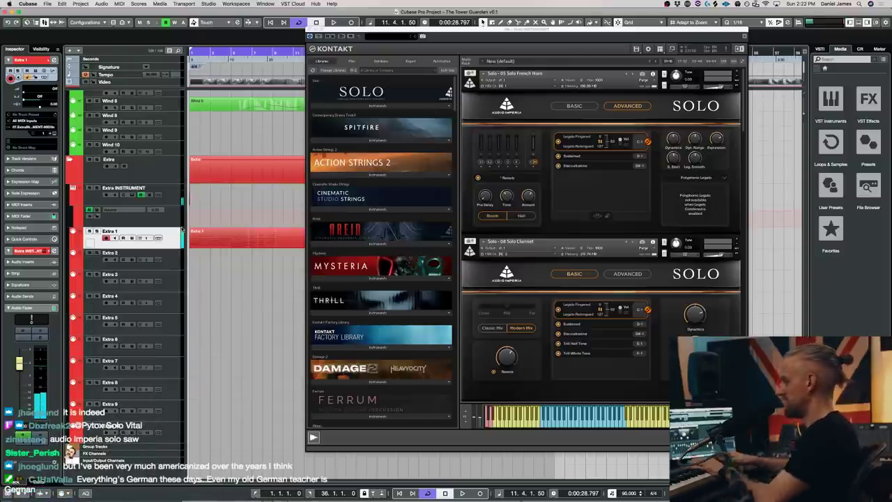
Step: Move the Wind INSTRUMENT Kontakt window closer to the track list
scroll(124, 279, "down", 10)
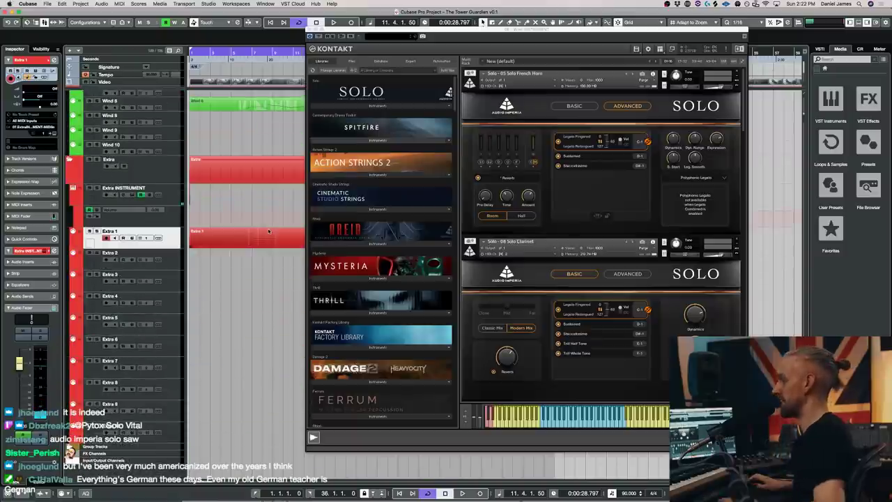
left_click_drag(349, 33, 290, 37)
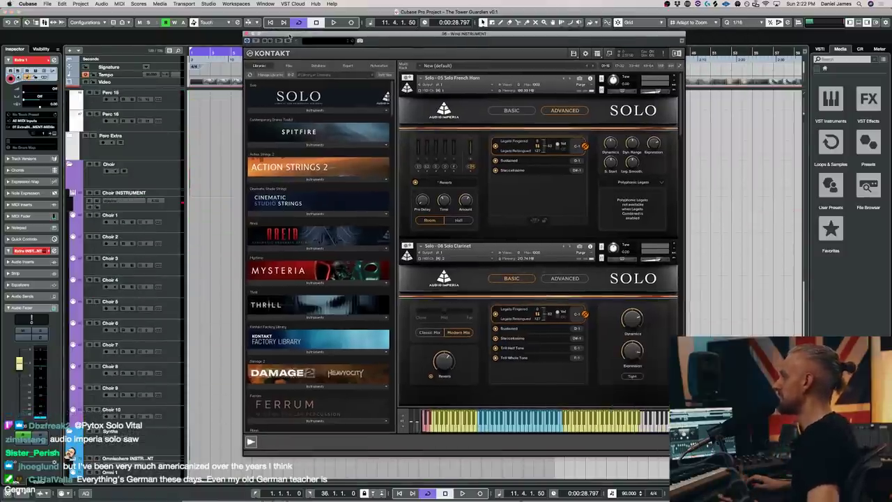